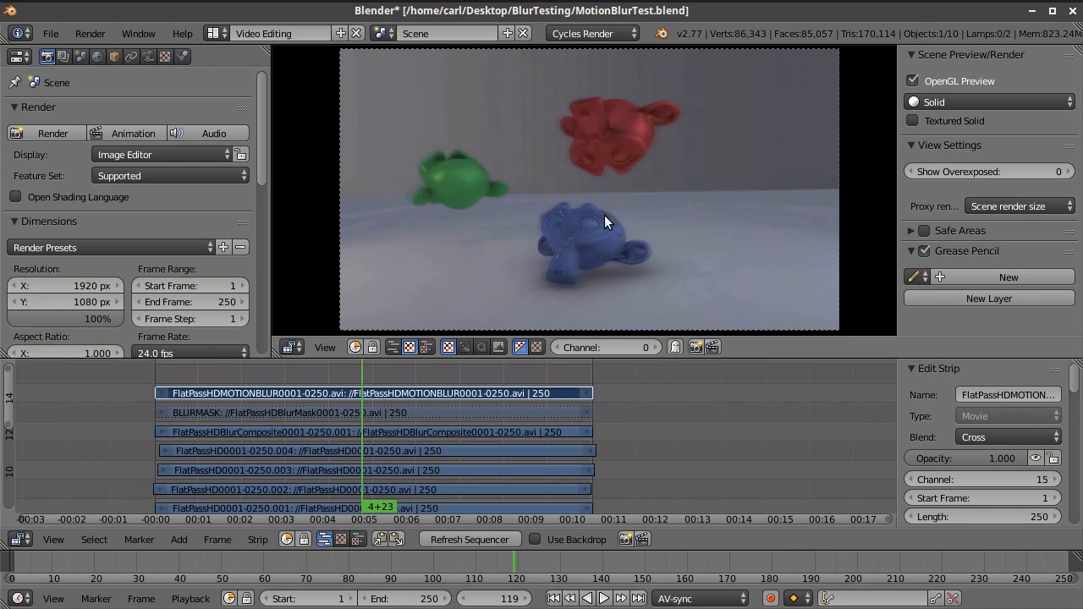
scroll(609, 211, up, 1)
scroll(582, 216, up, 1)
scroll(578, 209, up, 1)
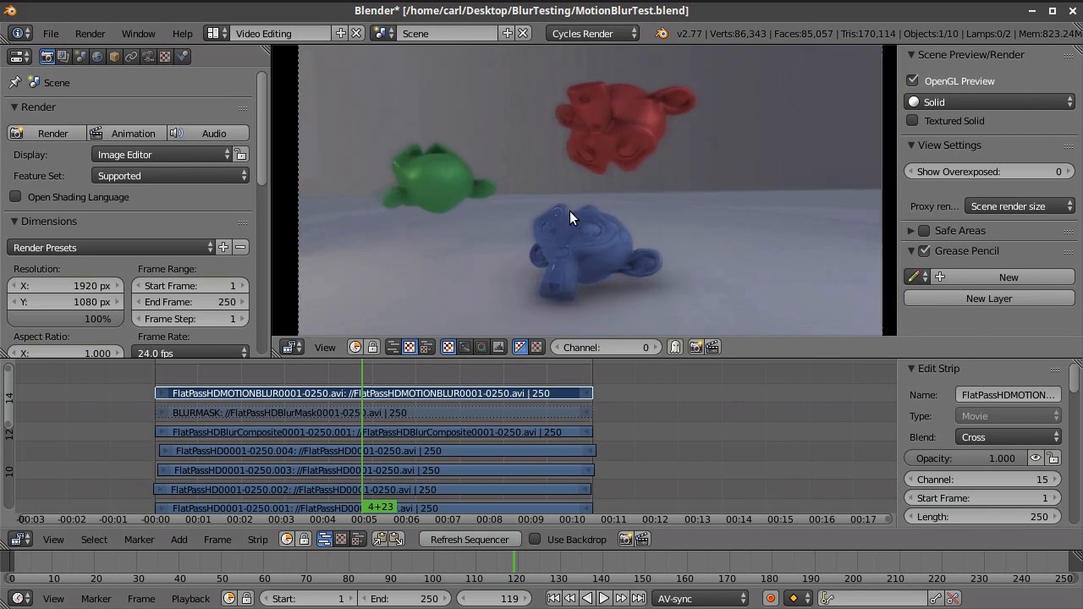
scroll(567, 207, down, 3)
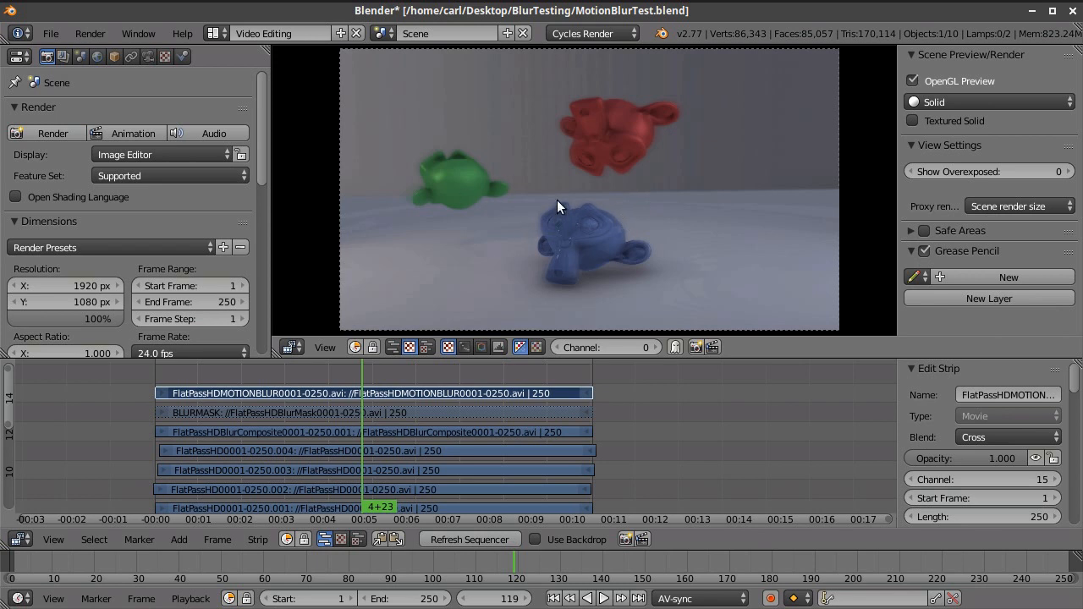
scroll(675, 184, up, 1)
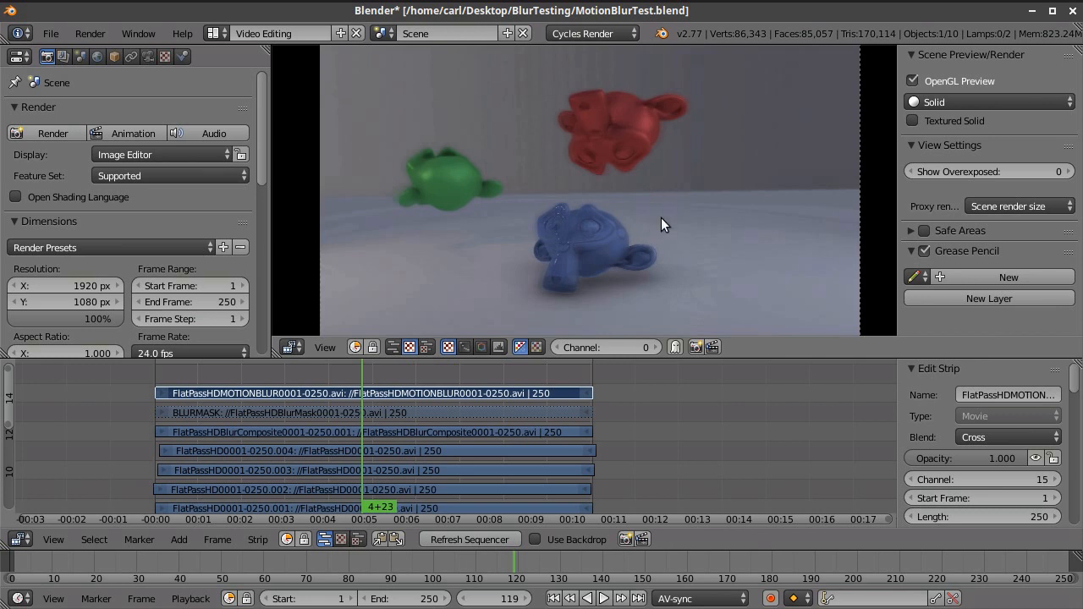
scroll(665, 218, down, 1)
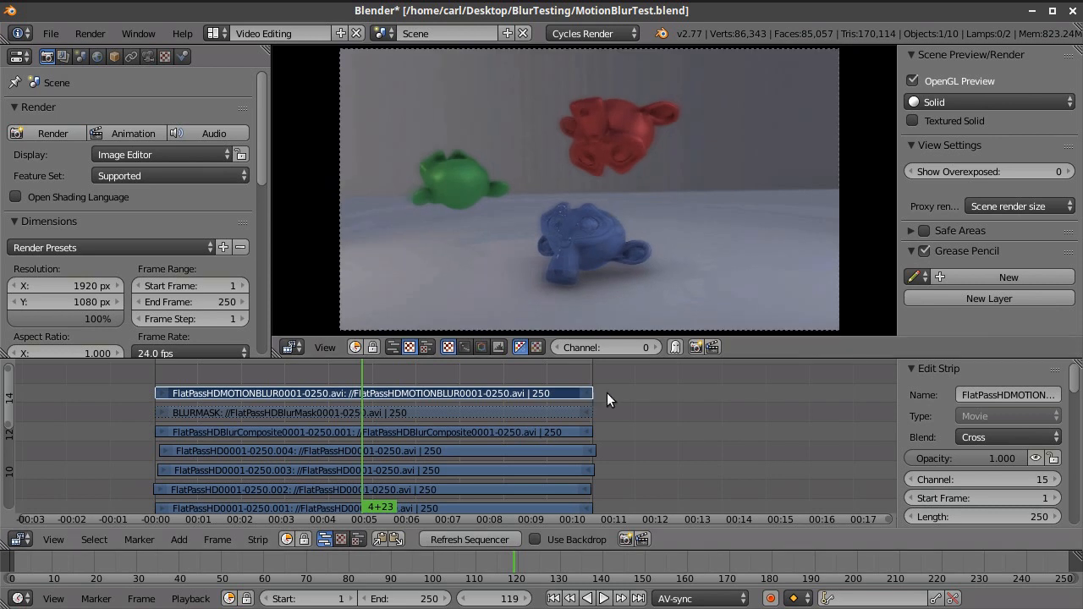
middle_drag(605, 384, 704, 418)
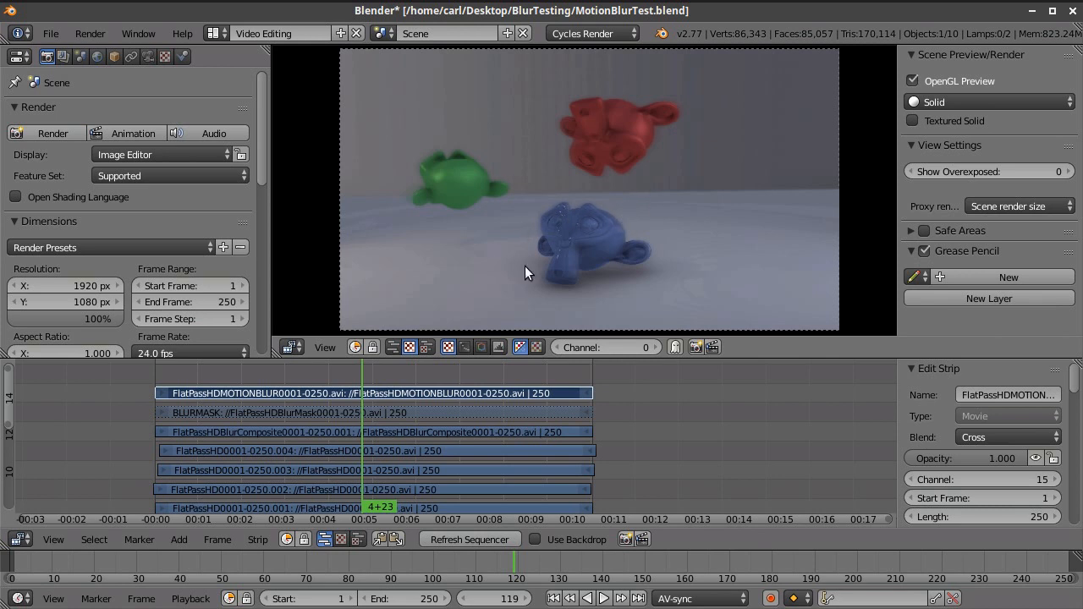
scroll(683, 179, up, 1)
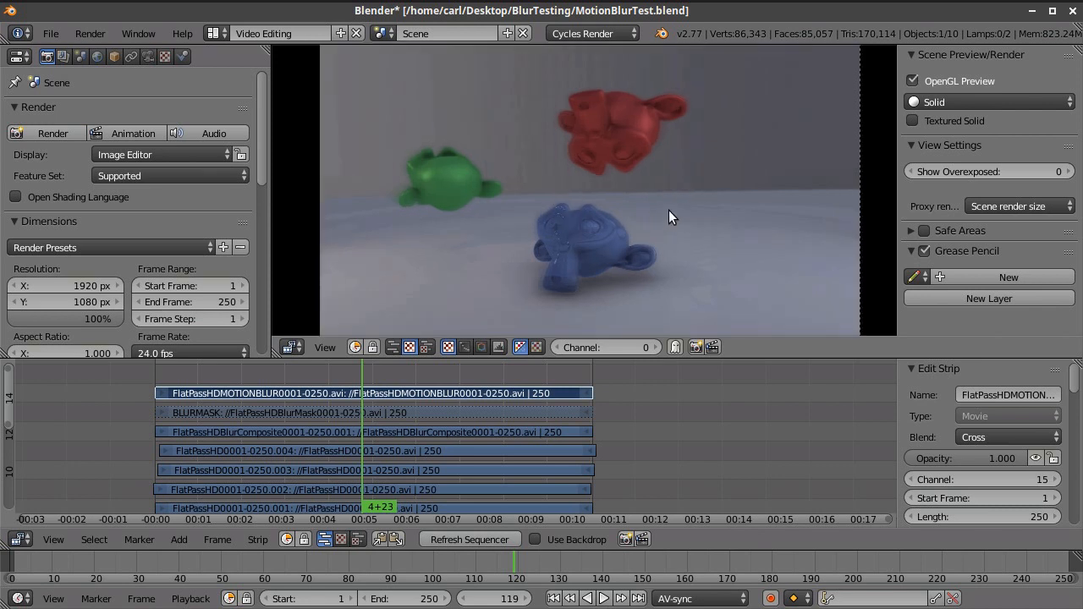
scroll(665, 211, down, 1)
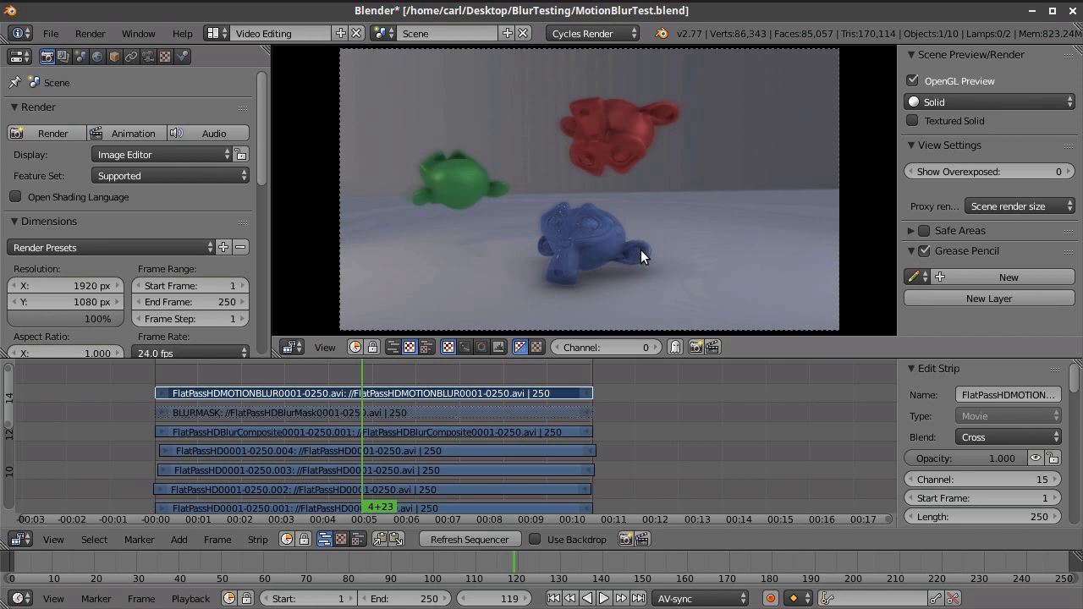
scroll(610, 218, up, 1)
scroll(611, 211, down, 1)
middle_drag(606, 385, 684, 428)
scroll(703, 418, up, 1)
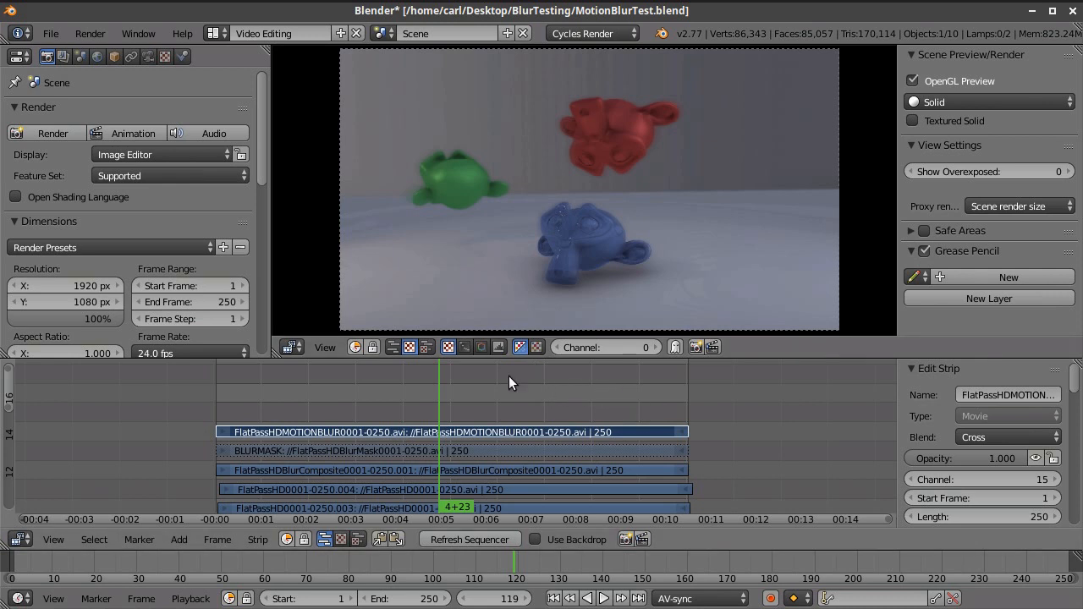
scroll(567, 226, up, 2)
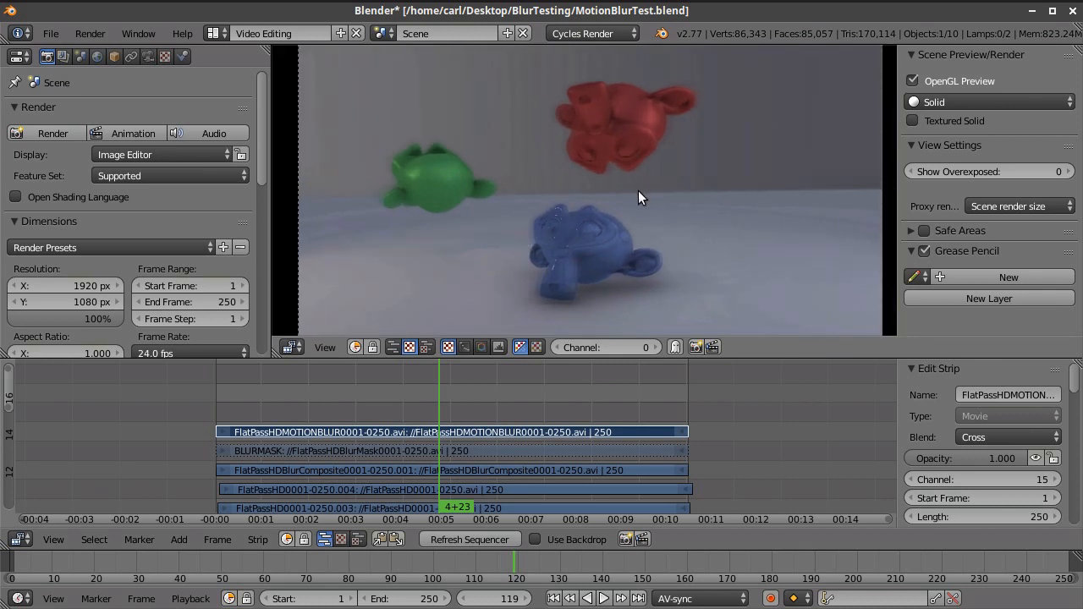
scroll(635, 195, down, 2)
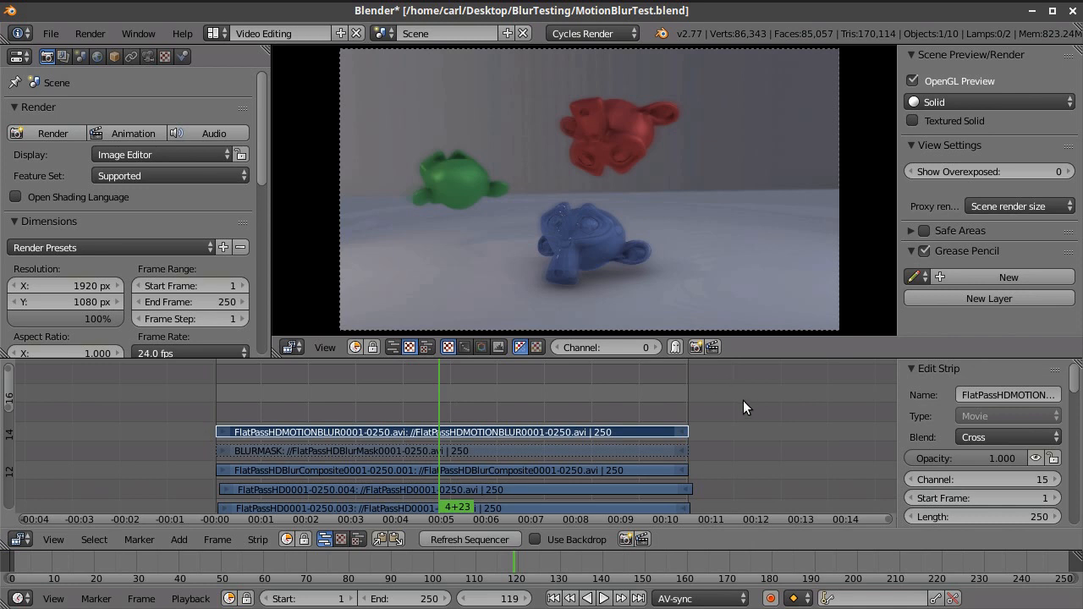
scroll(578, 296, up, 2)
scroll(574, 290, down, 1)
scroll(554, 253, down, 1)
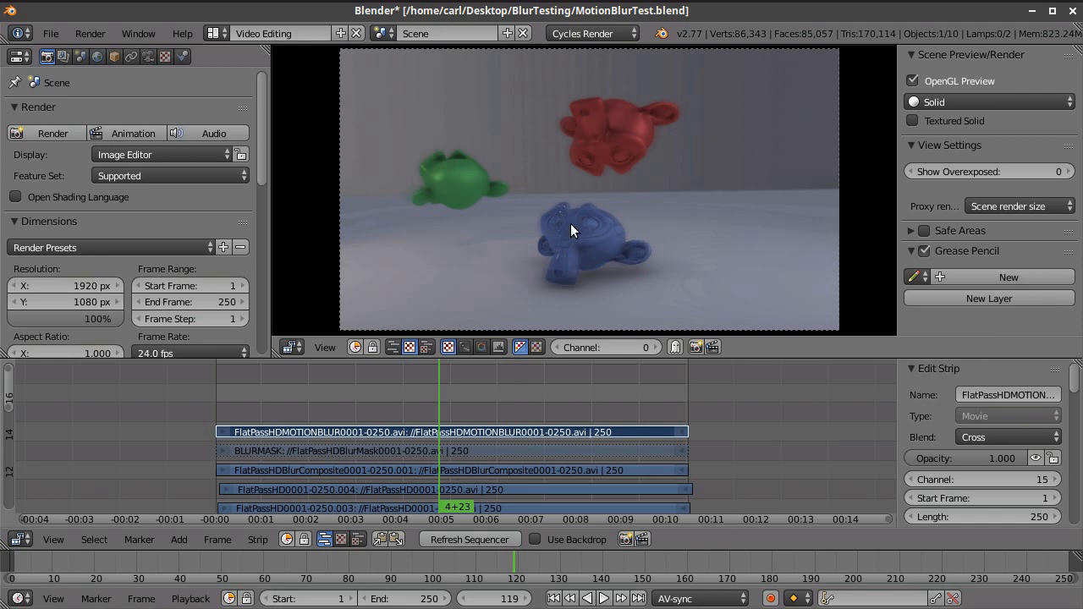
scroll(570, 215, up, 2)
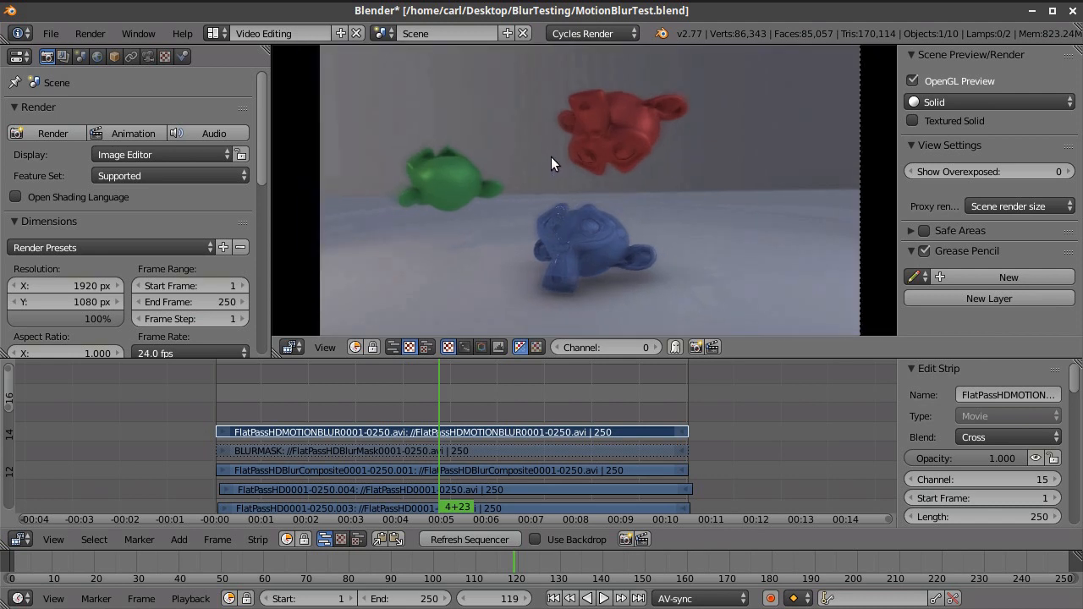
scroll(551, 157, down, 2)
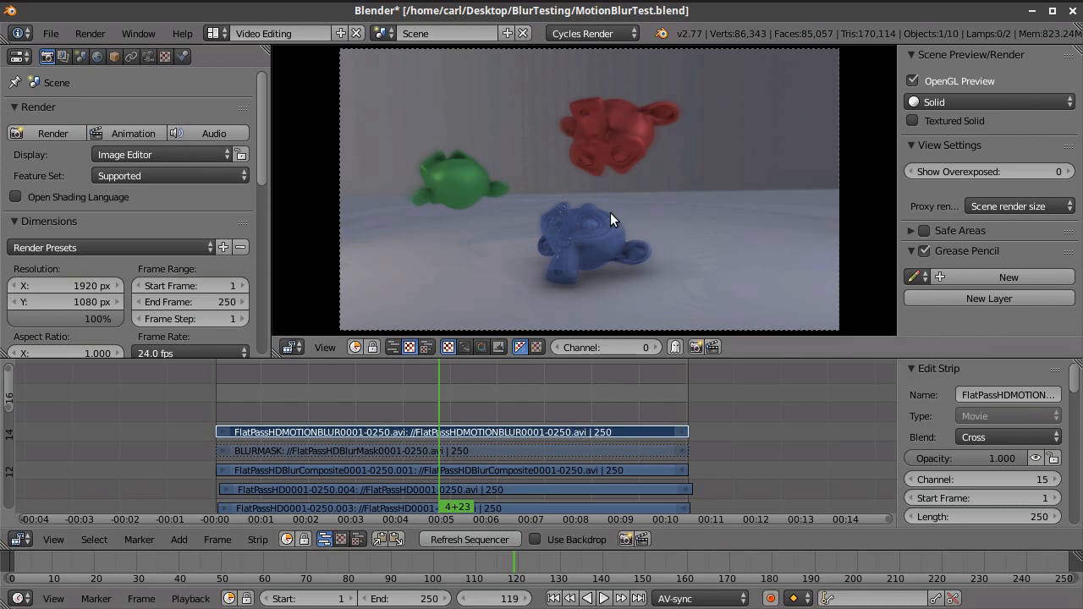
scroll(622, 203, up, 2)
scroll(617, 200, down, 1)
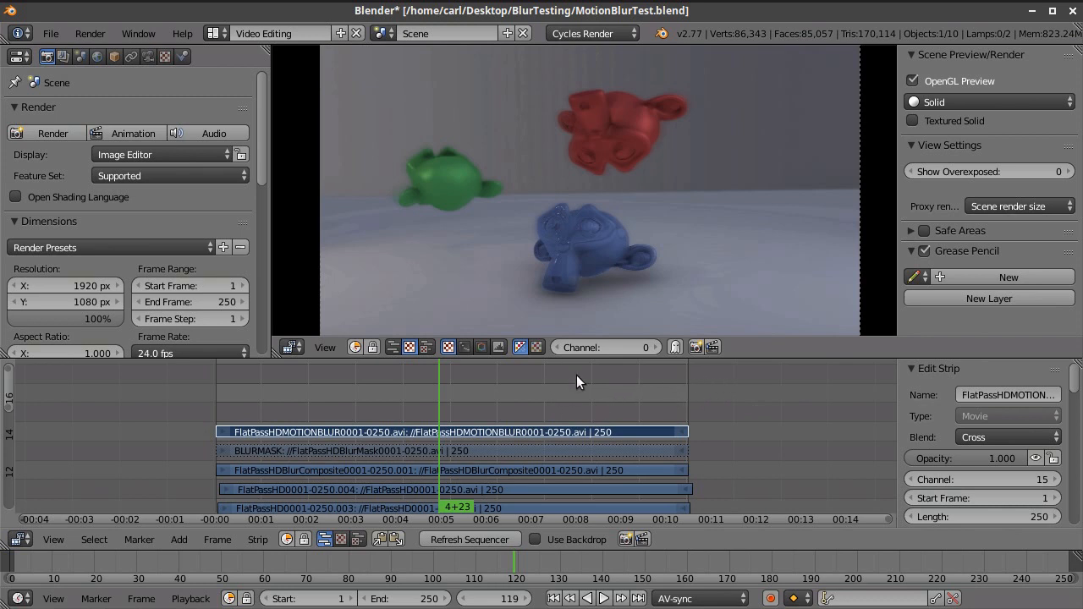
scroll(581, 396, up, 2)
middle_drag(575, 406, 578, 385)
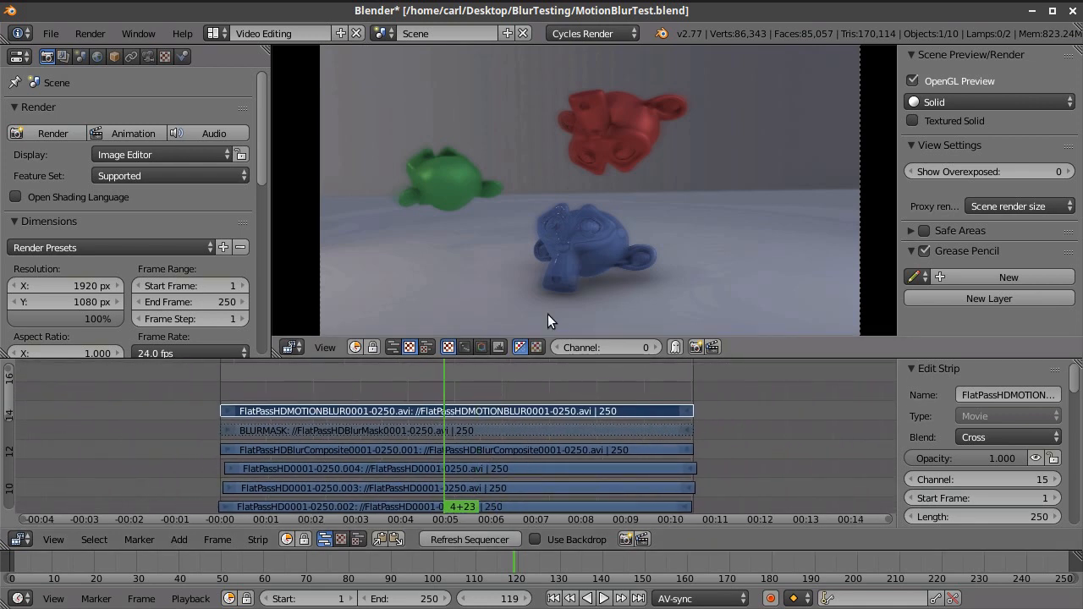
ctrl+middle_drag(581, 380, 607, 389)
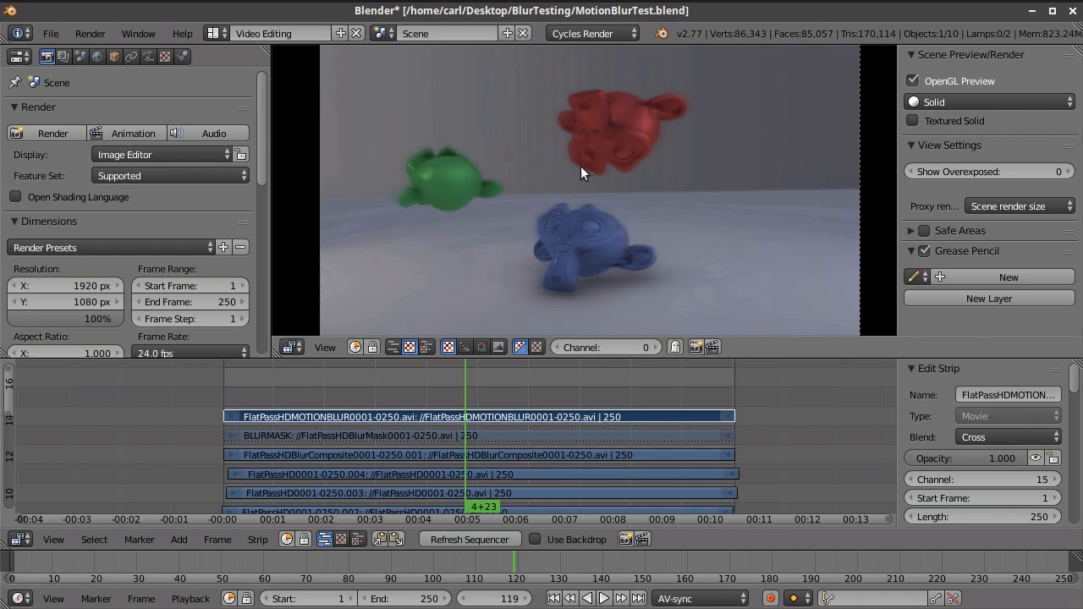
scroll(581, 203, down, 1)
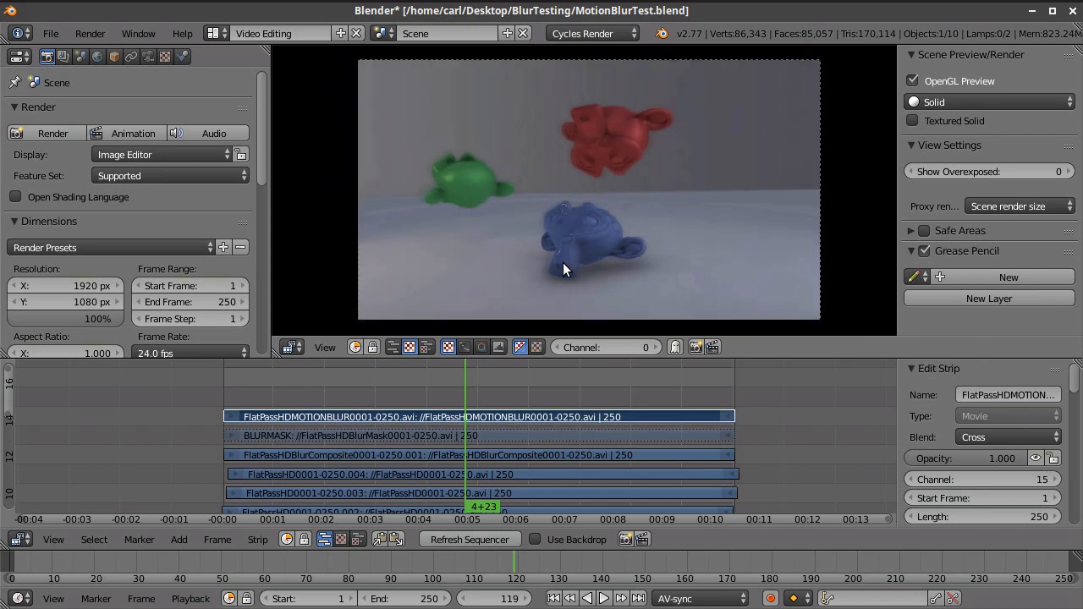
scroll(577, 255, up, 1)
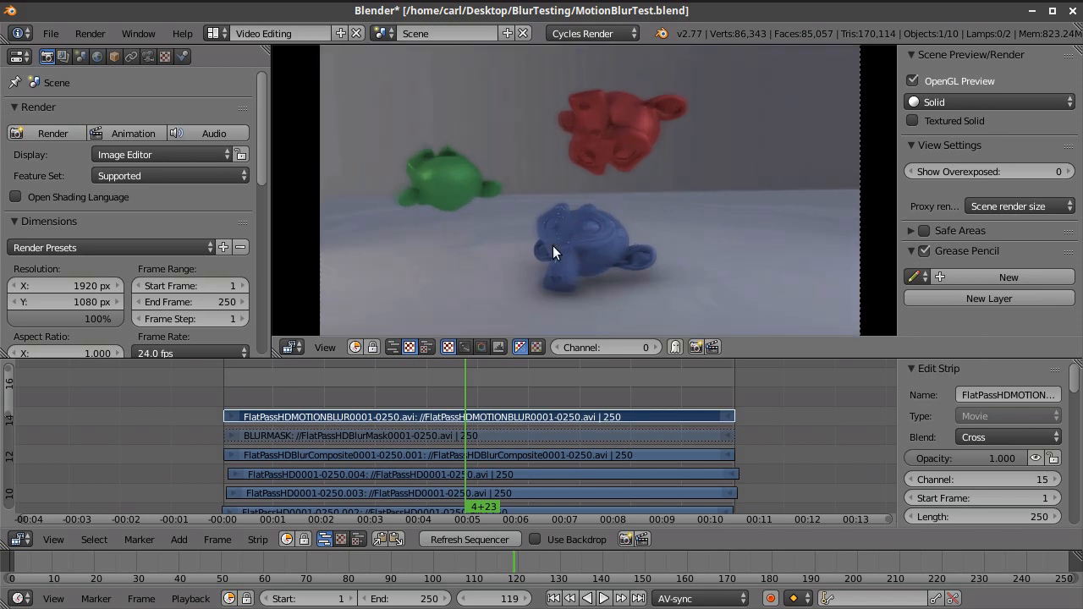
Examine the monkey heads up close in the preview, then scrub the sequence to frame 171 and inspect their motion blur.
scroll(556, 240, up, 1)
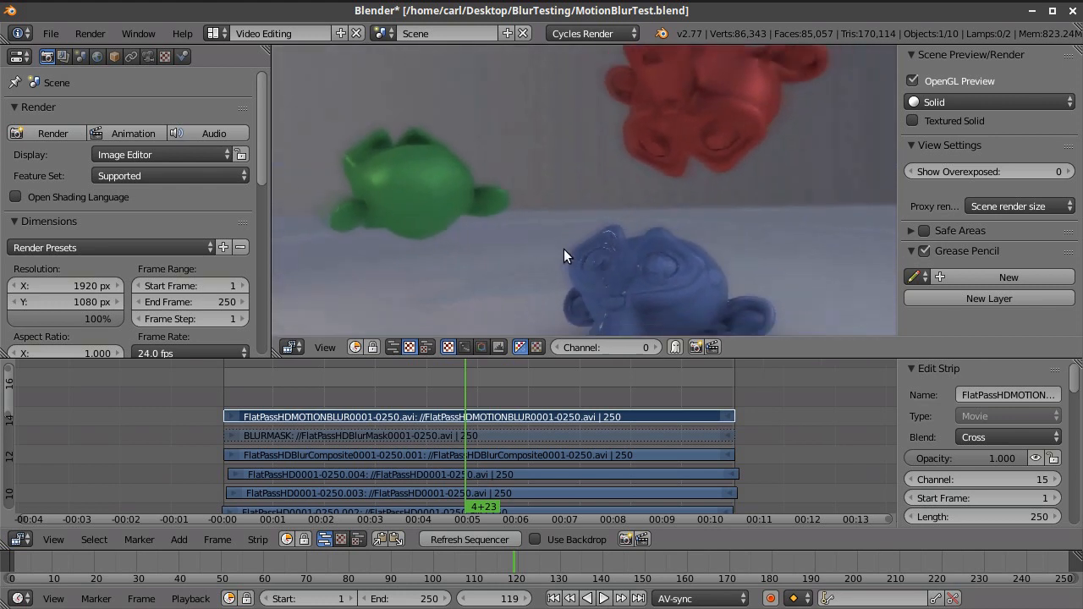
drag(453, 390, 571, 382)
scroll(598, 204, down, 3)
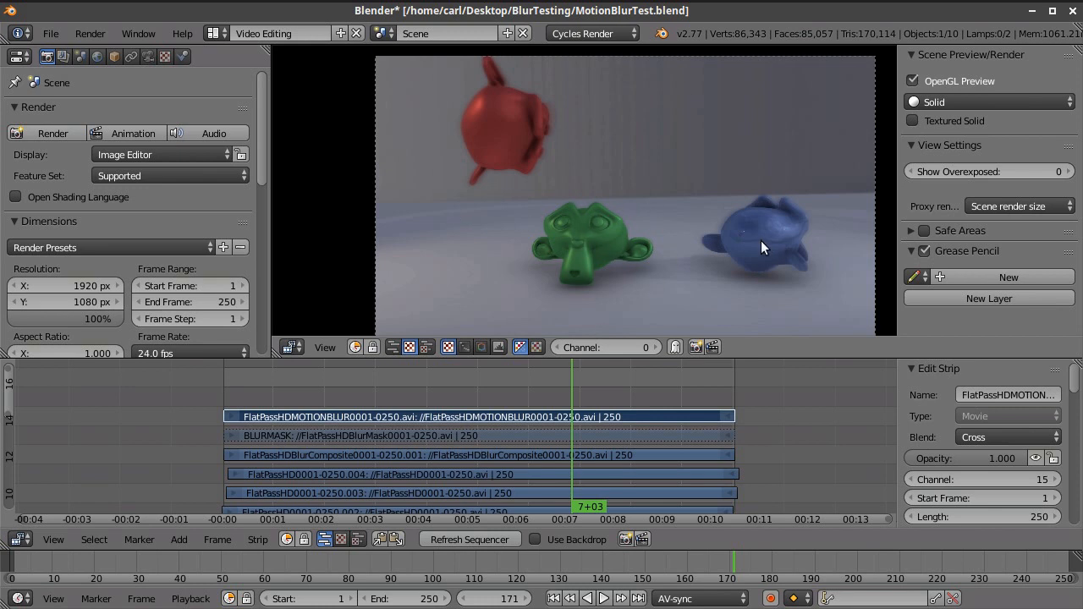
scroll(758, 282, up, 2)
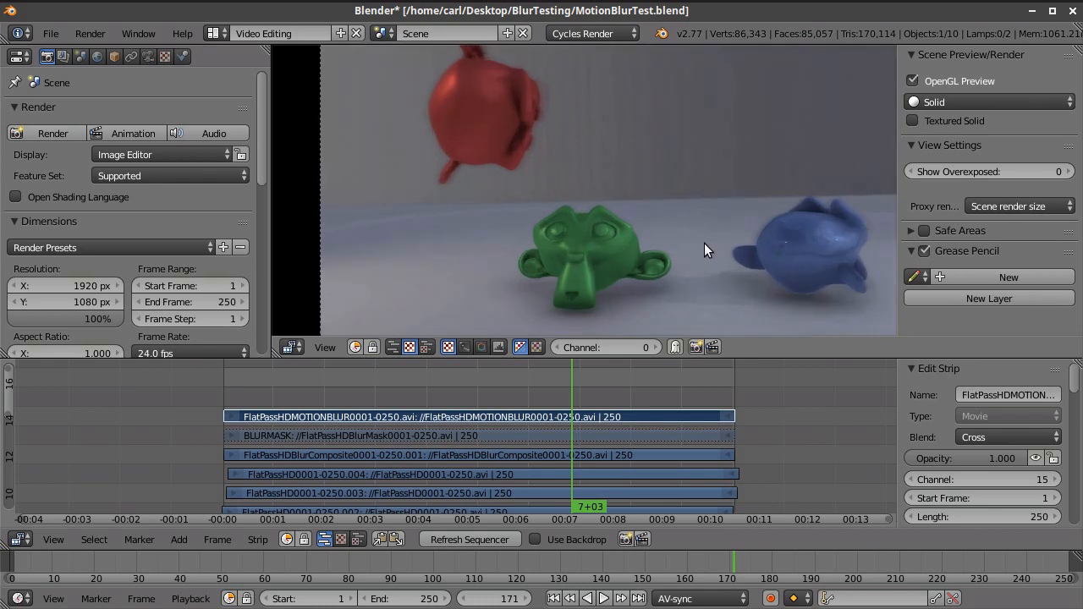
Scrub back to an earlier part of the sequence and play it up to frame 141 to watch the blur in motion.
drag(615, 378, 427, 369)
key(alt+a)
key(alt+a)
scroll(631, 188, down, 2)
key(alt+a)
scroll(671, 290, up, 3)
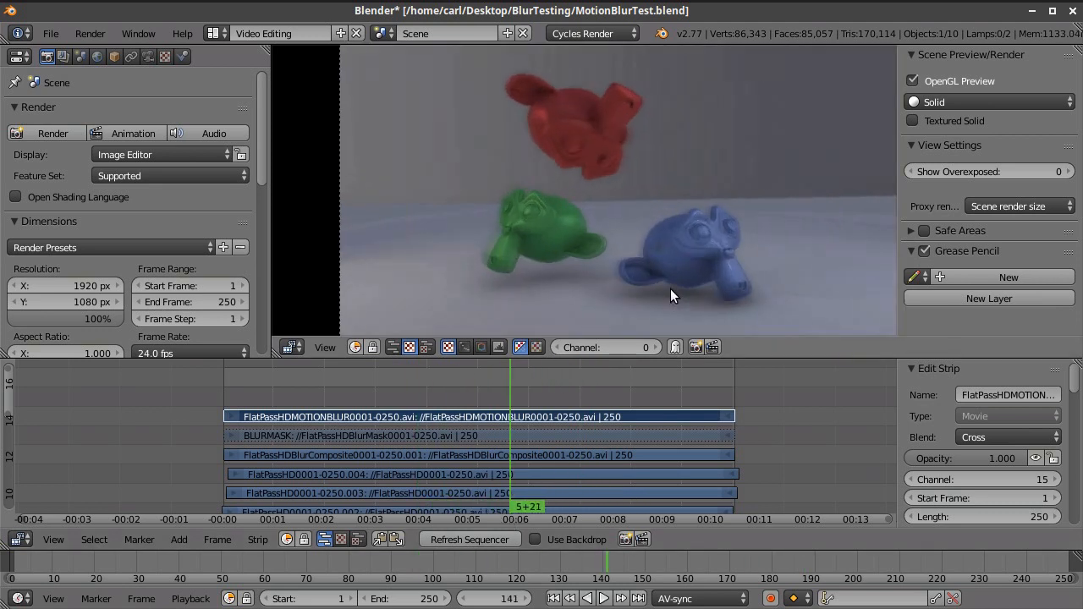
Replay the sequence, return to frame 141 and examine the blur on the green and blue monkey heads up close.
scroll(666, 276, down, 1)
scroll(603, 223, down, 1)
middle_drag(604, 222, 572, 212)
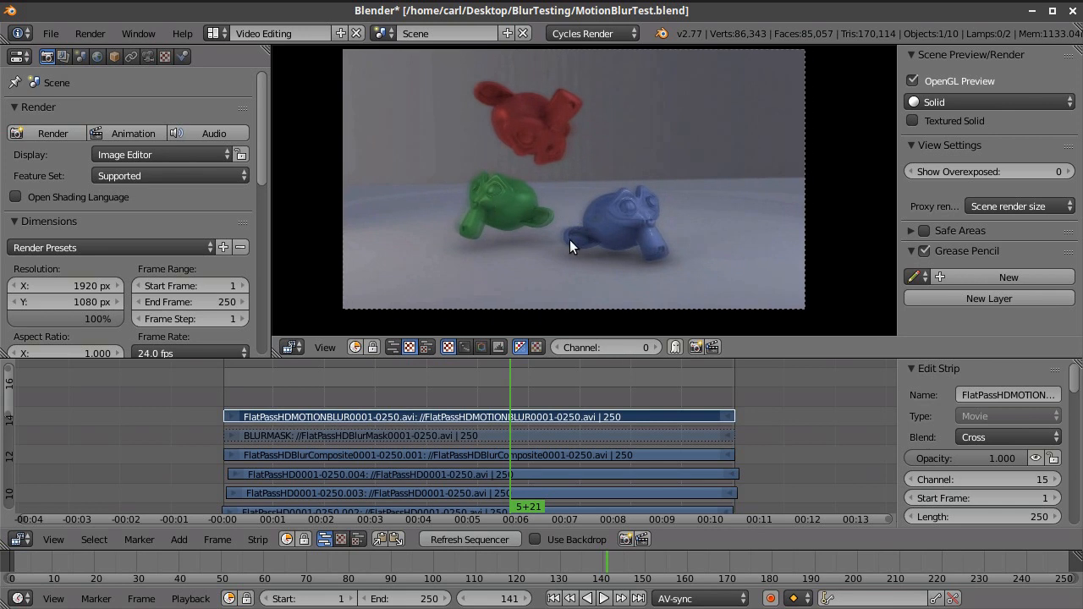
scroll(657, 221, up, 1)
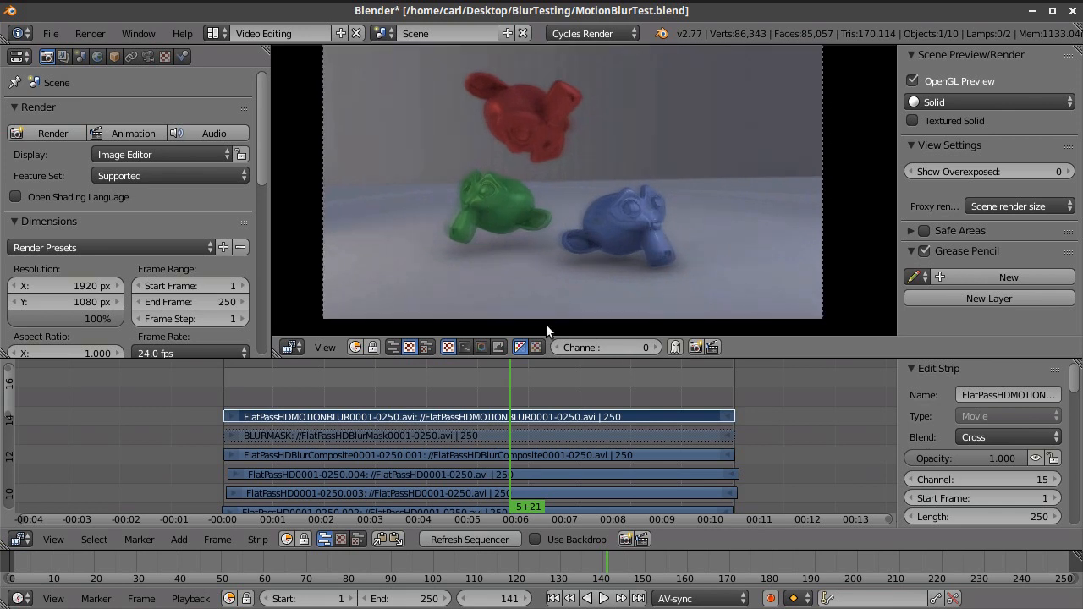
key(alt+a)
click(449, 383)
drag(448, 384, 510, 389)
scroll(566, 219, up, 5)
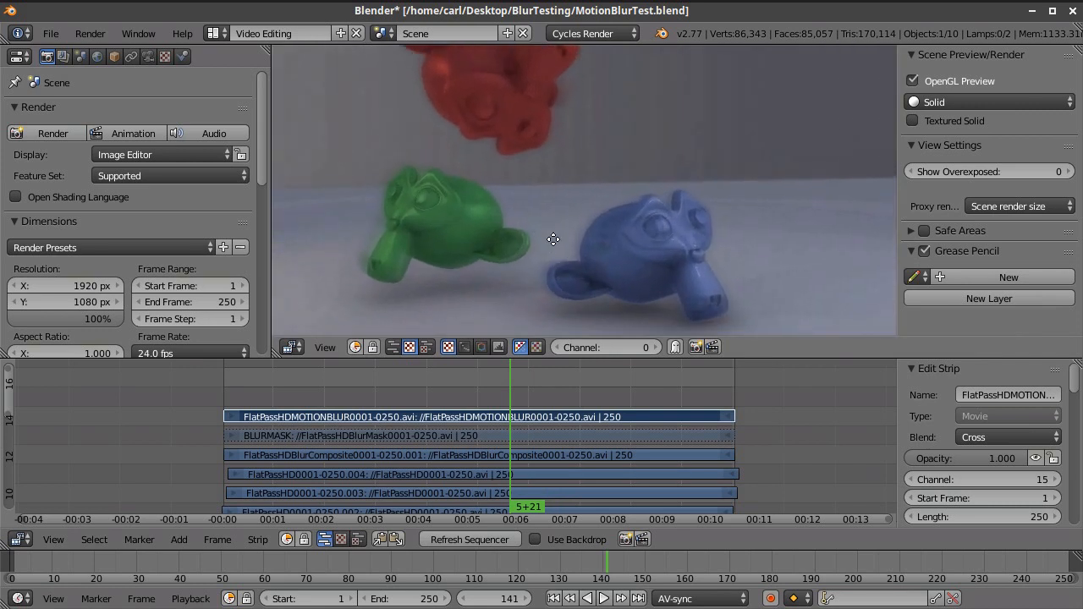
Move the playhead to frame 146 and inspect the blurred edges of the red monkey head.
scroll(672, 222, up, 2)
mouse_move(518, 395)
mouse_down()
mouse_move(485, 396)
mouse_move(521, 396)
mouse_up()
scroll(608, 214, down, 3)
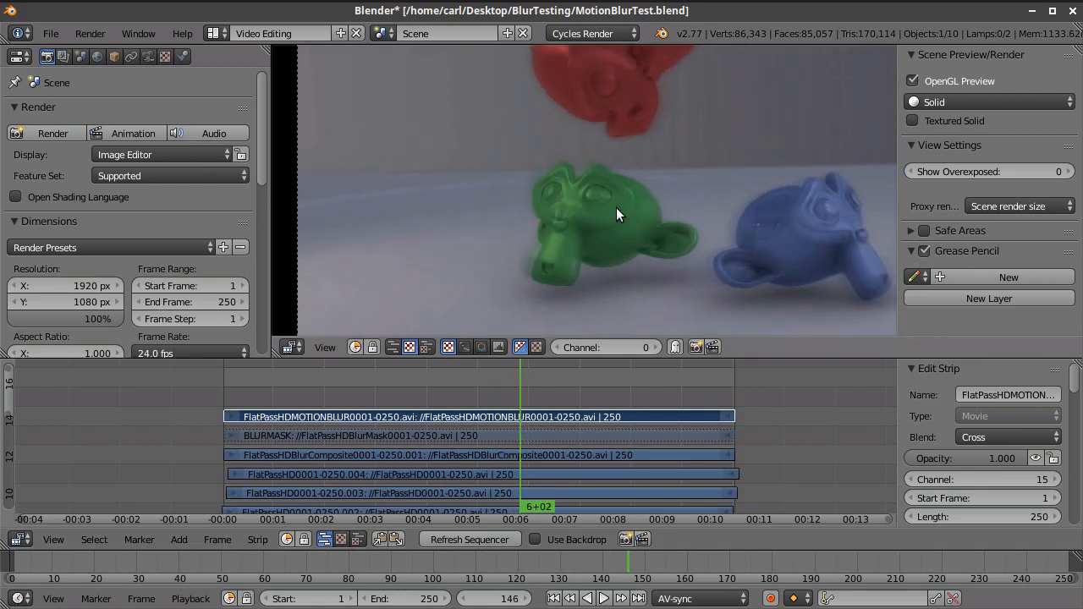
middle_drag(565, 120, 574, 188)
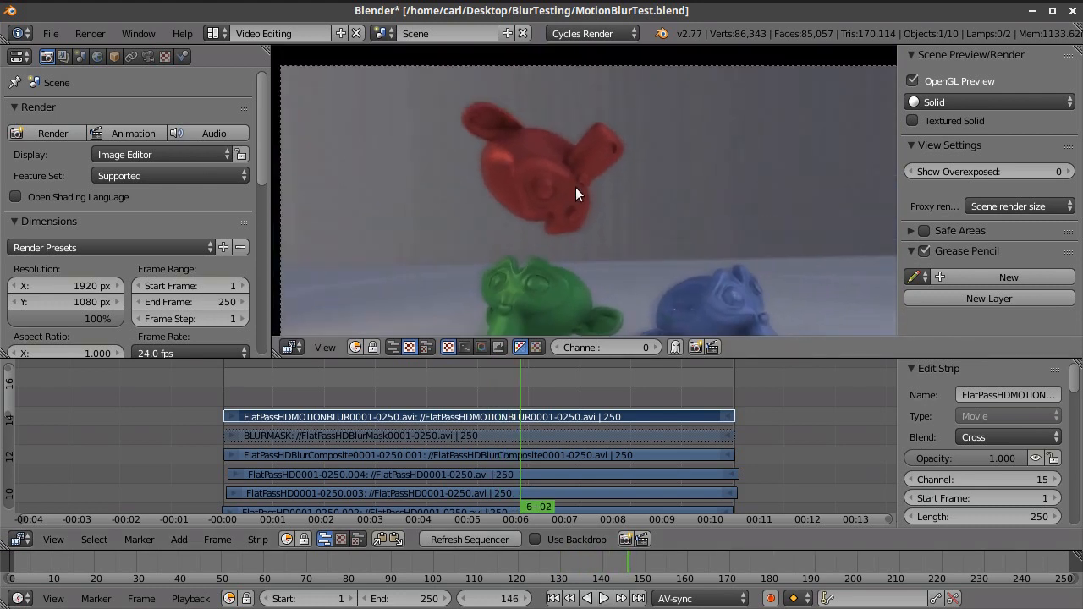
Play the sequence from frame 146, scrub back to frame 133, and check the blur on all three monkey heads.
key(alt+a)
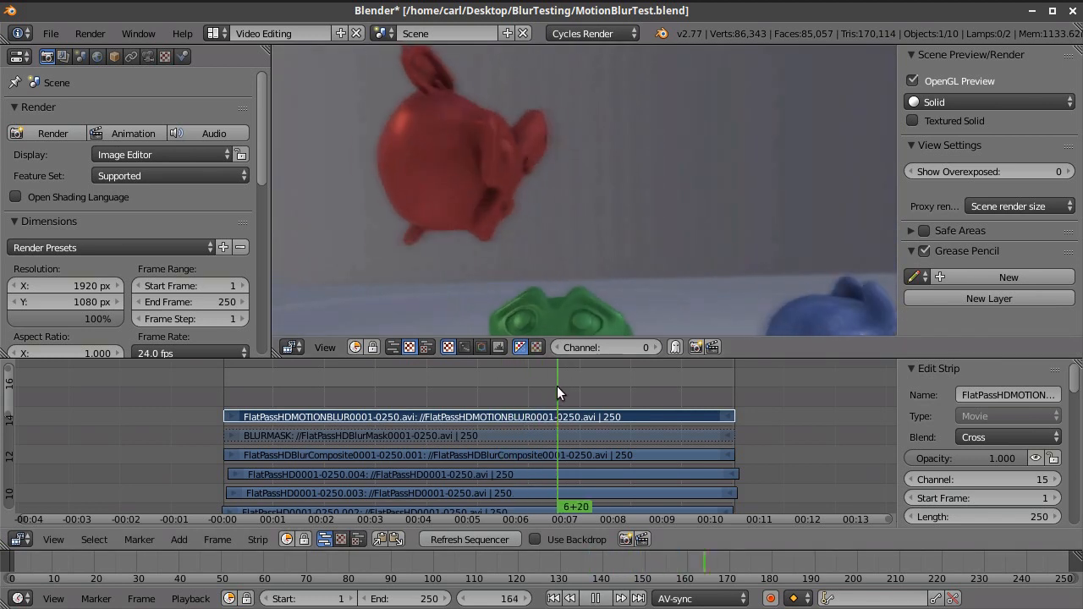
drag(576, 386, 493, 395)
key(alt+a)
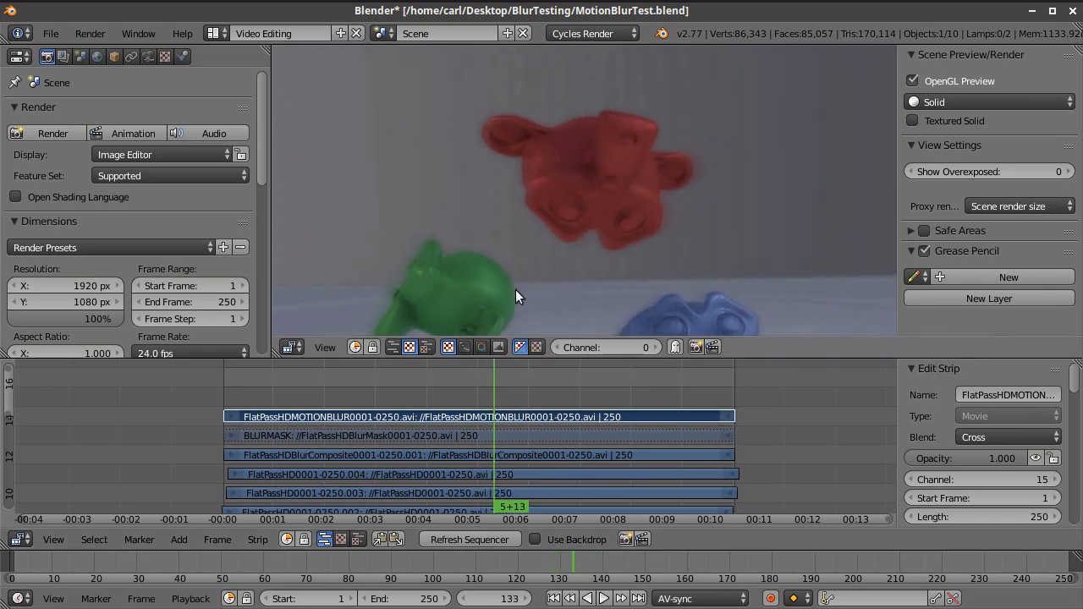
middle_drag(550, 245, 474, 166)
scroll(524, 244, down, 3)
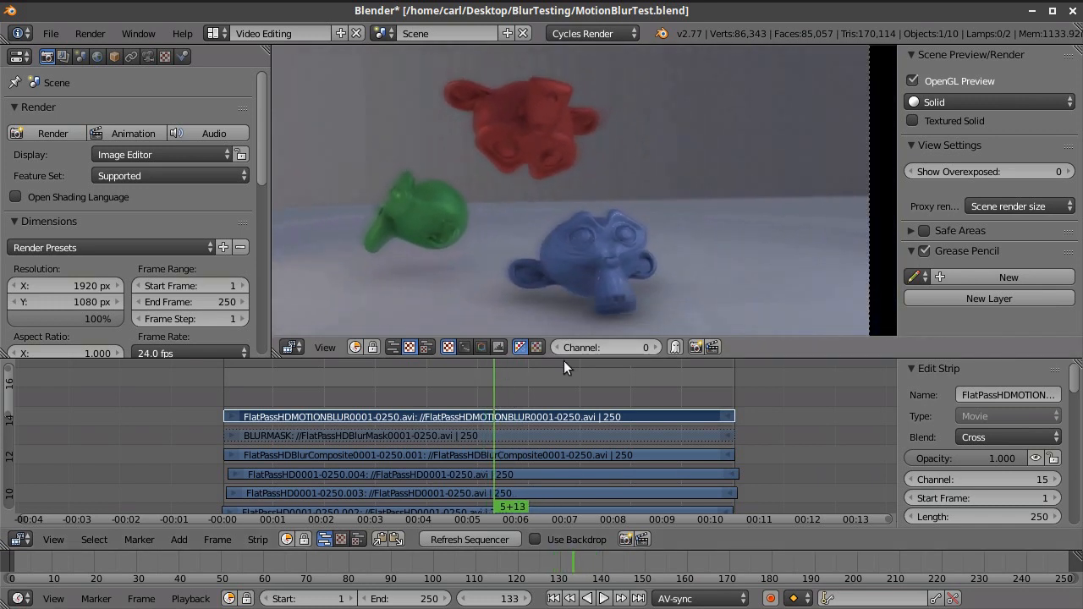
Scrub the sequence to frame 151 and inspect the motion blur on the monkey heads.
drag(551, 388, 531, 400)
key(Home)
scroll(531, 261, up, 2)
scroll(477, 268, up, 2)
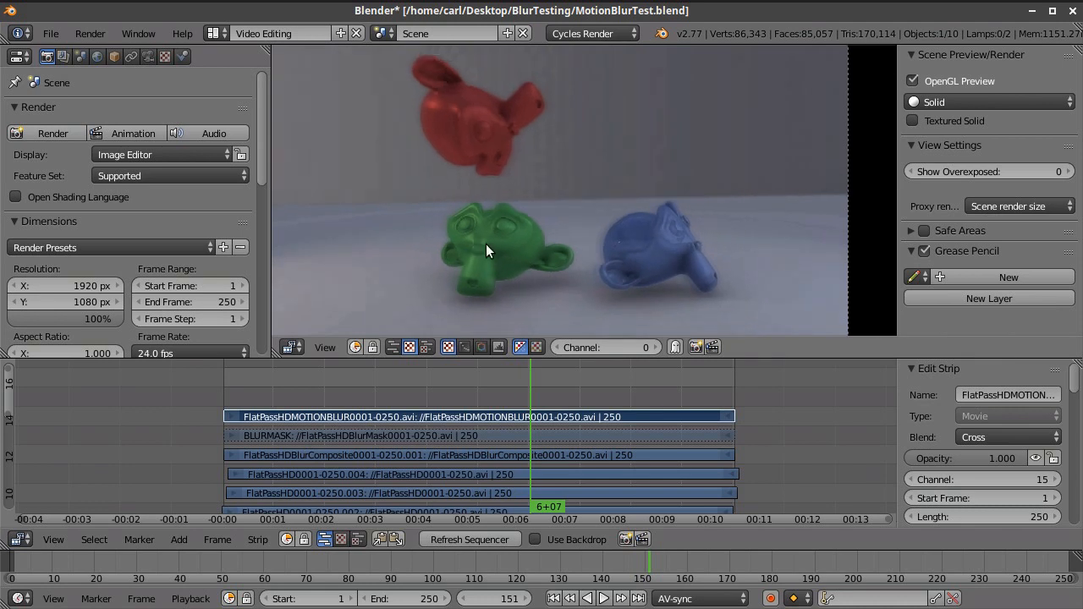
Scrub to frame 208 and examine the blurred outline of the red monkey head up close.
drag(532, 391, 649, 404)
middle_drag(509, 104, 611, 170)
scroll(576, 182, up, 2)
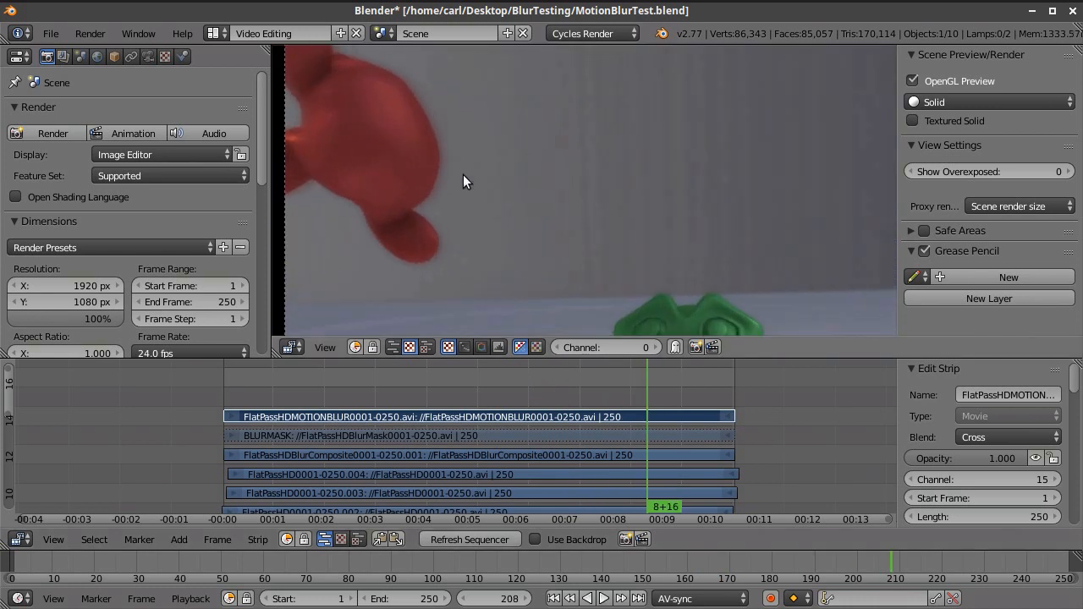
scroll(416, 242, up, 1)
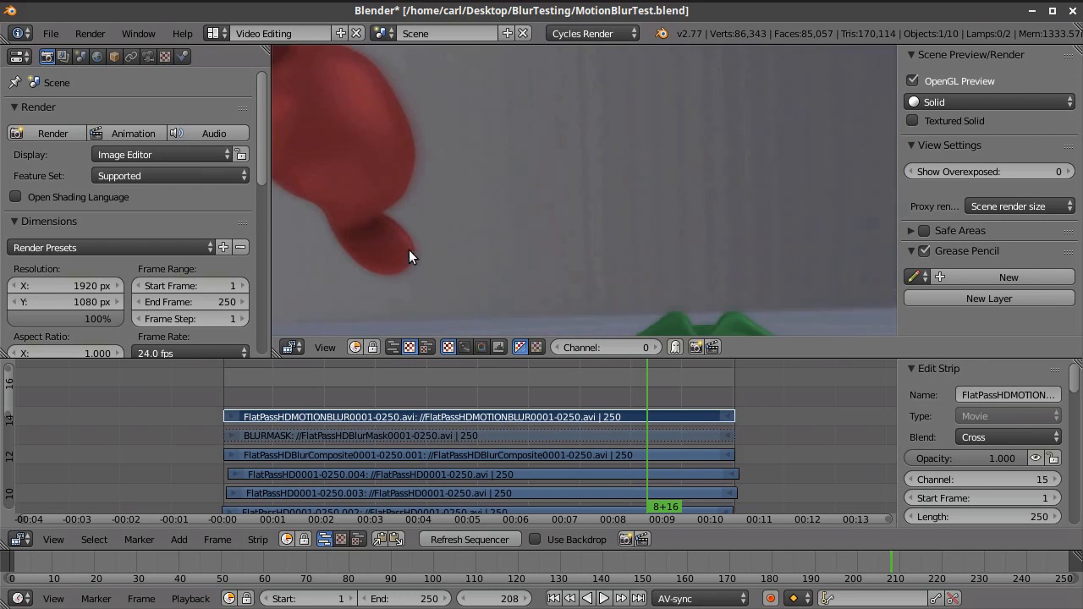
Examine the green monkey head's face up close, moving the playhead to frame 210.
scroll(539, 254, down, 3)
middle_drag(598, 253, 500, 161)
scroll(463, 120, up, 2)
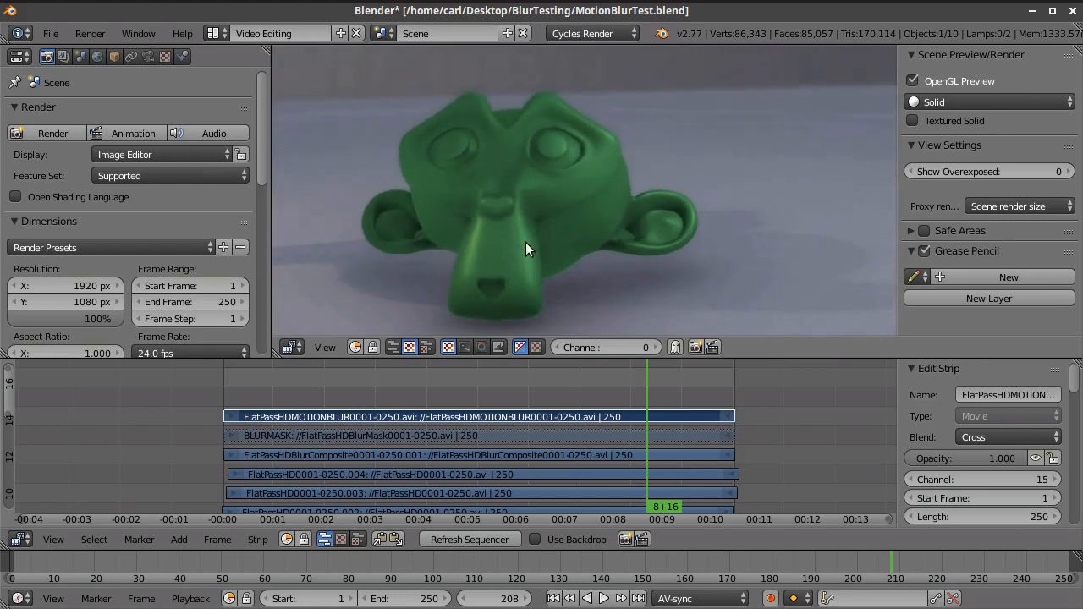
mouse_move(655, 394)
mouse_down()
mouse_move(626, 392)
mouse_move(688, 391)
mouse_move(651, 392)
mouse_up()
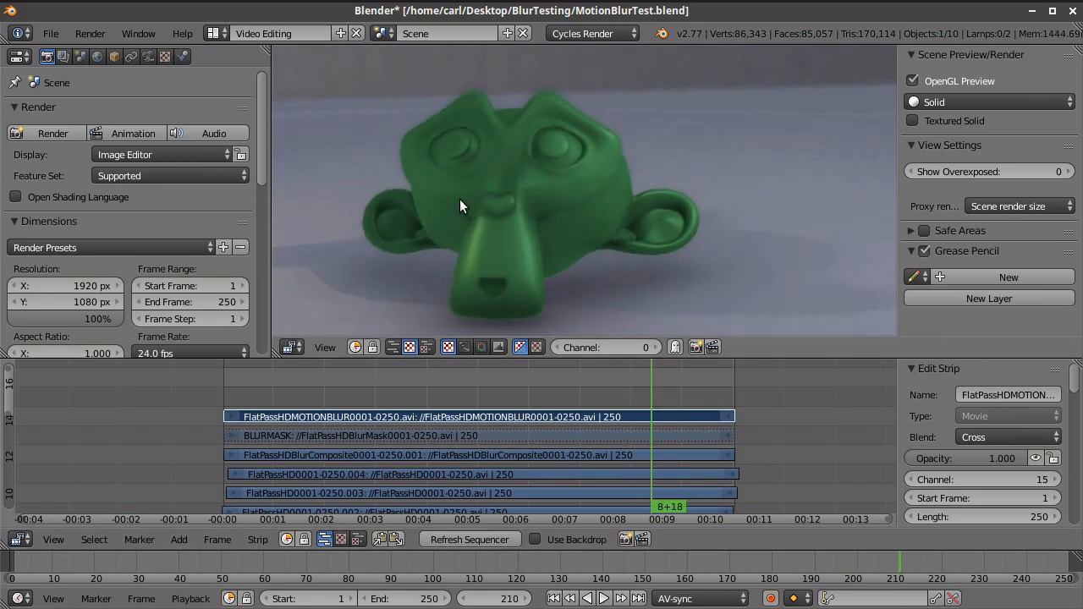
Compare the blur on the green, red and blue monkey heads at frame 210, up close and in the full frame.
middle_drag(520, 191, 597, 281)
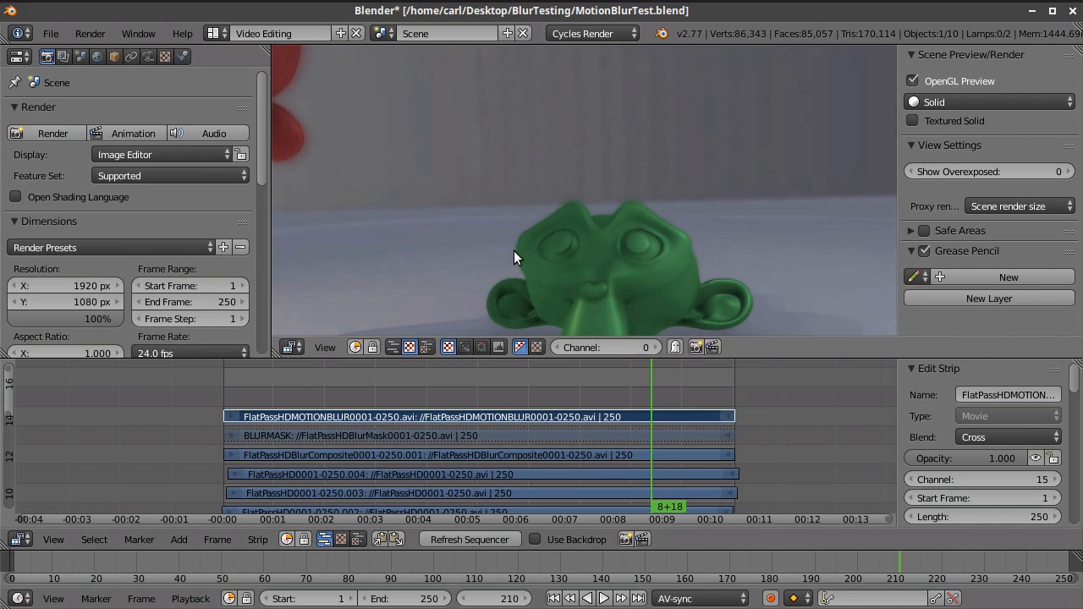
scroll(685, 269, down, 2)
middle_drag(685, 269, 649, 227)
scroll(660, 254, up, 3)
scroll(669, 246, down, 3)
scroll(649, 221, up, 1)
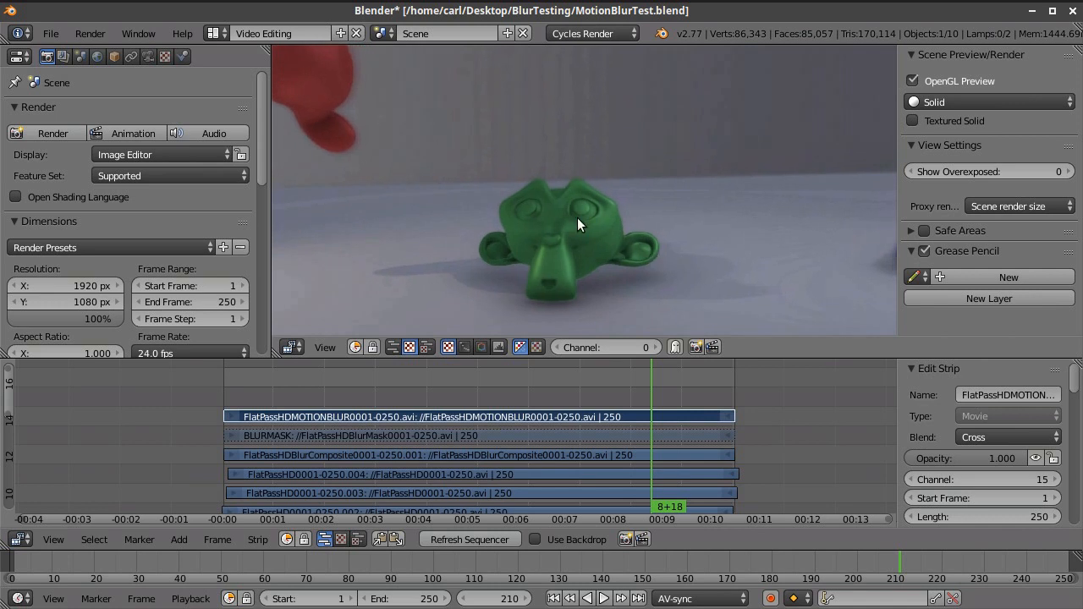
scroll(573, 227, up, 5)
scroll(581, 228, down, 8)
middle_drag(645, 209, 599, 233)
scroll(593, 215, down, 1)
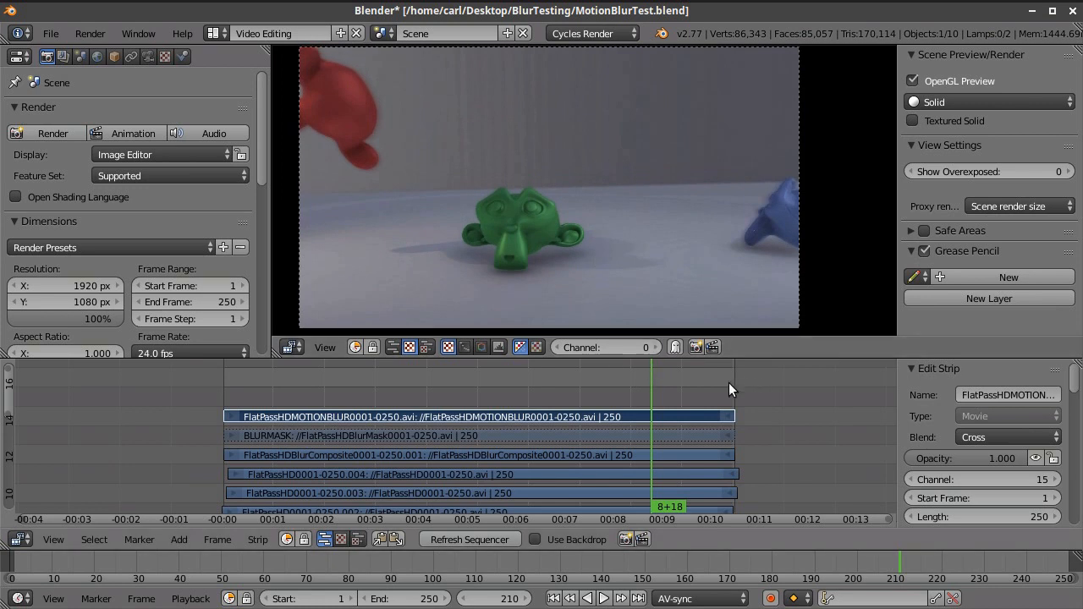
scroll(681, 390, up, 3)
middle_drag(652, 384, 624, 386)
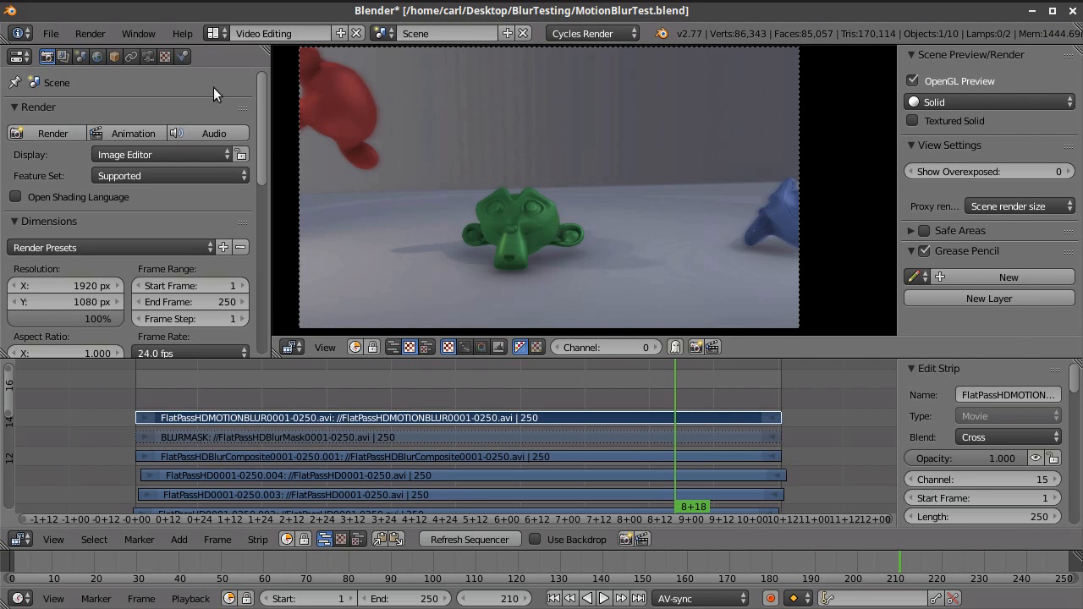
Switch to the Default screen layout and view the scene through the camera.
click(217, 33)
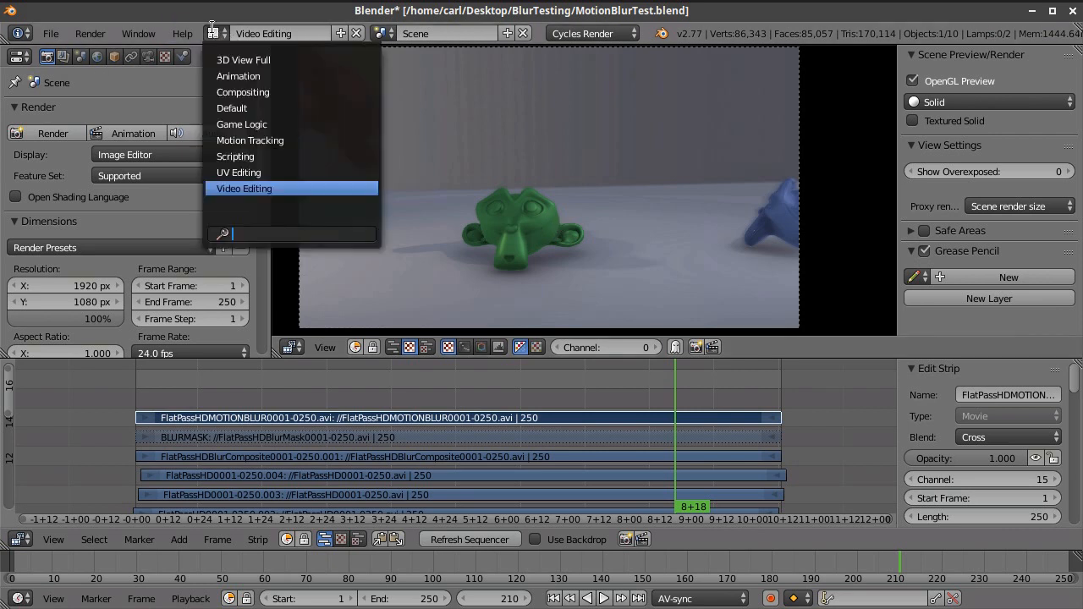
click(241, 107)
scroll(440, 245, down, 2)
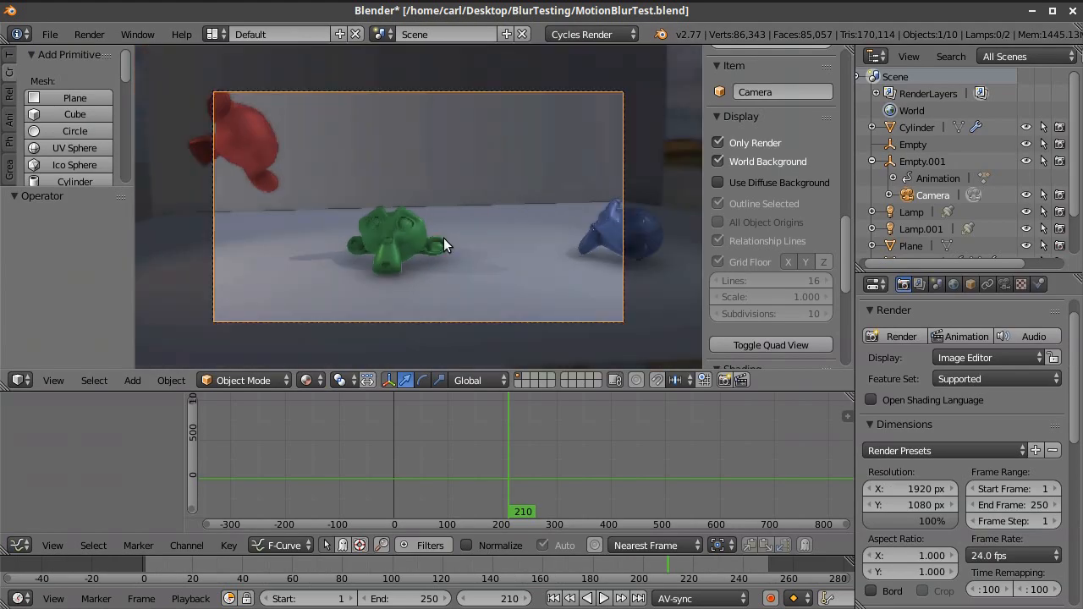
scroll(443, 238, up, 1)
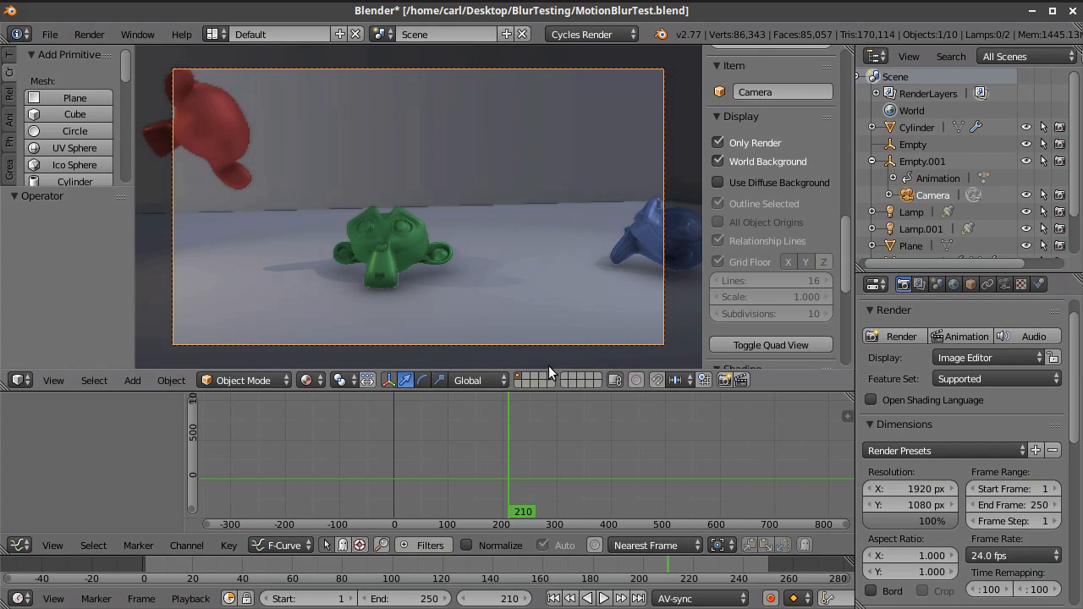
Play the animation in the camera view from an earlier frame, stop at frame 152, and inspect the monkey heads up close.
drag(498, 568, 386, 568)
key(alt+a)
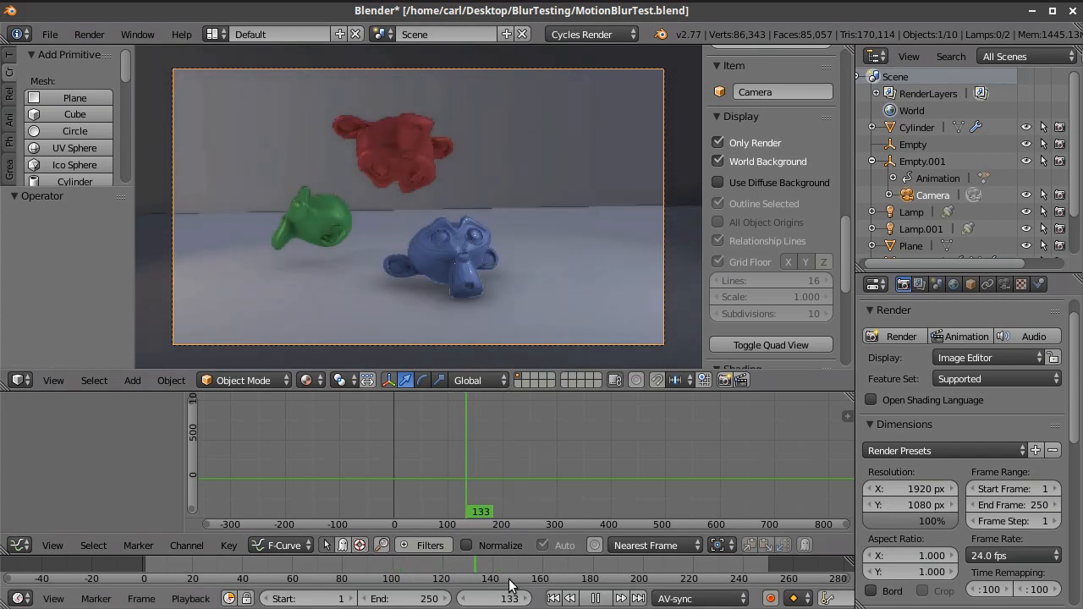
key(alt+a)
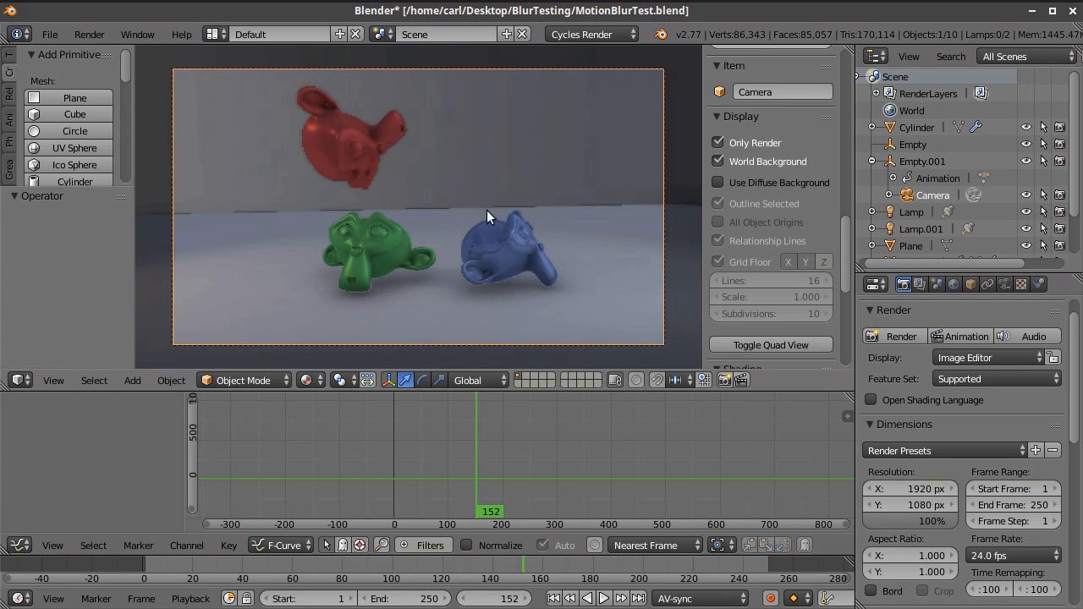
scroll(423, 227, up, 2)
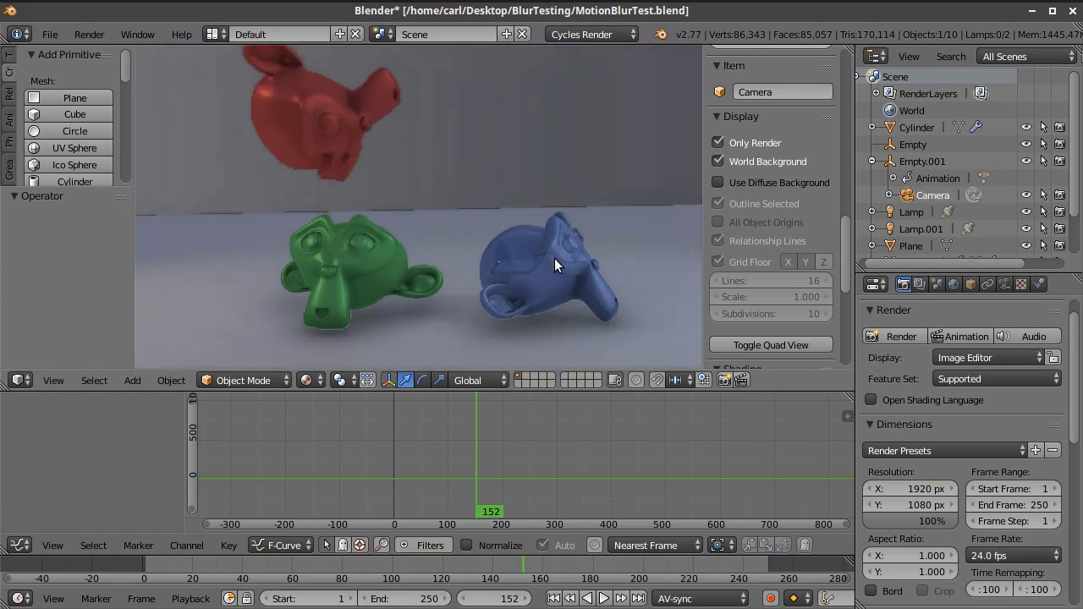
scroll(462, 263, up, 1)
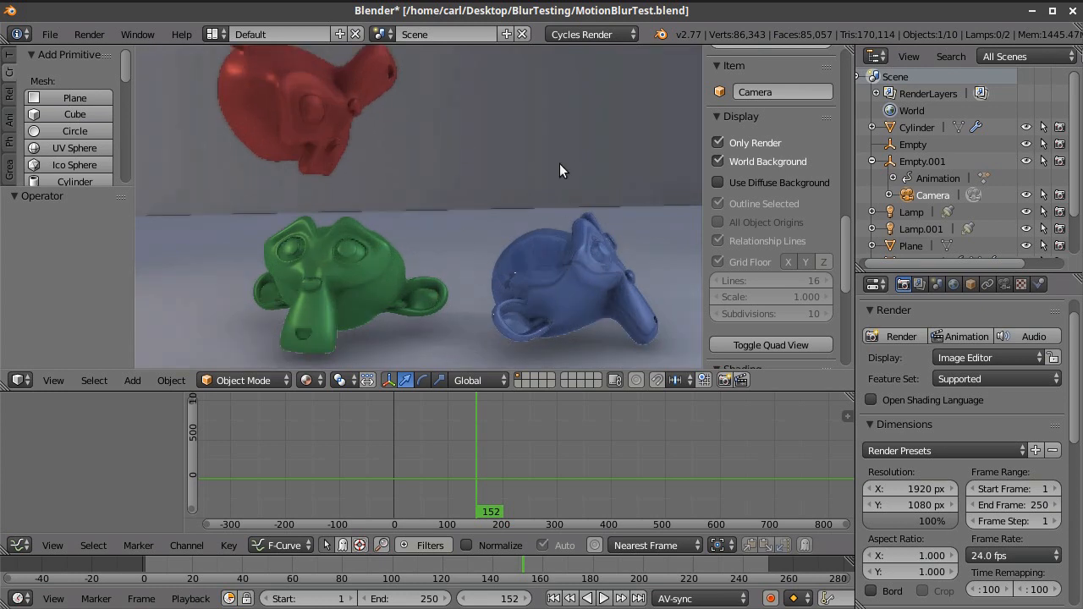
Look around the set from outside the camera, examining the monkey heads, floor plane and curved backdrop.
scroll(556, 164, down, 6)
middle_drag(553, 165, 451, 161)
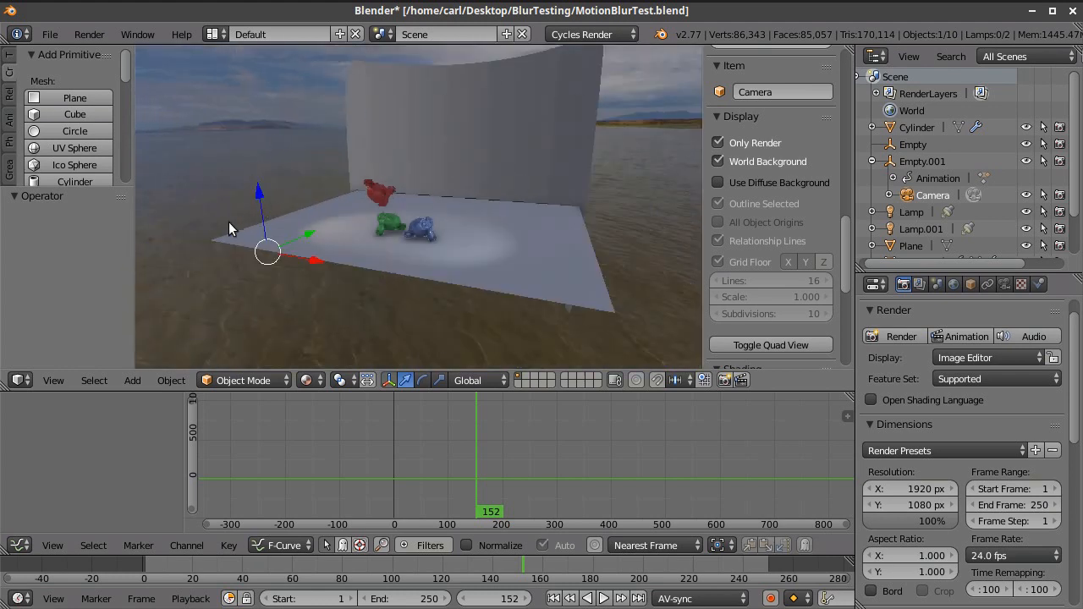
scroll(526, 187, up, 3)
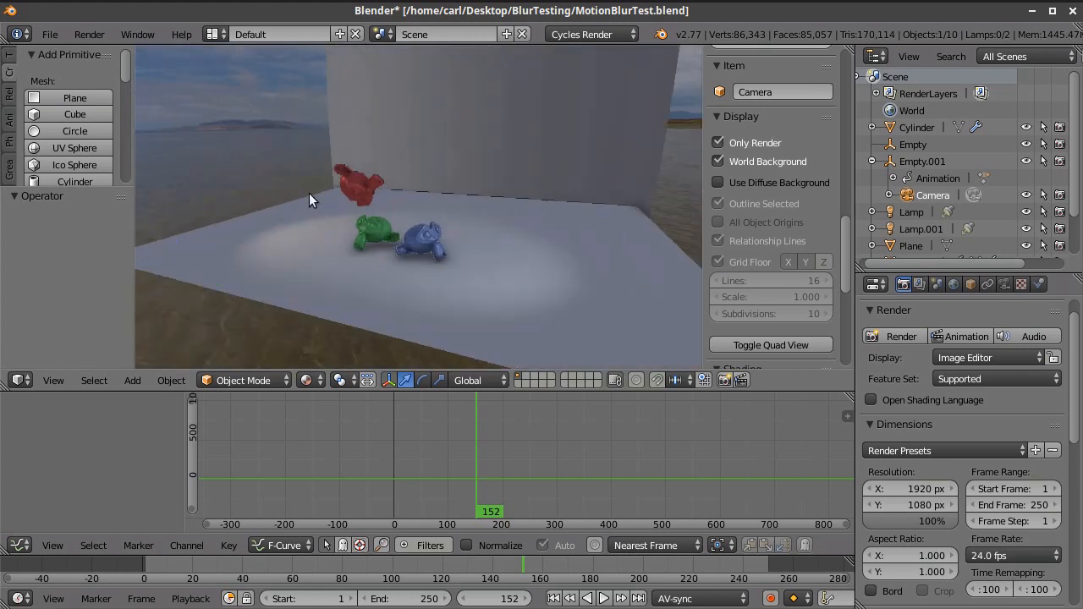
scroll(293, 186, down, 2)
middle_drag(319, 205, 421, 221)
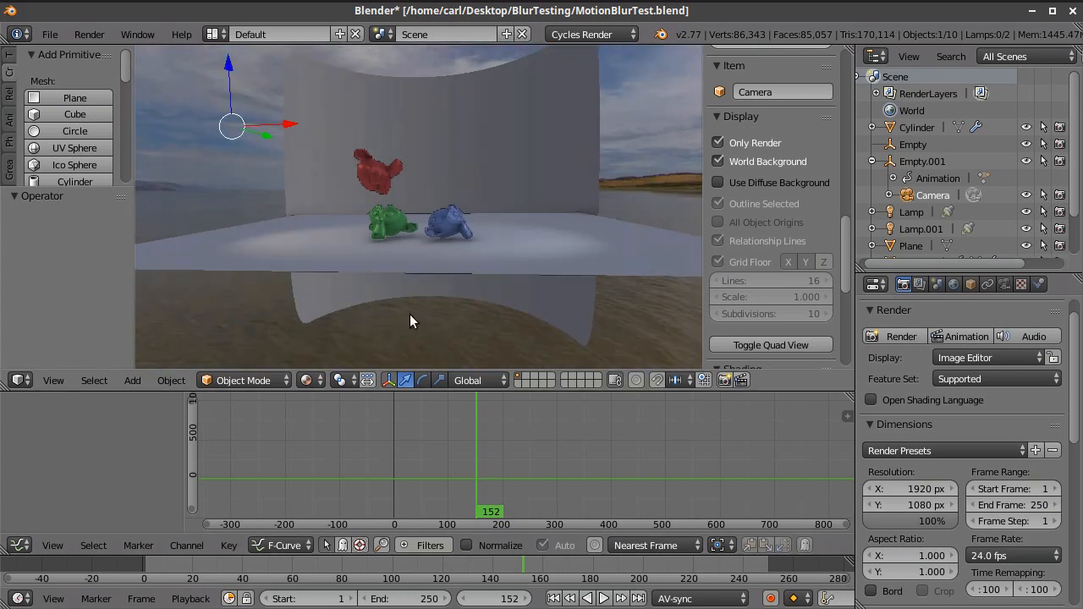
middle_drag(429, 292, 422, 273)
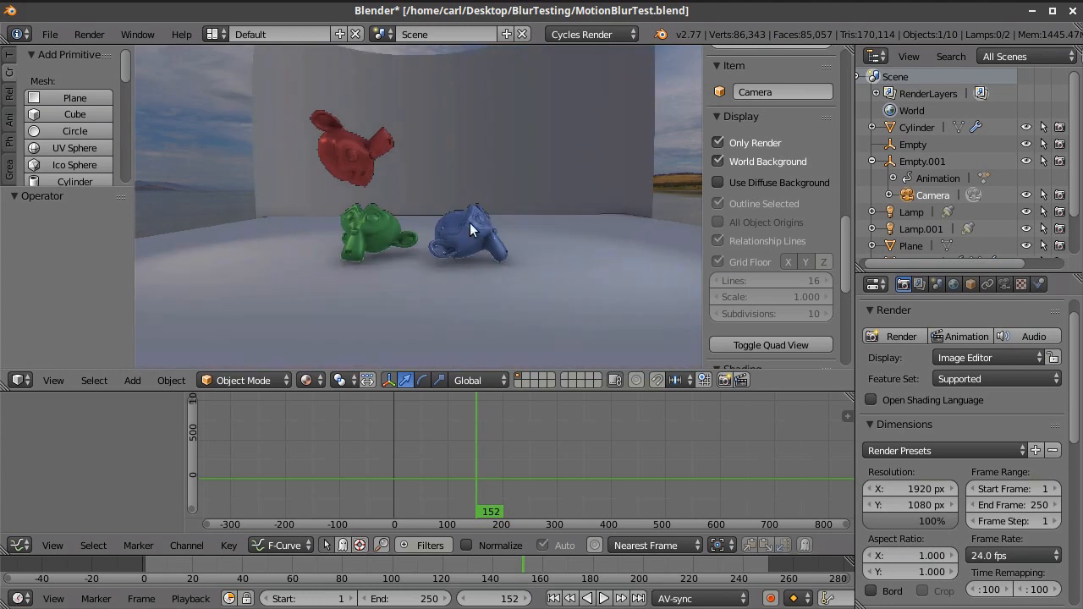
Return to the camera view and examine the viewport's shading settings, including depth of field and ambient occlusion.
click(54, 380)
click(82, 341)
key(KP_0)
scroll(442, 235, up, 6)
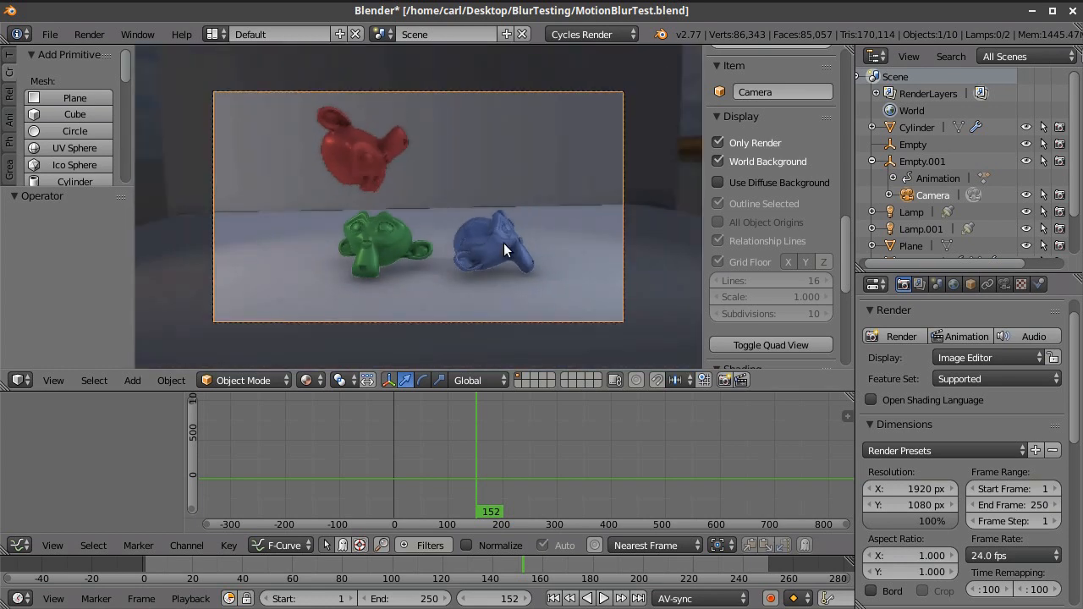
scroll(750, 260, down, 7)
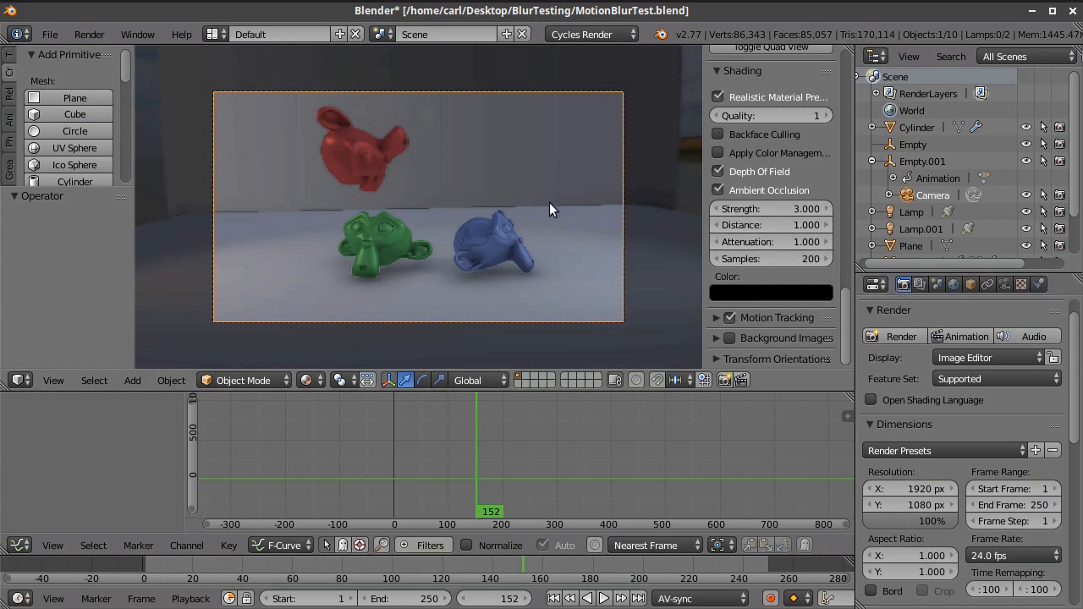
Make an OpenGL render of frame 152 from the camera view and check the whole image.
click(724, 380)
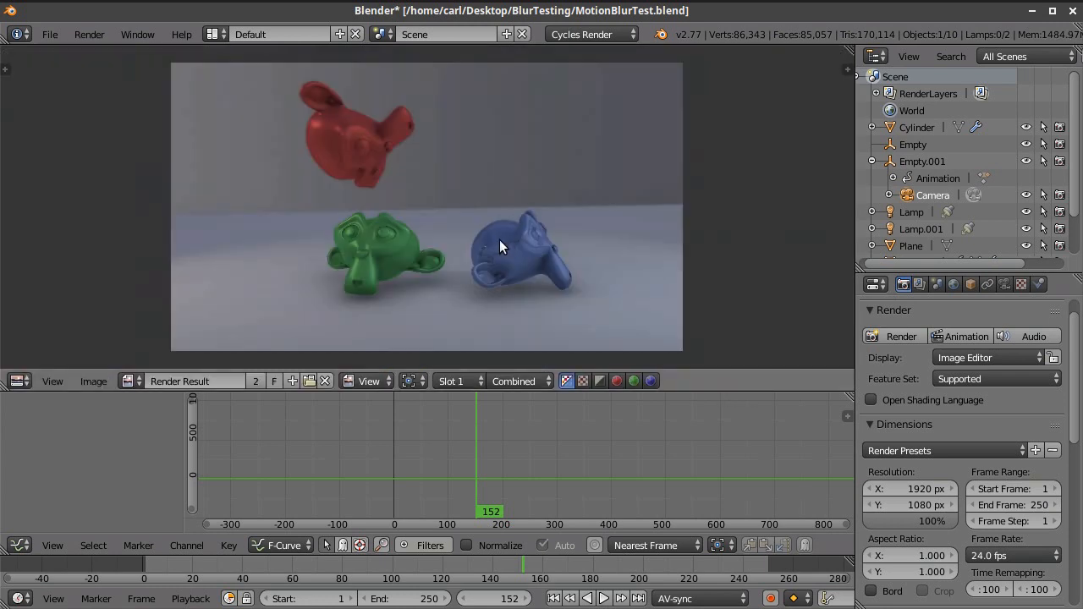
scroll(499, 240, up, 1)
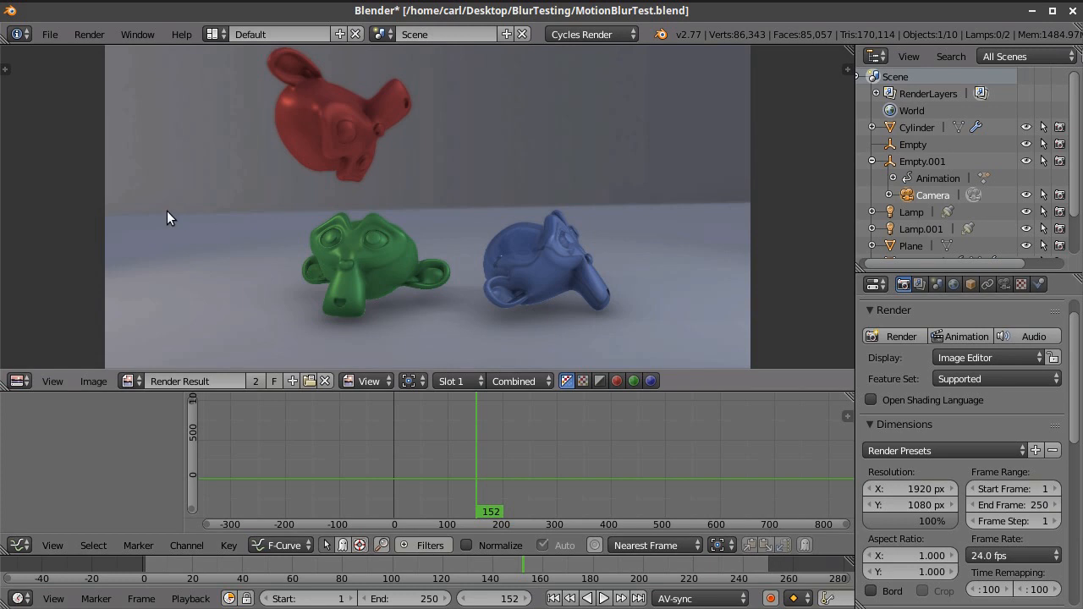
scroll(548, 201, down, 2)
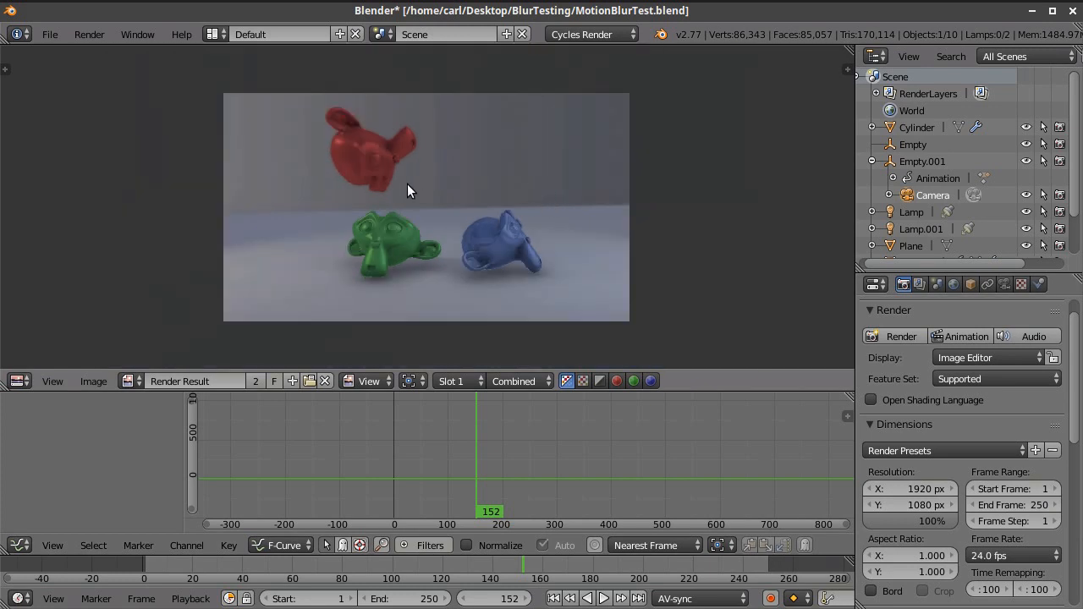
scroll(402, 208, up, 1)
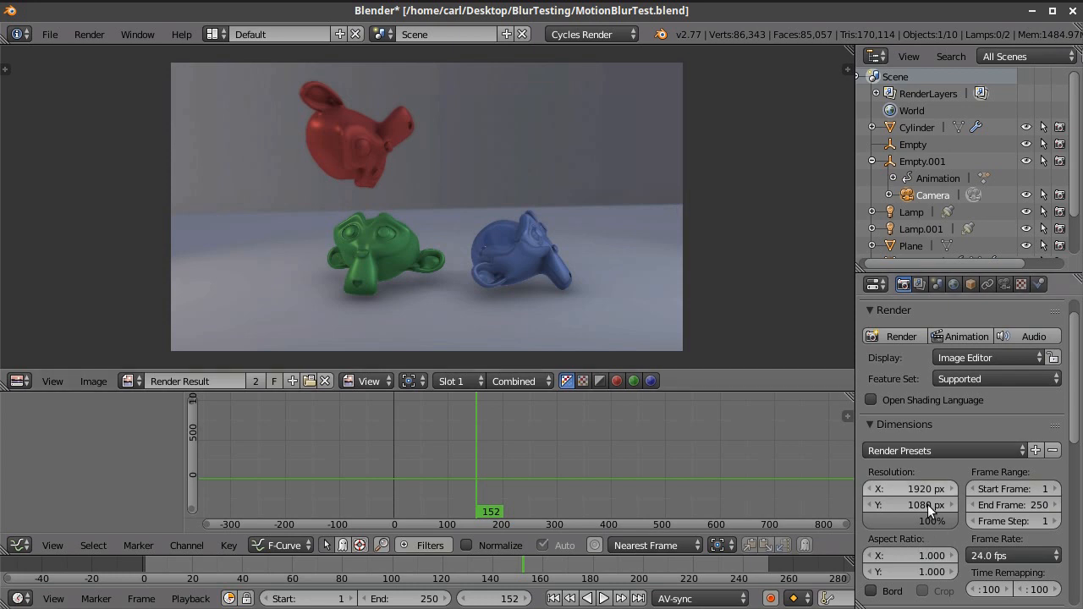
Examine the OpenGL render closely, comparing edge and surface detail on the red, green and blue monkey heads.
scroll(535, 274, up, 4)
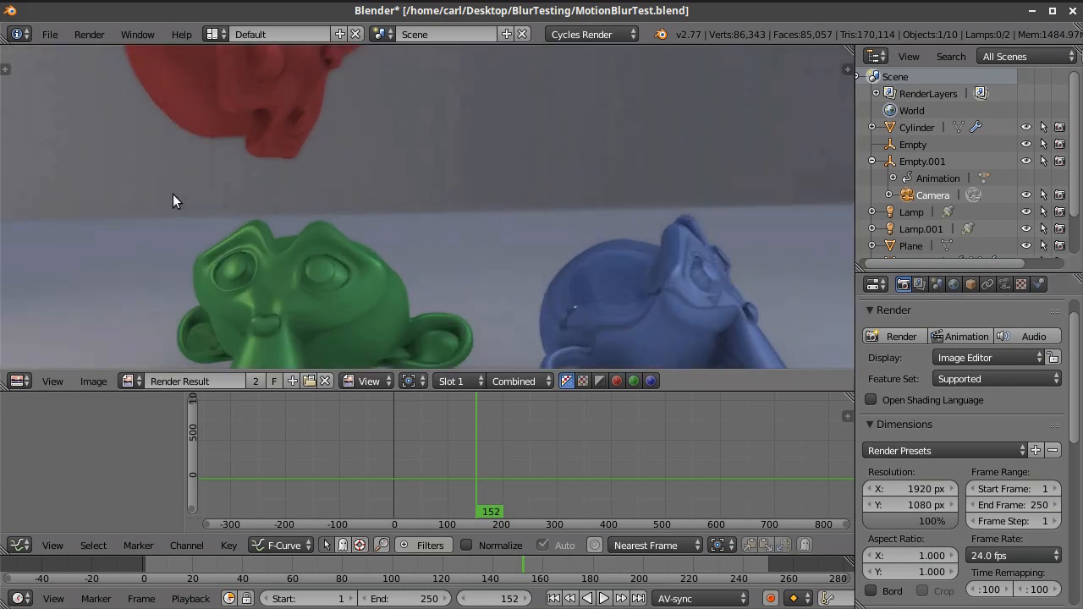
scroll(388, 223, down, 2)
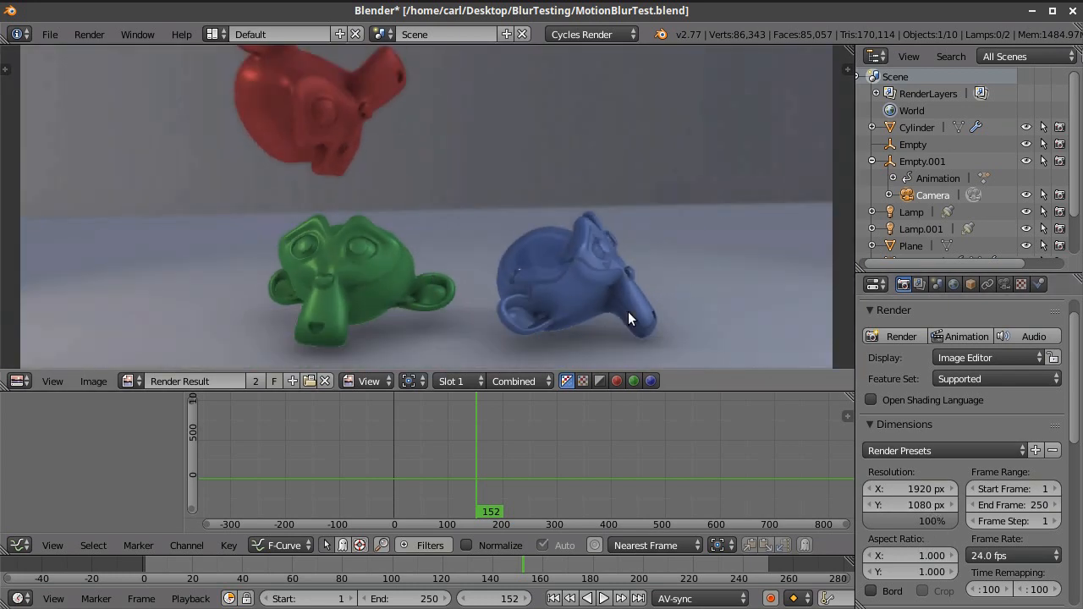
scroll(628, 332, down, 1)
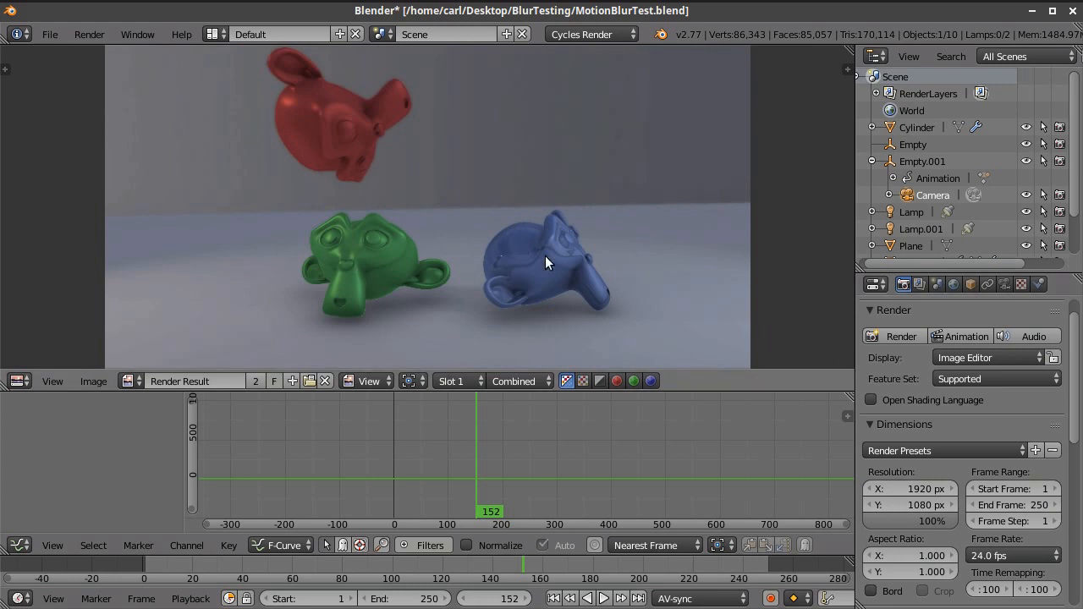
scroll(547, 253, up, 4)
scroll(544, 248, down, 2)
scroll(544, 251, up, 1)
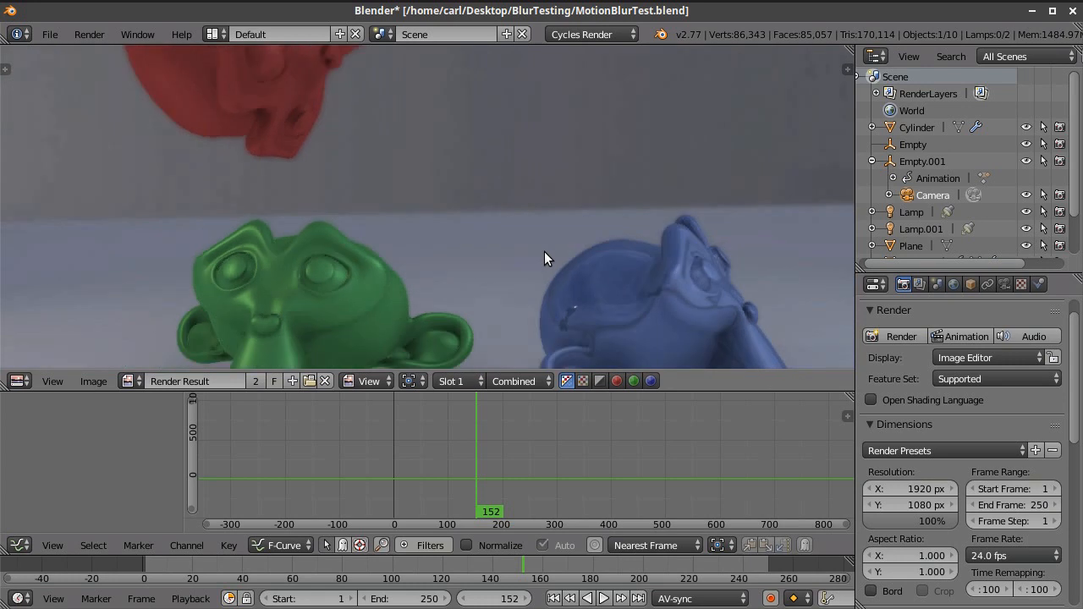
scroll(544, 251, down, 4)
scroll(542, 253, down, 1)
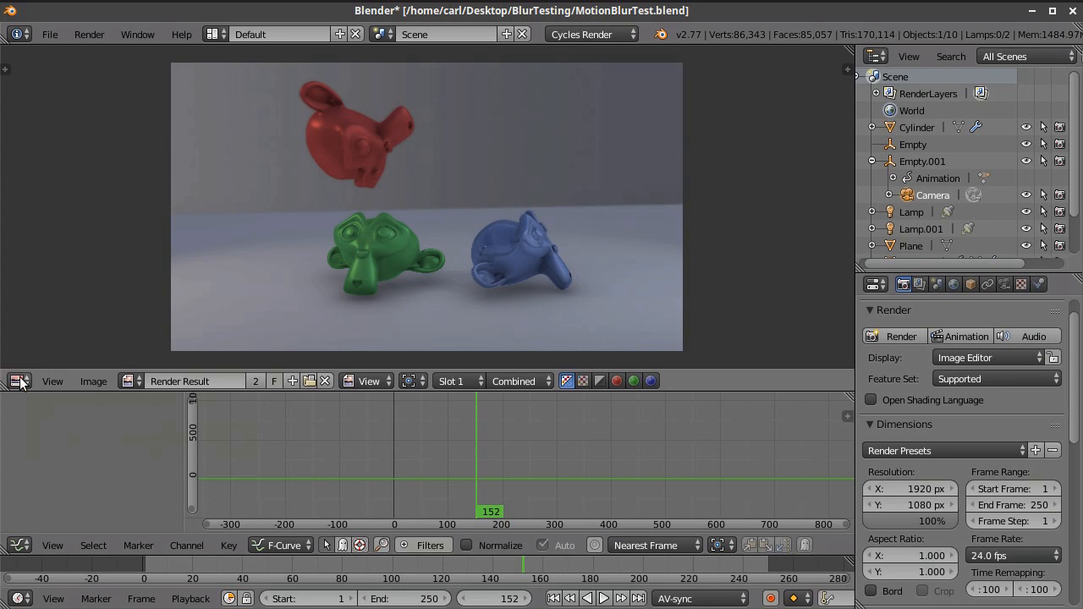
scroll(446, 236, up, 2)
scroll(442, 238, down, 2)
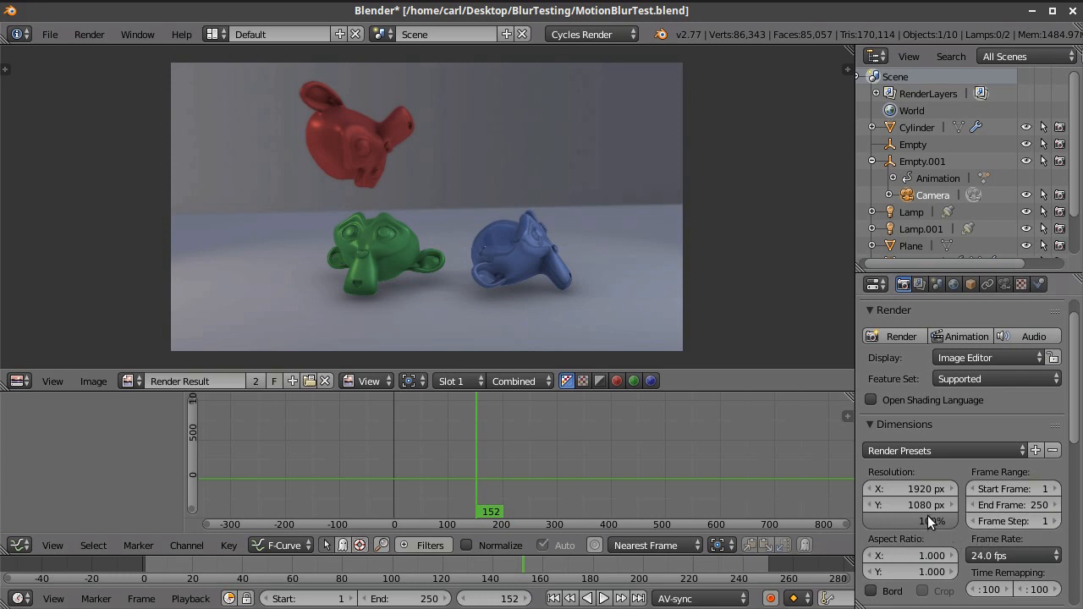
Replace the render result with the 3D View and switch to the Video Editing screen layout.
click(15, 380)
click(50, 361)
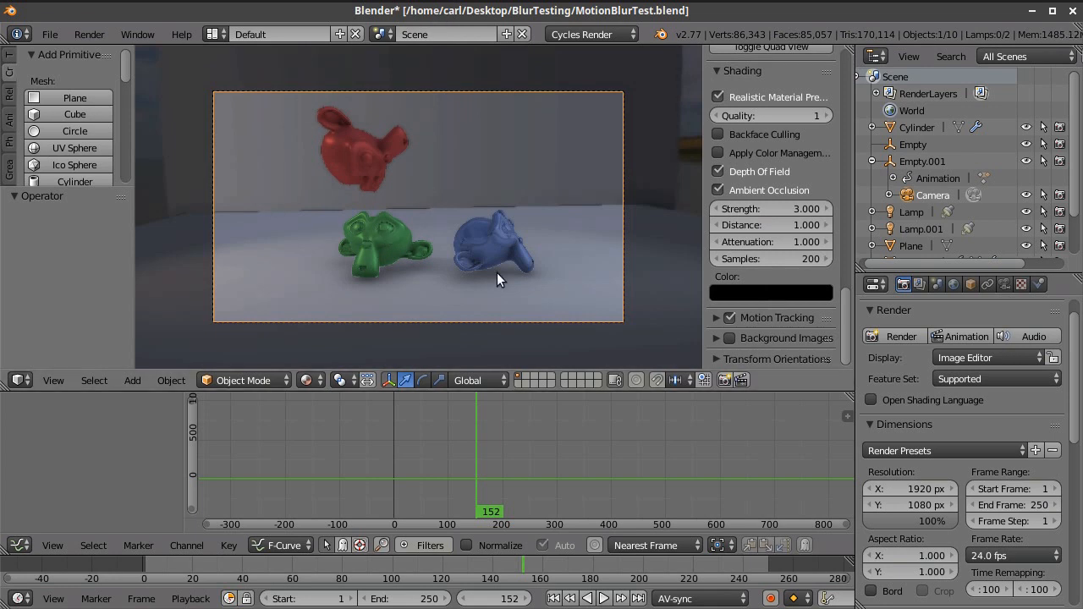
click(383, 34)
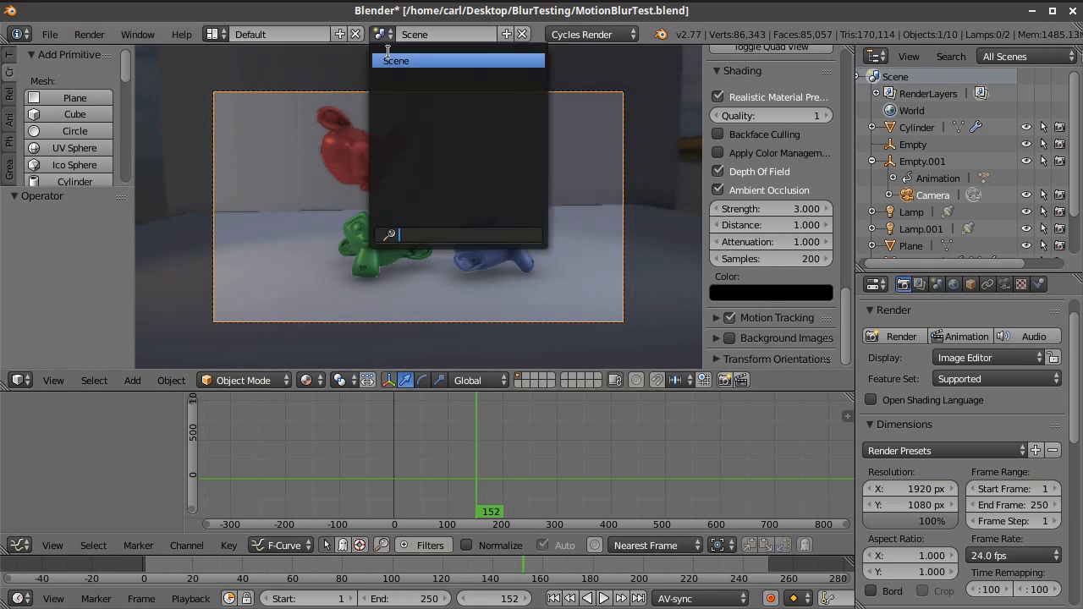
click(221, 34)
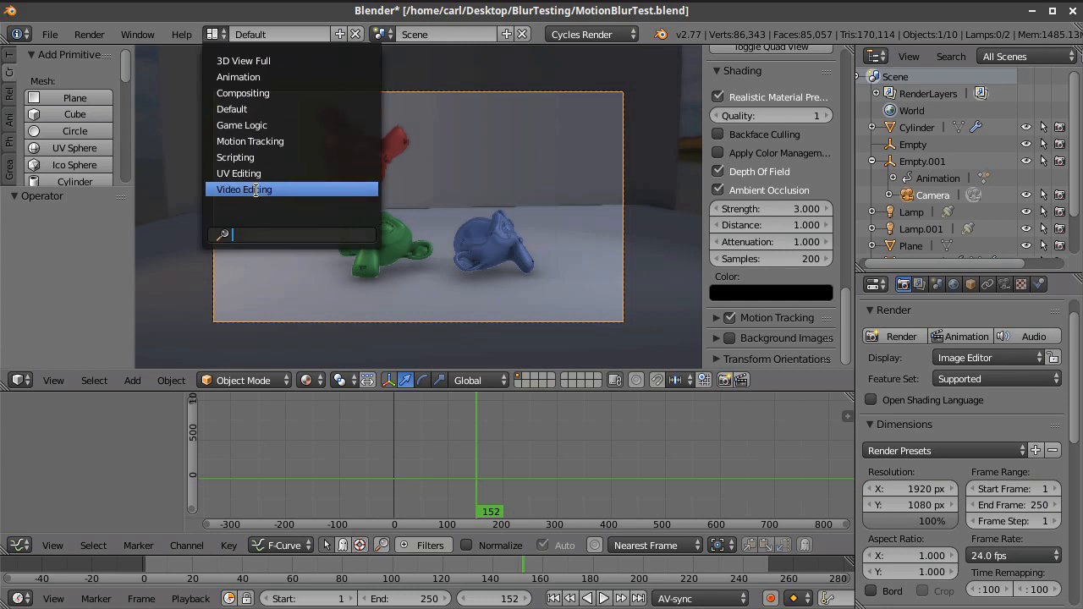
click(254, 188)
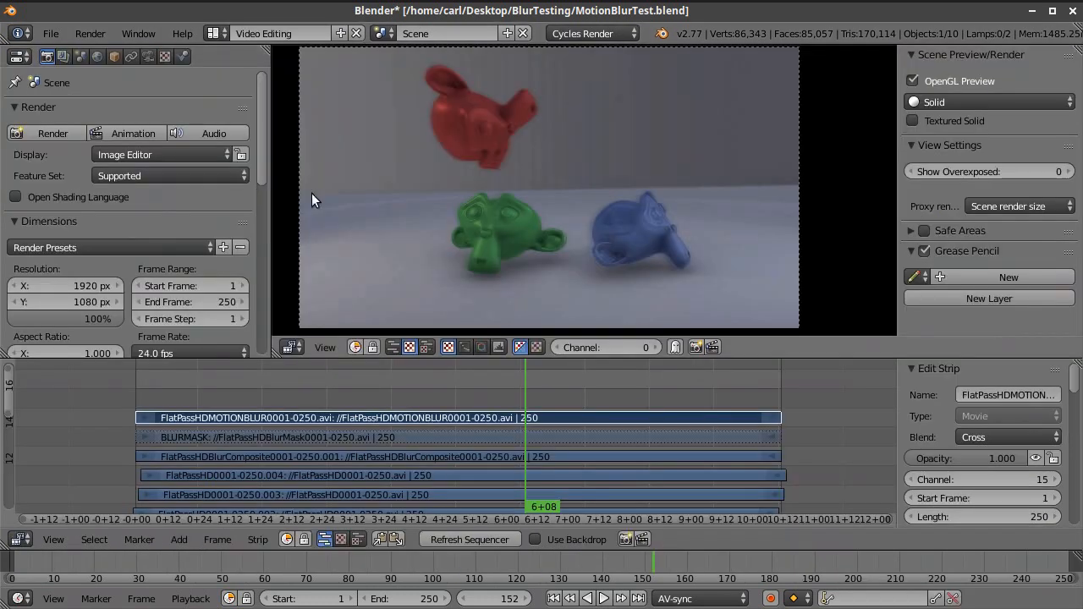
Create a new empty scene and set its render resolution to 100%.
click(507, 34)
click(450, 67)
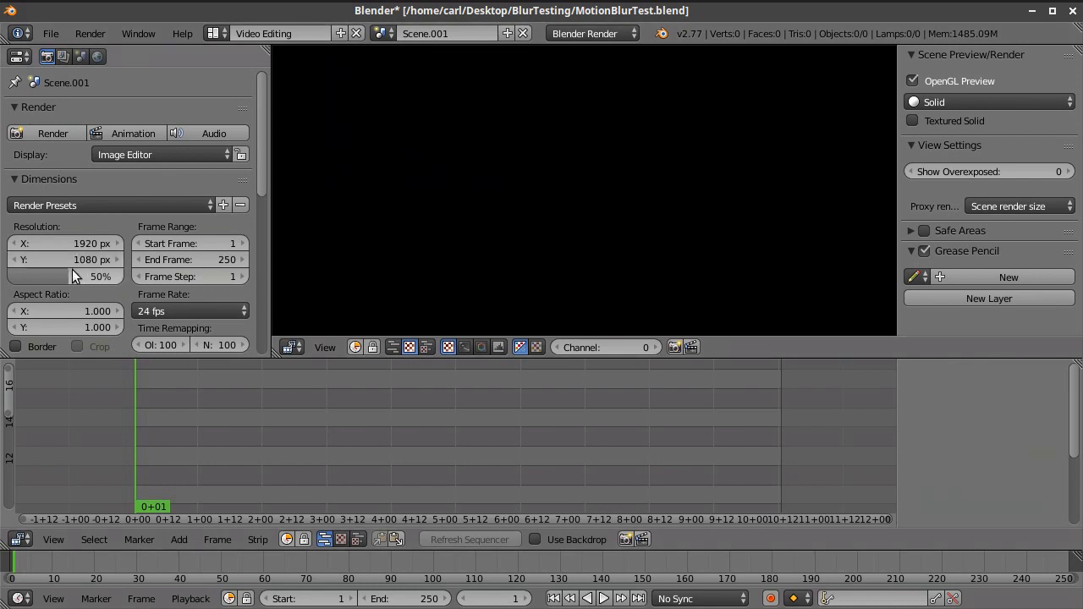
drag(63, 272, 127, 272)
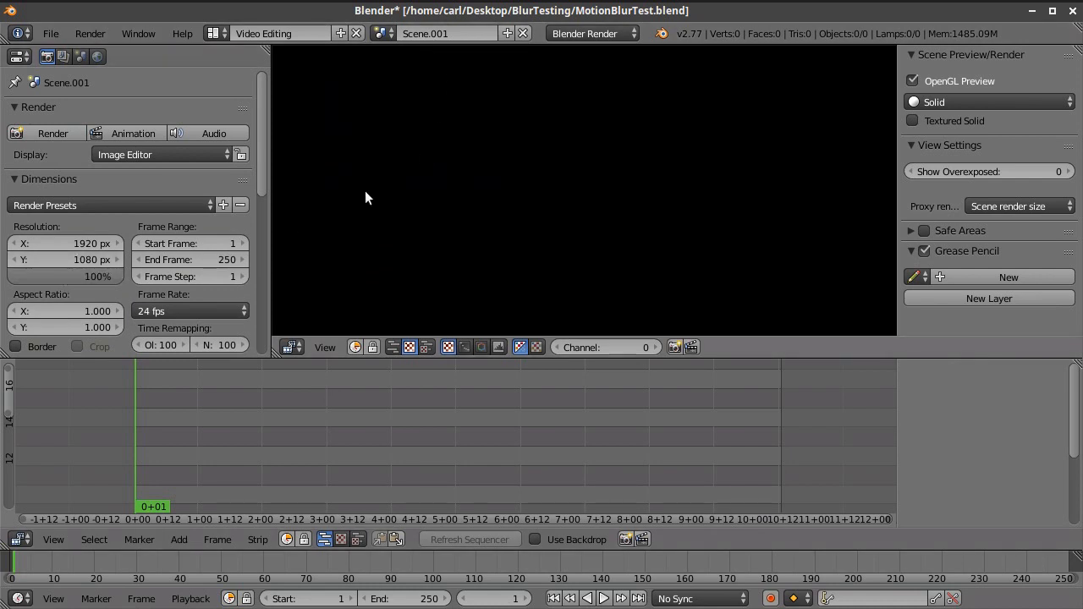
Add the movie FlatPassHD0001-0250.avi to the sequencer as a strip on channel 1 starting at frame 1.
scroll(293, 457, down, 2)
middle_drag(245, 495, 232, 499)
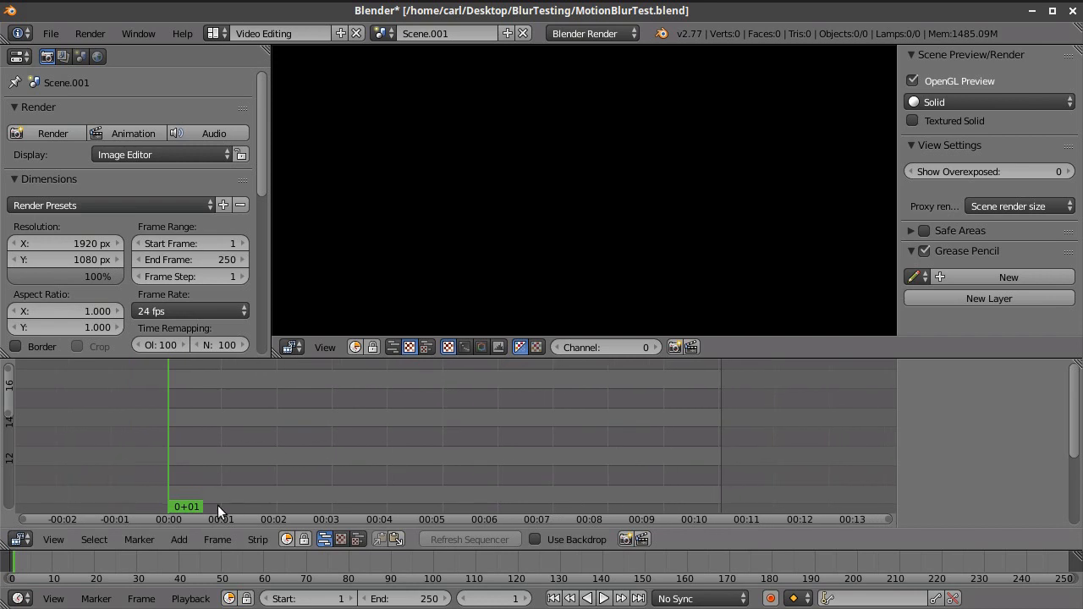
click(180, 539)
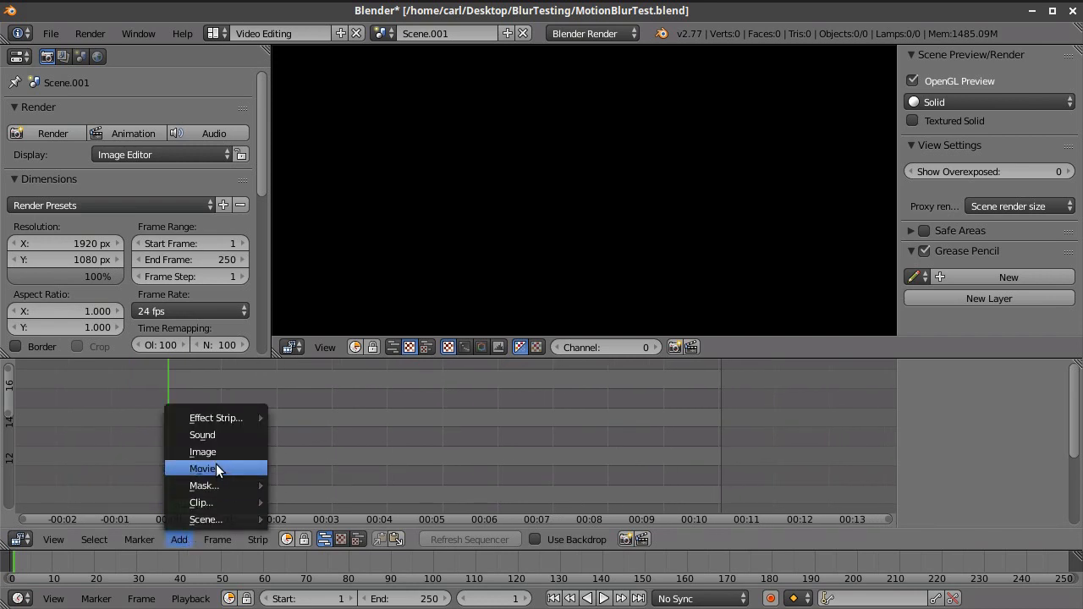
click(214, 468)
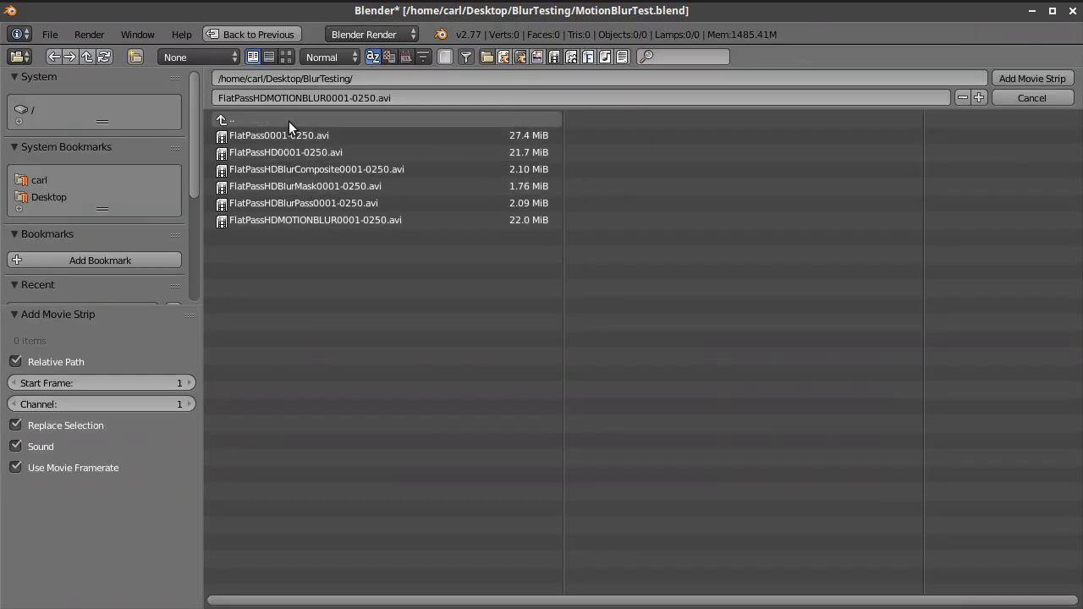
click(314, 153)
click(1046, 79)
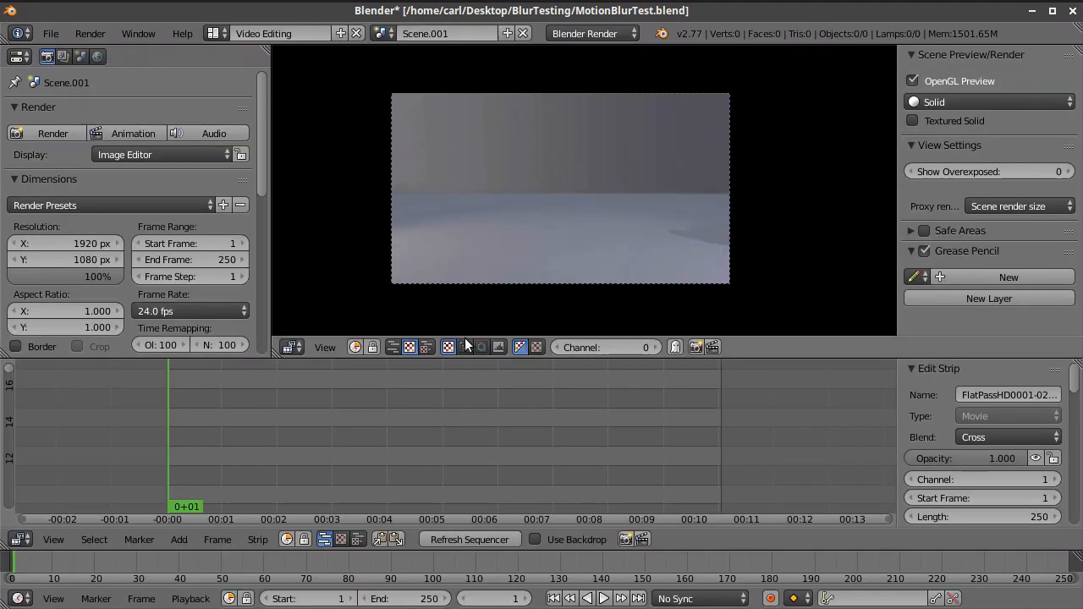
Scrub through the FlatPassHD movie strip and play it back in the preview.
scroll(593, 257, up, 3)
drag(248, 430, 347, 434)
middle_drag(409, 438, 438, 474)
scroll(472, 190, up, 4)
middle_drag(477, 191, 484, 202)
key(Home)
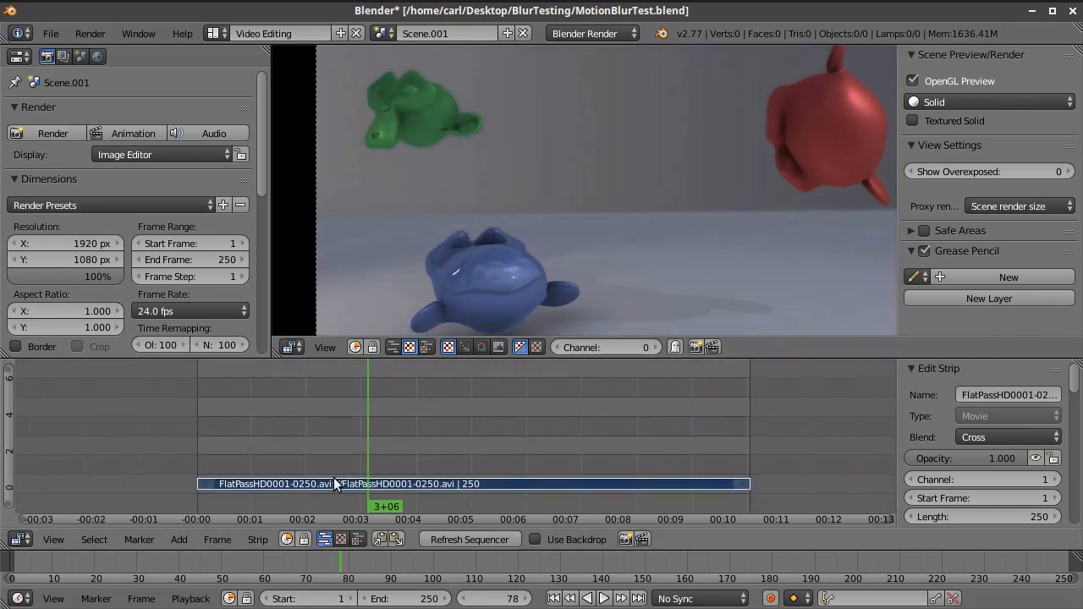
key(alt+a)
key(alt+a)
Move to frame 120 and examine the three monkey heads in the unblurred footage up close.
scroll(532, 312, up, 4)
drag(495, 456, 545, 301)
scroll(535, 219, down, 4)
scroll(589, 228, down, 1)
drag(546, 457, 459, 430)
scroll(581, 122, down, 1)
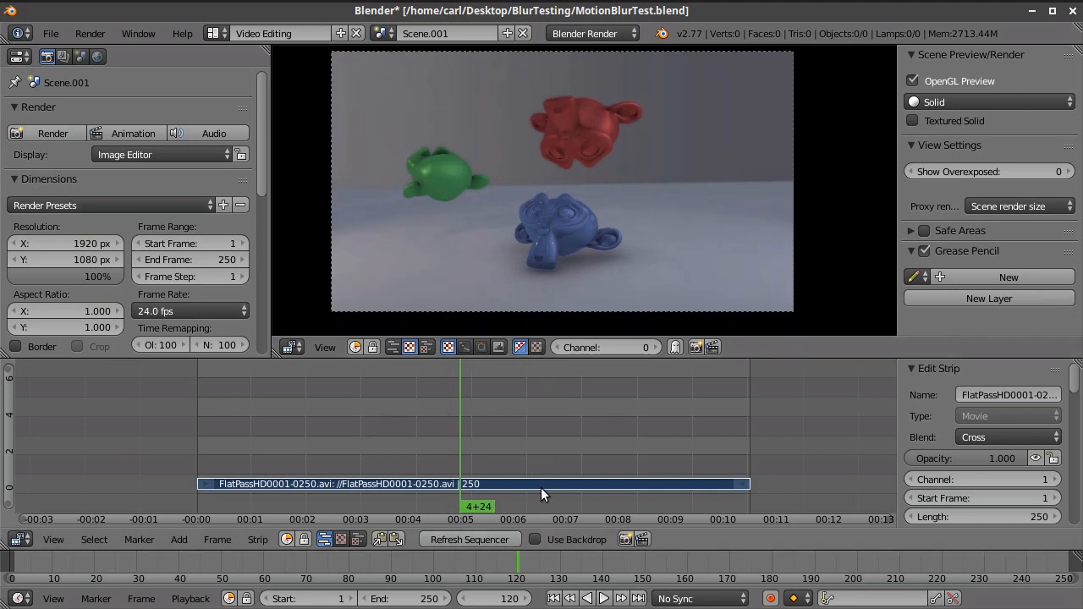
scroll(554, 280, up, 1)
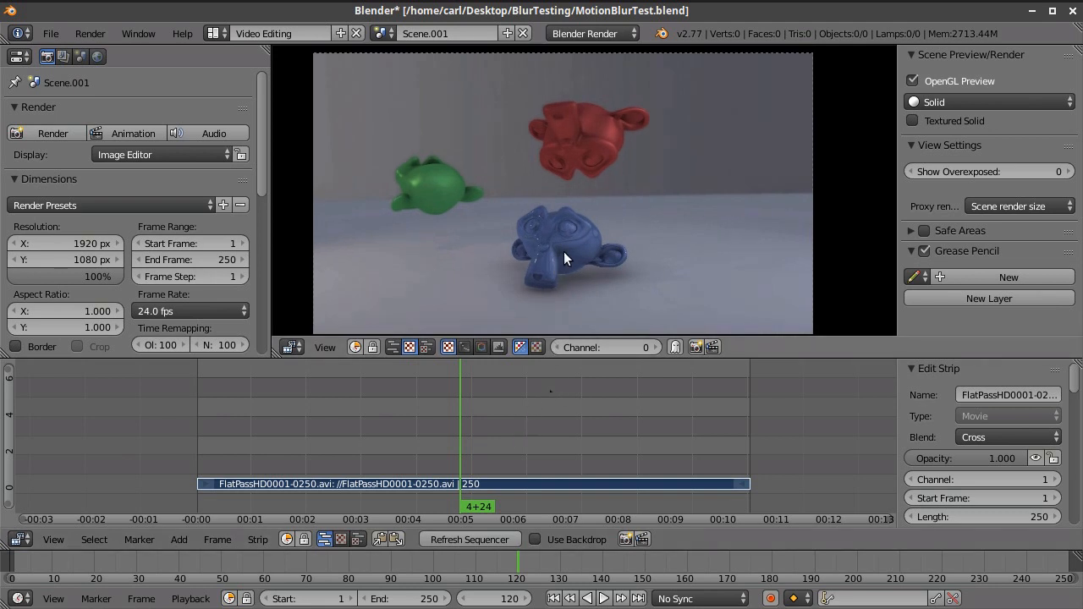
scroll(564, 251, up, 2)
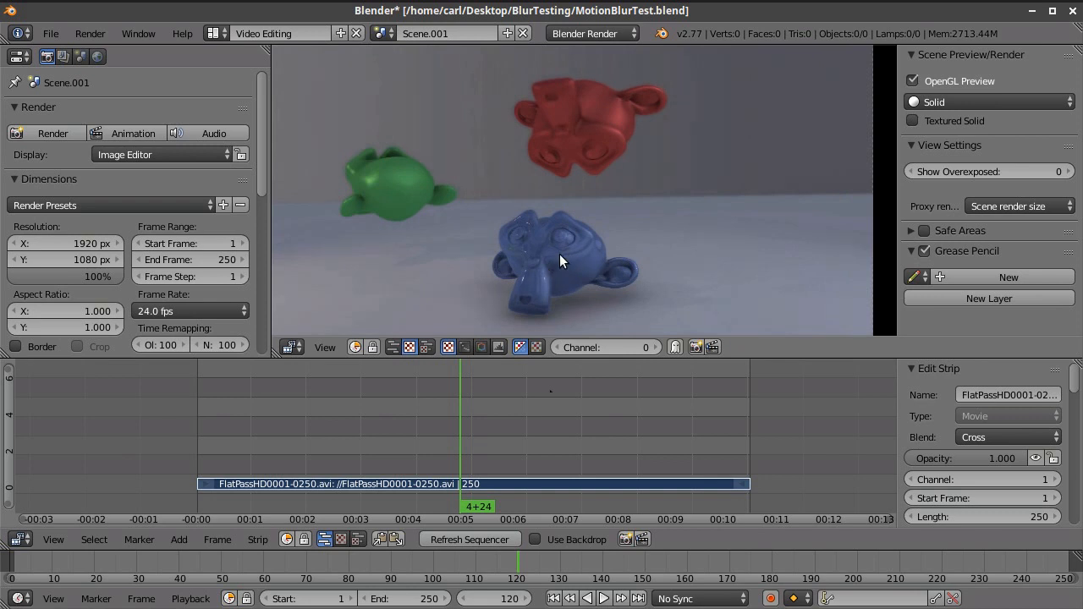
scroll(574, 245, down, 2)
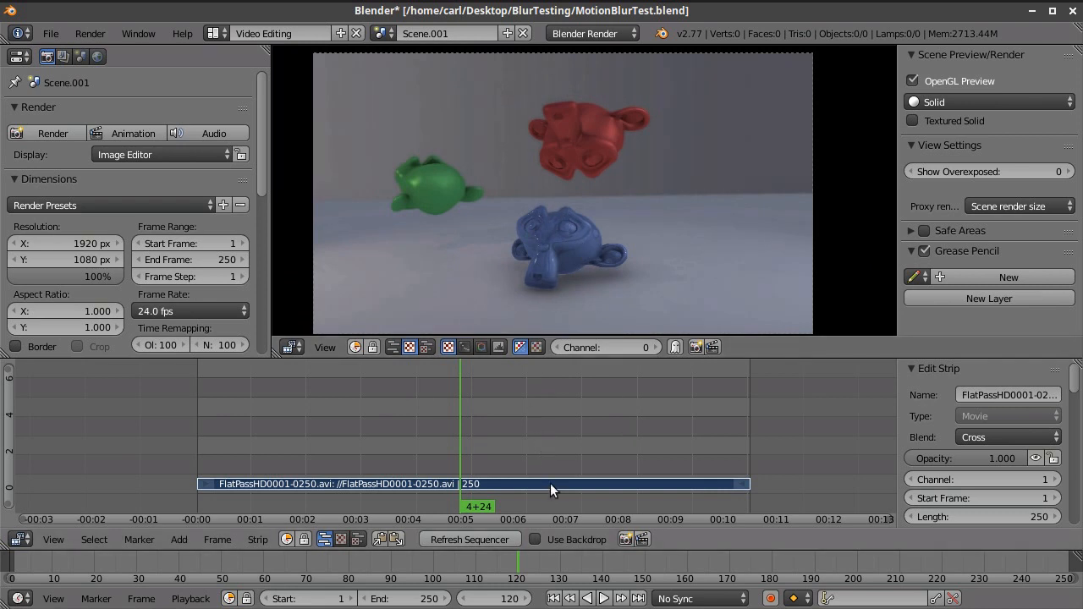
Duplicate the movie strip onto channel 2, starting at frame 0, and set the copy's opacity to 0.1.
key(shift+d)
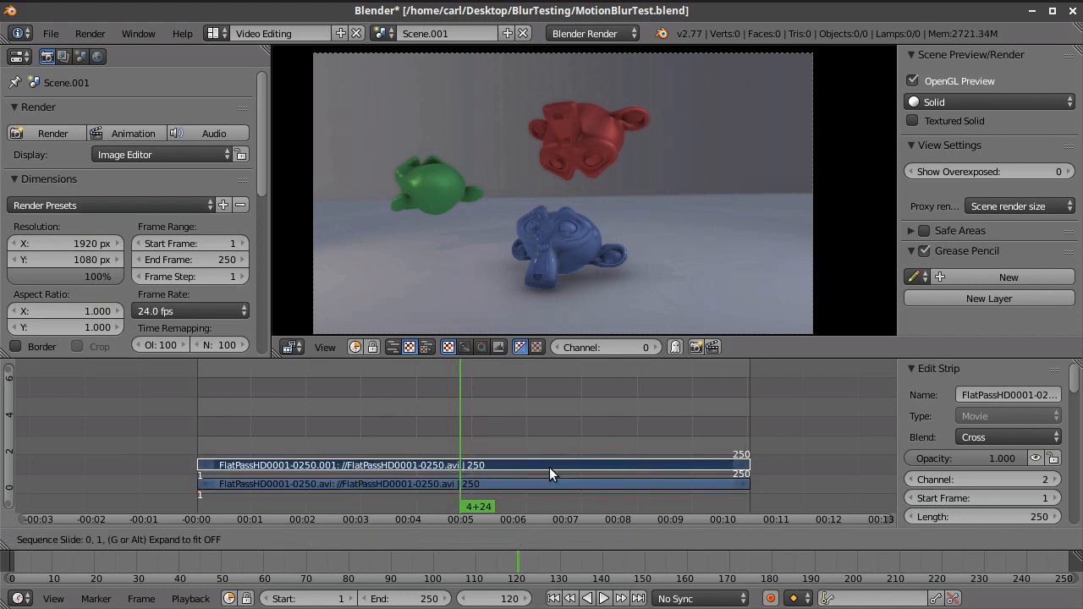
click(548, 467)
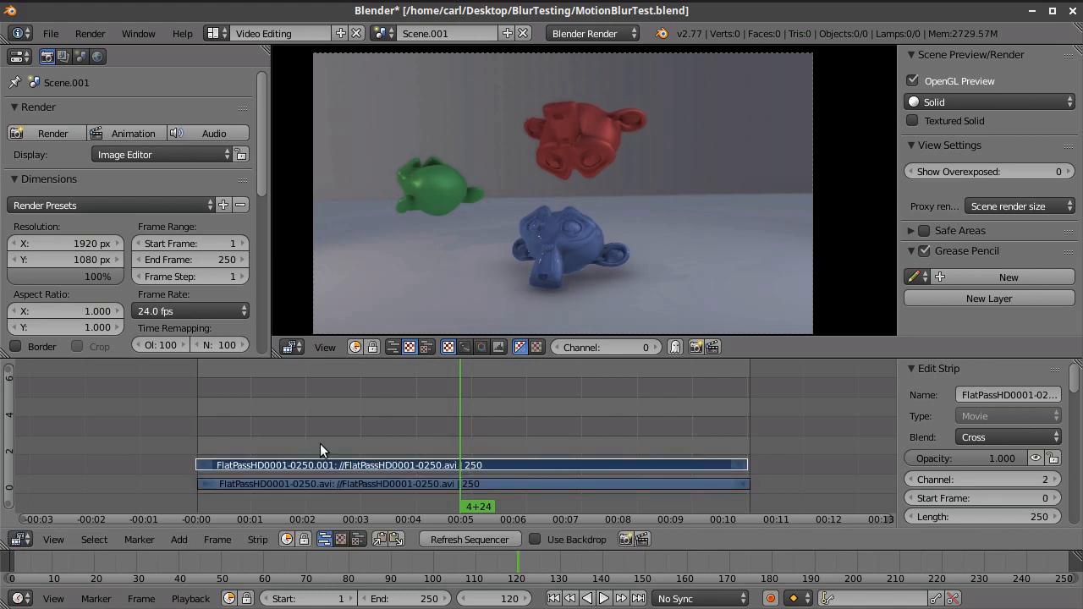
click(980, 464)
text(0.1)
key(Return)
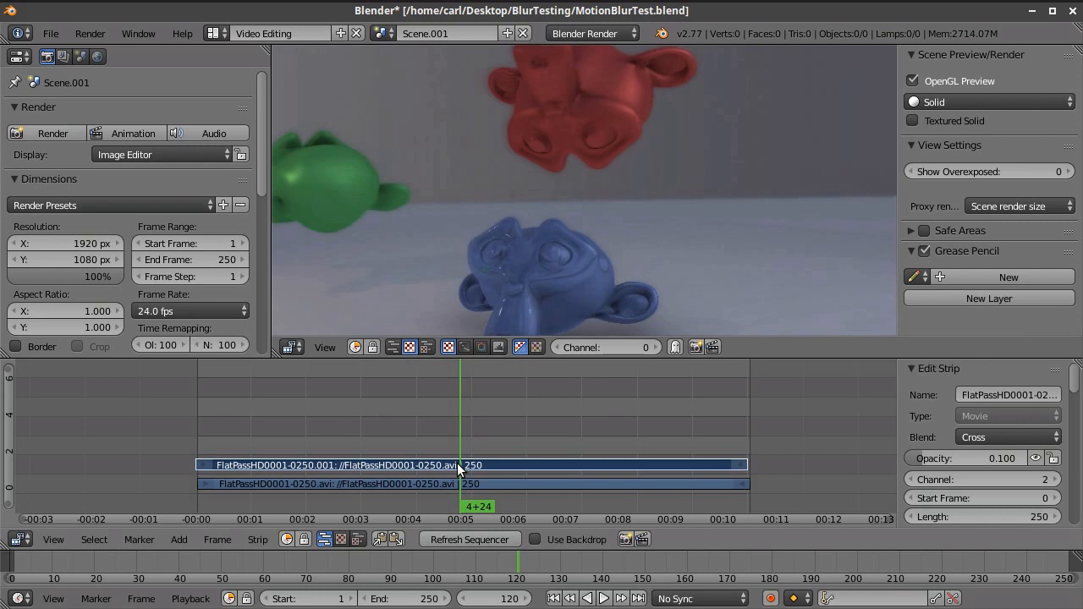
Duplicate the channel 2 strip onto channel 3, starting at frame 2, and set its opacity to 0.3.
key(shift+d)
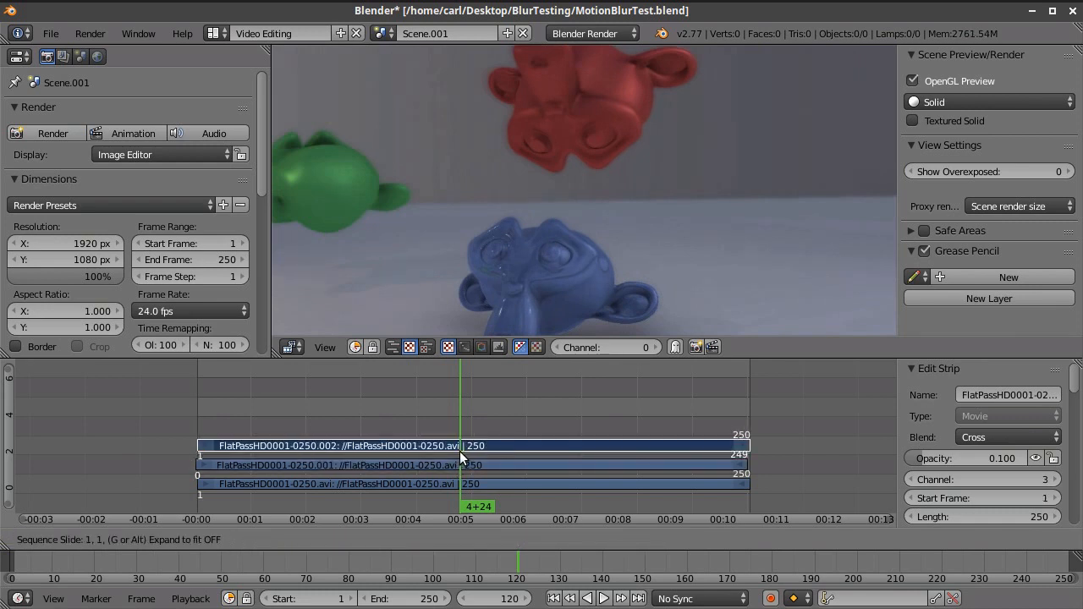
click(460, 451)
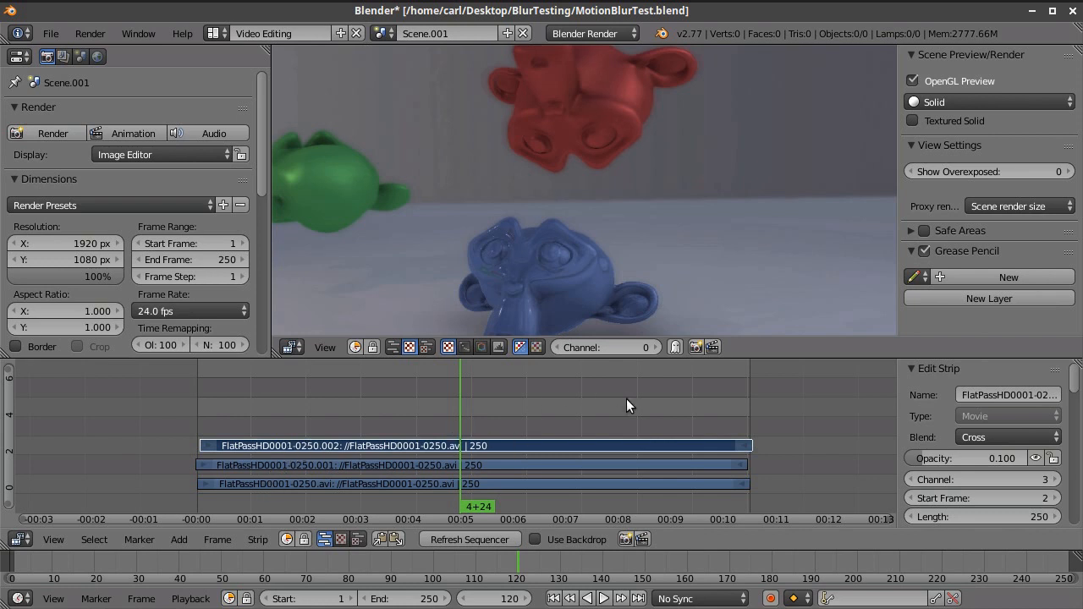
click(956, 460)
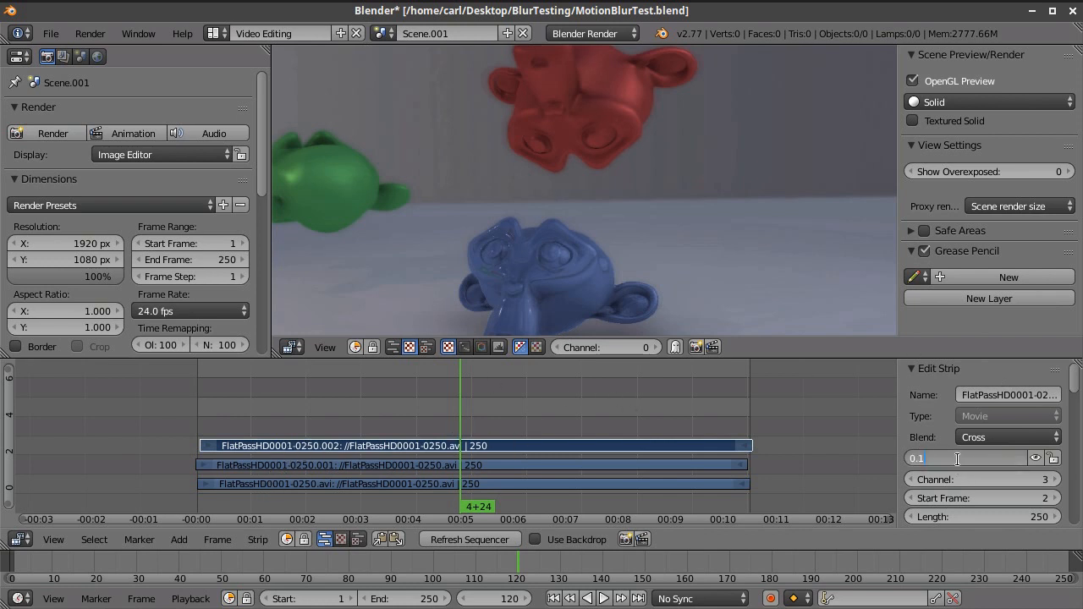
key(BackSpace)
text(3)
key(Return)
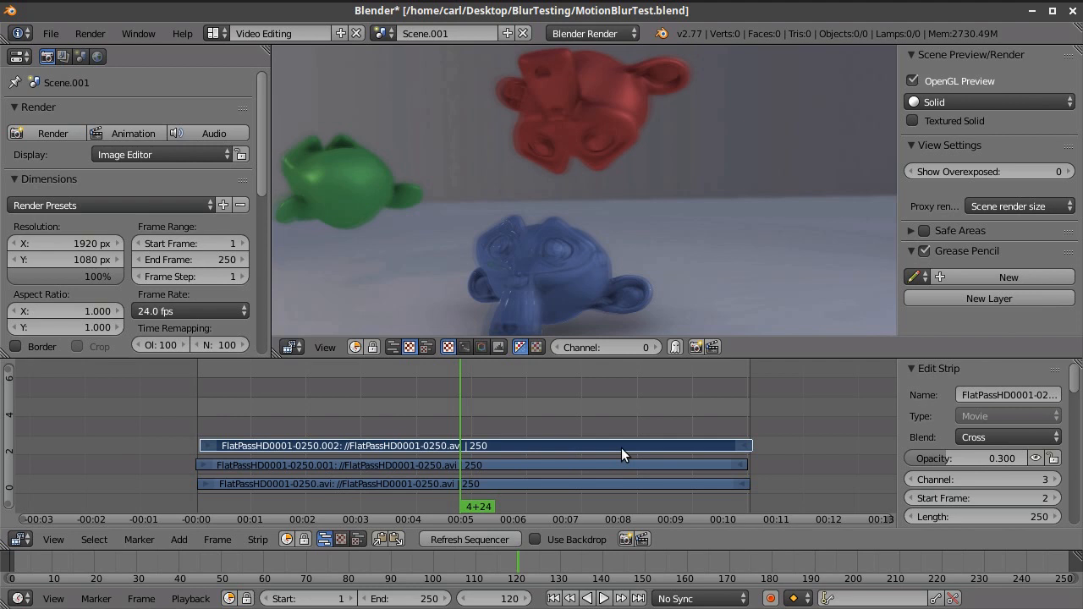
Duplicate the channel 3 strip onto channel 4, starting at frame 3, and set its opacity to 0.15.
key(shift+d)
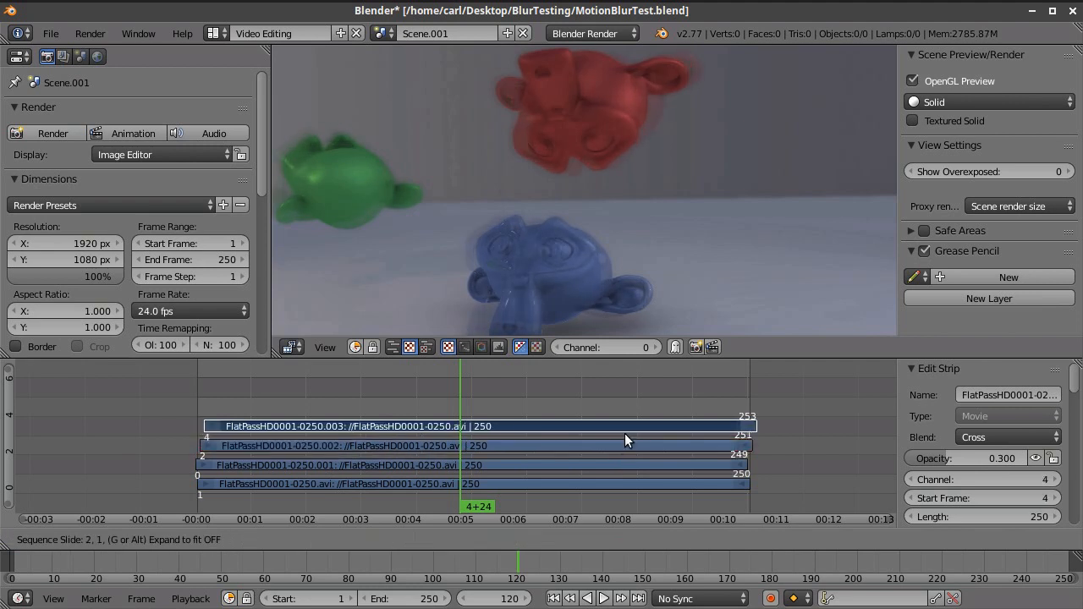
click(624, 435)
click(998, 456)
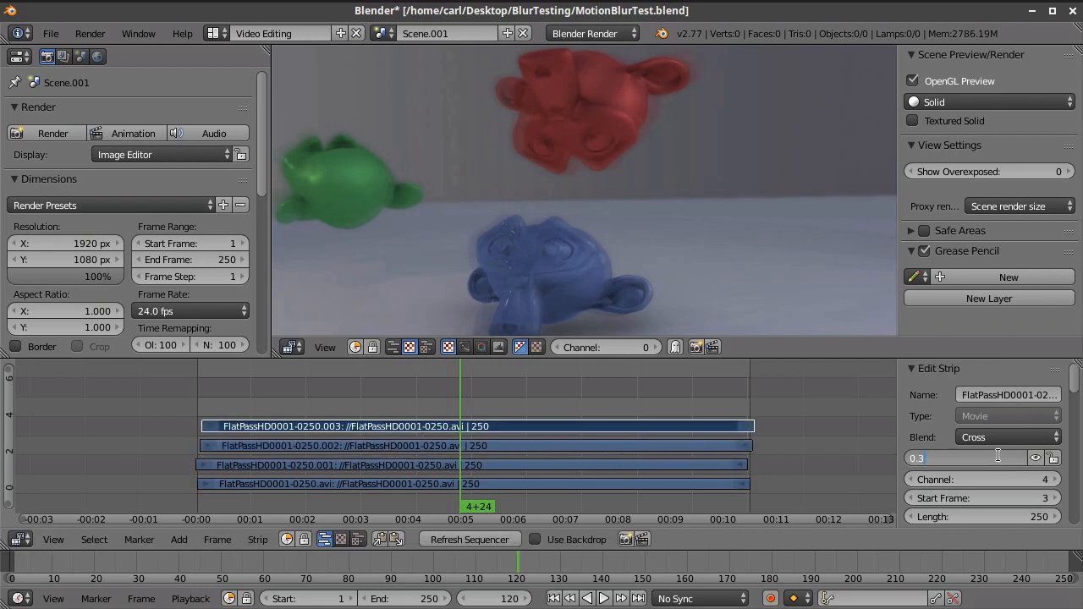
text(0.15)
key(Return)
Examine the layered blur on the monkey heads up close at frames 144 and 145, and again around frame 130.
mouse_move(519, 386)
mouse_down()
mouse_move(503, 395)
mouse_move(530, 388)
mouse_move(465, 392)
mouse_move(514, 393)
mouse_up()
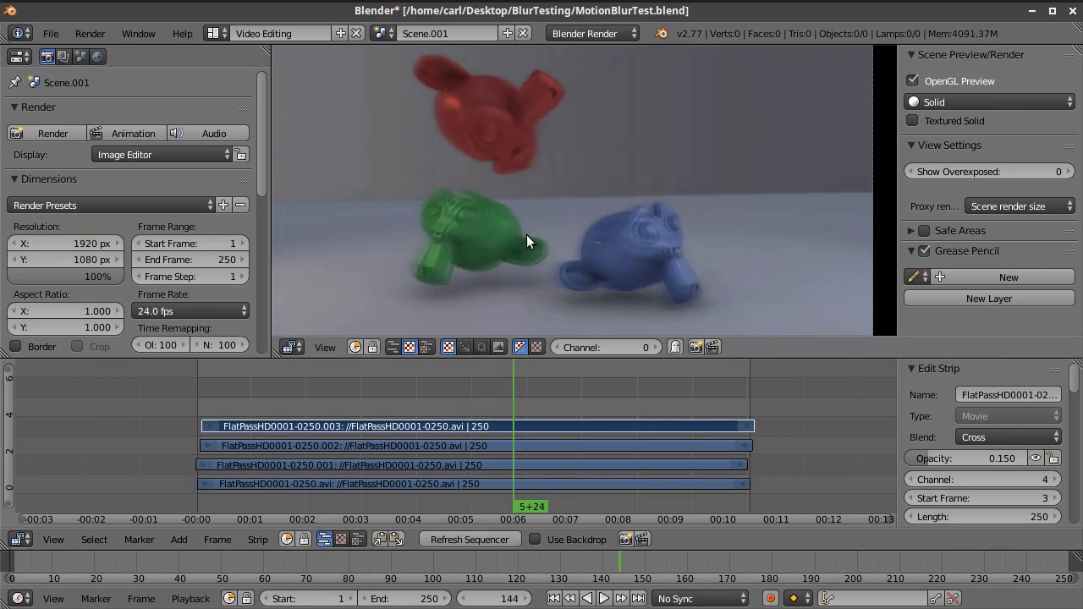
scroll(418, 235, up, 2)
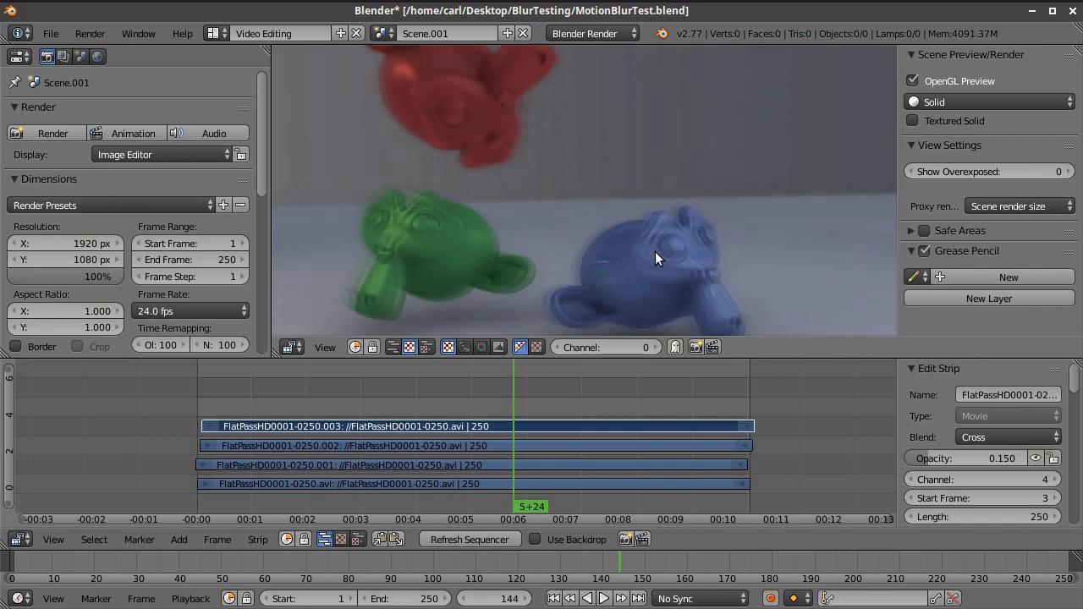
scroll(626, 269, up, 2)
scroll(607, 240, down, 2)
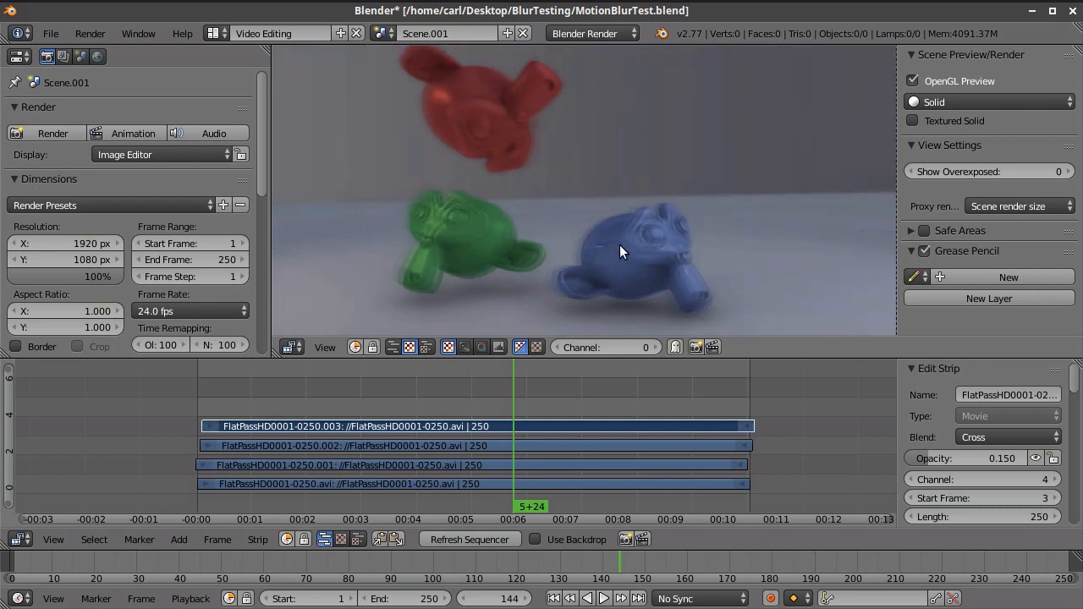
scroll(633, 228, up, 2)
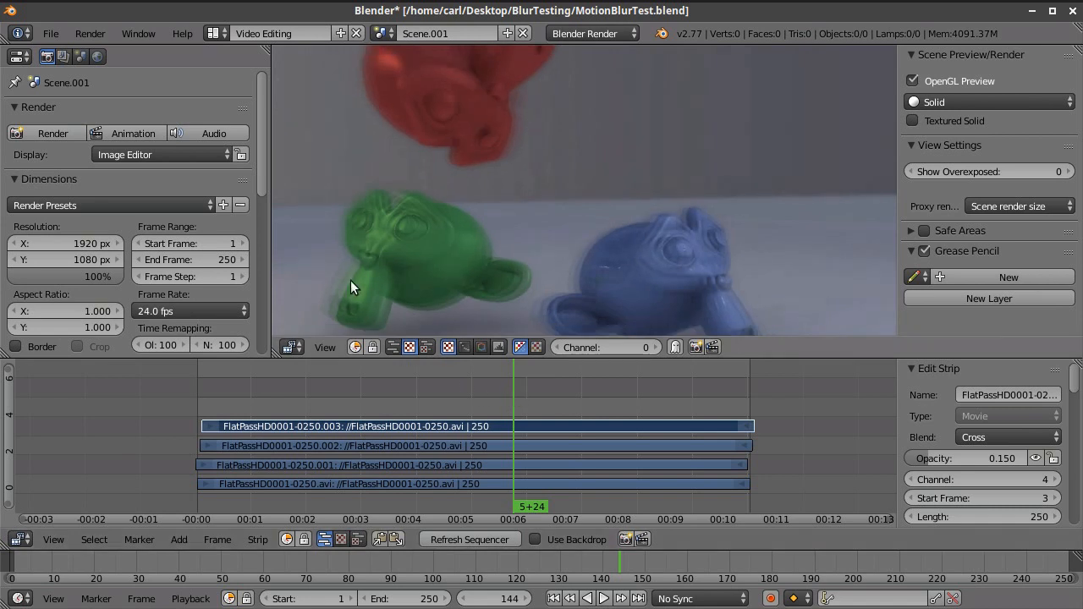
click(526, 598)
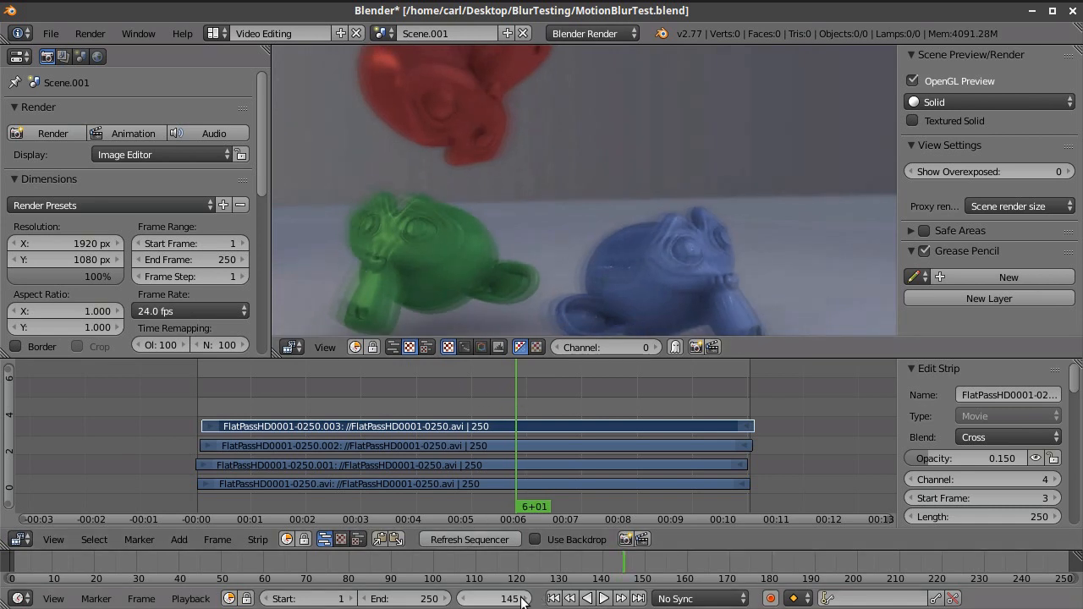
click(468, 599)
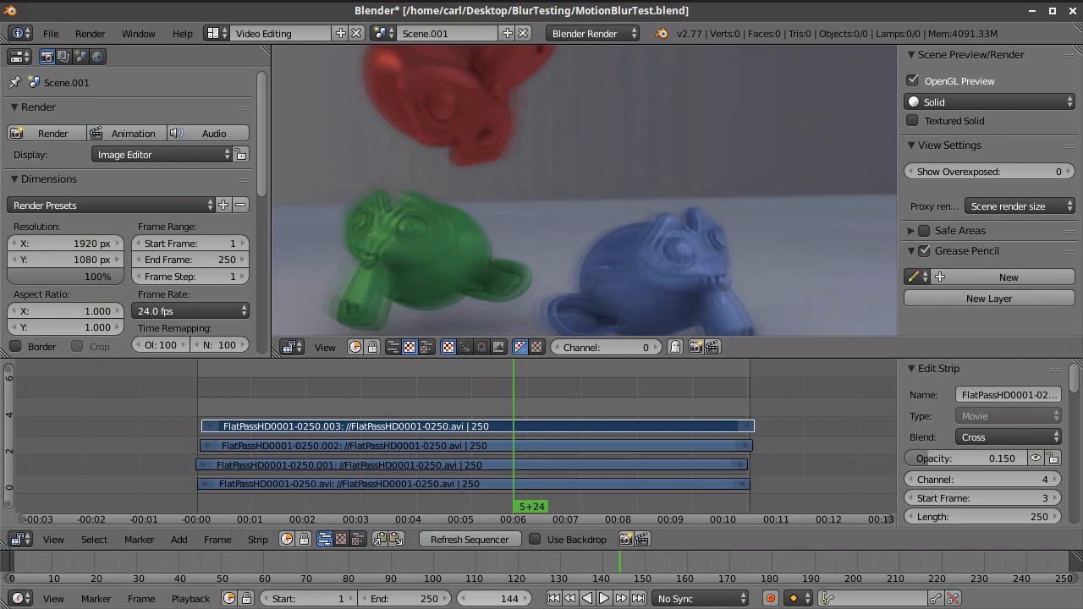
key(Right)
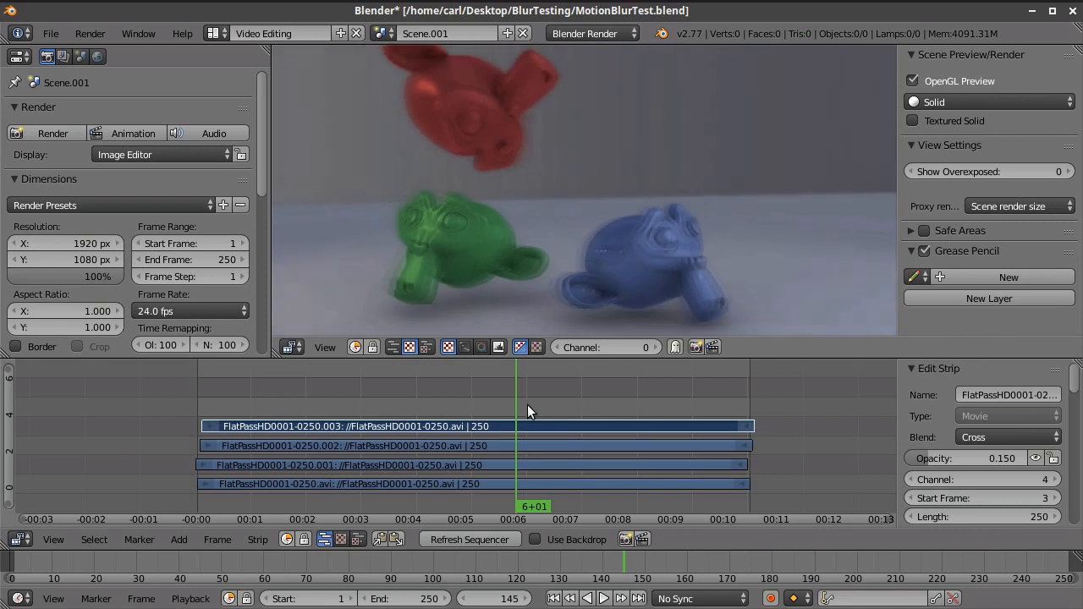
drag(505, 381, 482, 372)
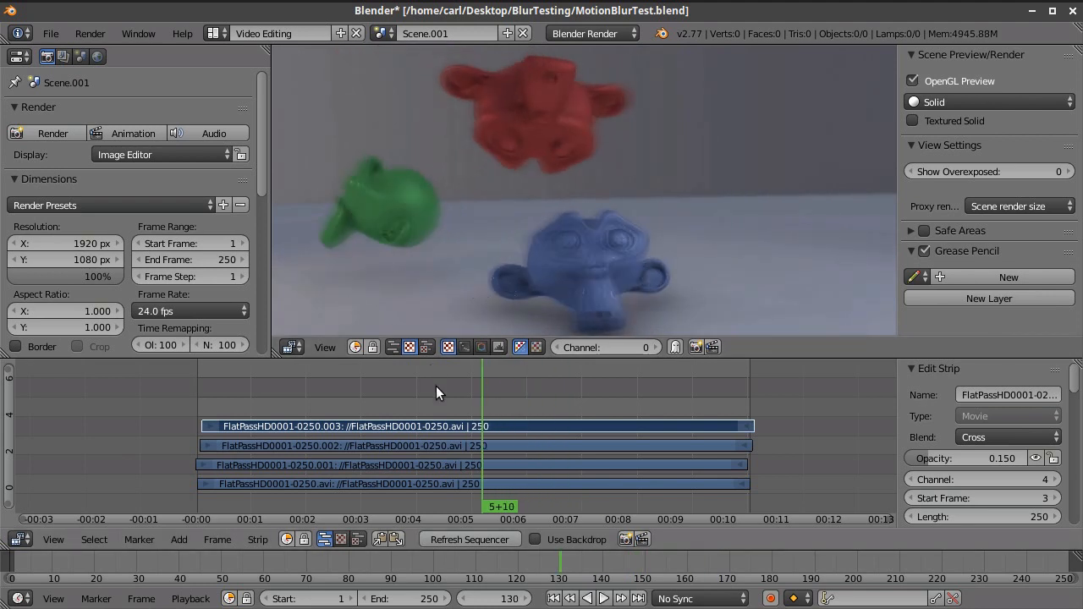
click(486, 382)
Set the opacity of the channel 2 strip to 0.075.
right_click(516, 466)
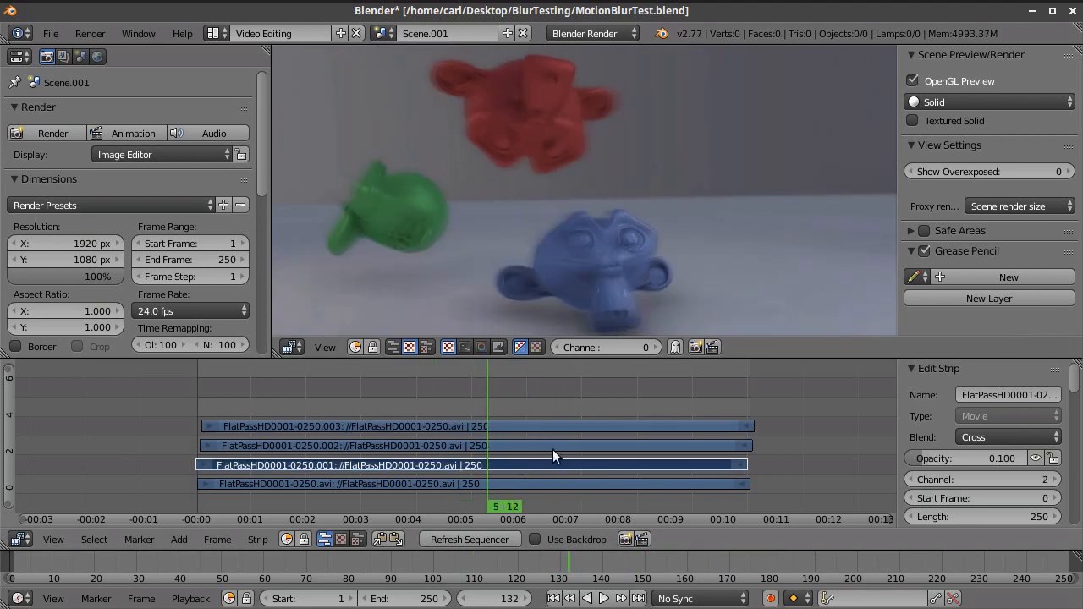
click(990, 457)
text(0.075)
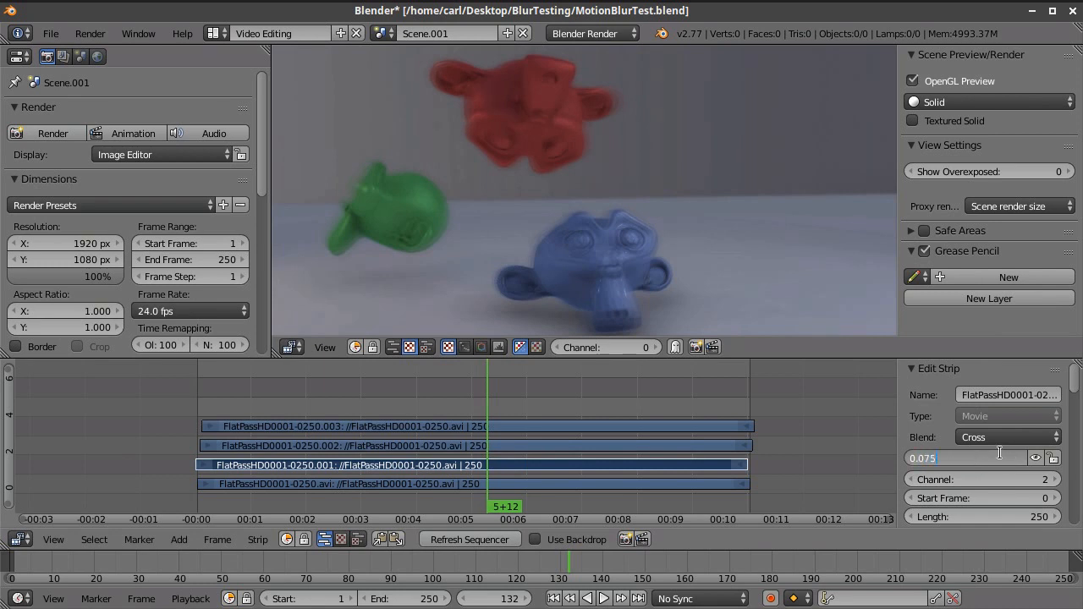
key(Return)
Set the opacity of the channel 3 strip to 0.15.
click(687, 445)
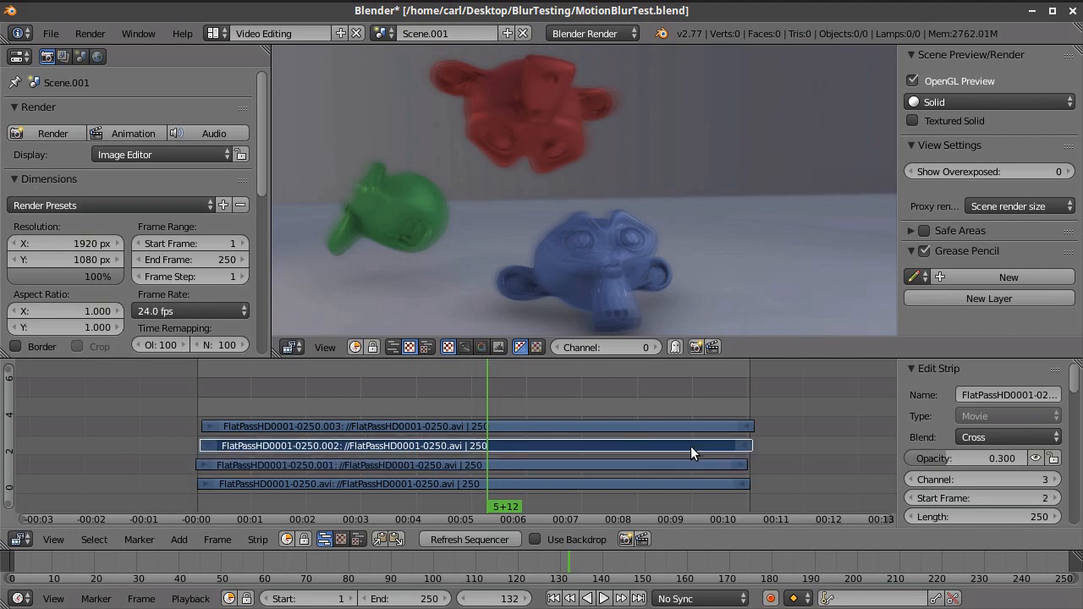
click(981, 457)
text(0.)
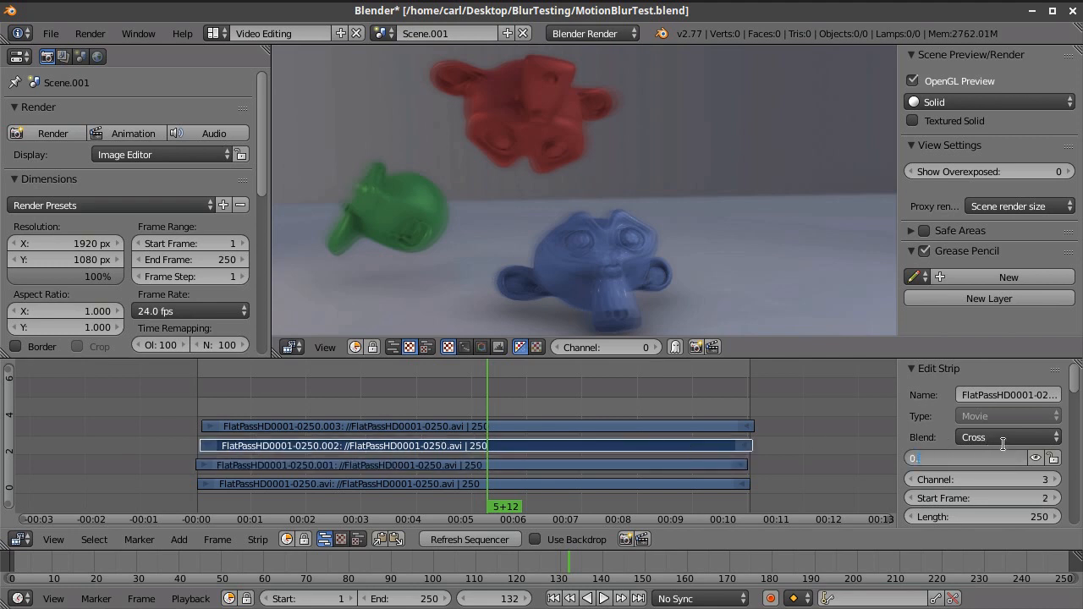
text(15)
key(Return)
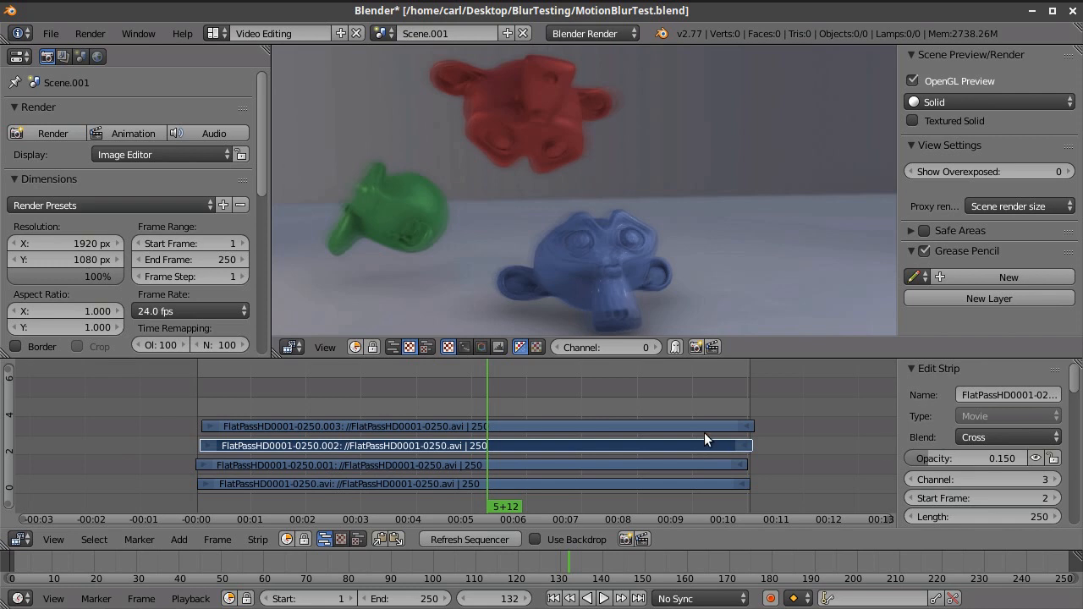
Set the opacity of the channel 4 strip to 0.075.
click(702, 426)
click(1003, 458)
text(0.07)
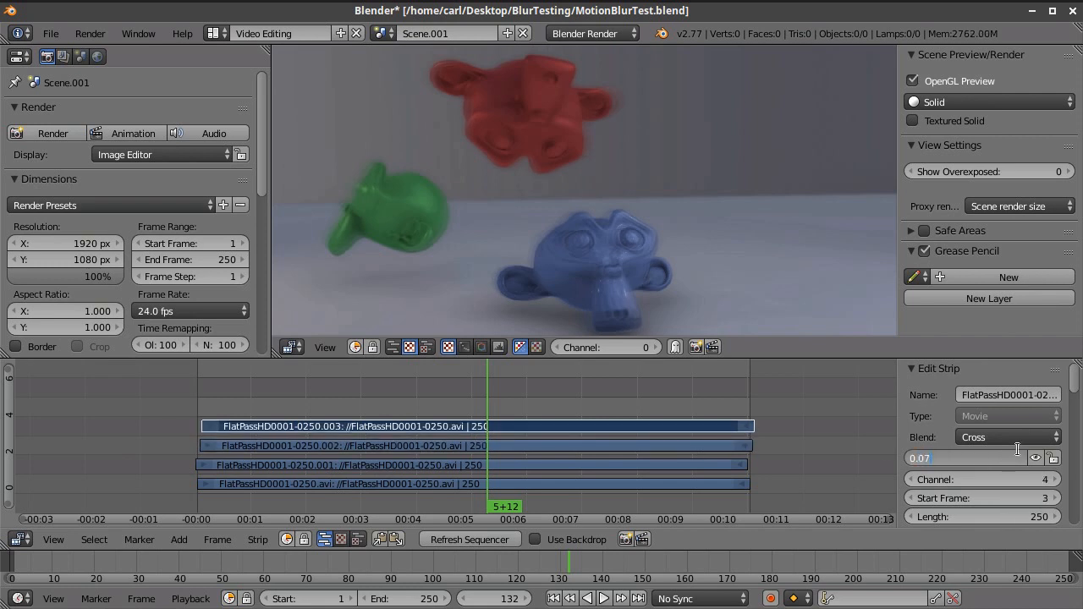
text(5)
key(Return)
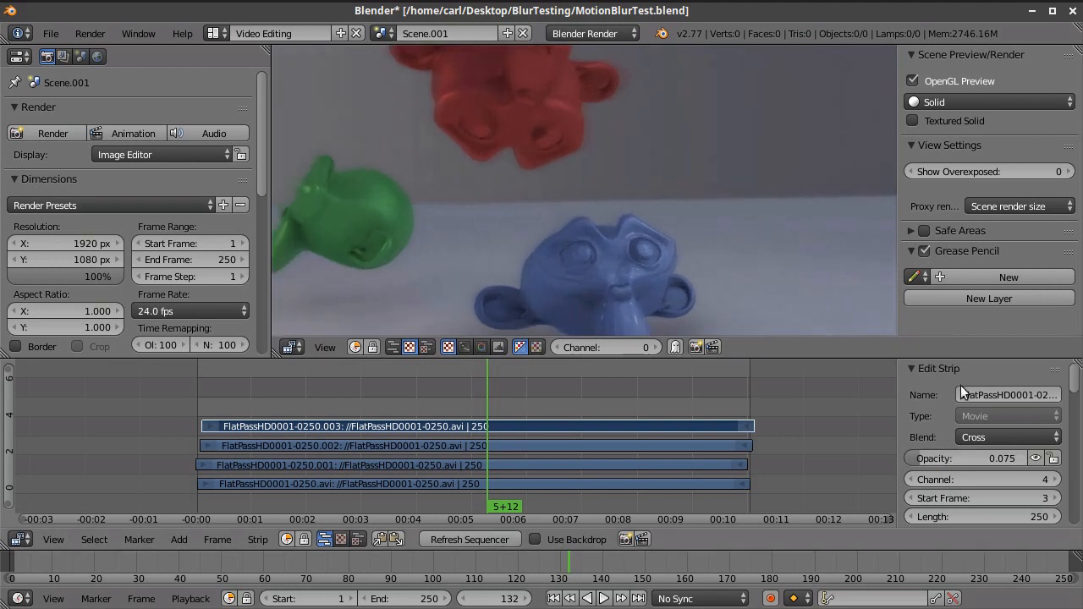
Play back and scrub the stacked strips to check the softened blur, stopping at frame 118.
mouse_move(488, 392)
mouse_down()
mouse_move(450, 397)
mouse_move(476, 394)
mouse_up()
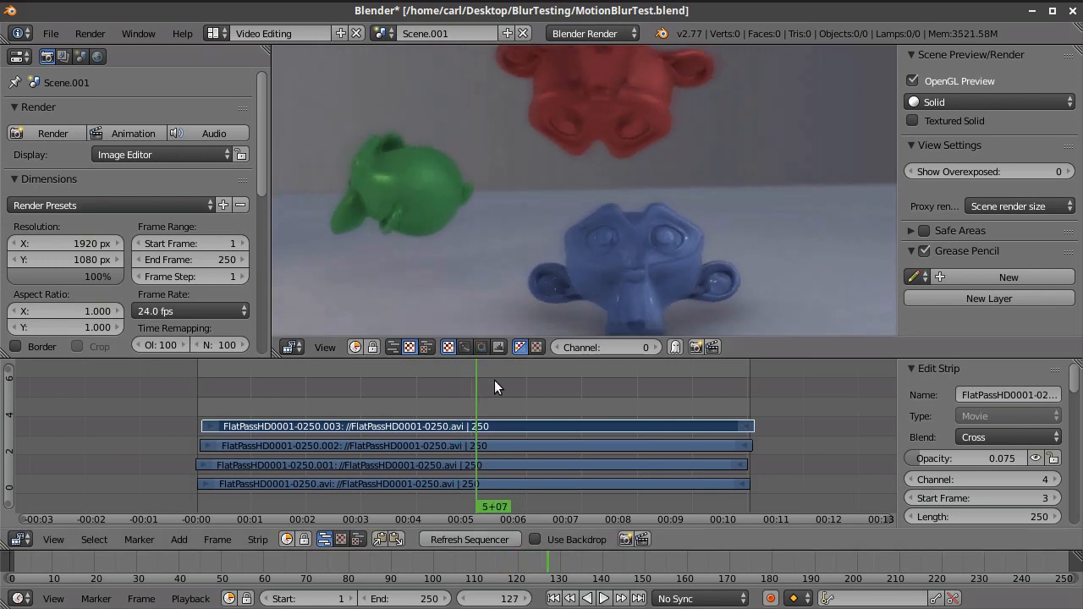
key(alt+a)
key(alt+a)
drag(500, 395, 454, 398)
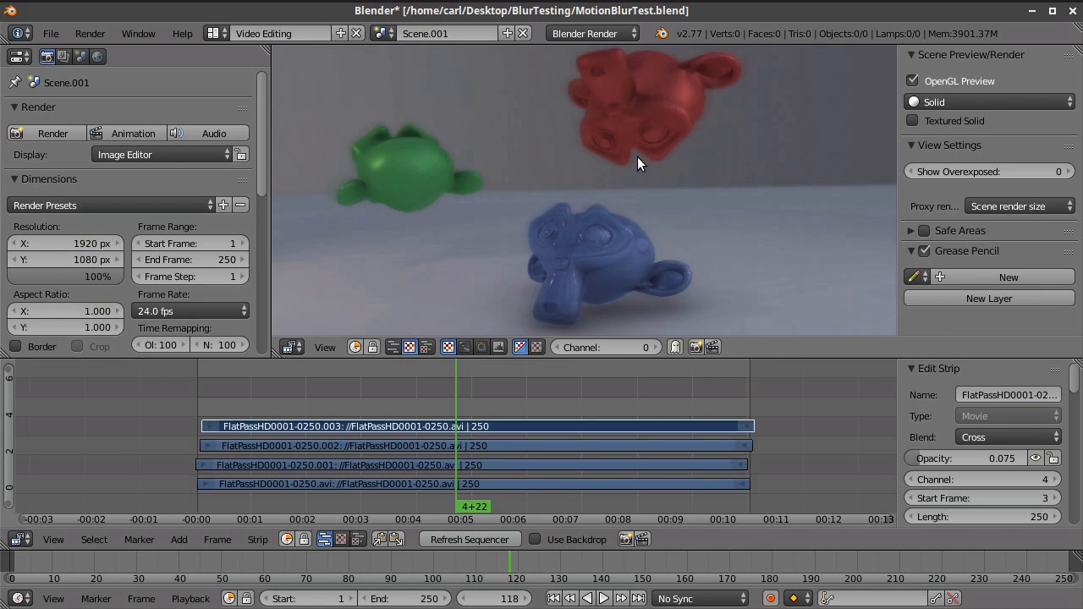
Play back the stacked strips, scrub to frame 119 and inspect the blur on the monkey heads in the preview.
key(alt+a)
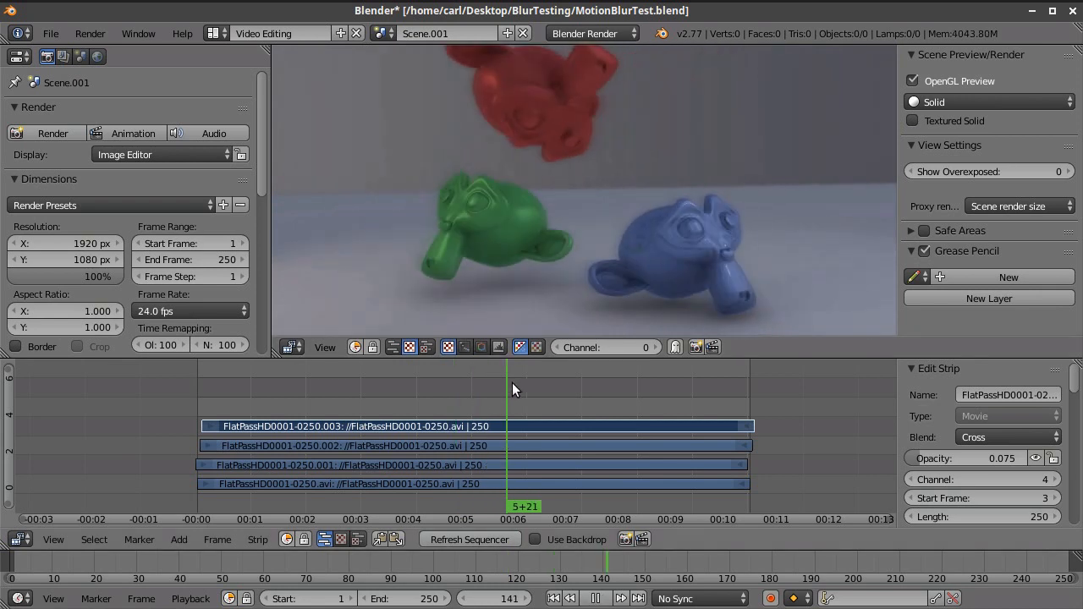
key(Escape)
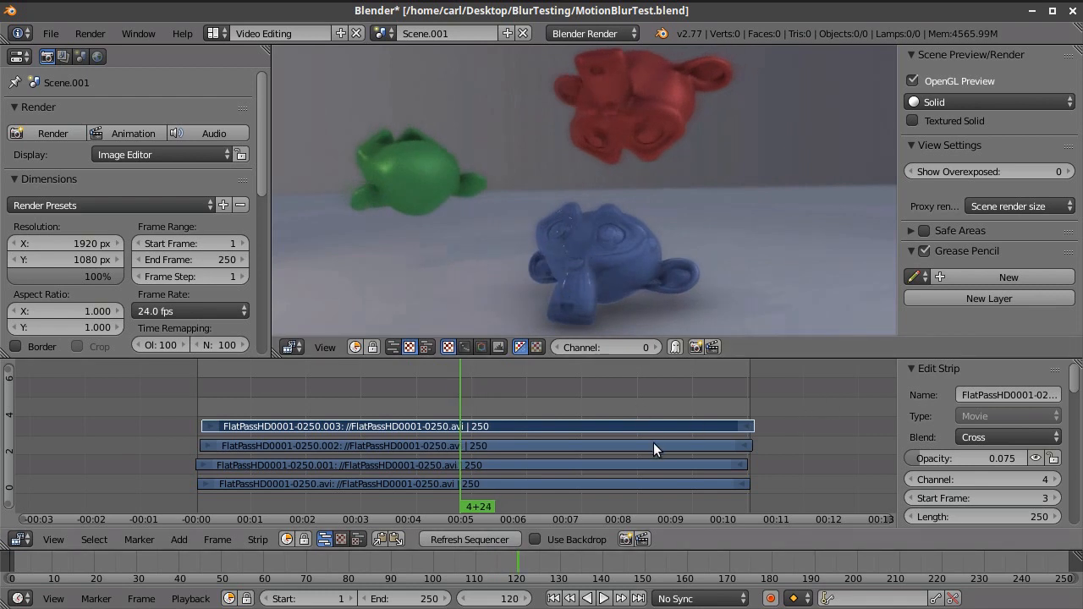
drag(583, 389, 458, 411)
scroll(502, 234, down, 4)
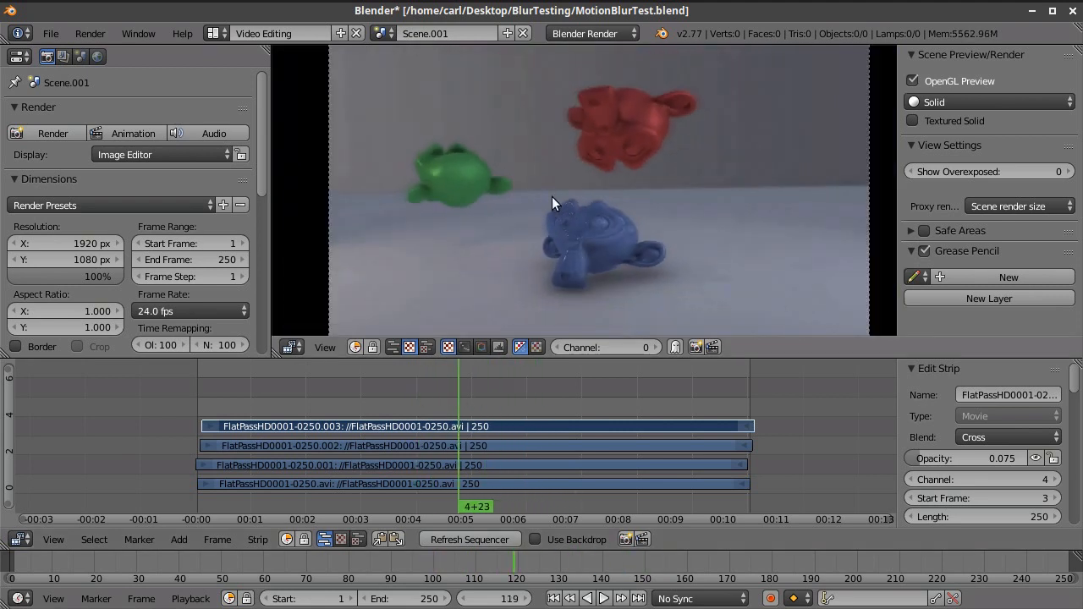
middle_drag(588, 196, 563, 210)
scroll(538, 203, up, 1)
scroll(546, 210, down, 1)
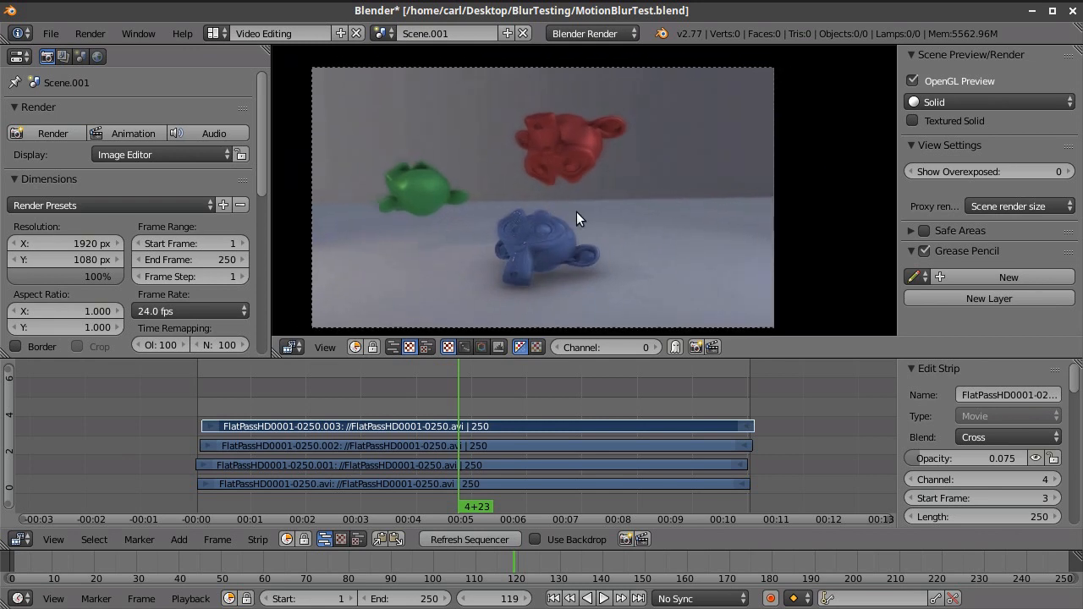
scroll(589, 243, up, 1)
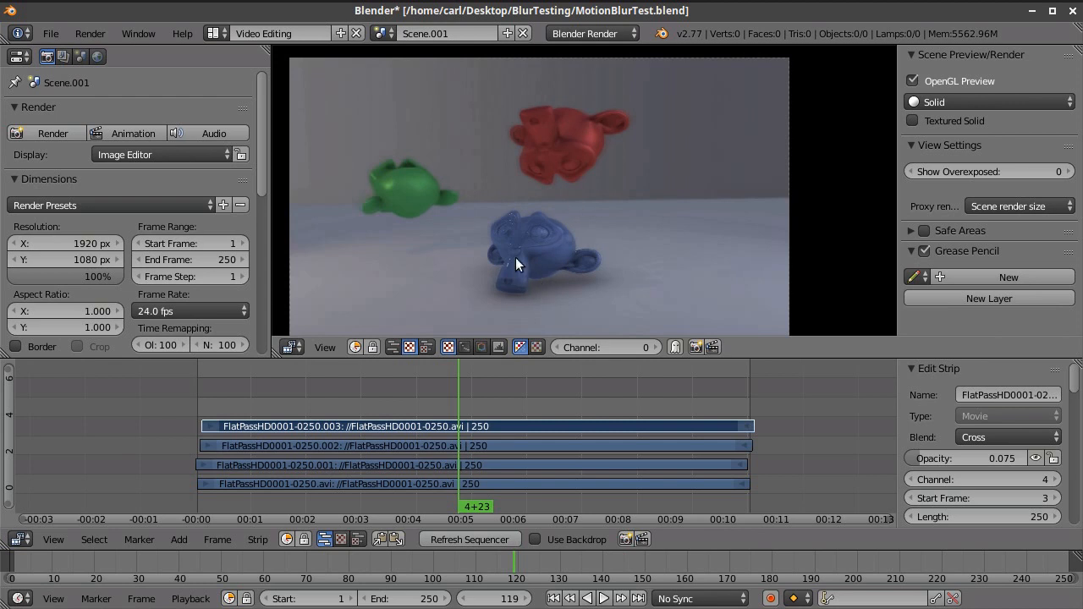
scroll(503, 233, up, 7)
middle_drag(500, 236, 580, 203)
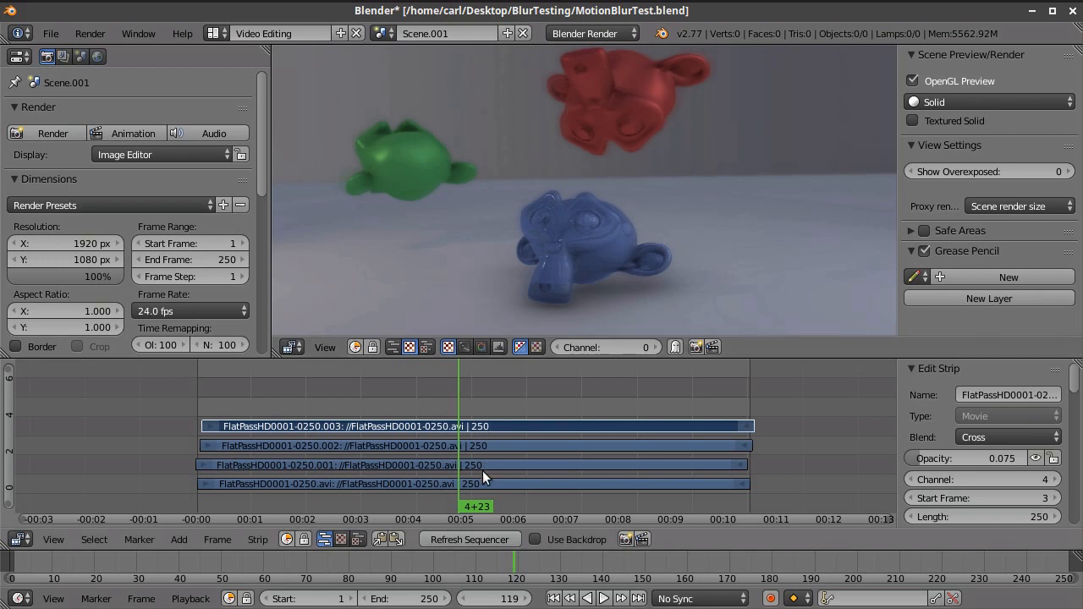
Examine the blue monkey's ghosting up close and move the playhead to frame 191 to check the green monkey.
scroll(520, 180, up, 2)
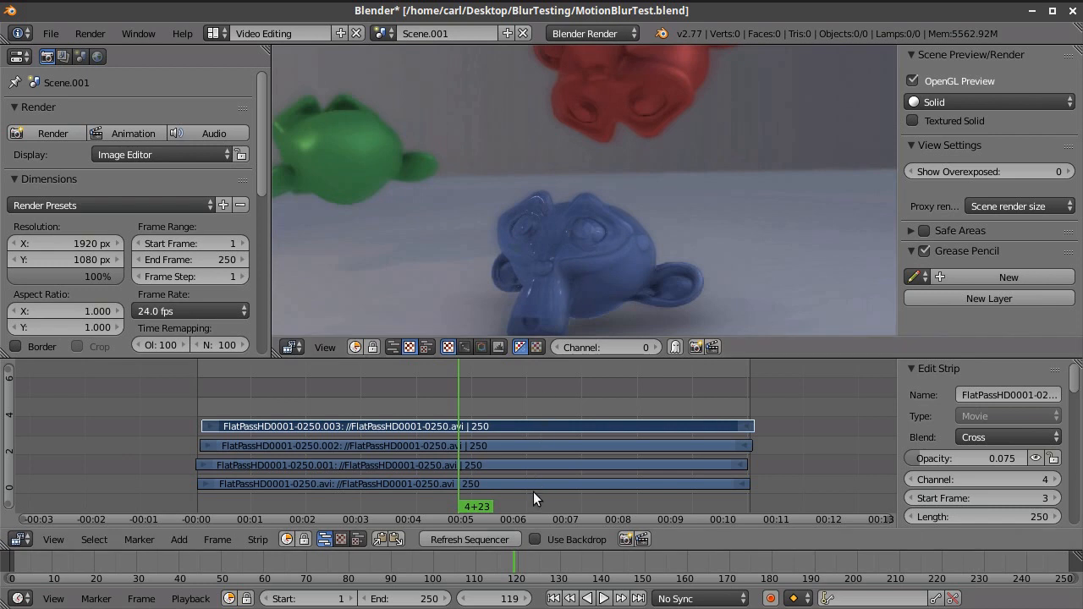
scroll(524, 220, down, 2)
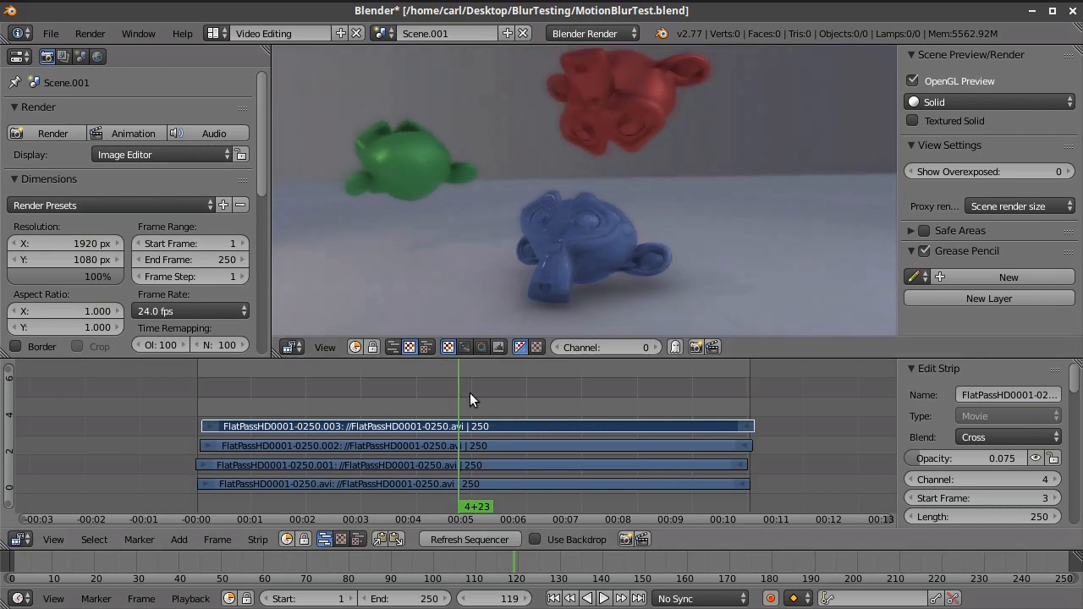
scroll(499, 256, up, 2)
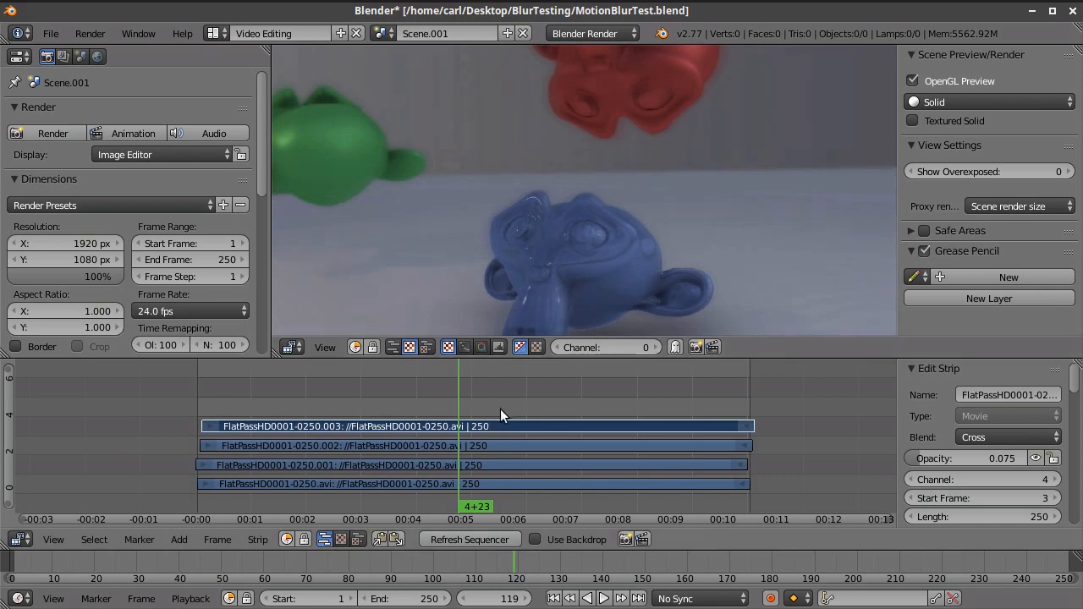
drag(483, 399, 585, 398)
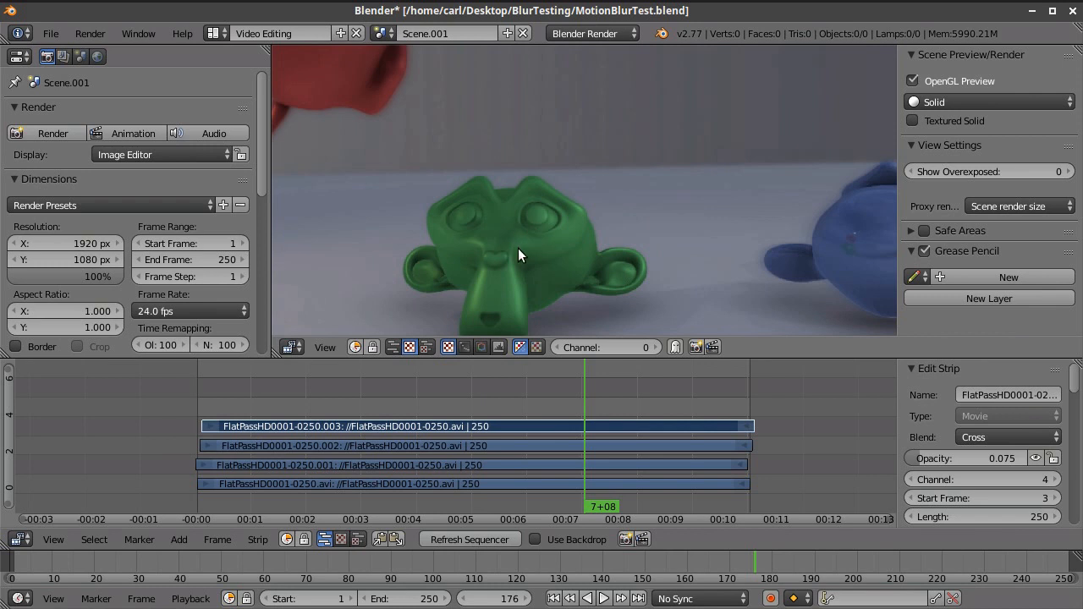
click(617, 377)
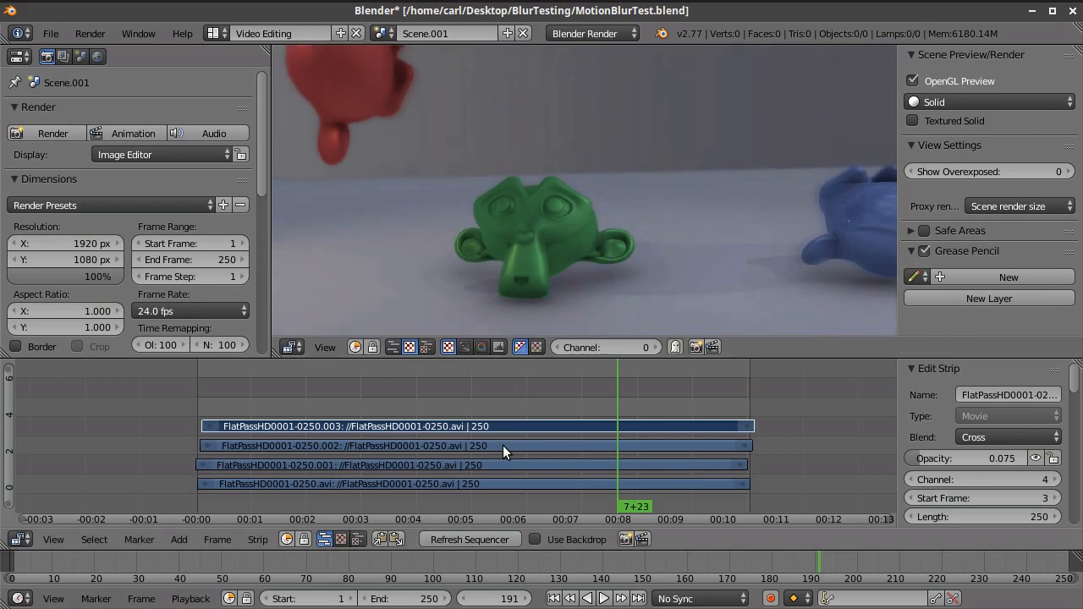
Delete the three offset copies of the movie strip on channels 2, 3 and 4, keeping the channel 1 original.
right_click(502, 445)
right_click(500, 467)
key(x)
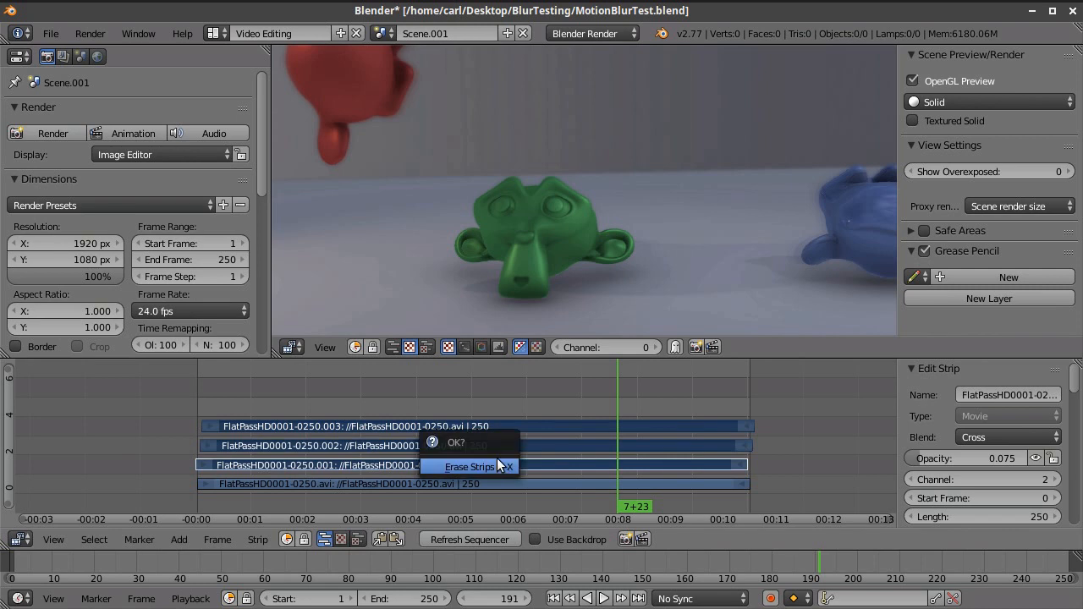
click(498, 466)
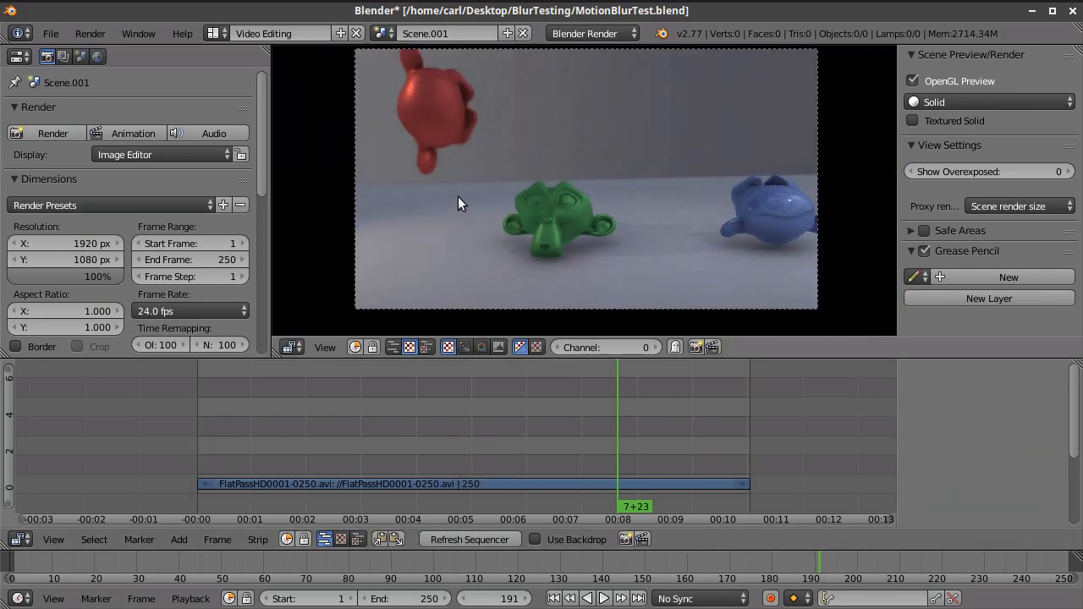
Set the scene's render resolution percentage to 25%.
scroll(513, 168, down, 1)
middle_drag(503, 168, 493, 185)
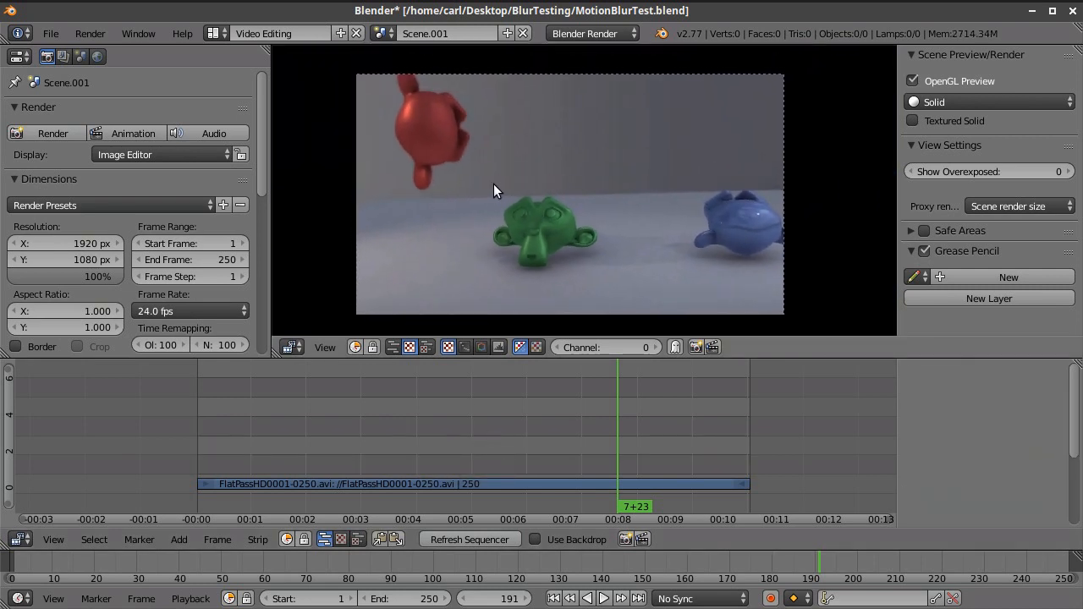
scroll(530, 185, up, 1)
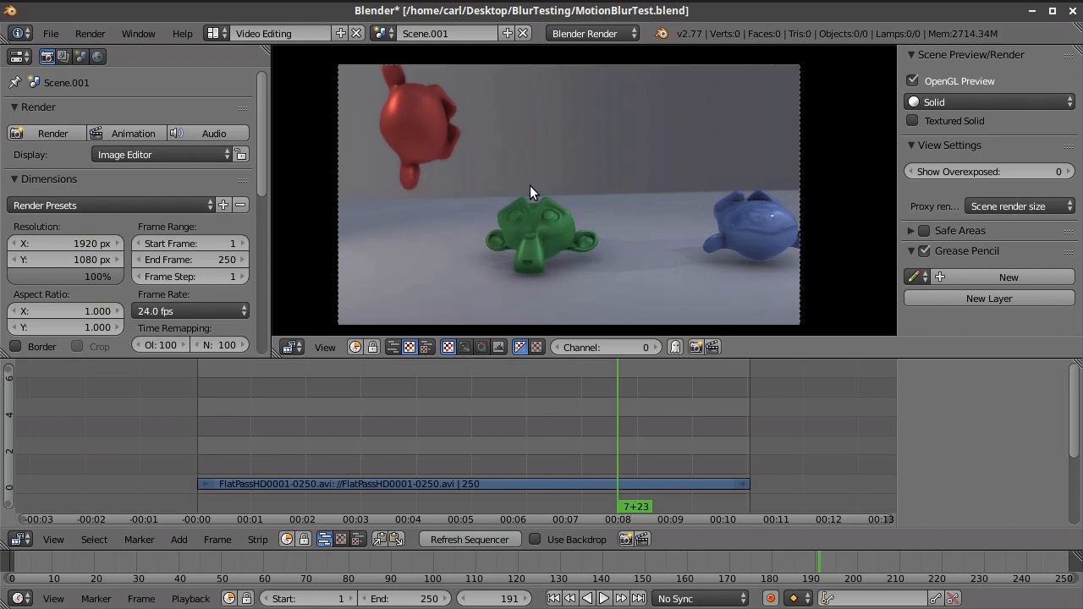
middle_drag(520, 189, 511, 195)
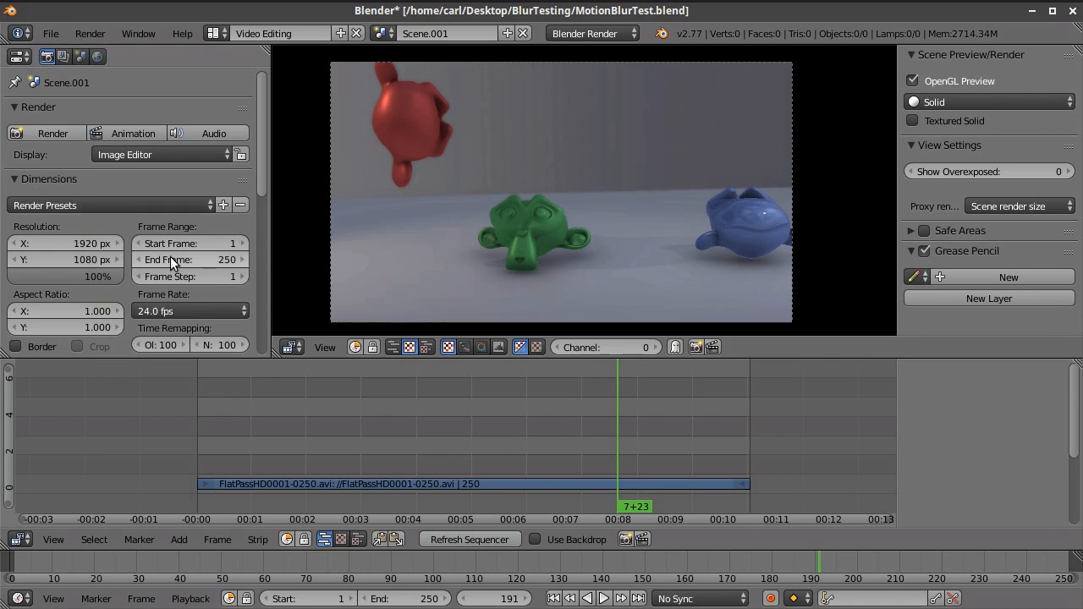
click(77, 276)
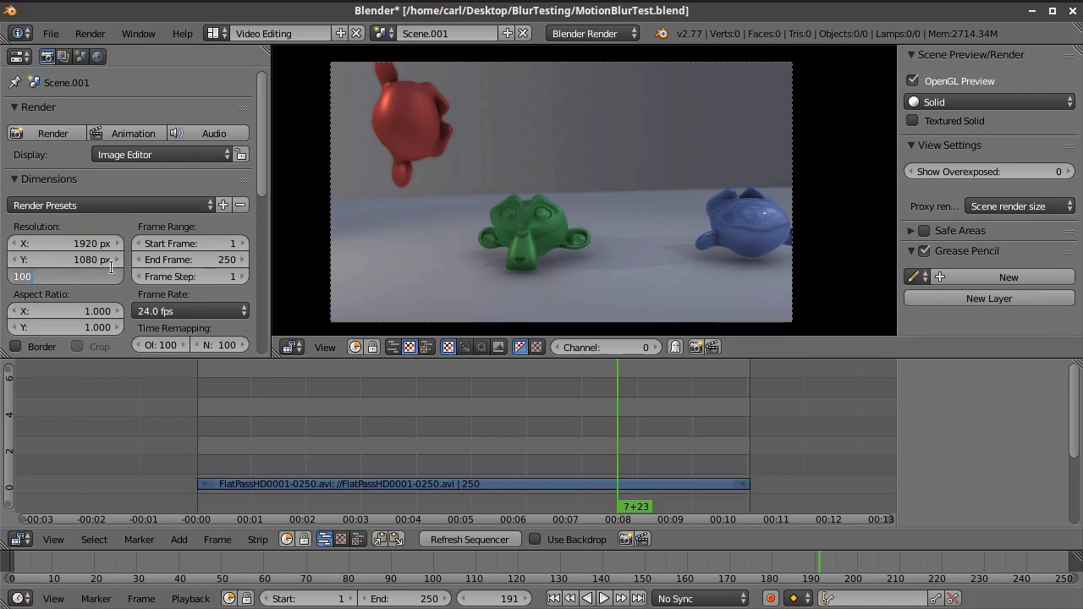
text(25)
key(Return)
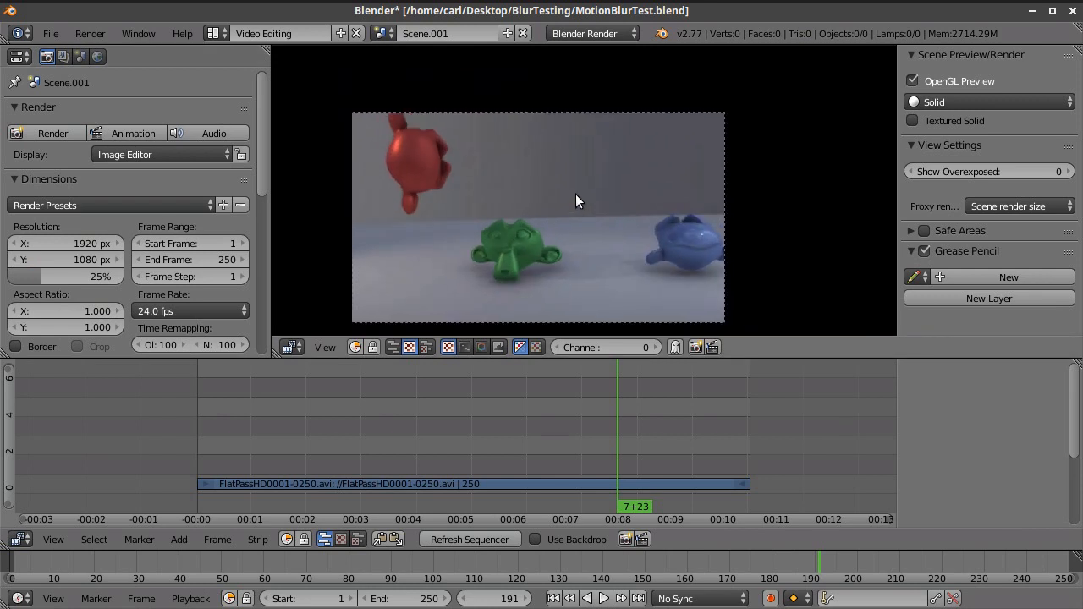
Add a Gaussian Blur effect strip to the FlatPassHD0001-0250.avi movie strip.
click(179, 539)
mouse_move(216, 418)
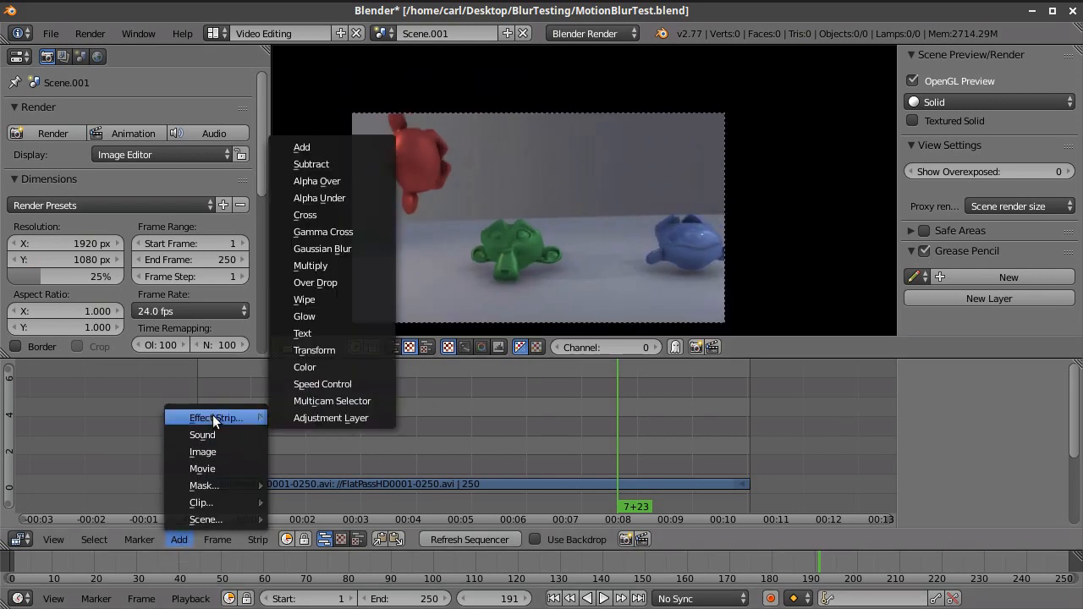
click(343, 249)
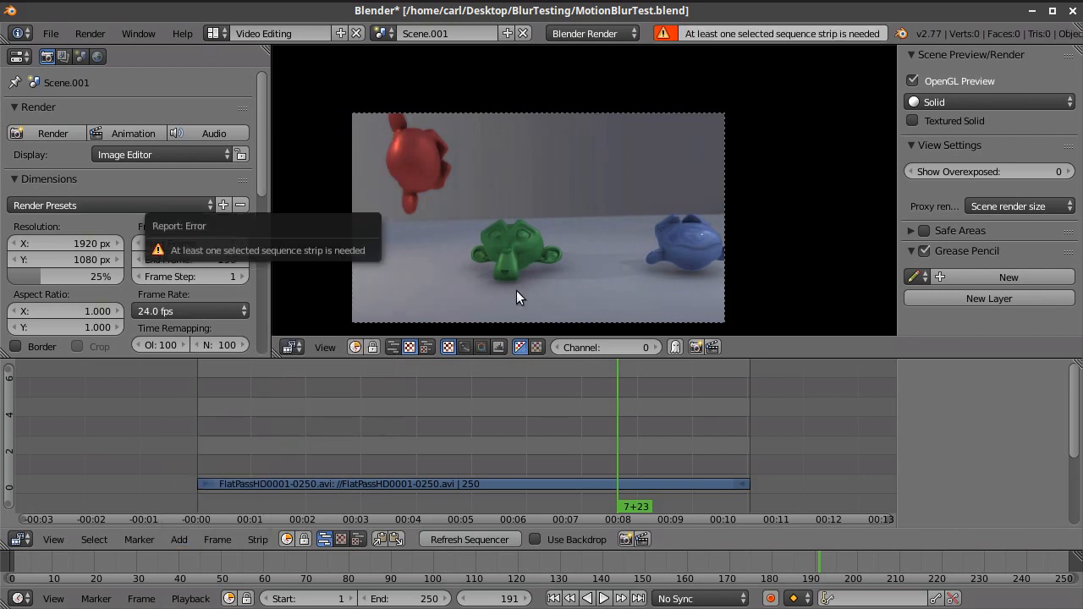
right_click(434, 483)
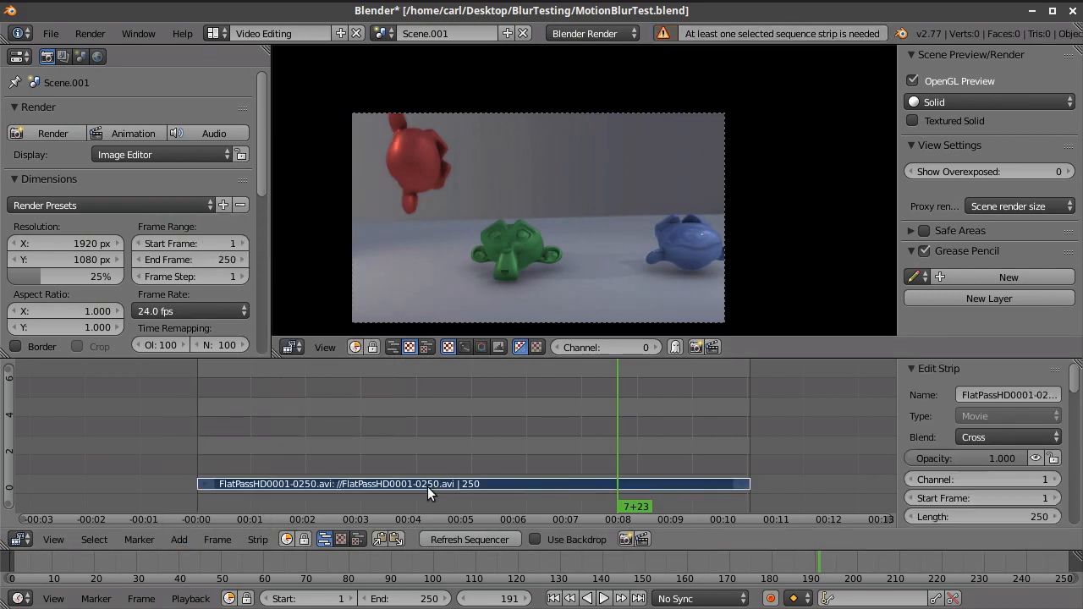
click(178, 539)
mouse_move(230, 414)
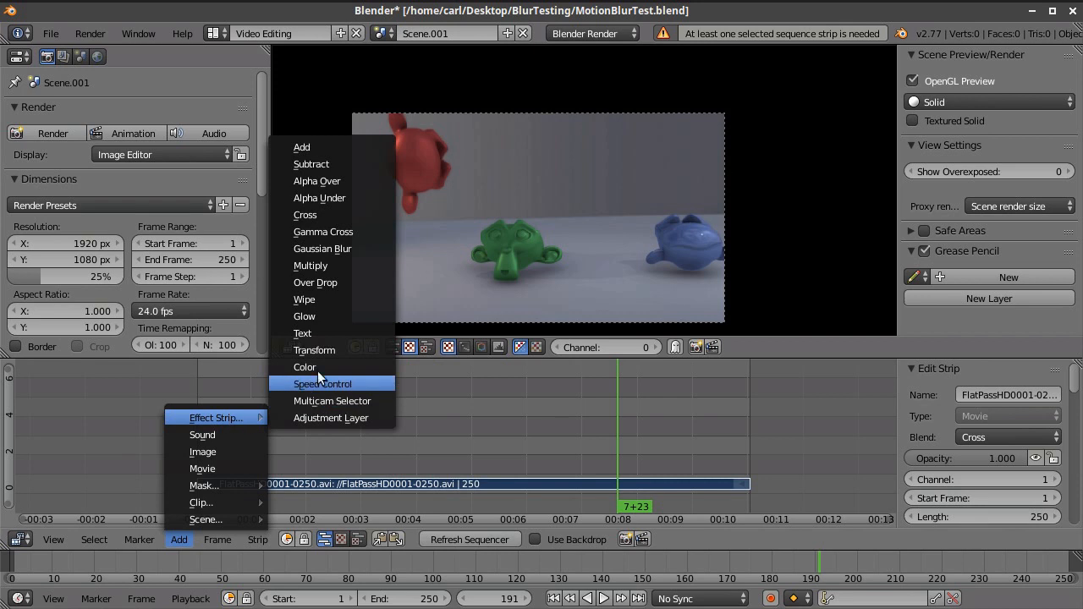
click(330, 248)
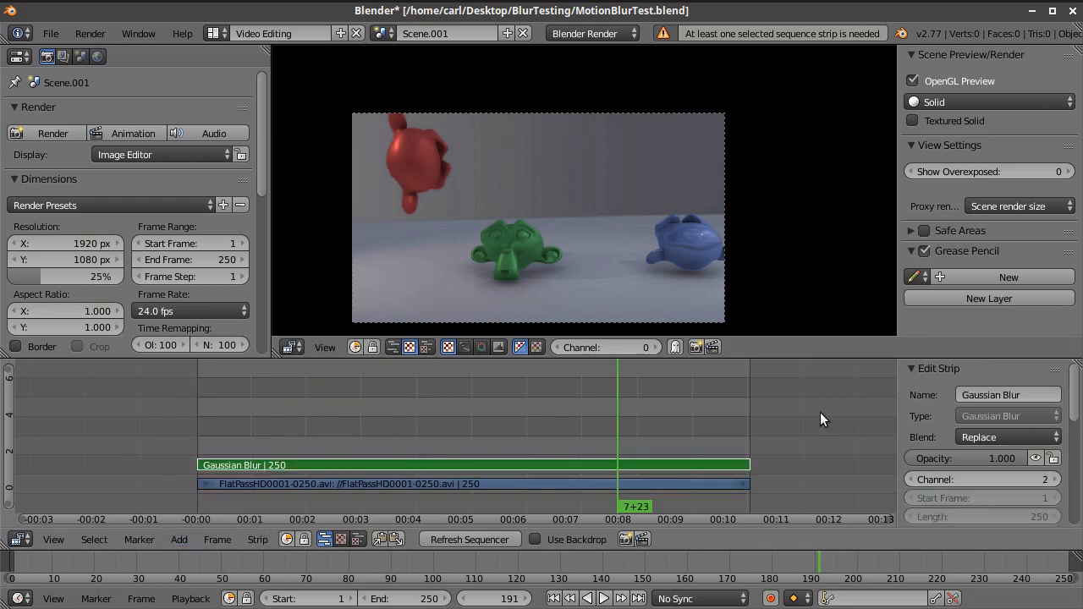
Set the Gaussian Blur strip's Size X and Size Y to 4 and inspect the softened image in the preview.
scroll(1016, 436, down, 8)
click(954, 407)
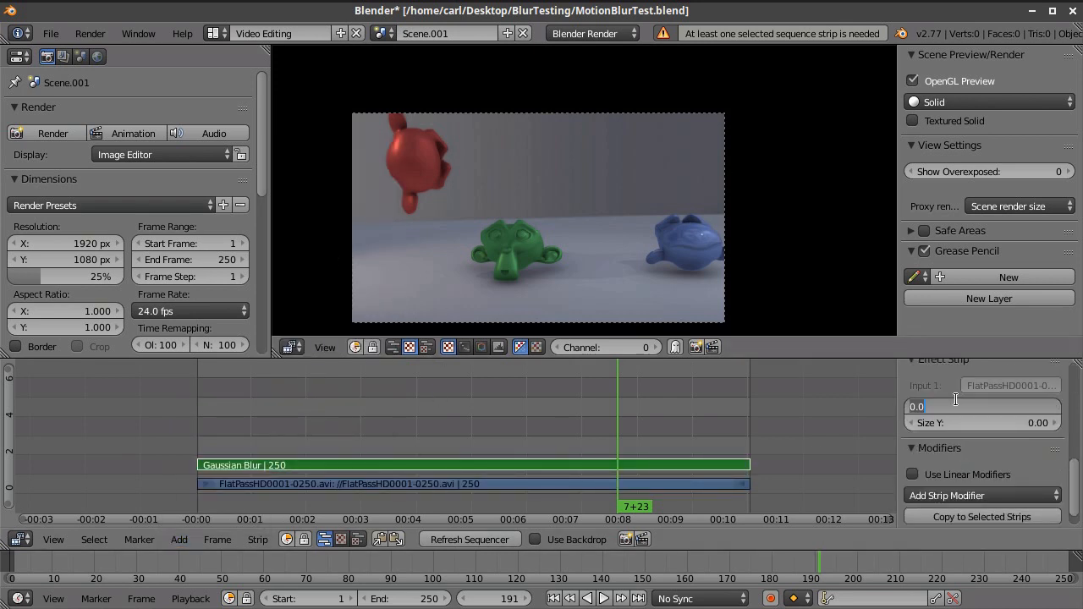
text(4)
key(Tab)
text(4)
key(Return)
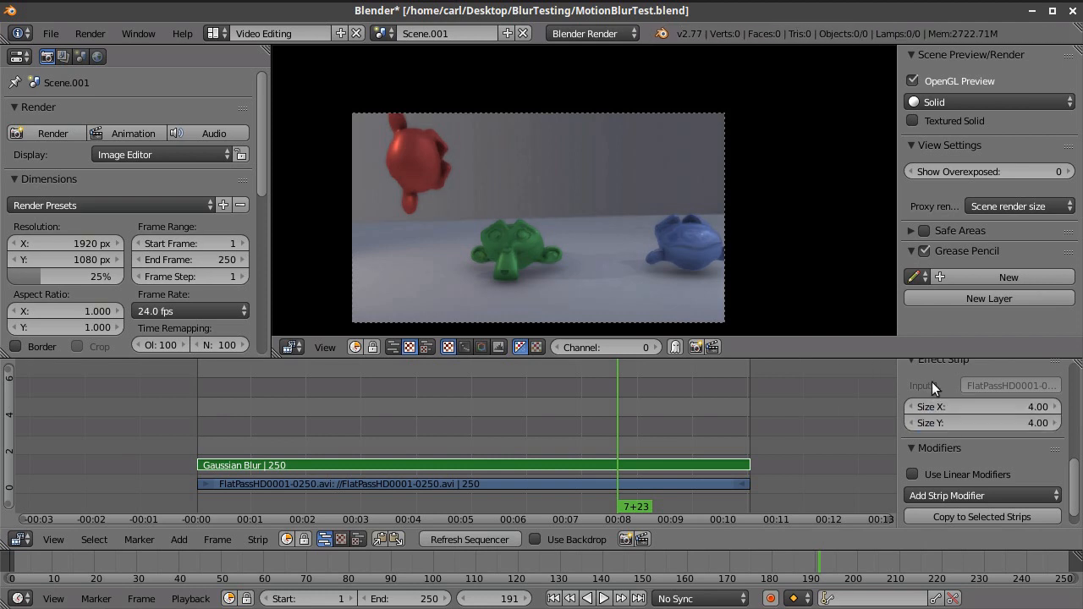
scroll(537, 212, up, 4)
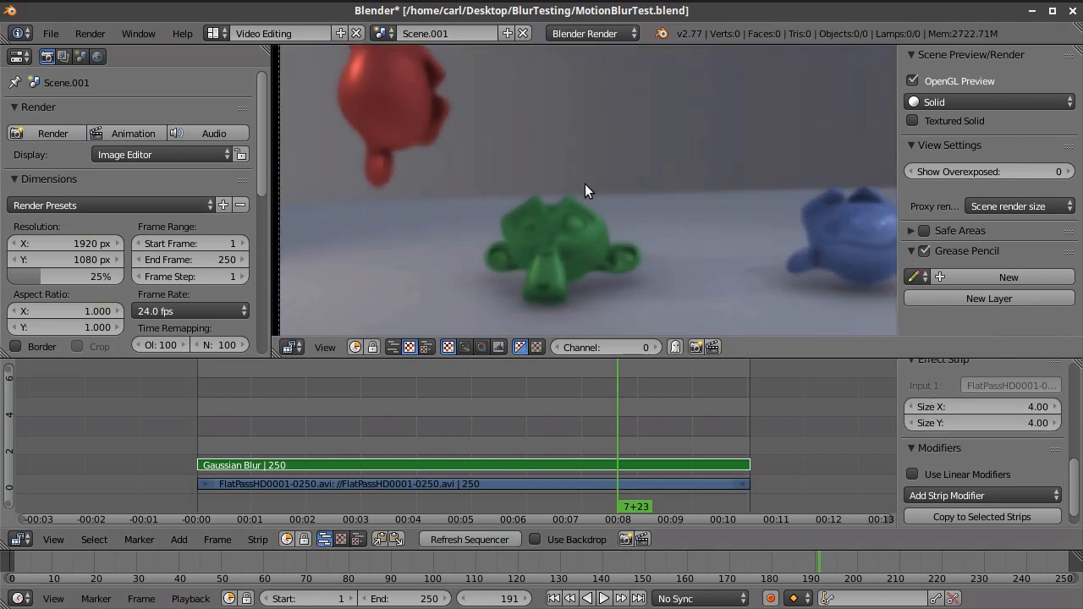
scroll(607, 210, up, 5)
scroll(565, 208, down, 7)
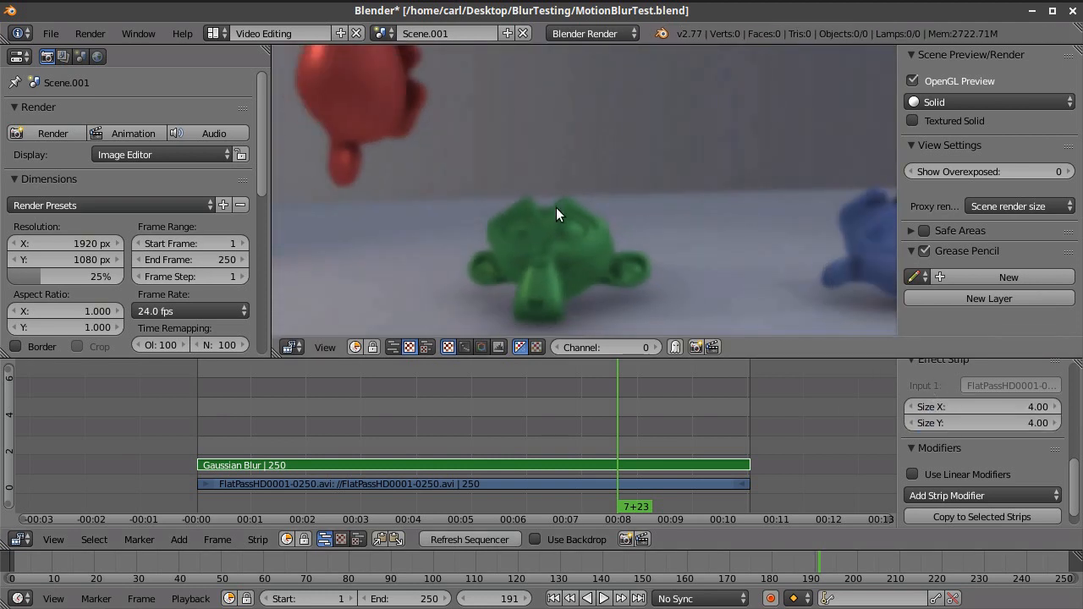
scroll(558, 222, down, 2)
scroll(569, 213, up, 1)
scroll(573, 216, up, 2)
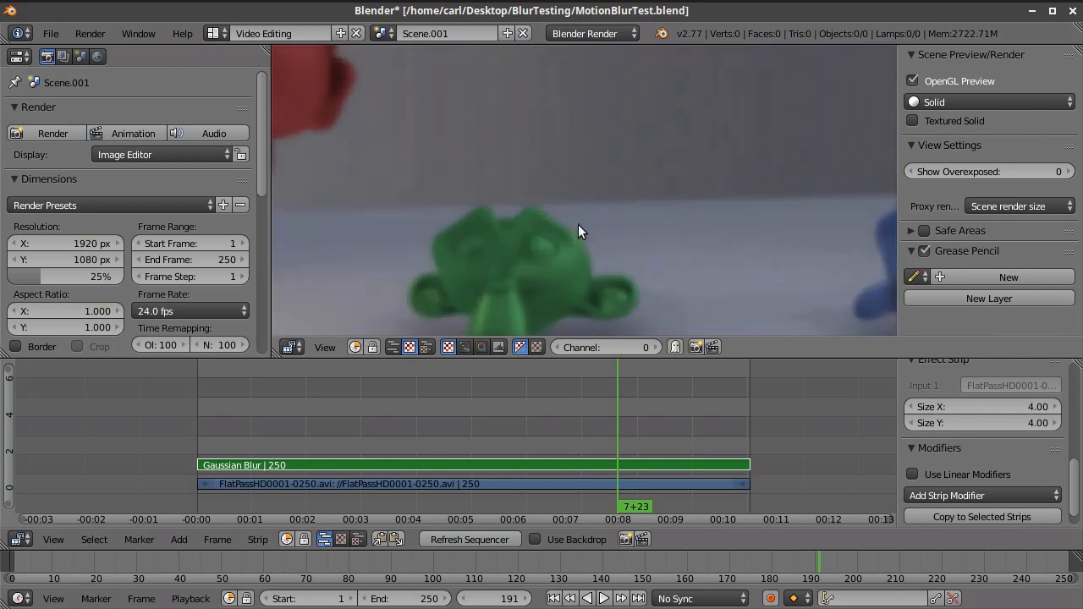
Set the Gaussian Blur strip's Size X and Size Y to 2 and check the green monkey's sharpness up close.
click(973, 407)
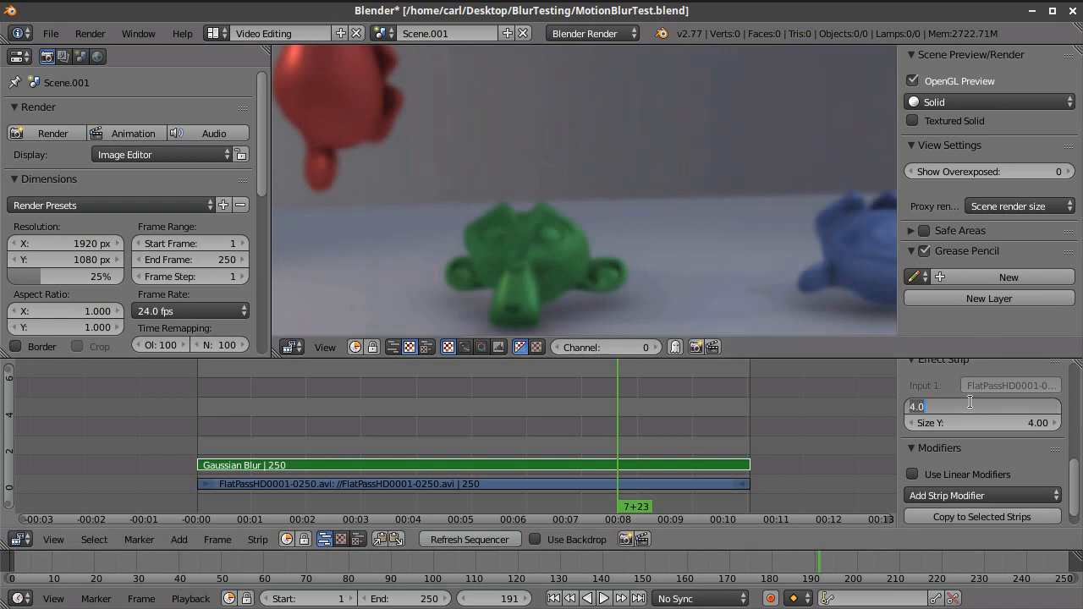
text(2)
key(Return)
click(965, 423)
text(2)
key(Return)
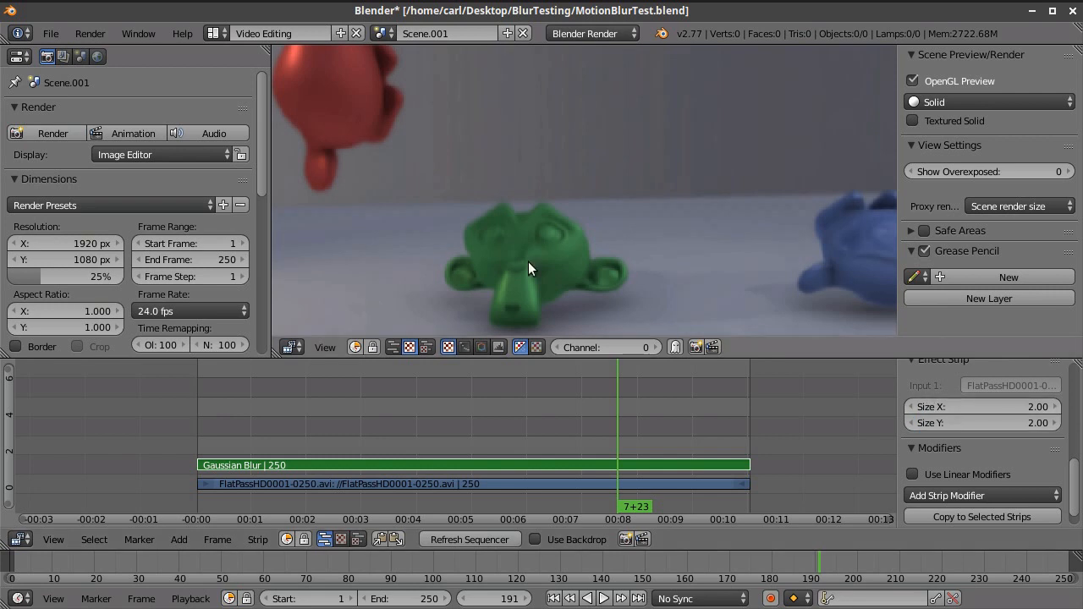
scroll(547, 261, up, 2)
scroll(541, 247, up, 1)
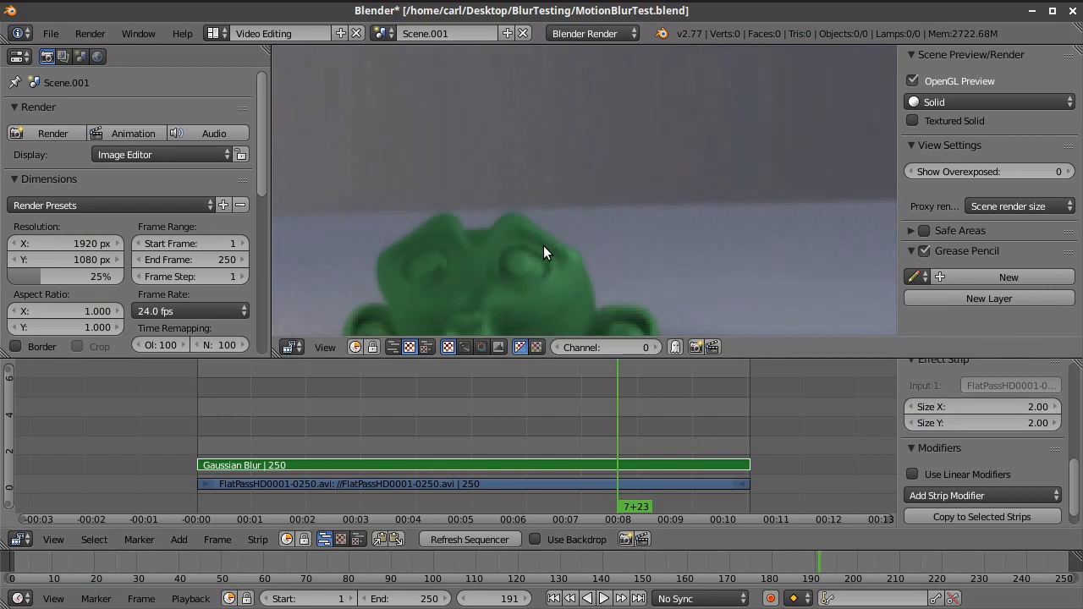
scroll(543, 245, down, 2)
scroll(492, 180, down, 3)
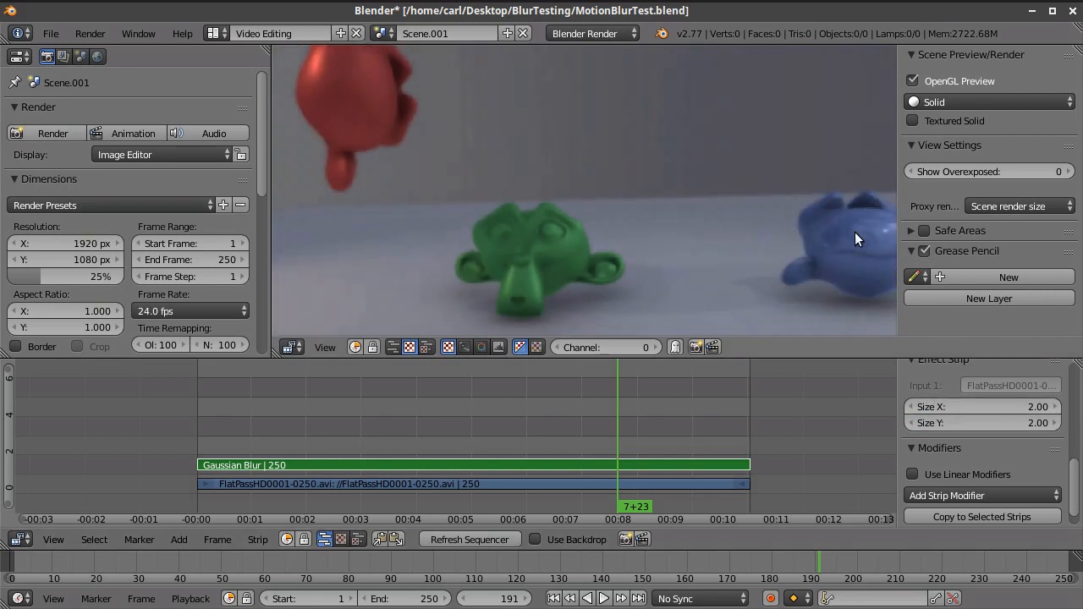
scroll(855, 231, up, 3)
scroll(843, 229, down, 2)
Set the Gaussian Blur strip's Size X and Size Y to 3.
click(1012, 411)
text(3)
key(Return)
click(1000, 421)
text(3)
key(Return)
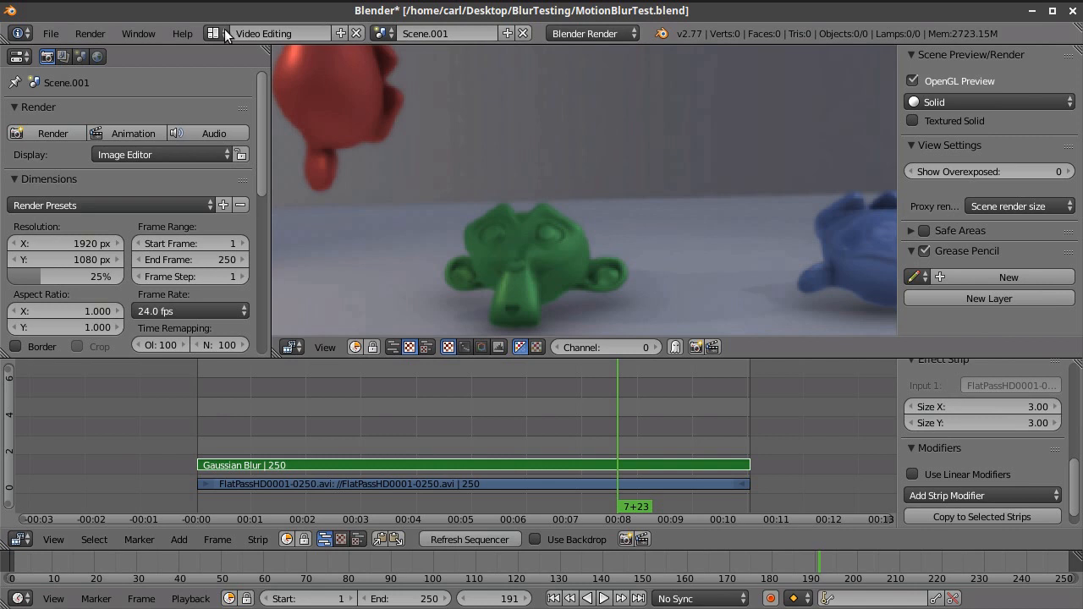
Switch to the scene named Scene to bring up its strip stack in the sequencer.
click(390, 34)
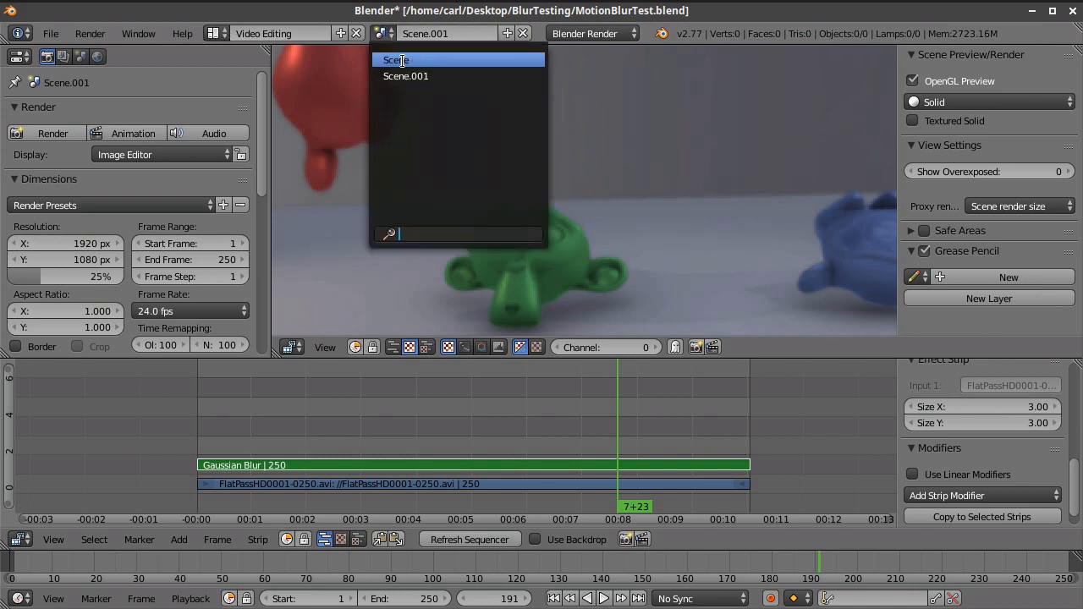
click(401, 57)
scroll(507, 264, down, 6)
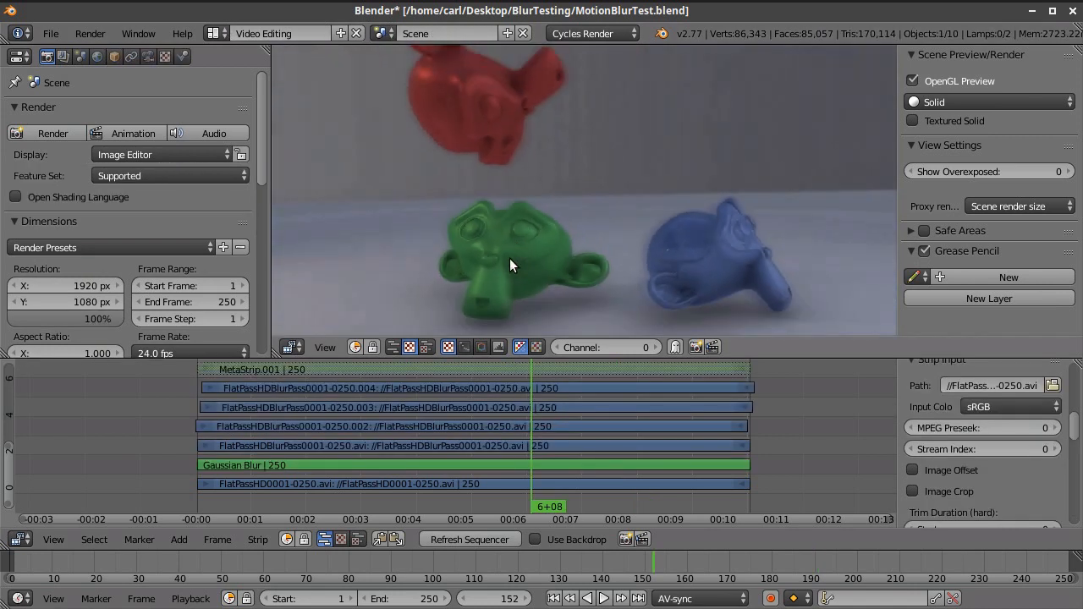
Check the Gaussian Blur strip's size settings in this scene's stack, and return to Scene.001.
middle_drag(781, 440, 789, 379)
click(639, 468)
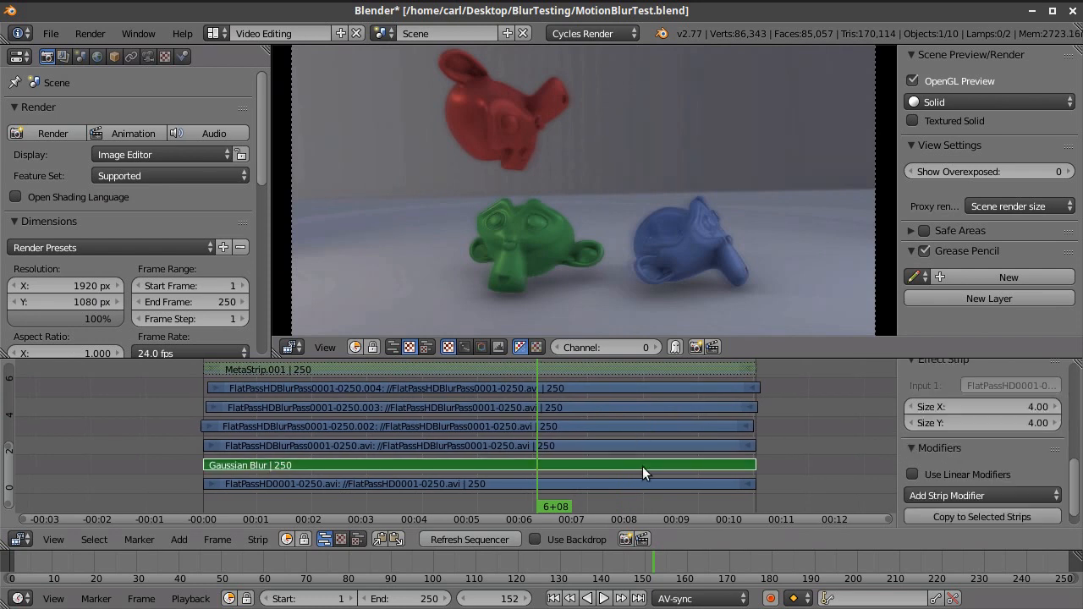
click(380, 34)
click(405, 75)
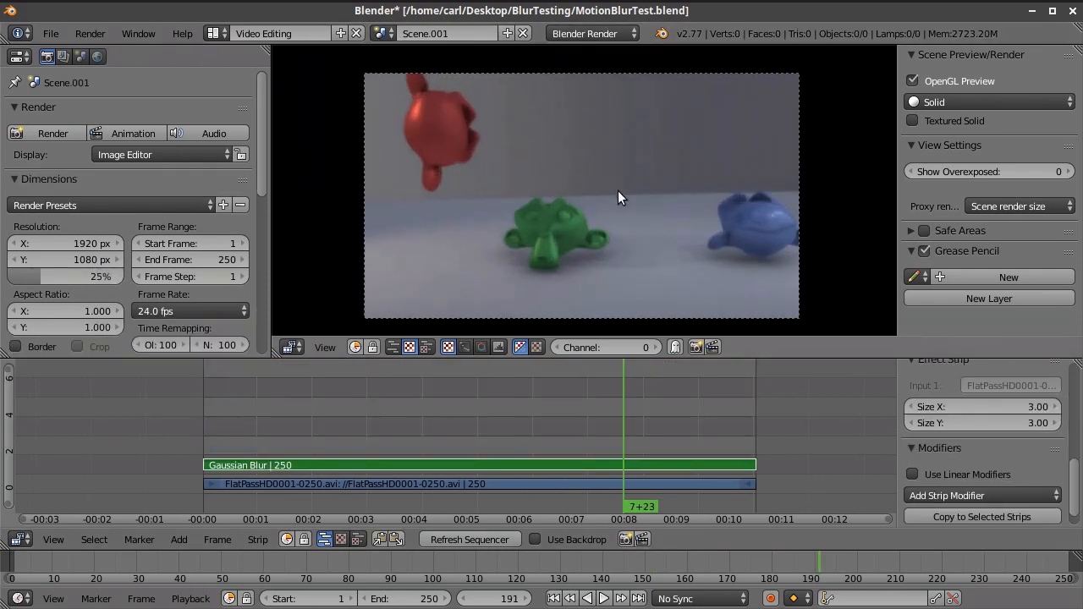
Set the Gaussian Blur strip's Size X and Size Y to 4 in Scene.001.
click(989, 406)
text(4)
key(Return)
click(983, 423)
text(4)
key(Return)
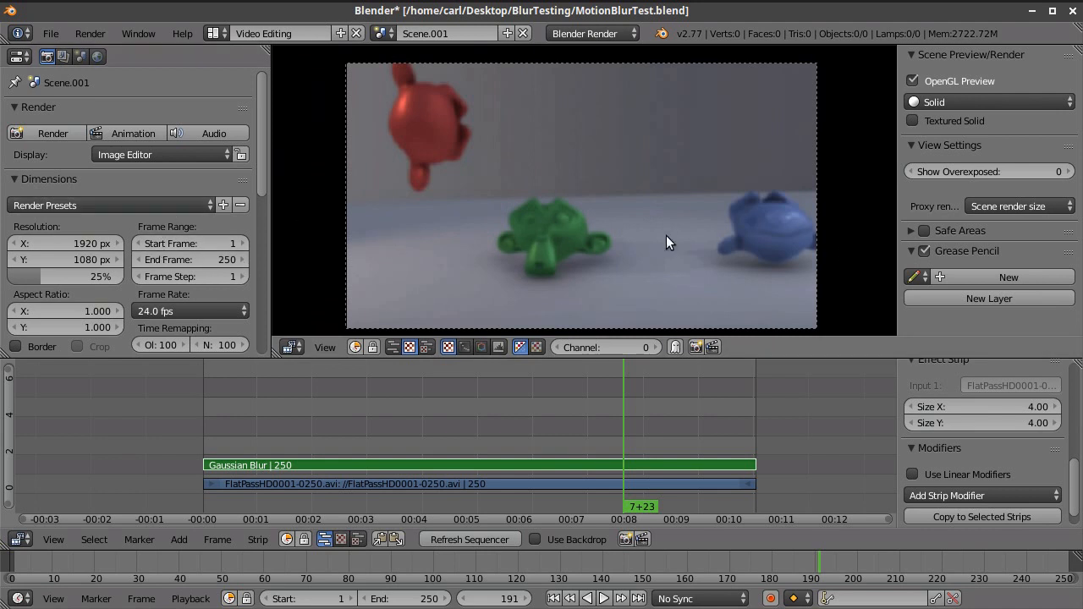
Set the render output format to AVI JPEG and the output file to FlatPassHDBlurPass0001-0250.avi.
scroll(141, 182, down, 10)
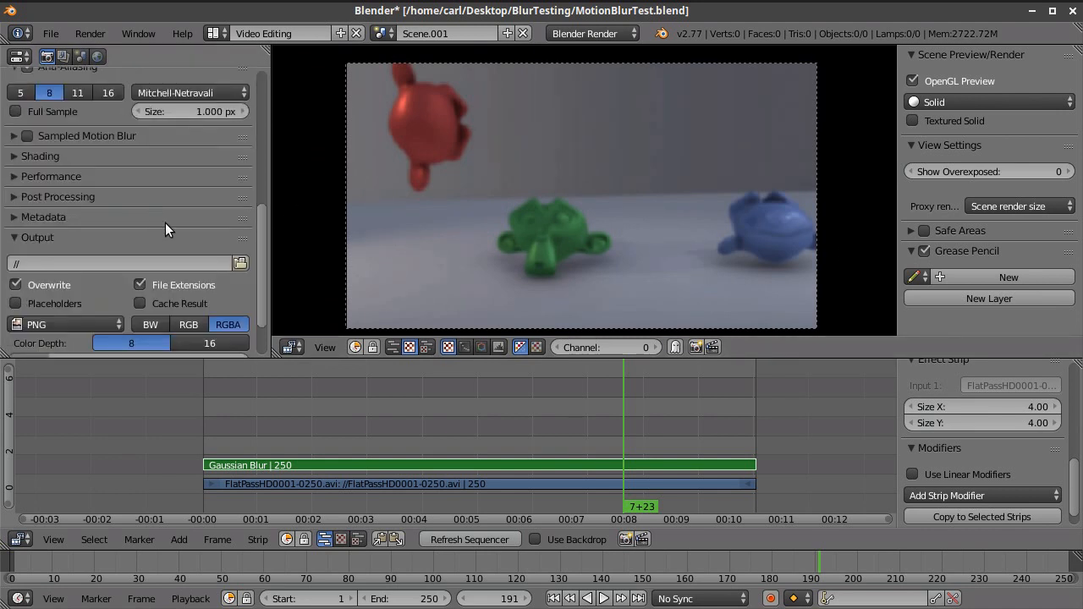
click(116, 319)
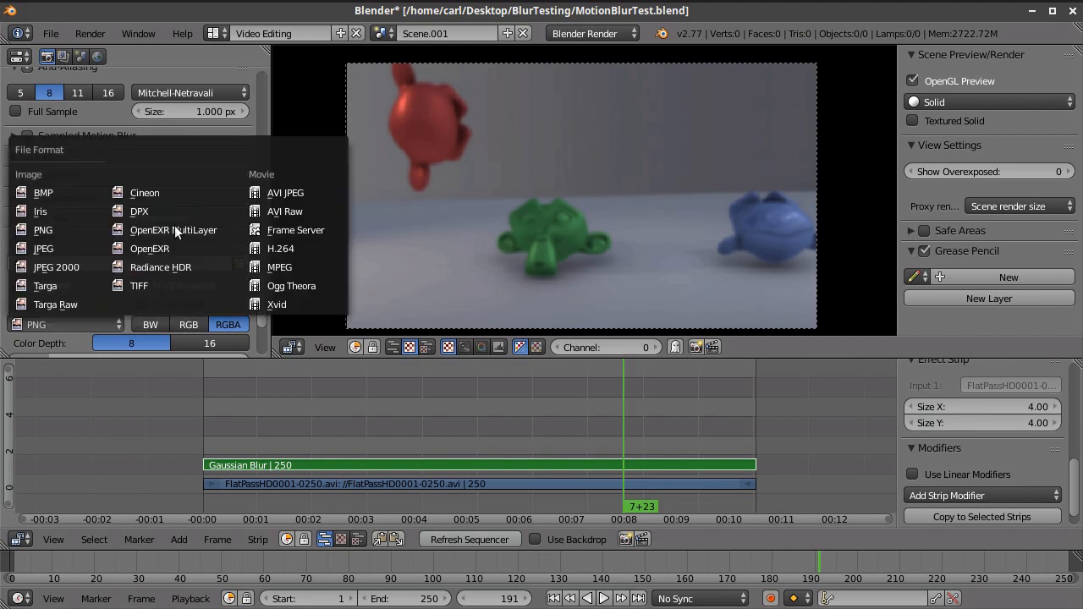
click(320, 192)
click(241, 264)
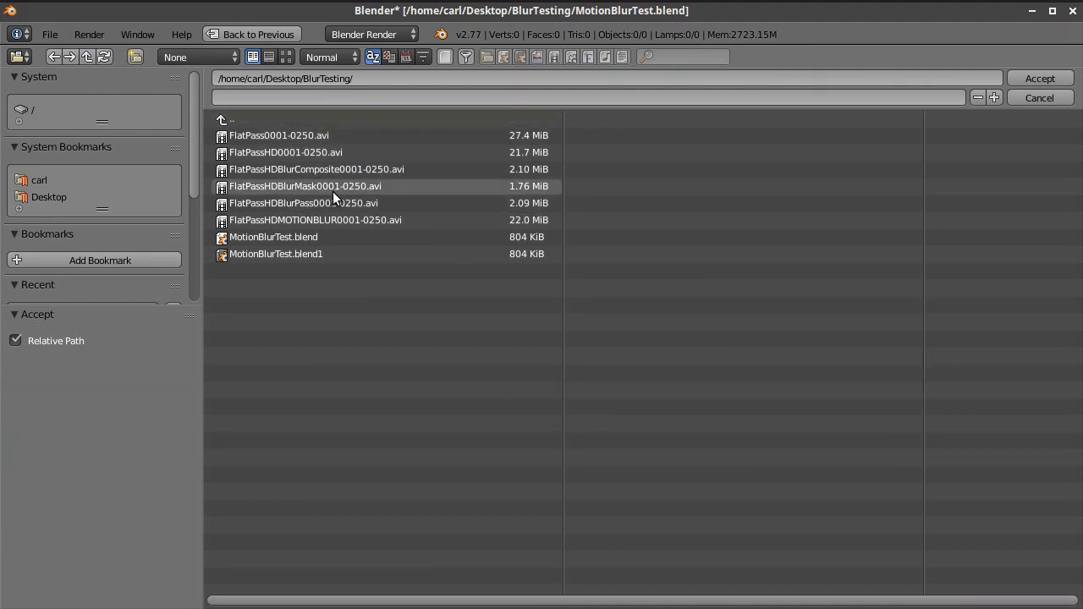
click(271, 203)
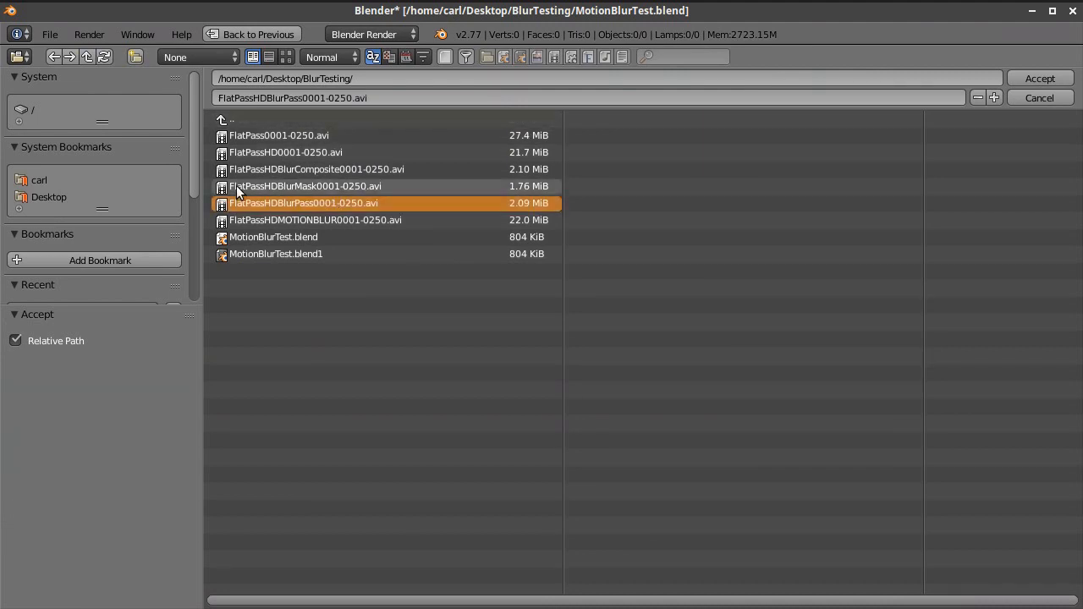
click(1040, 78)
Render Scene.001's blurred sequence as an animation at 25% resolution and view the render result.
scroll(429, 464, down, 1)
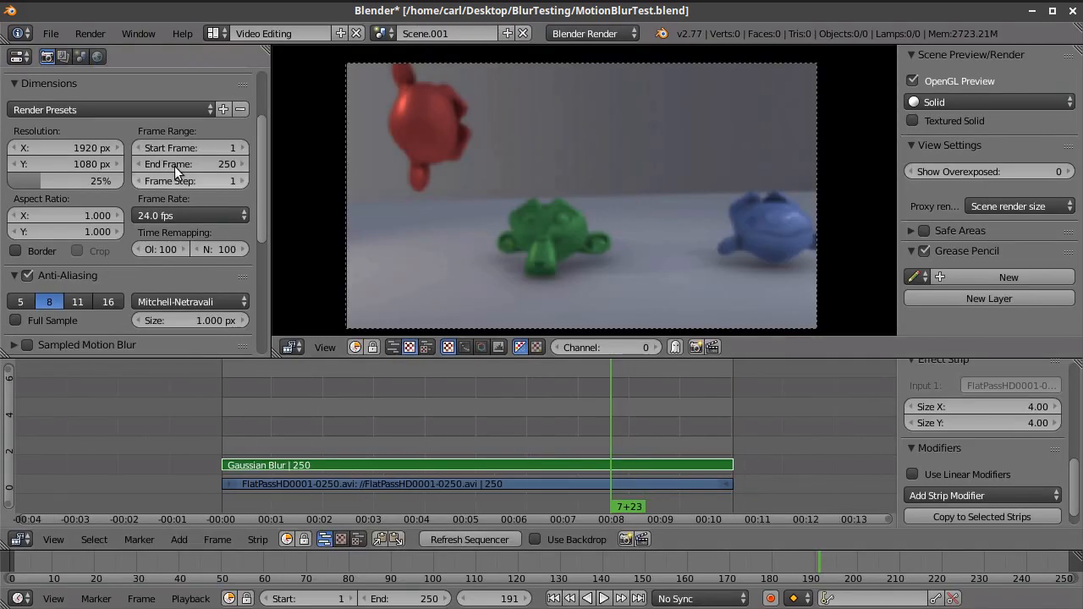
scroll(173, 162, up, 3)
click(133, 135)
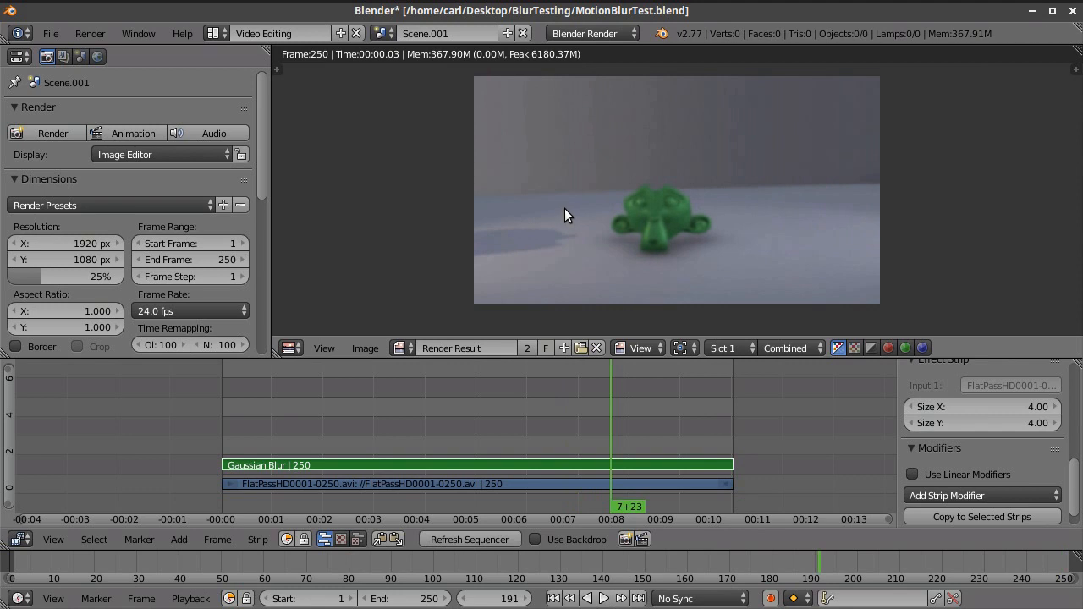
middle_drag(573, 205, 514, 269)
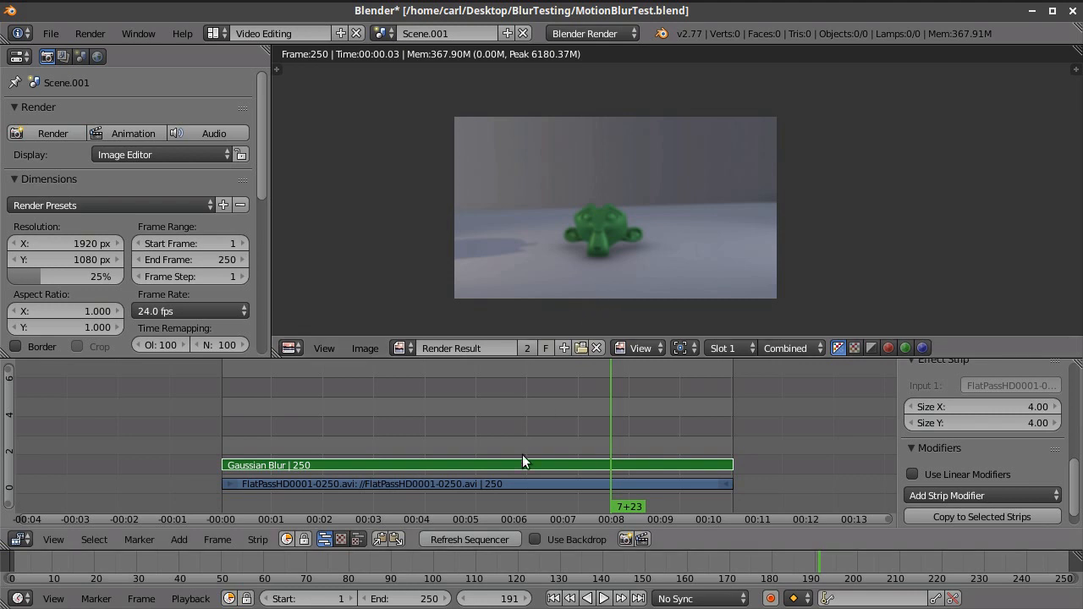
Add the movie FlatPassHDBlurPass0001-0250.avi as a strip above the Gaussian Blur strip, starting at frame 1.
middle_drag(513, 427, 521, 445)
click(554, 598)
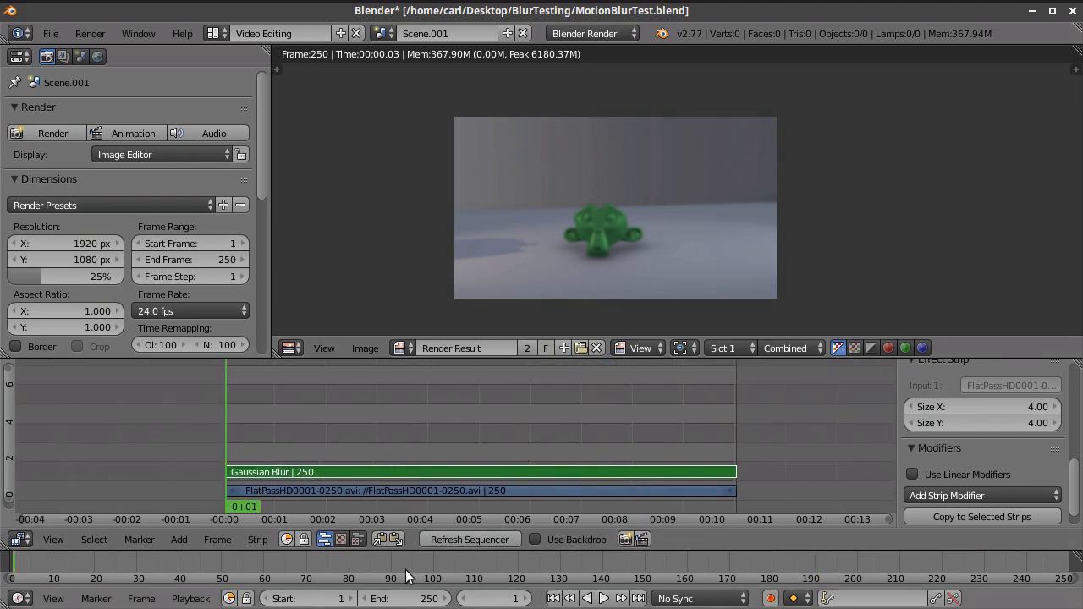
click(187, 538)
mouse_move(228, 414)
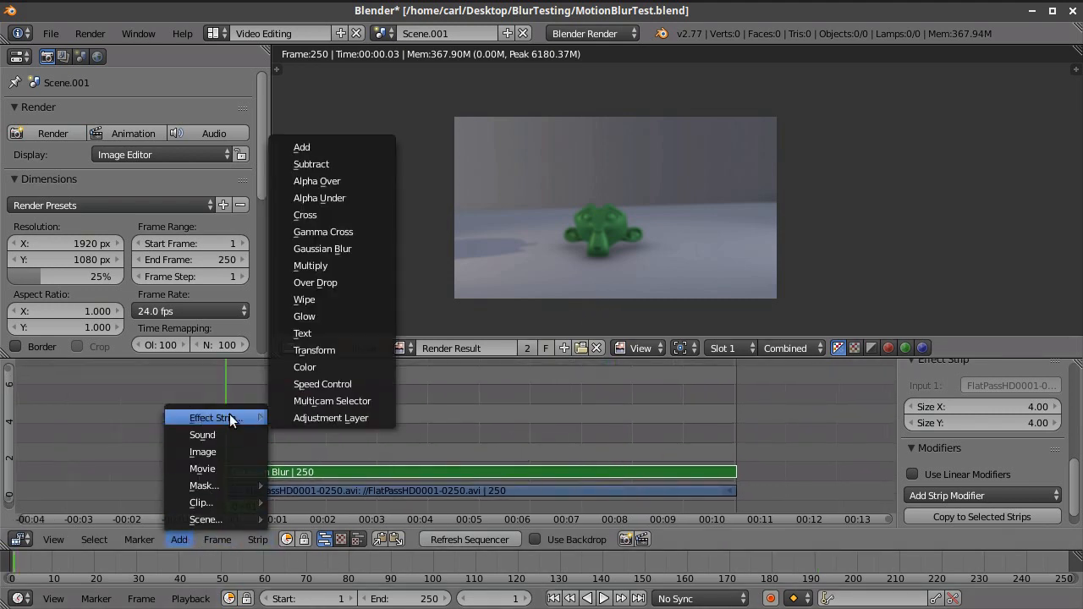
click(232, 467)
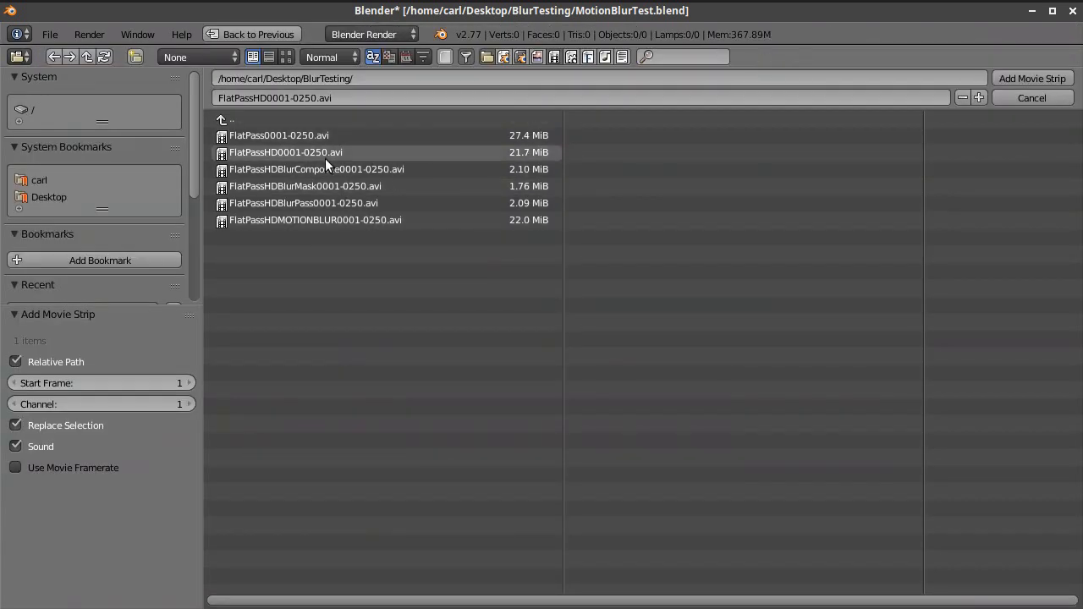
click(334, 204)
click(1068, 77)
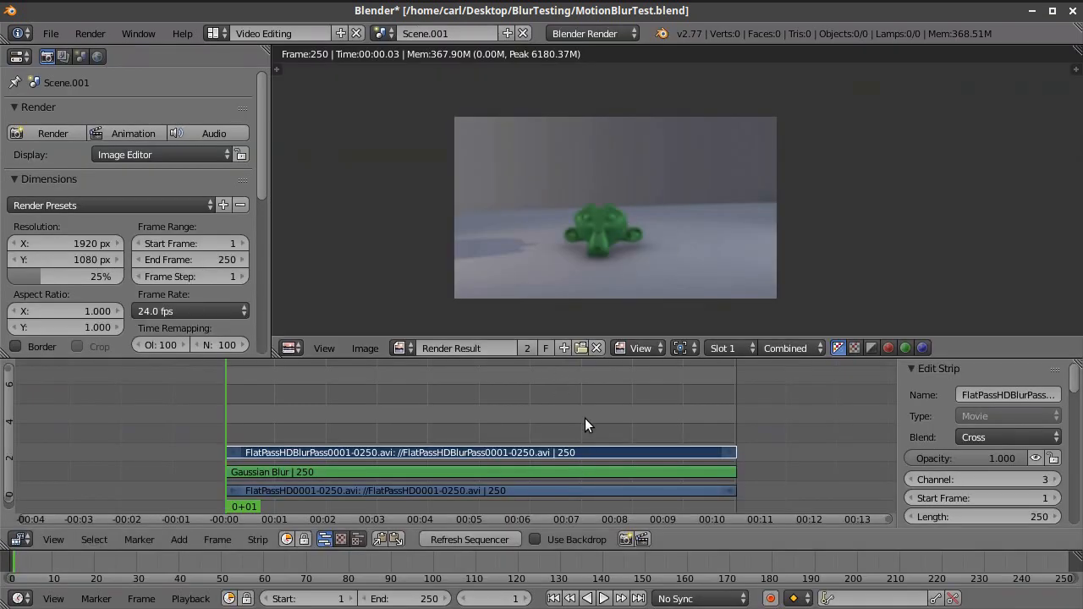
Switch the render result area back to the Video Sequence Editor preview and scrub to frame 152.
drag(446, 385, 383, 408)
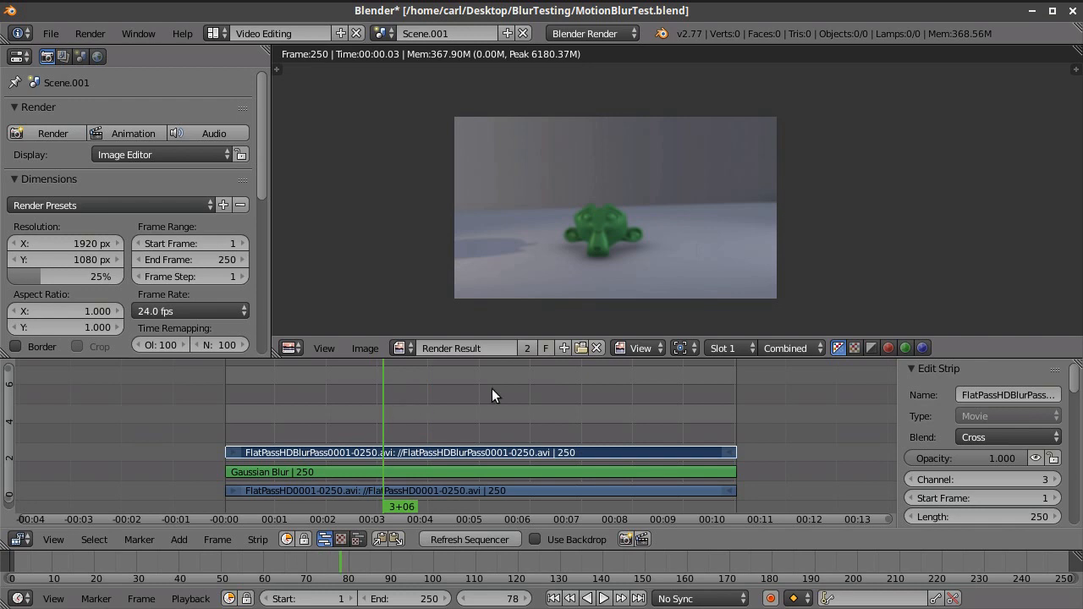
click(289, 349)
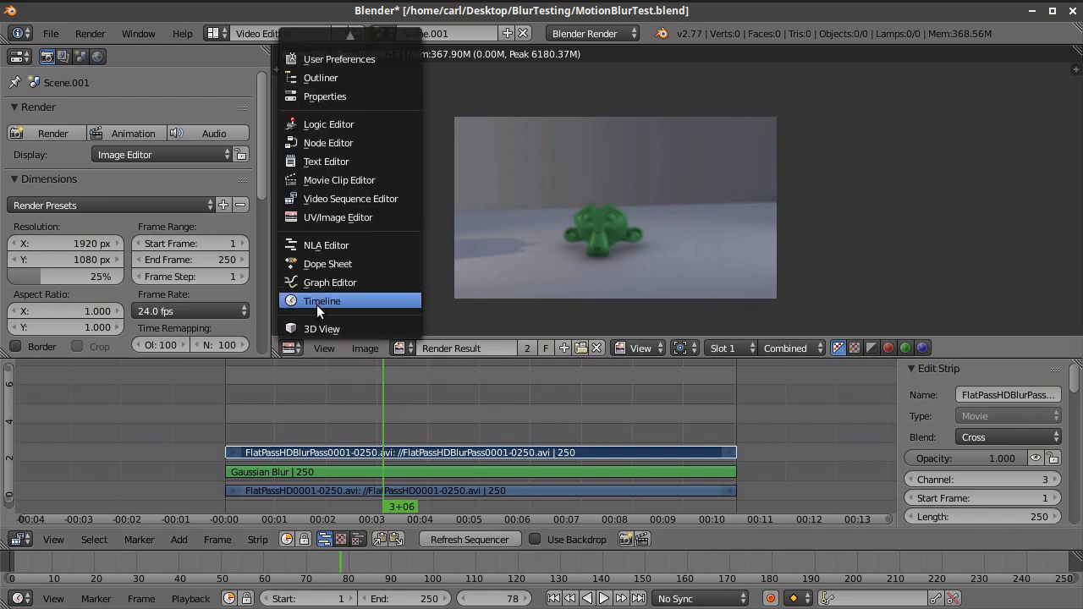
click(333, 198)
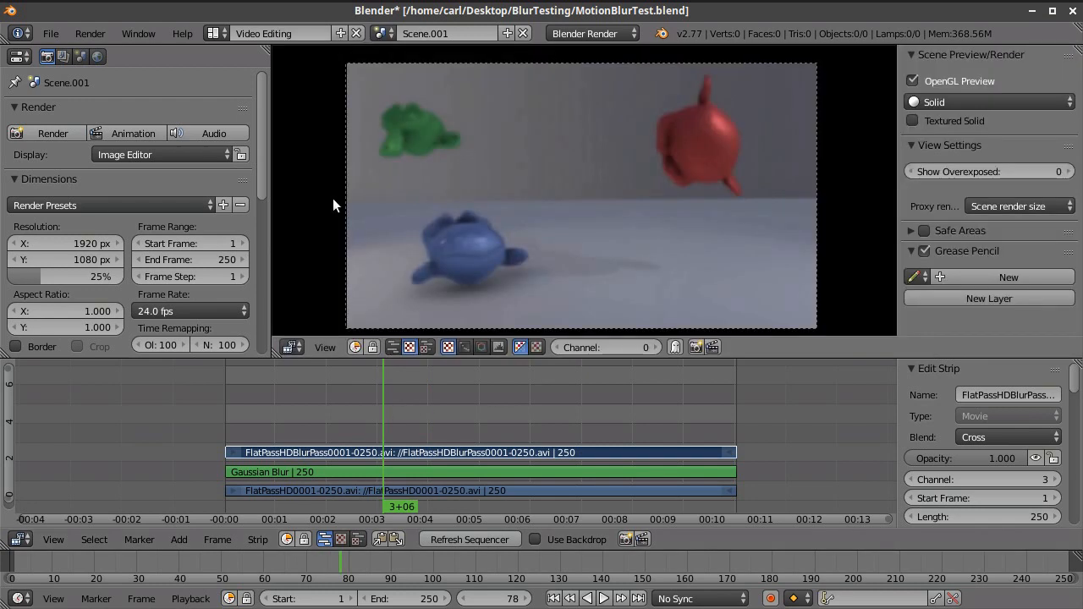
drag(359, 420, 534, 432)
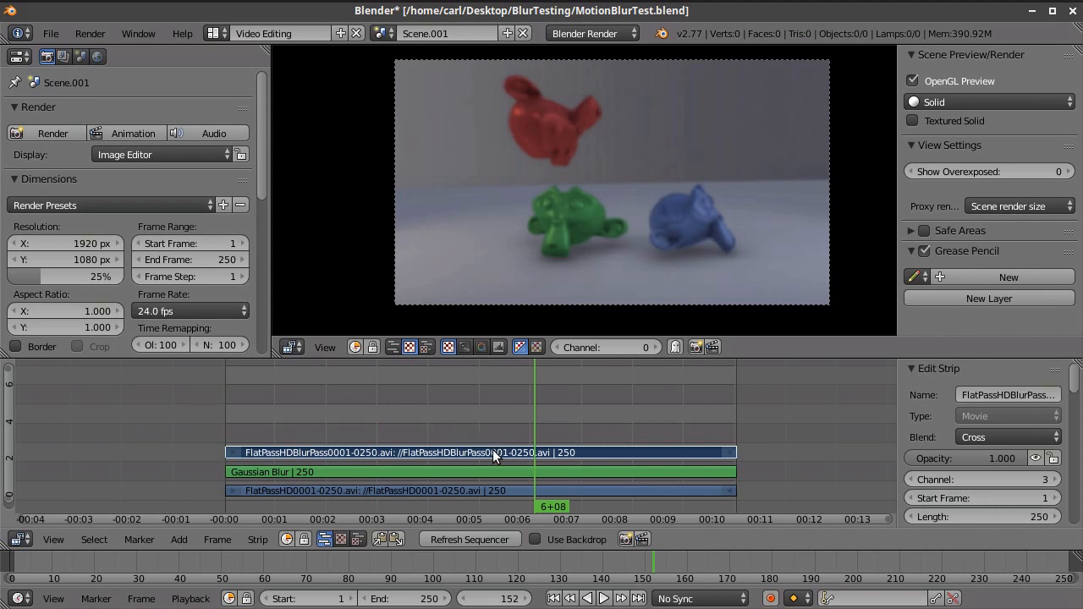
Duplicate the blur pass strip into channel 4 with start frame 0 and set the copy's opacity to 0.2.
key(shift+d)
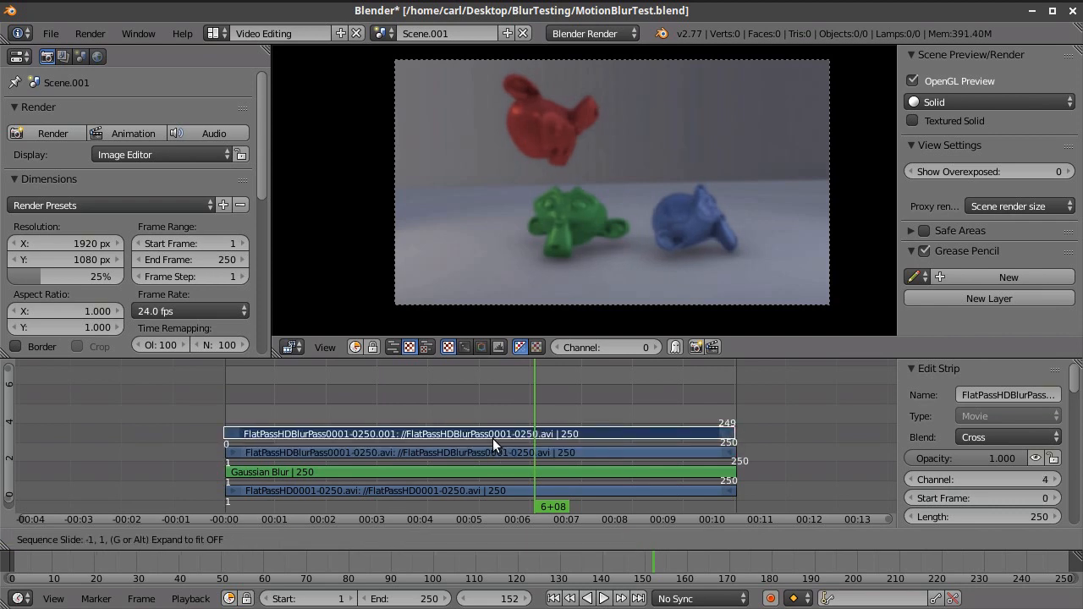
click(493, 438)
scroll(666, 218, up, 2)
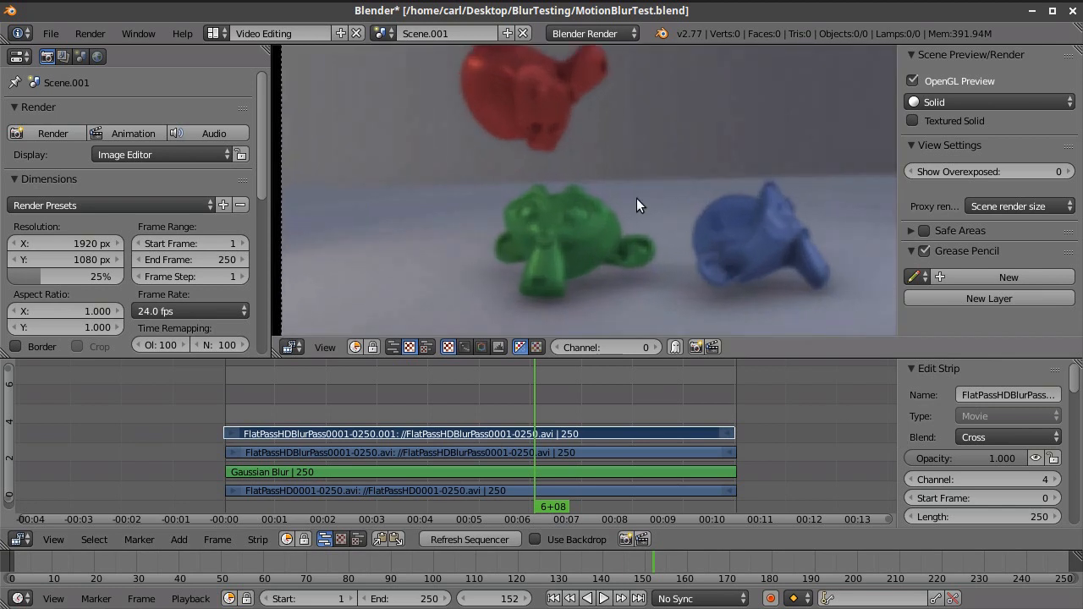
click(985, 454)
text(0)
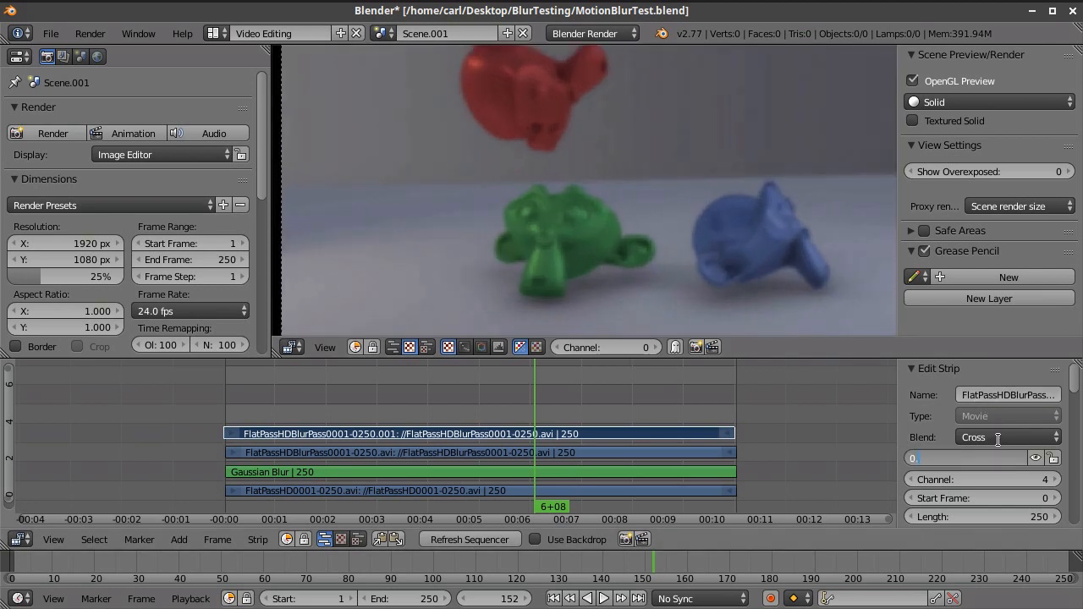
text(.2)
key(Return)
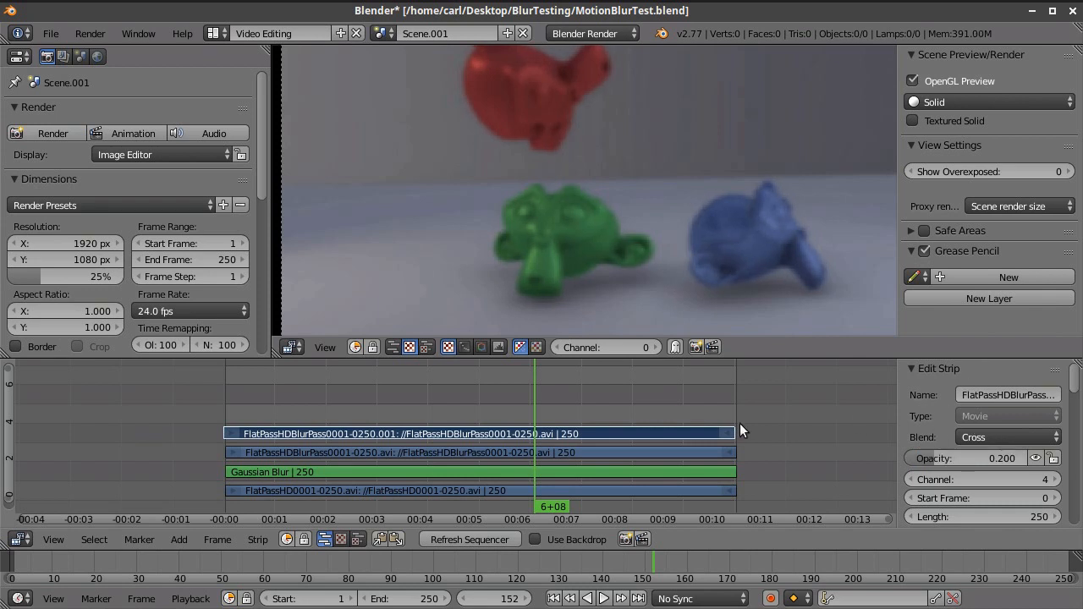
Duplicate the channel 4 strip into channel 5 with start frame 2 and set its opacity to 0.4.
key(shift+d)
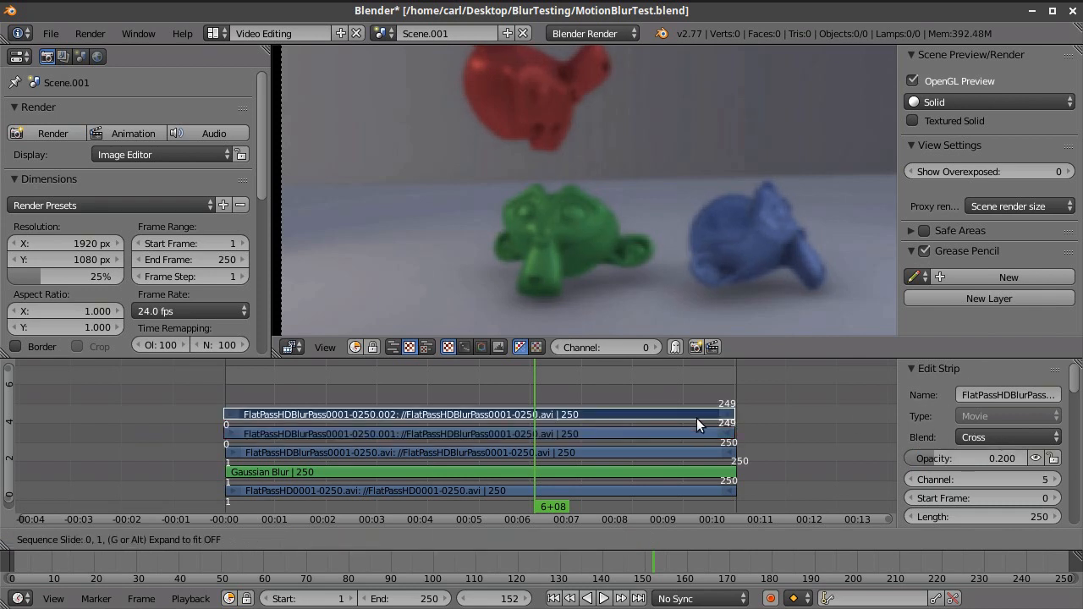
click(700, 419)
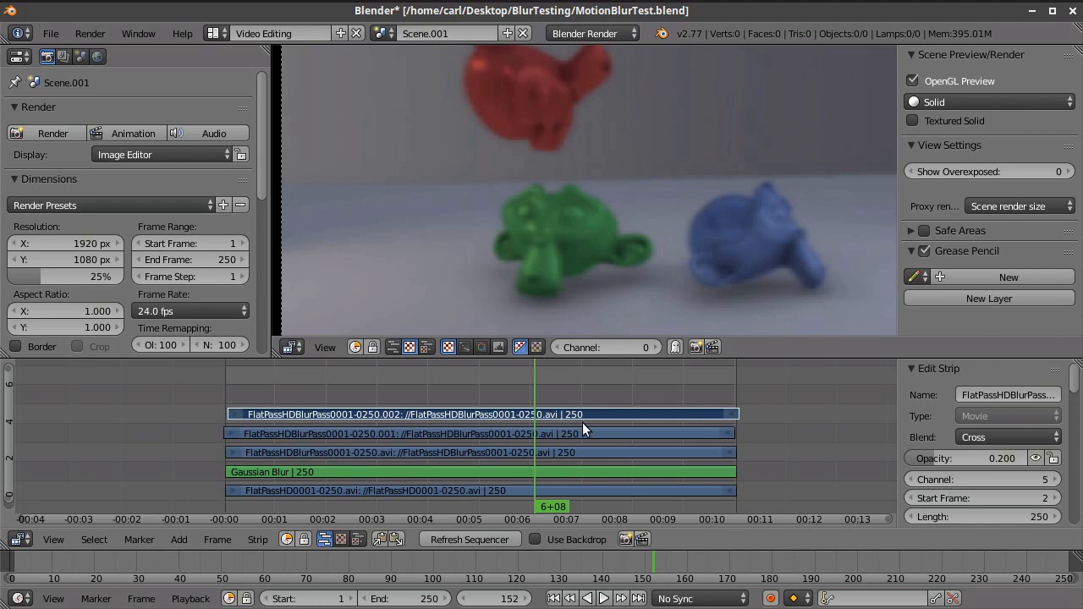
click(1003, 455)
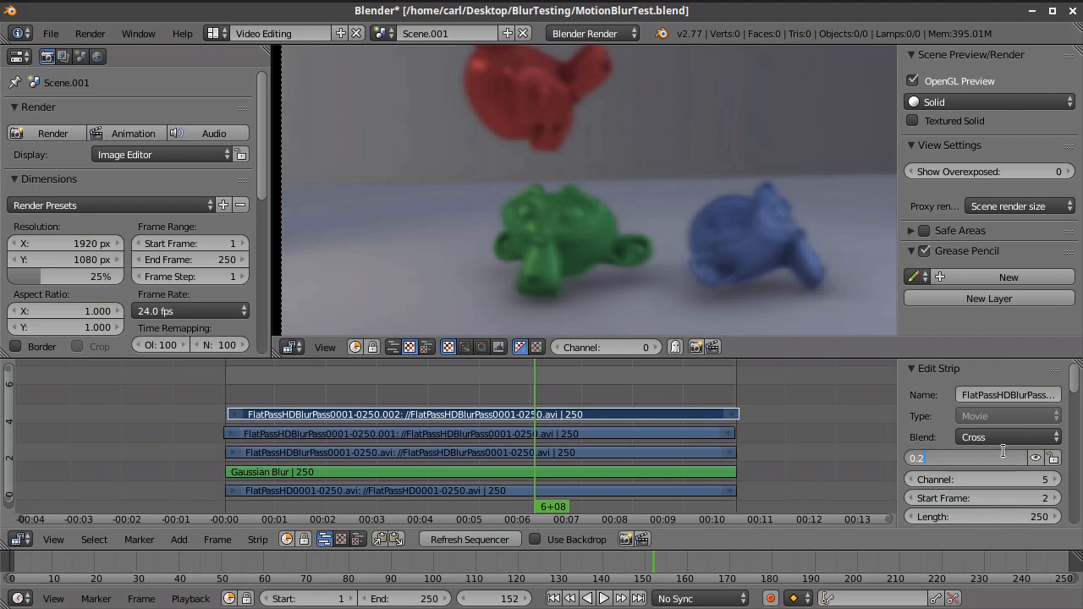
key(Return)
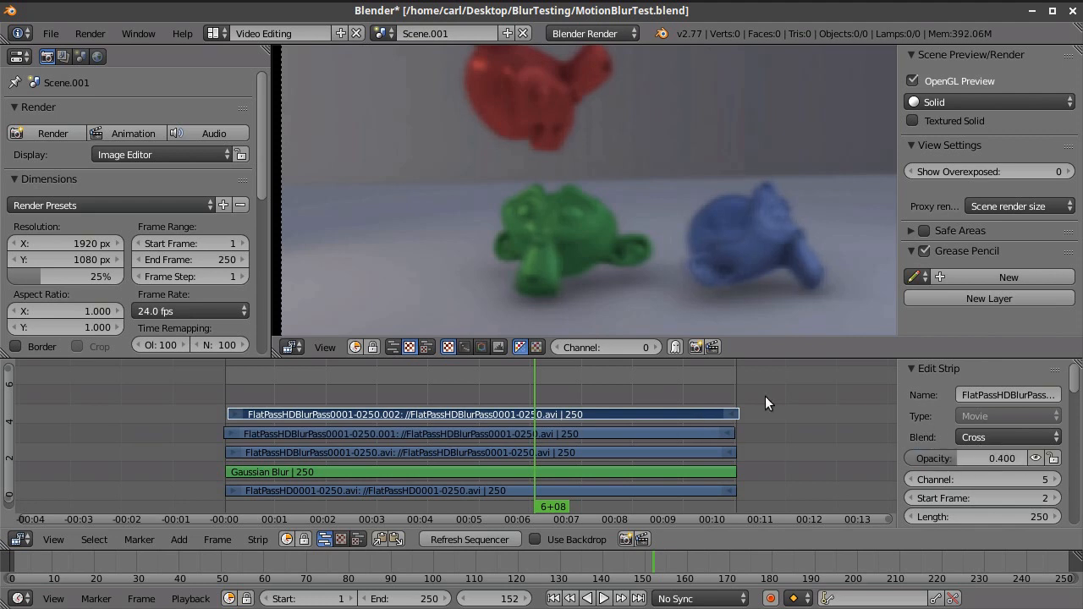
Duplicate the channel 5 strip into channel 6 with start frame 3 and set its opacity to 0.2.
key(shift+d)
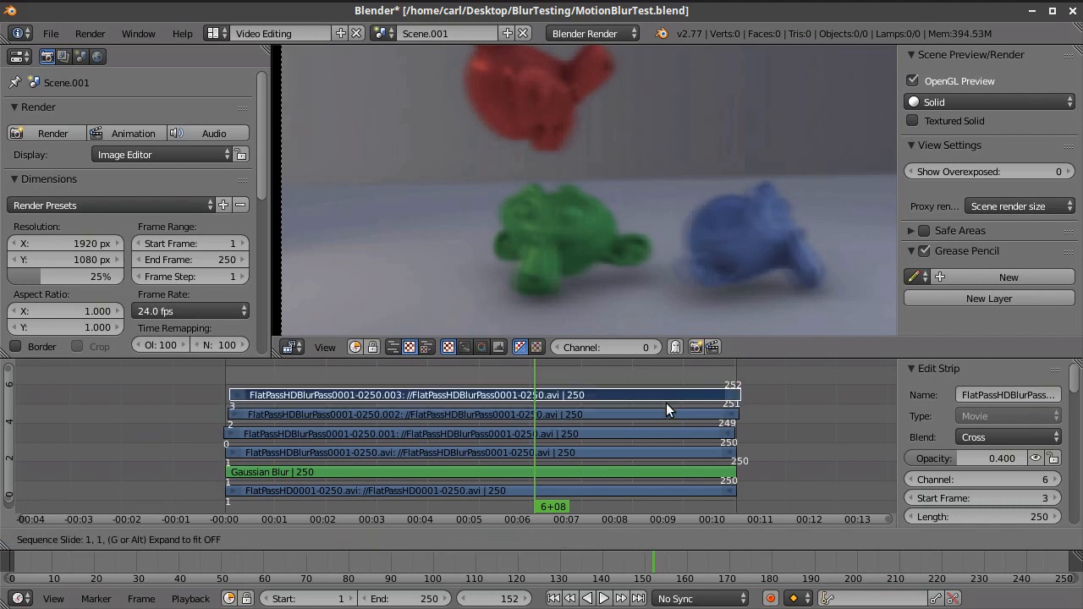
click(666, 403)
click(935, 457)
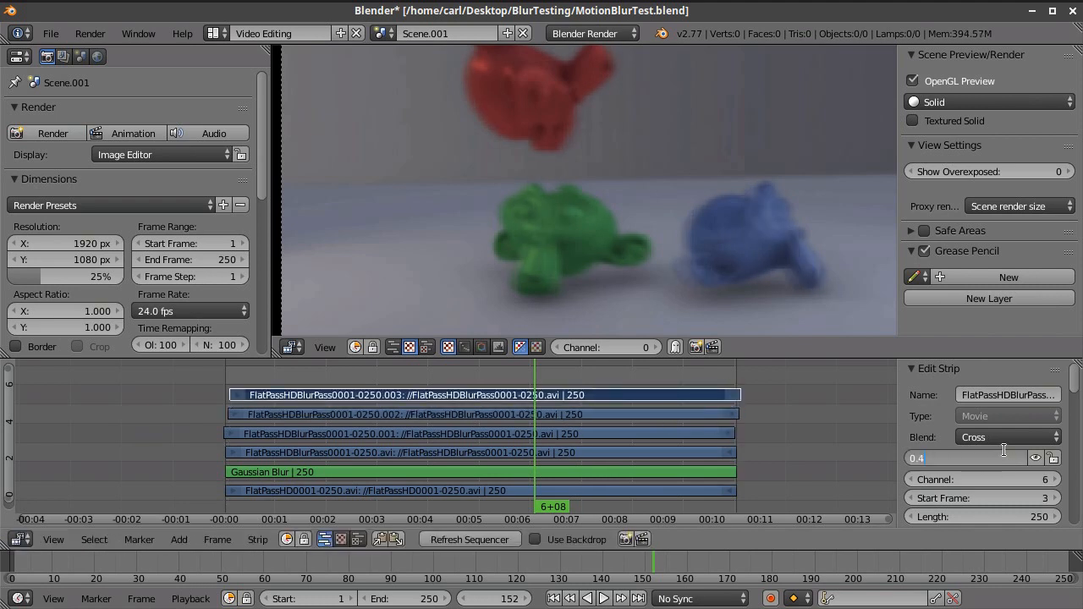
text(0.20)
key(Return)
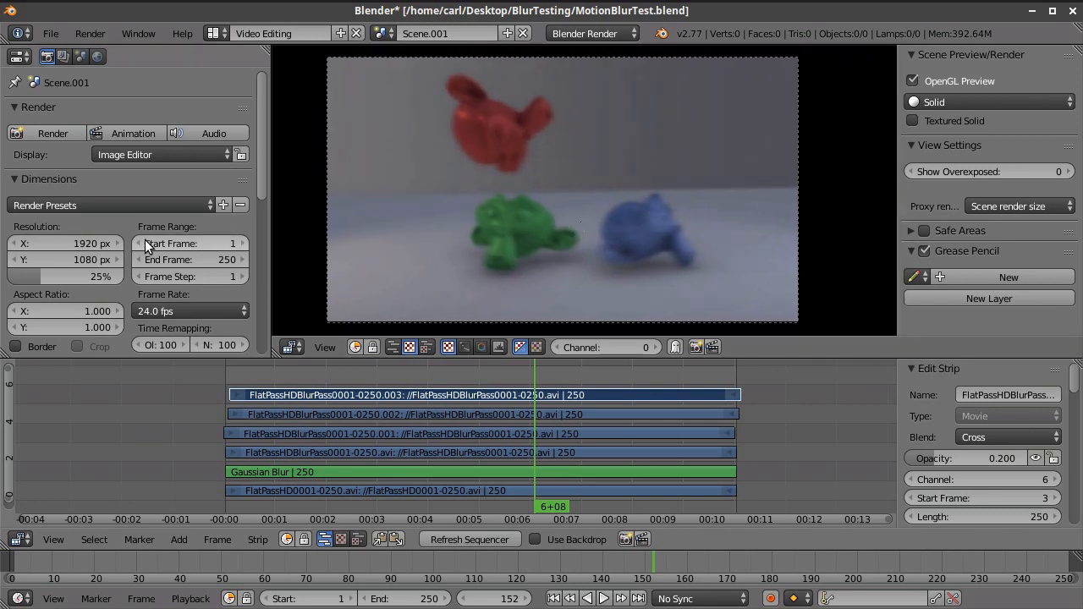
Set the render output file to FlatPassHDBlurComposite0001-0250.avi, with the file browser listing detailed file information.
scroll(215, 237, down, 7)
scroll(217, 233, up, 3)
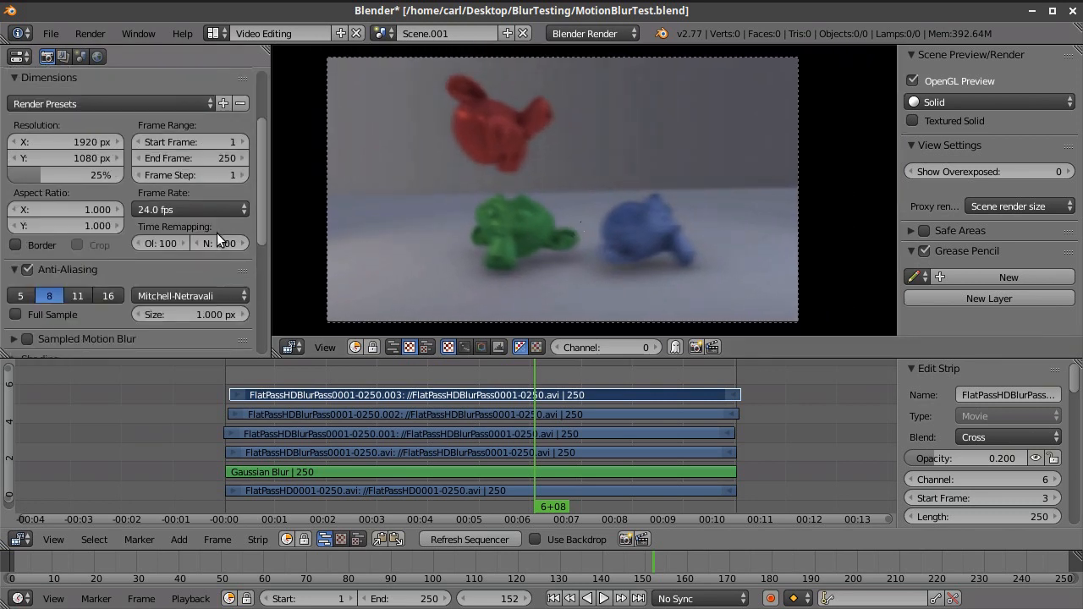
scroll(219, 241, down, 4)
scroll(220, 251, down, 1)
click(239, 263)
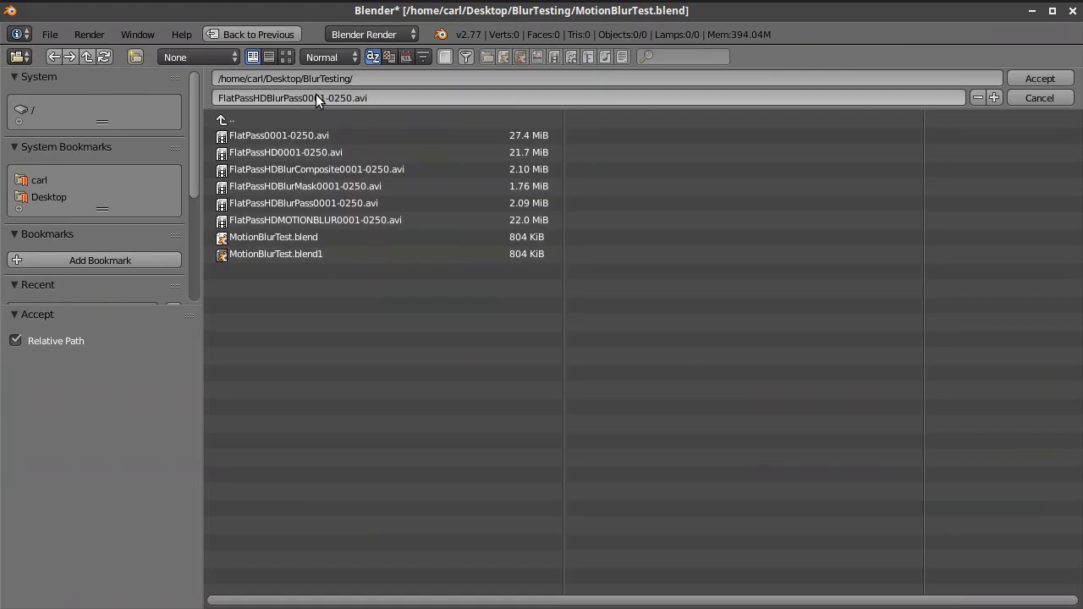
click(286, 57)
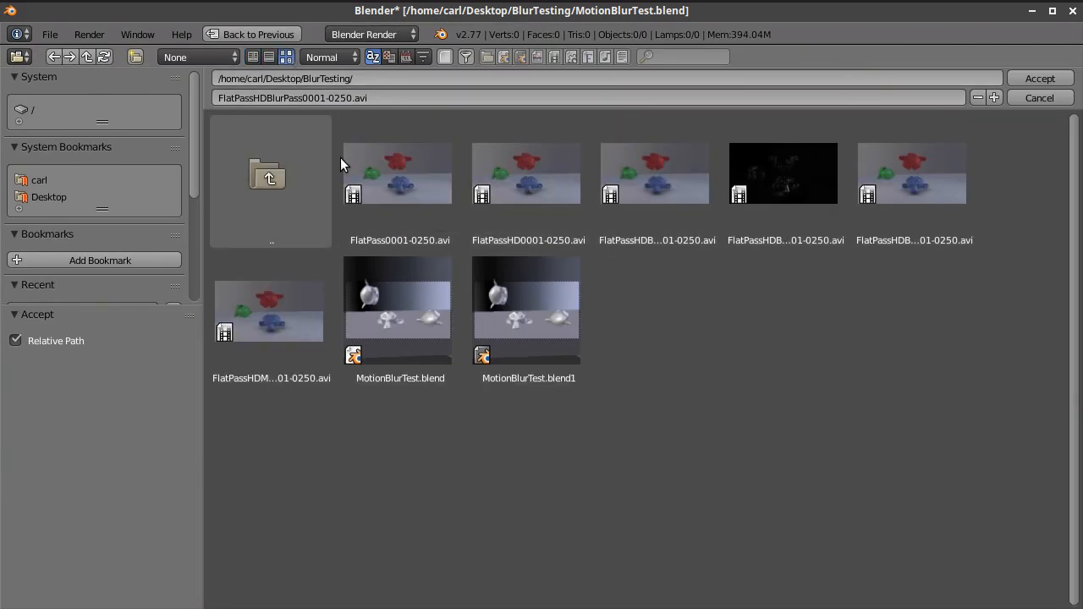
click(268, 57)
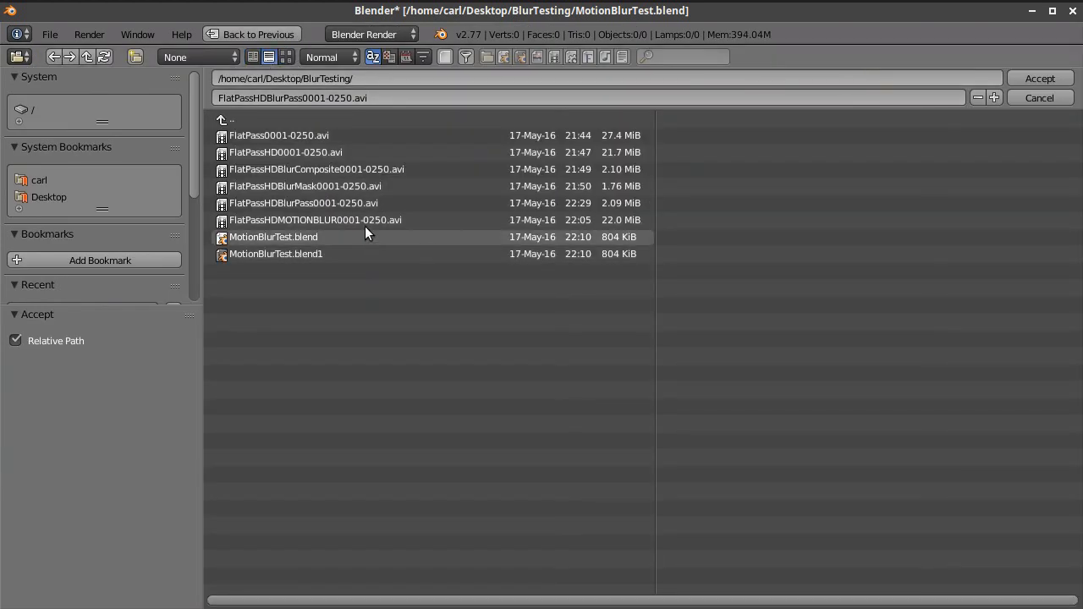
click(334, 172)
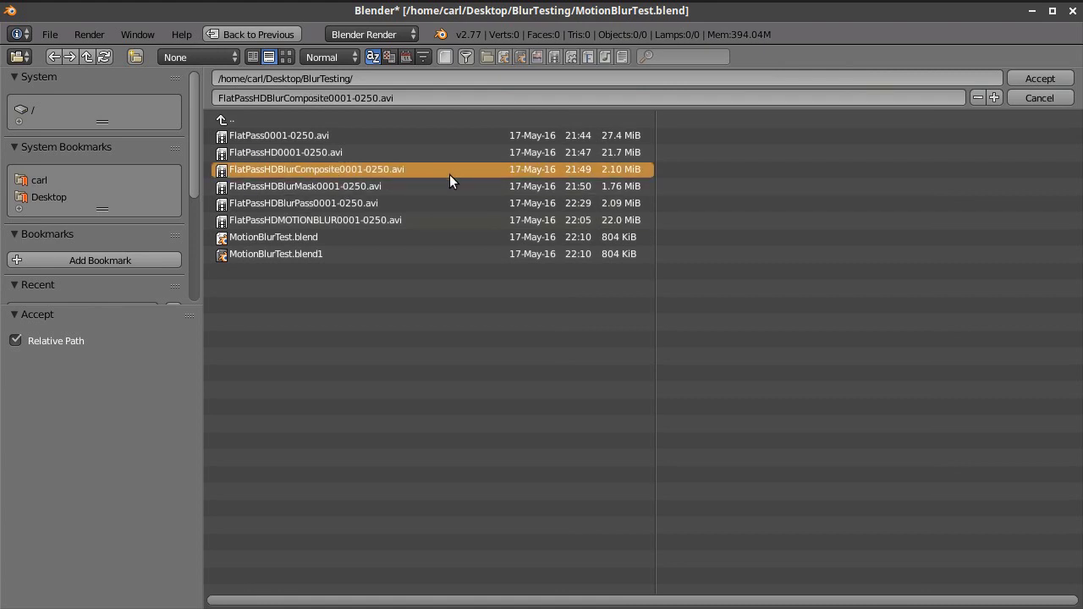
click(1041, 79)
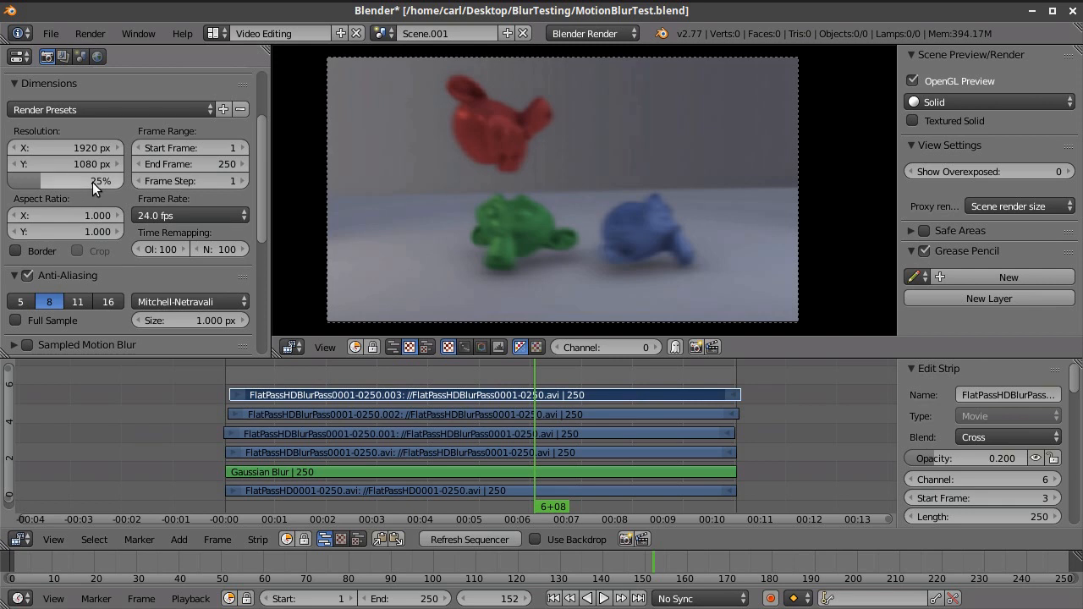
Render the blur composite as an animation at 25% resolution for frames 1 to 250.
scroll(98, 182, down, 6)
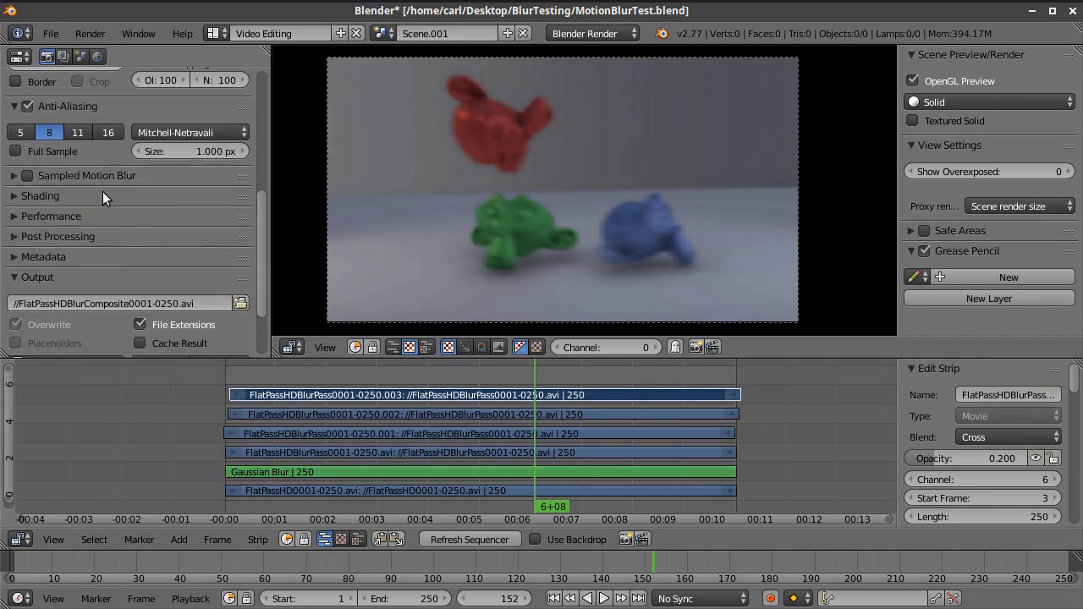
scroll(144, 144, up, 9)
click(136, 135)
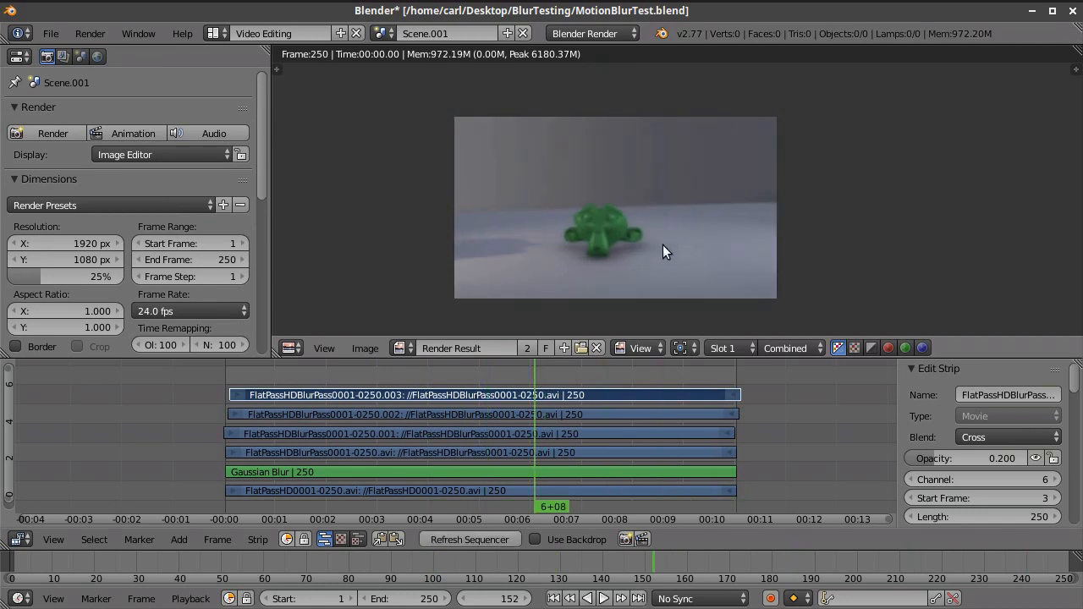
scroll(639, 239, down, 3)
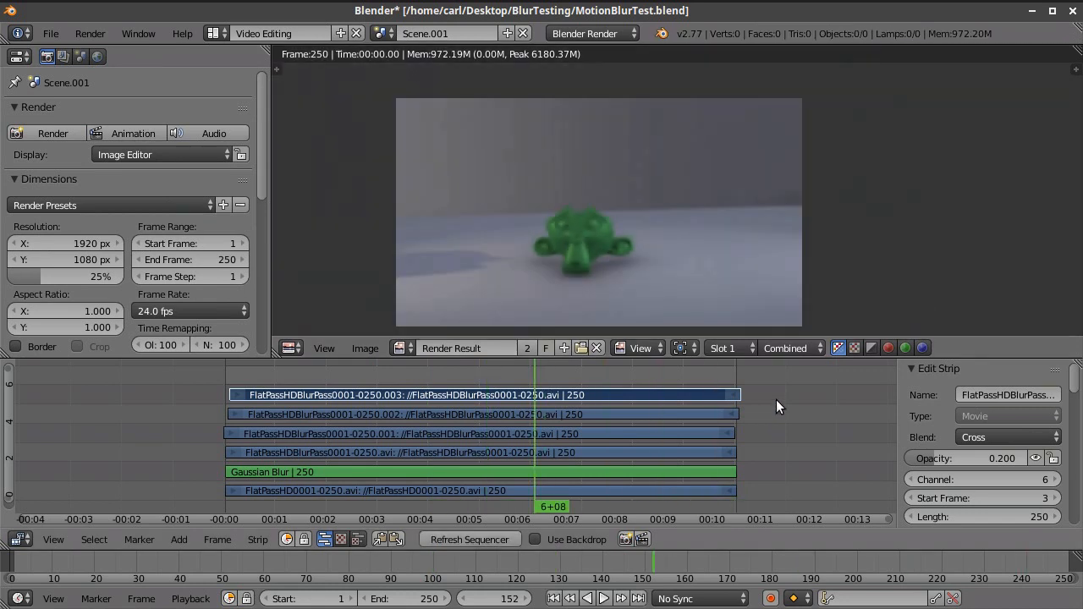
Add the movie FlatPassHDBlurComposite0001-0250.avi to the sequencer at frame 1, above the existing strips.
middle_drag(719, 423, 716, 455)
click(553, 598)
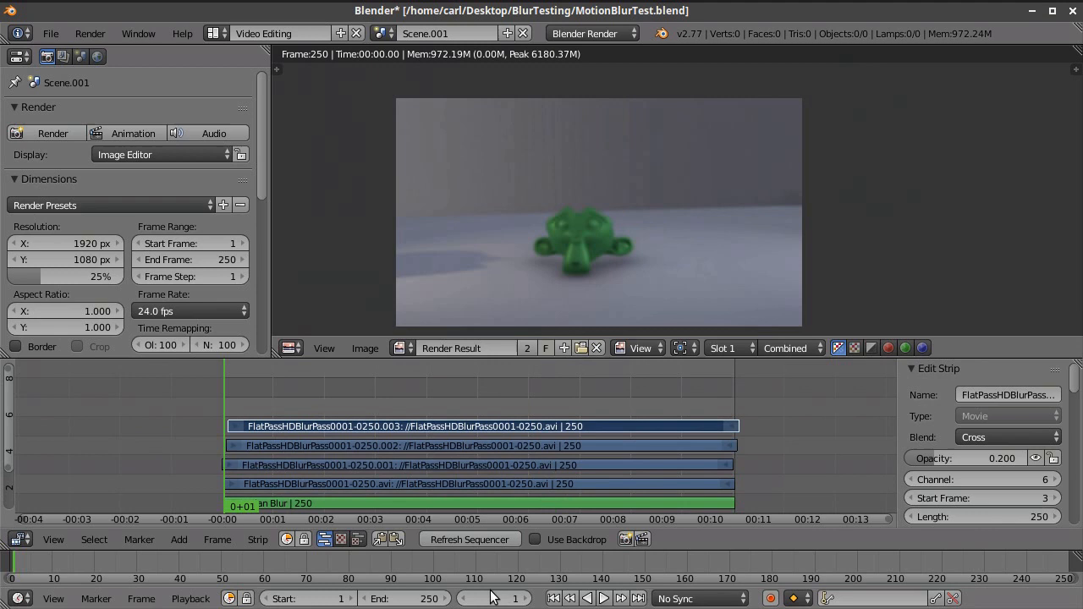
click(183, 539)
mouse_move(229, 420)
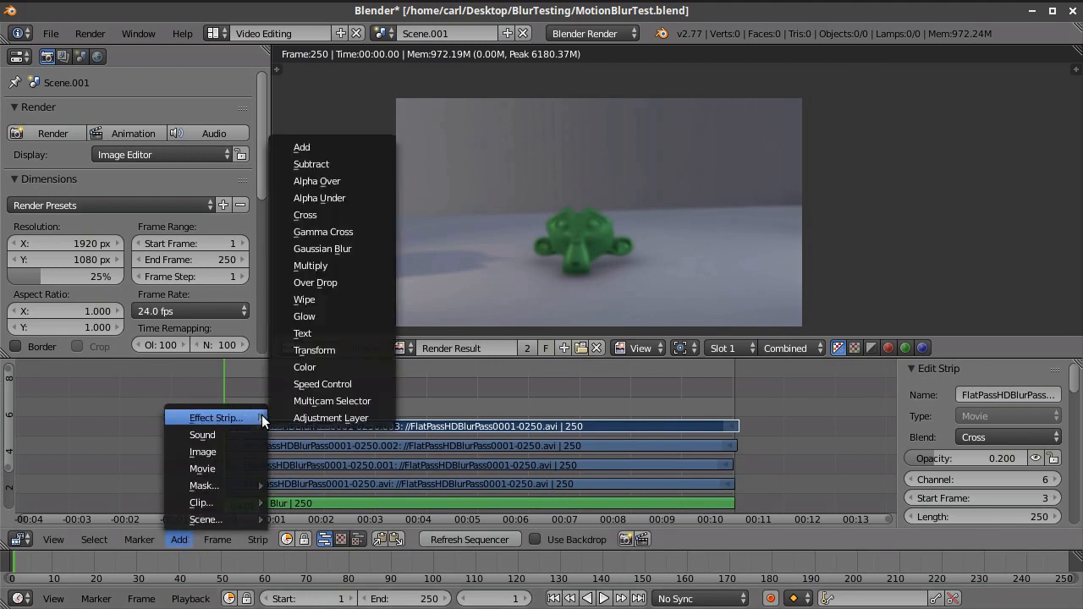
click(239, 465)
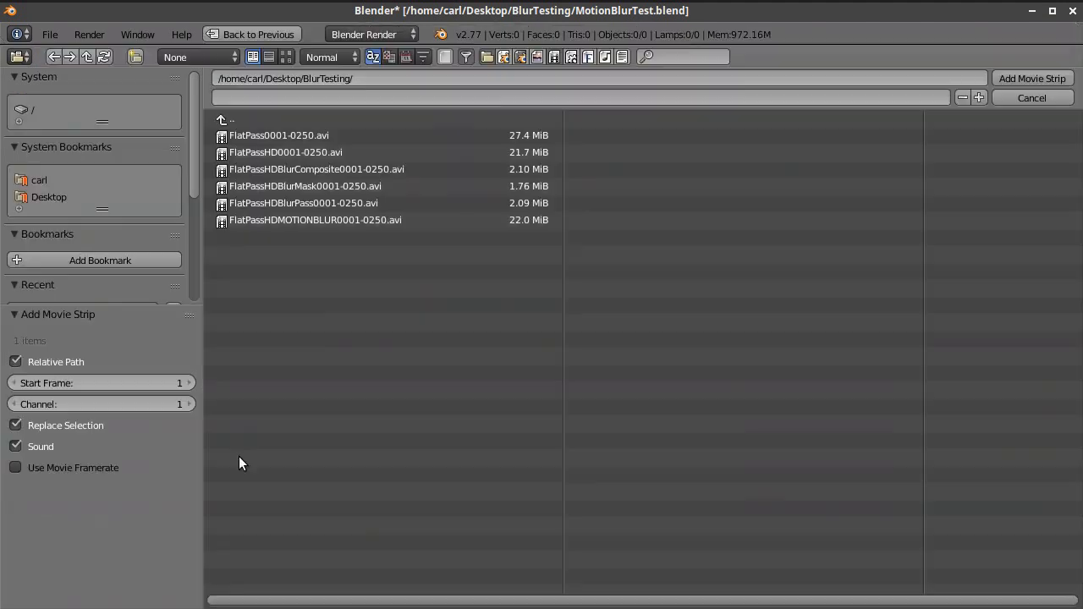
click(329, 170)
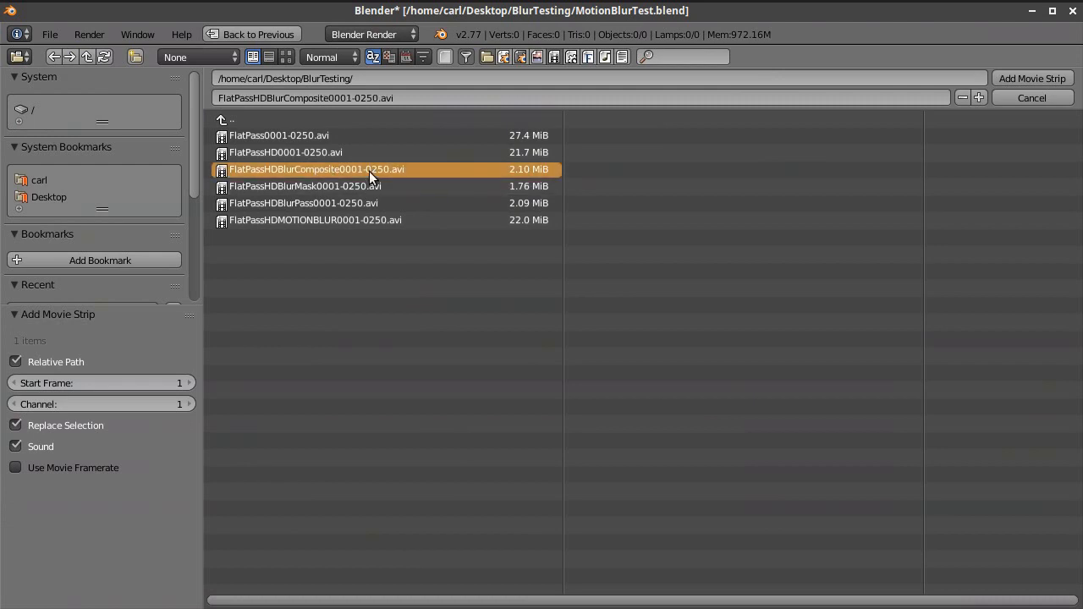
click(1032, 78)
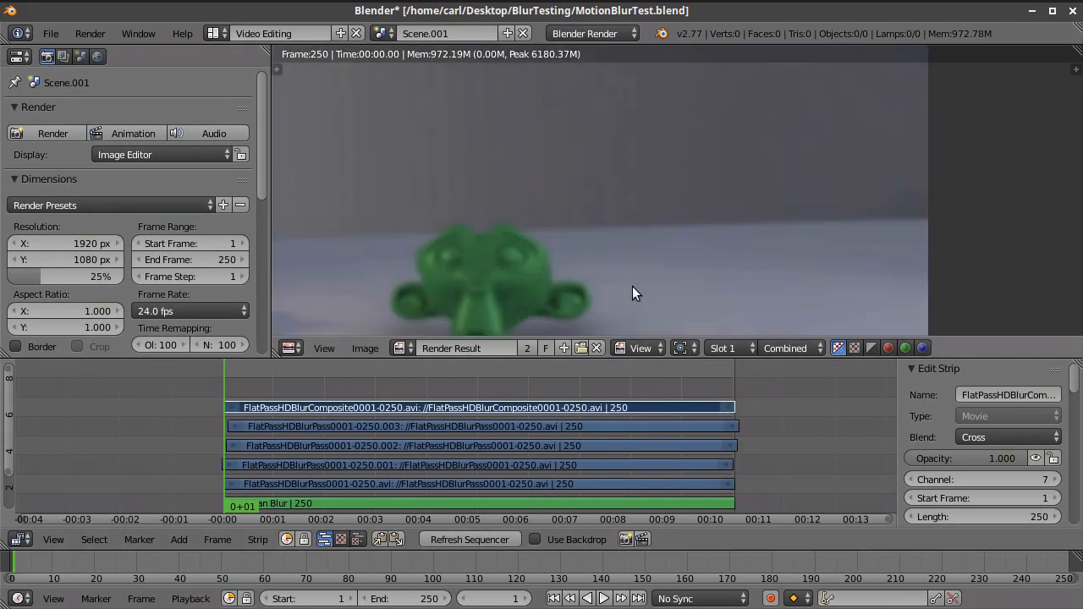
scroll(627, 279, down, 1)
Add the movie FlatPassHDBlurPass0001-0250.avi at frame 1, in the channel above the blur composite strip.
middle_drag(534, 387, 530, 435)
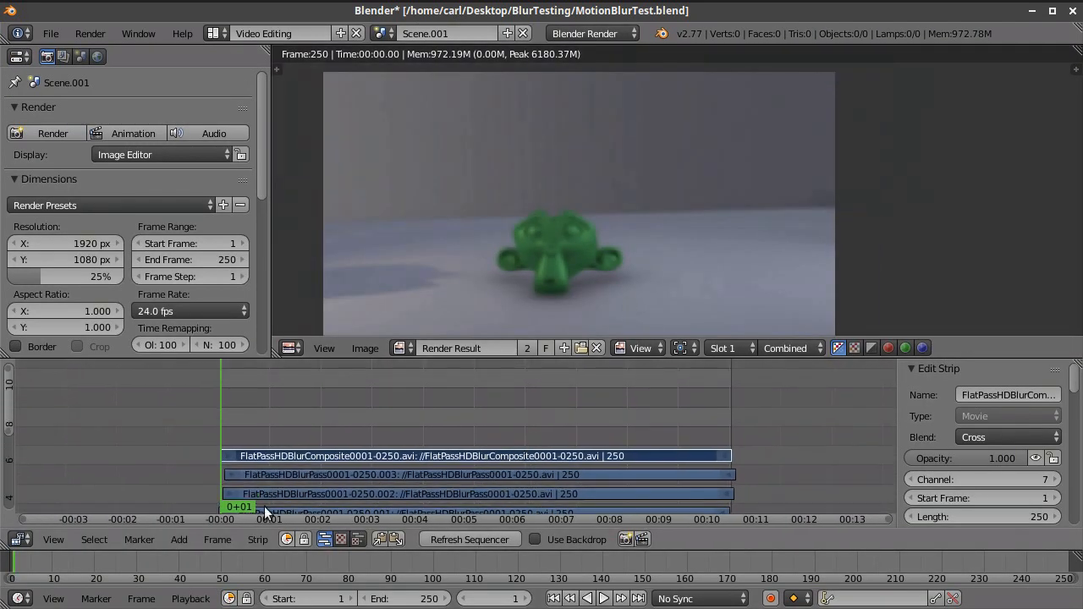
click(181, 539)
mouse_move(207, 419)
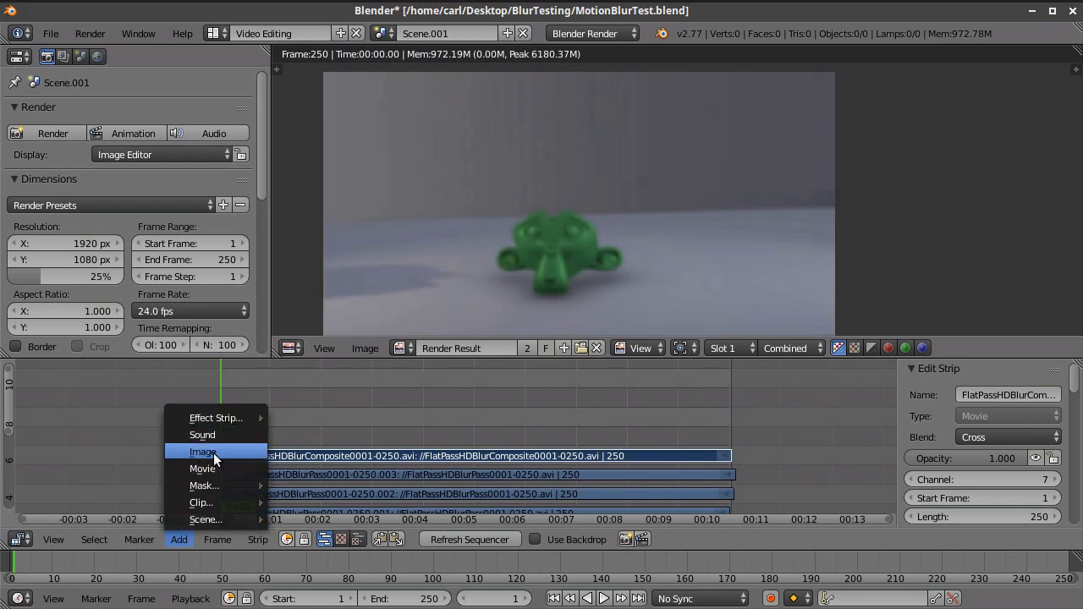
click(214, 467)
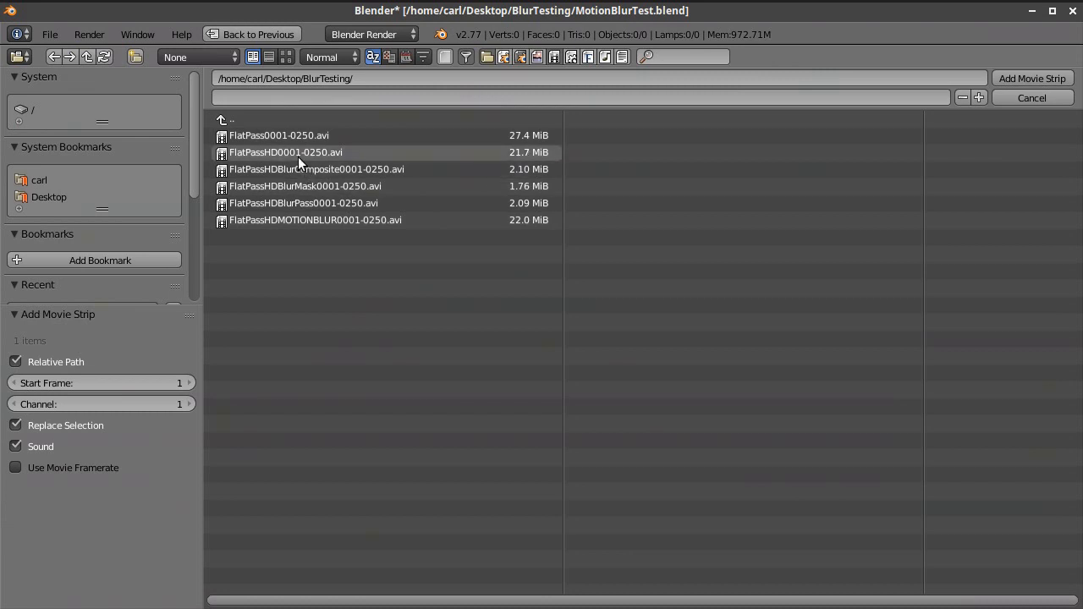
click(333, 200)
click(1015, 79)
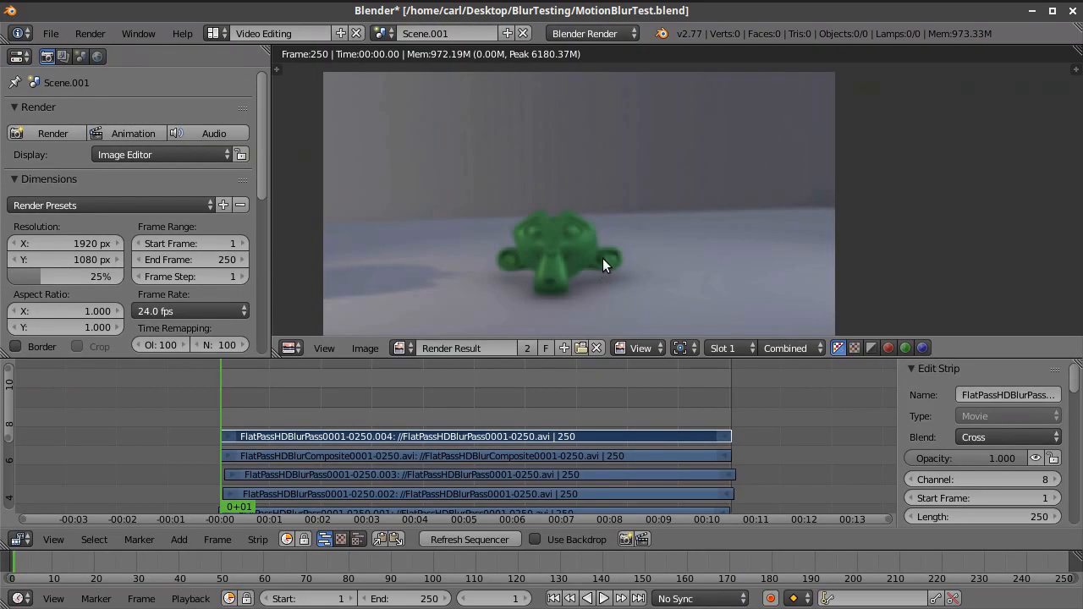
Mute the channel 8 blur pass strip and show frame 90 in the sequencer preview in place of the render result.
click(1036, 457)
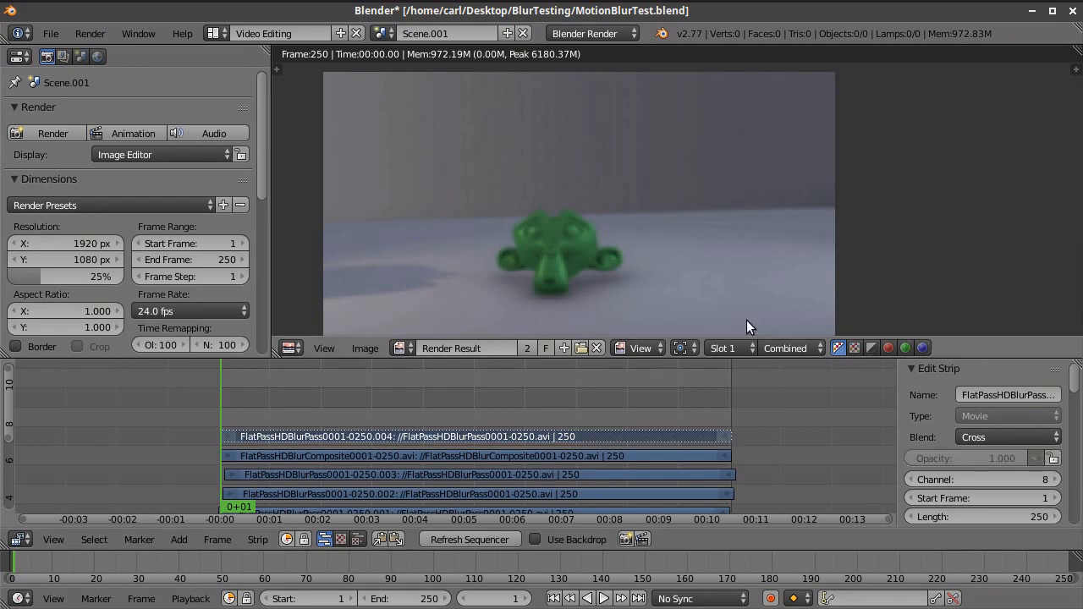
click(401, 396)
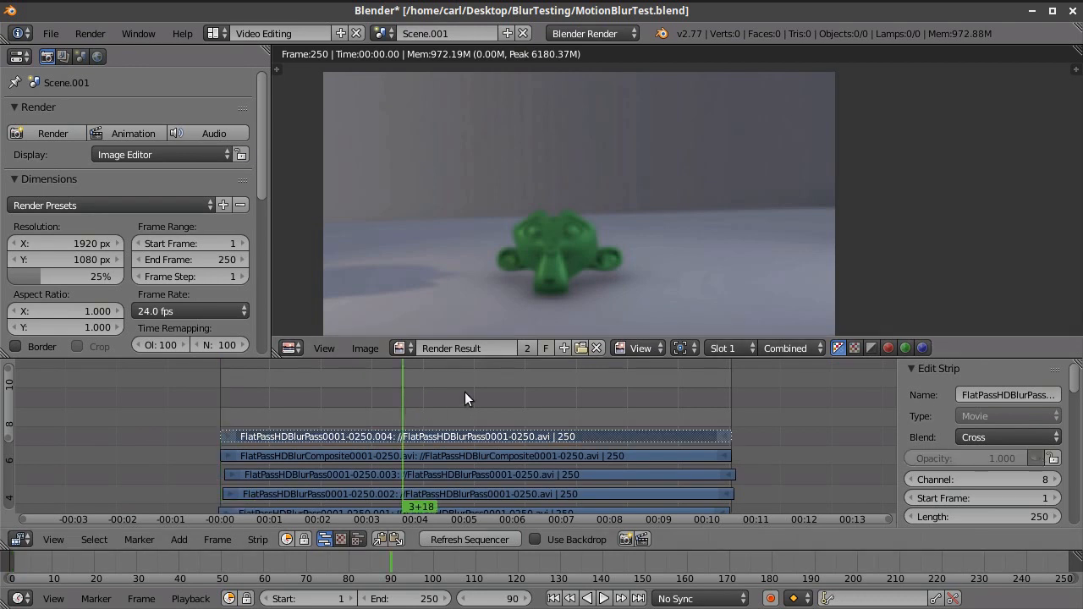
click(290, 348)
click(334, 198)
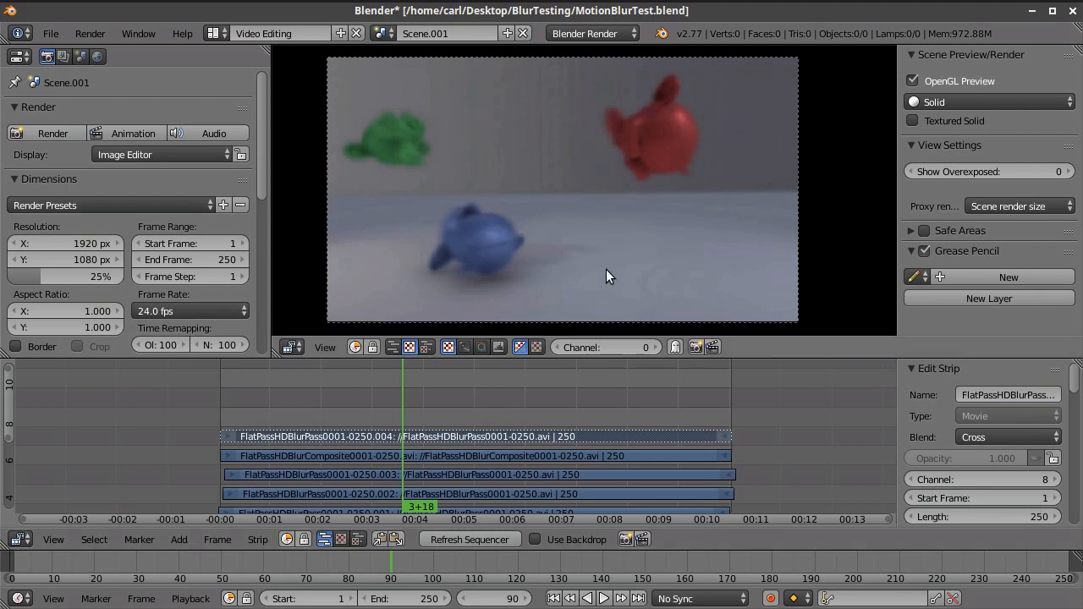
Compare the blur composite with the blur pass at frame 90 by repeatedly unmuting and muting the channel 8 strip.
click(1034, 458)
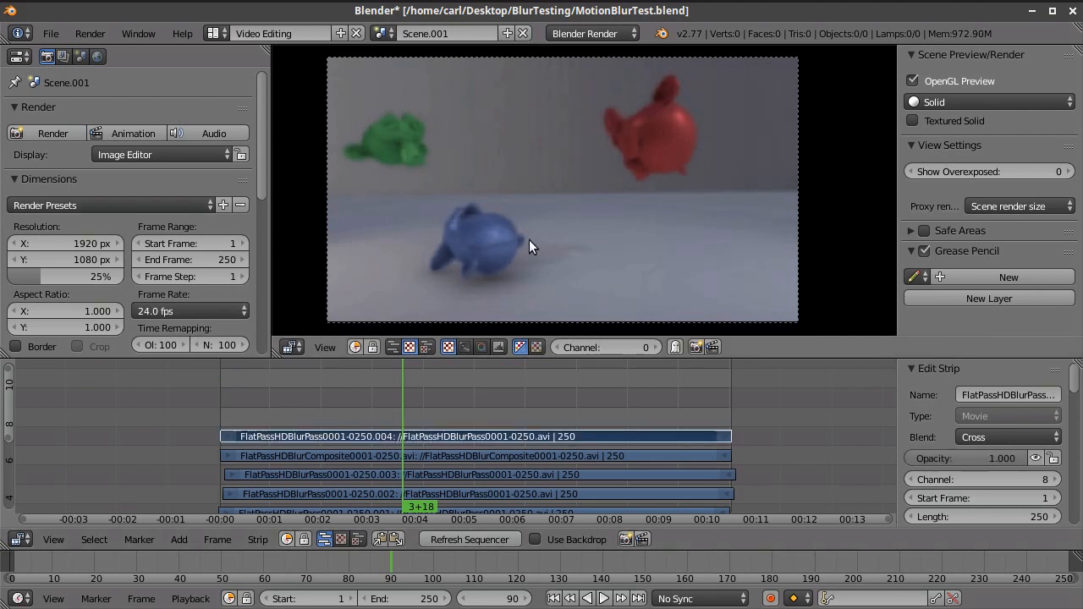
click(1034, 458)
scroll(638, 268, down, 3)
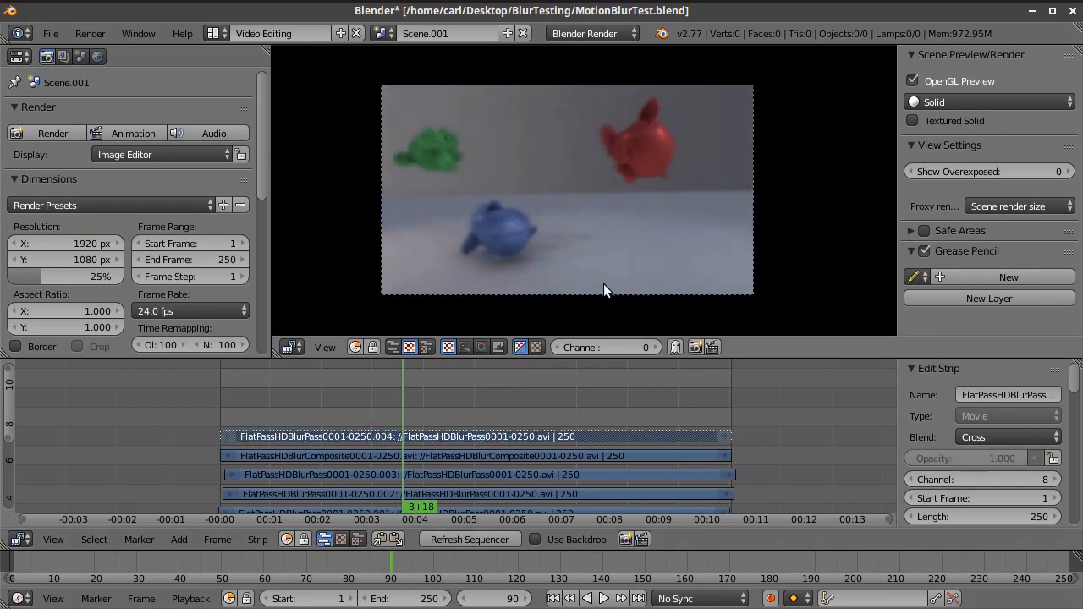
scroll(639, 240, up, 1)
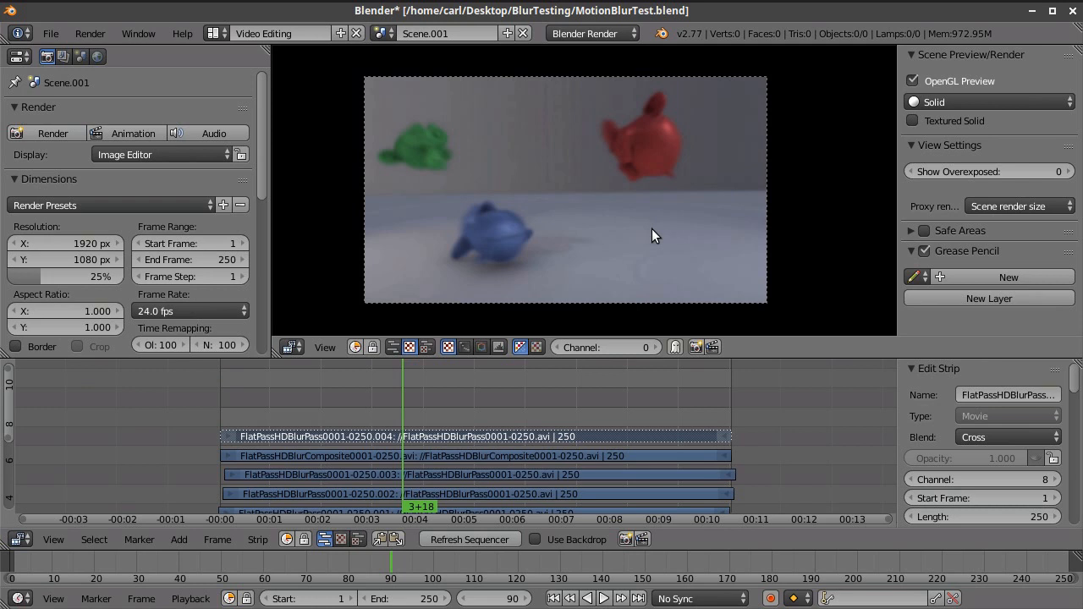
scroll(609, 164, up, 2)
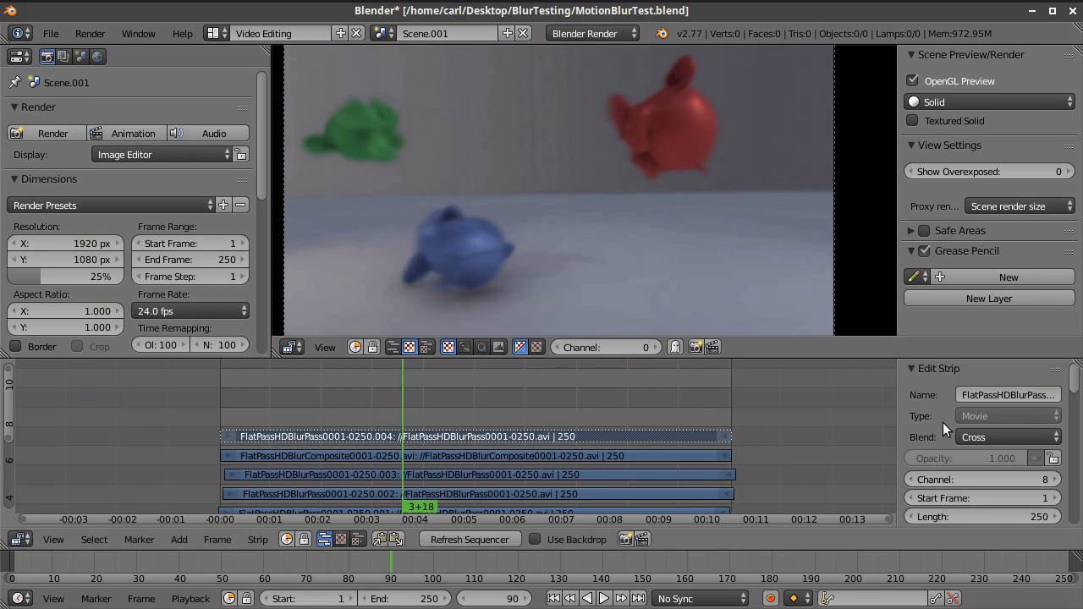
click(1034, 458)
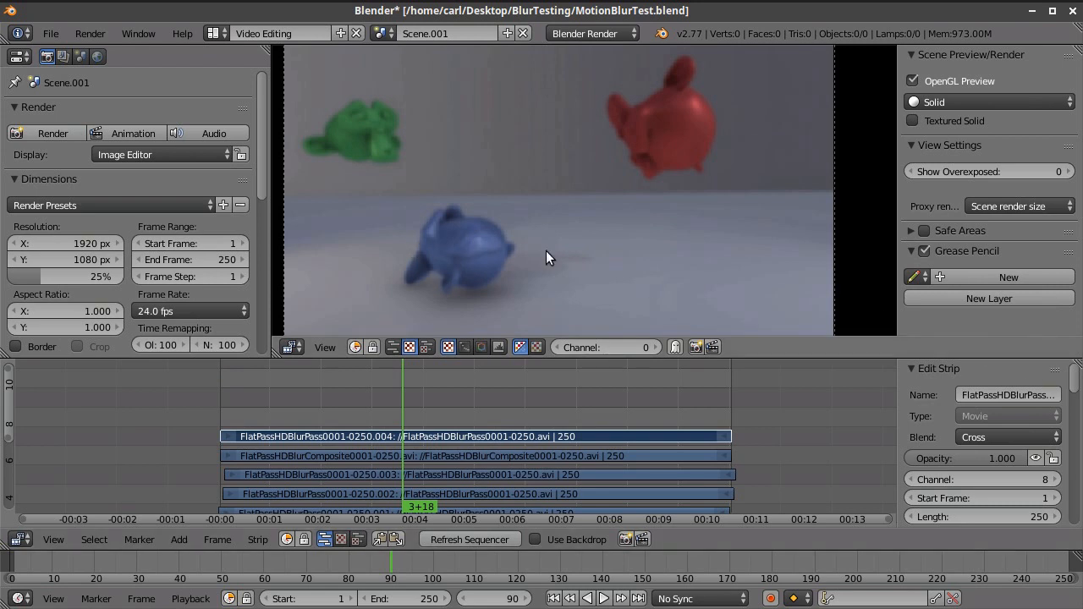
click(1036, 458)
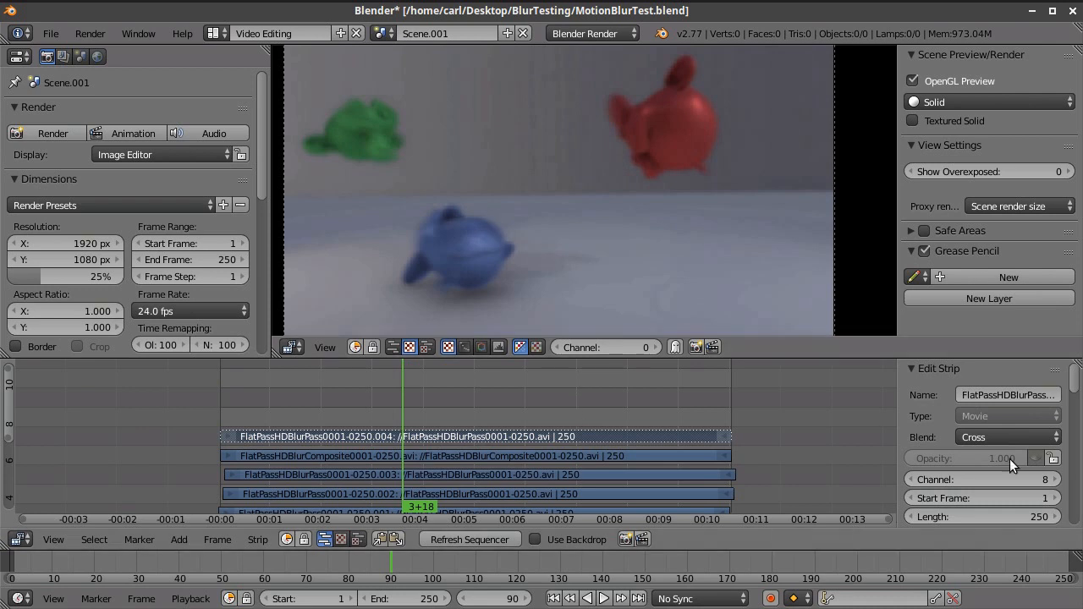
click(1035, 458)
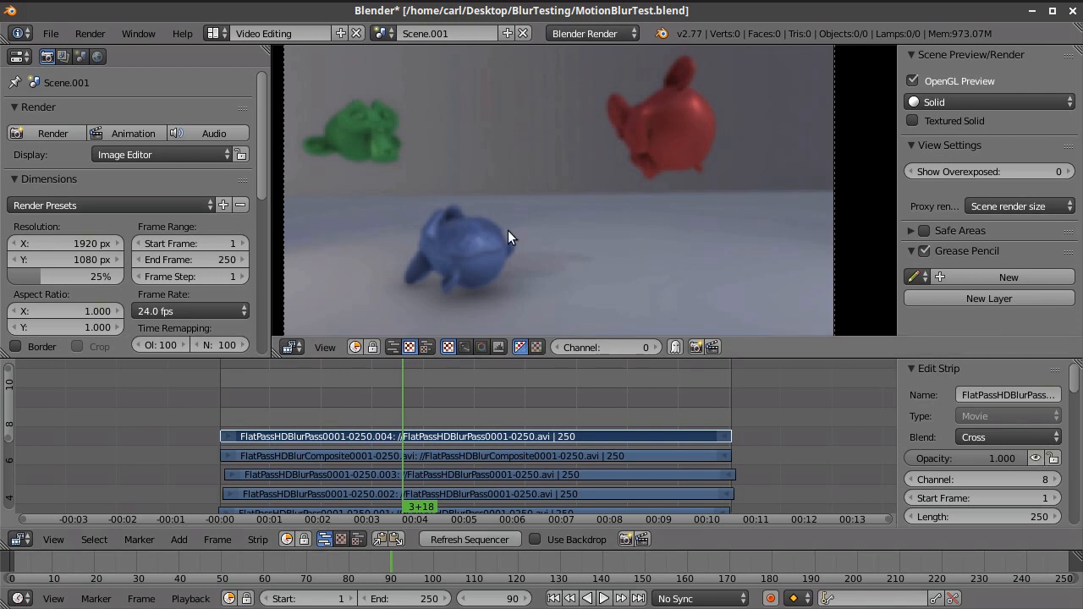
click(1037, 458)
scroll(679, 222, down, 1)
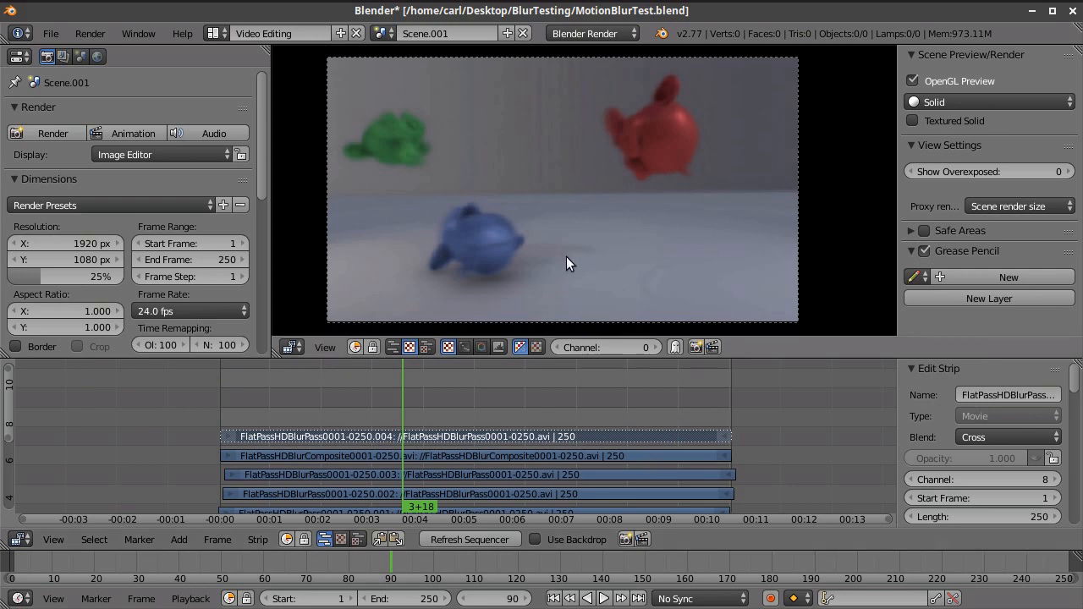
Set the saturation of the channel 7 blur composite strip to 0.
right_click(597, 457)
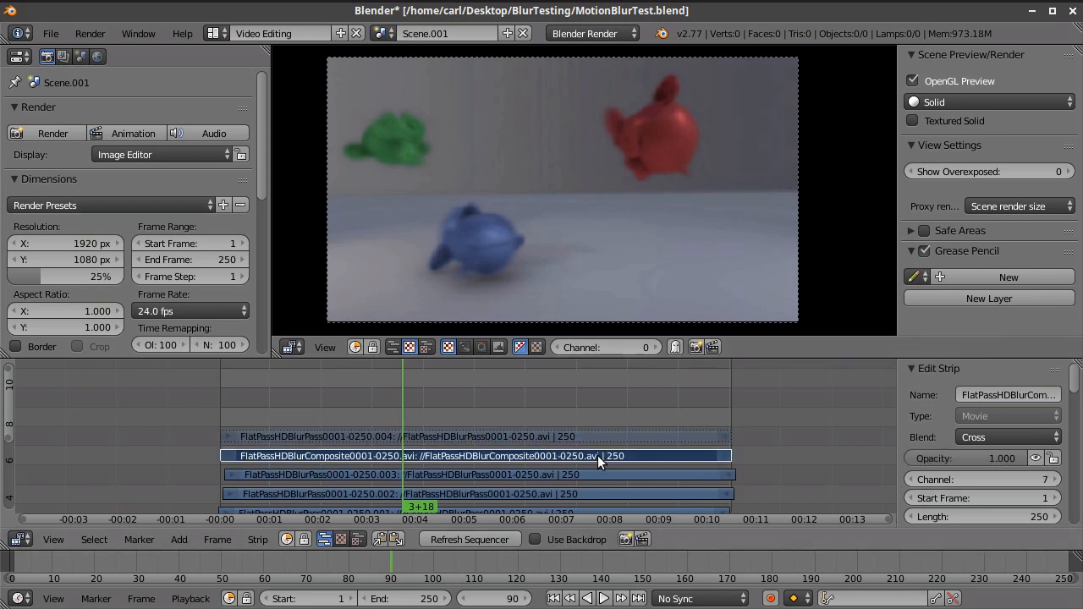
scroll(975, 449, down, 10)
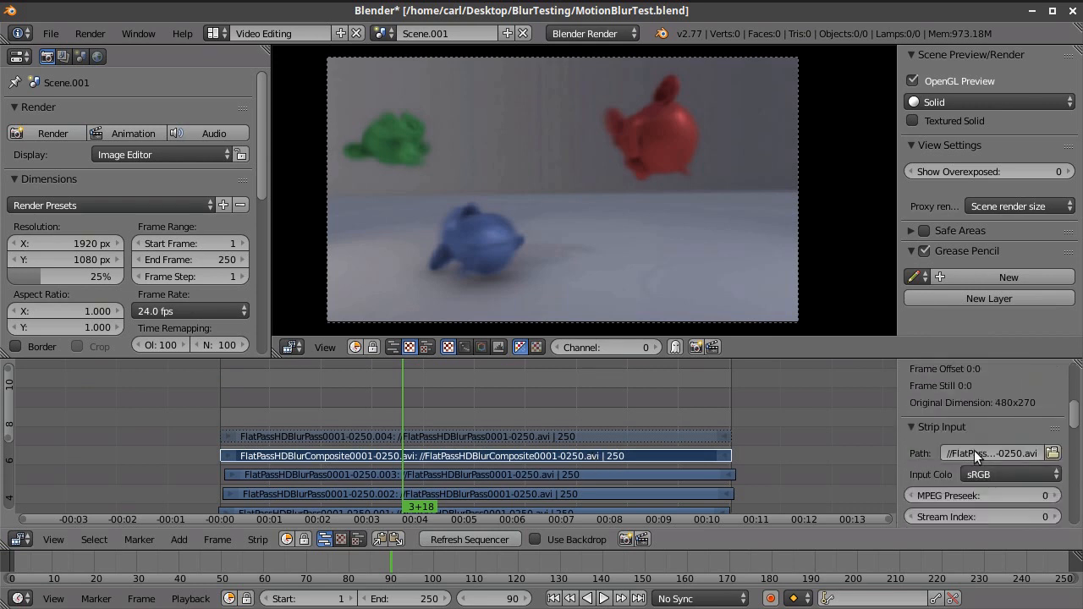
scroll(976, 454, down, 6)
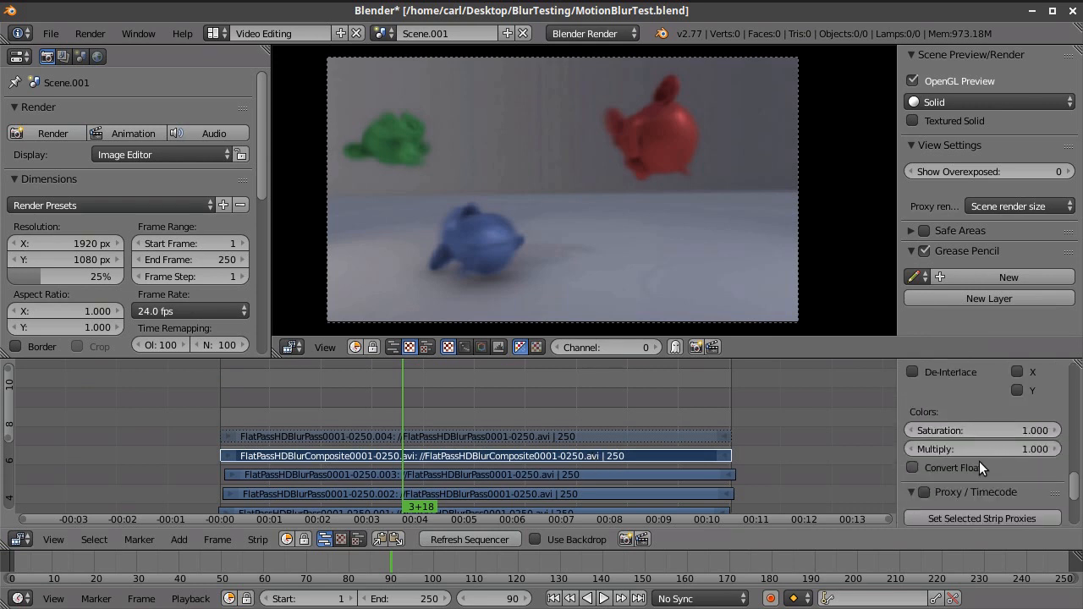
drag(1028, 429, 939, 430)
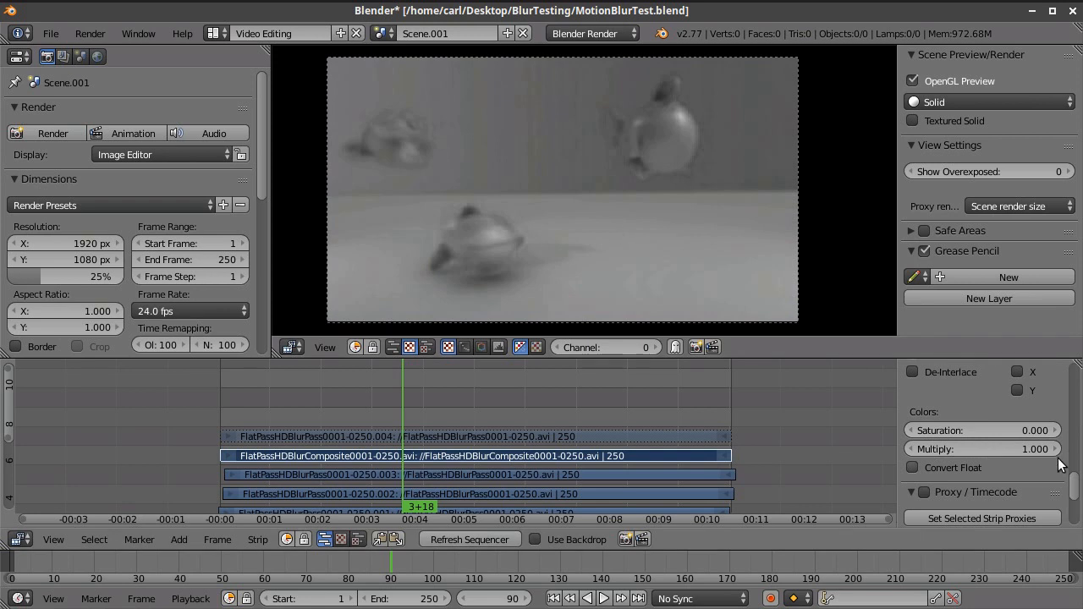
Add a Curves modifier to the FlatPassHDBlurComposite strip and reverse its curve endpoints so the image is inverted.
scroll(1038, 466, down, 4)
click(1007, 471)
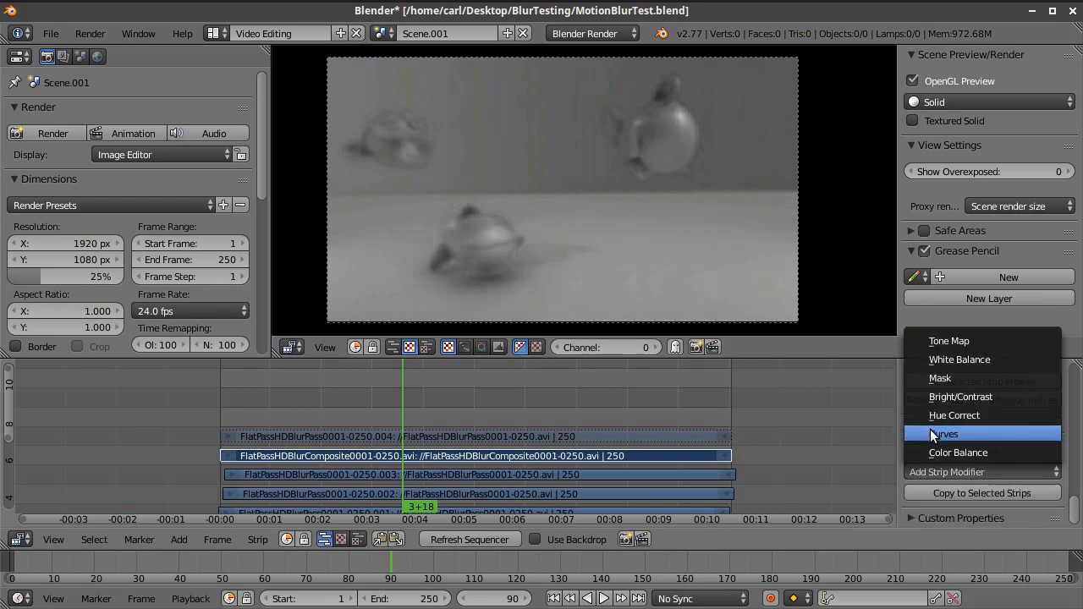
click(930, 429)
scroll(973, 419, down, 5)
drag(908, 492, 909, 361)
drag(1057, 363, 1057, 495)
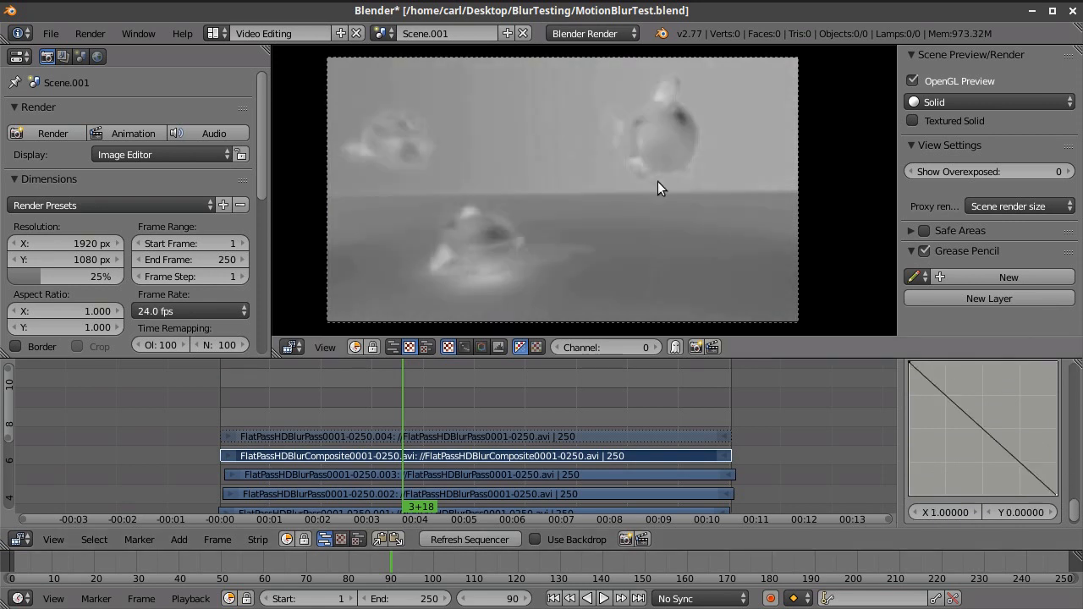
Unmute the FlatPassHDBlurPass0001-0250.004 strip above the composite strip.
right_click(649, 435)
scroll(1001, 437, up, 8)
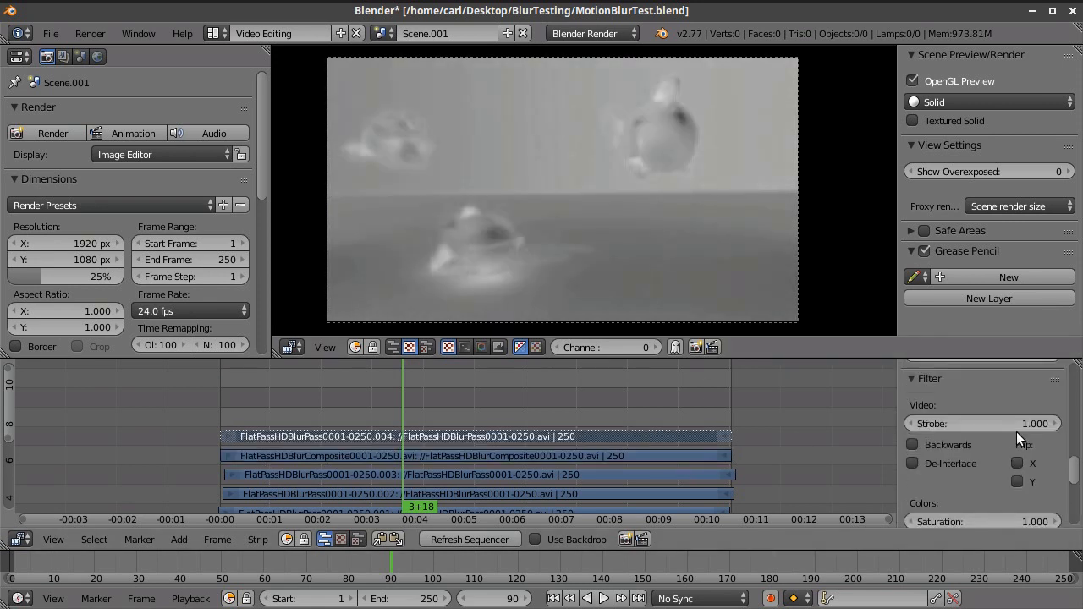
scroll(1048, 446, up, 10)
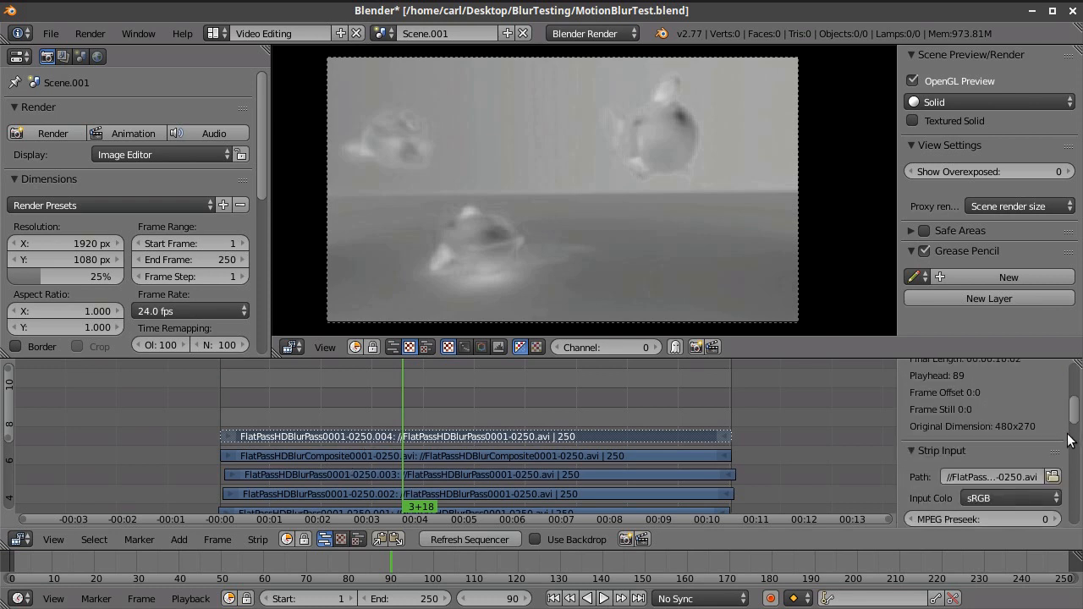
click(1049, 448)
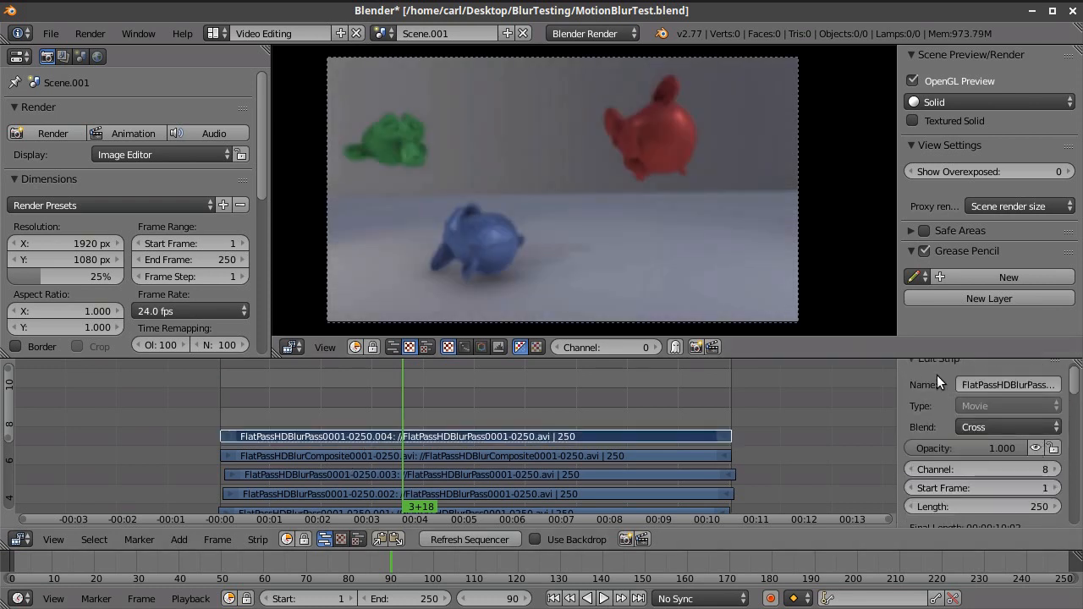
Set the colour saturation of the FlatPassHDBlurPass .004 strip to 0.
scroll(1019, 461, down, 4)
scroll(1015, 461, down, 8)
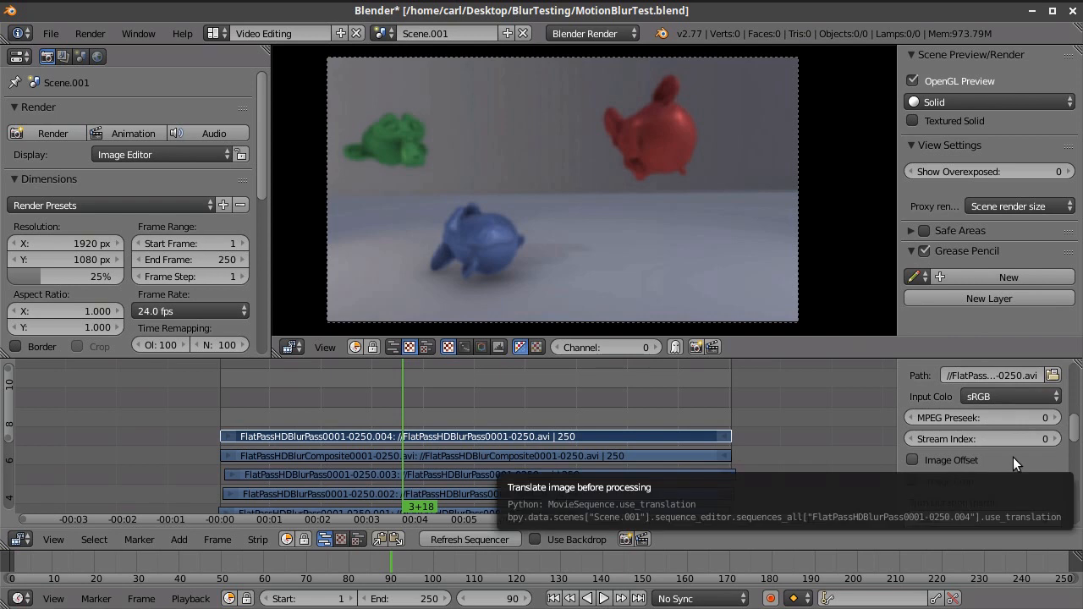
scroll(1006, 460, down, 2)
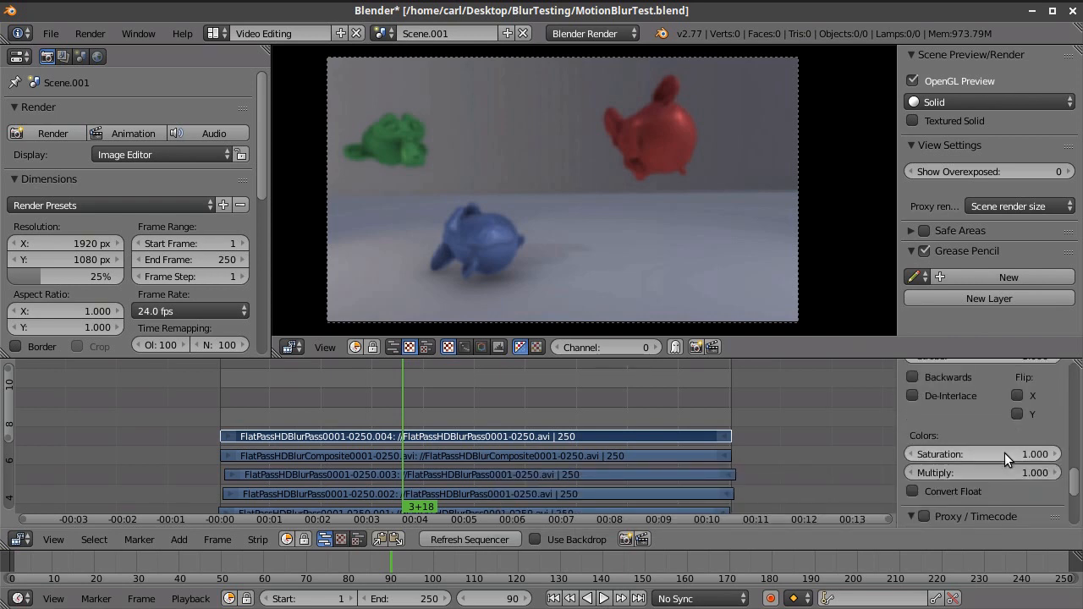
drag(1034, 455, 930, 455)
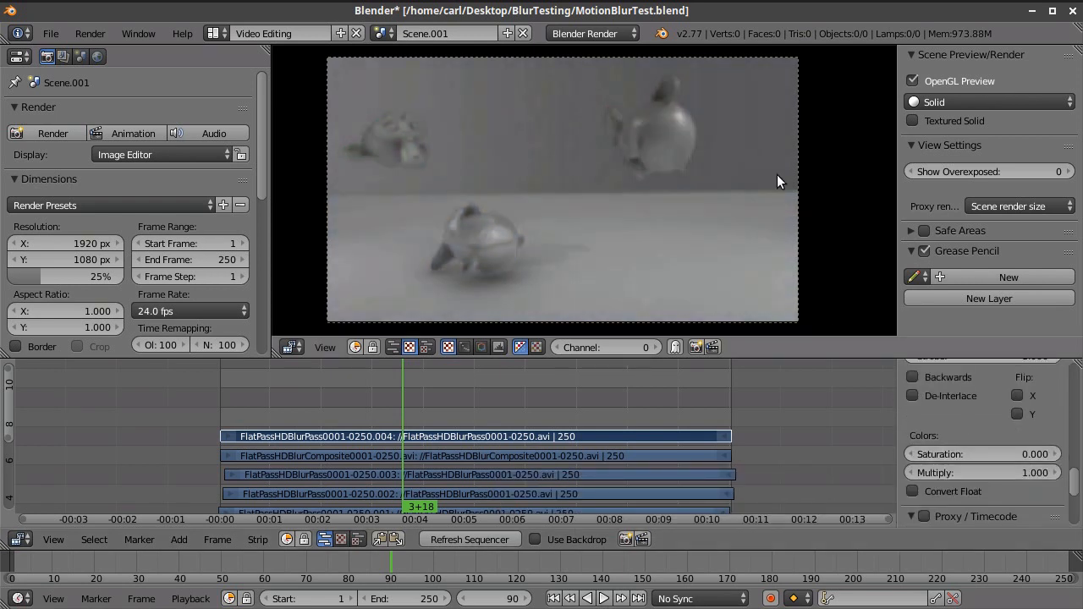
Mute and unmute the .004 strip to compare it with the inverted composite beneath.
scroll(1077, 433, up, 10)
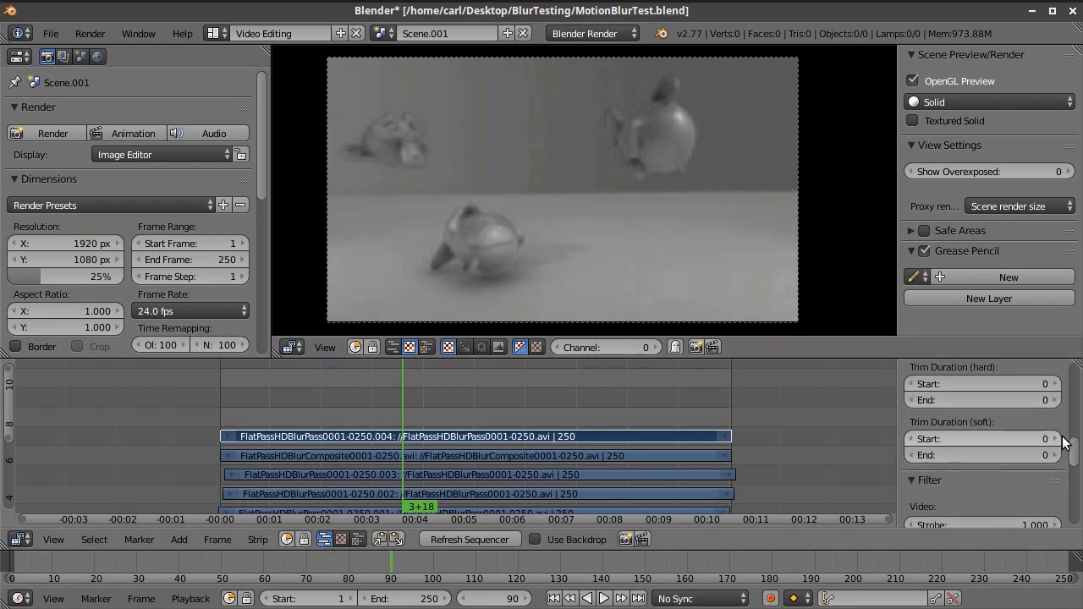
scroll(1076, 434, up, 1)
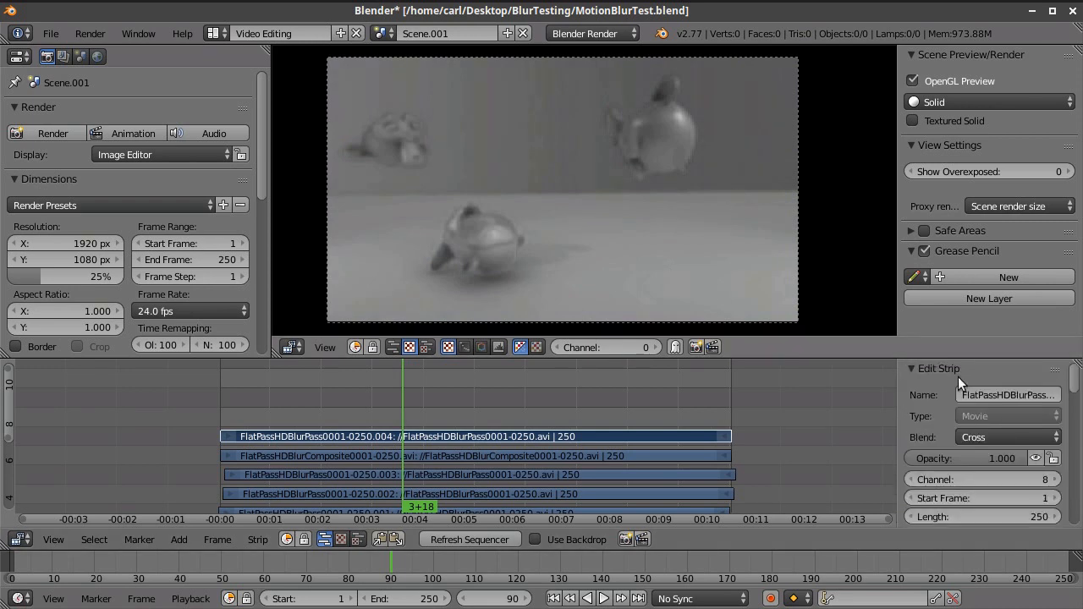
click(1034, 458)
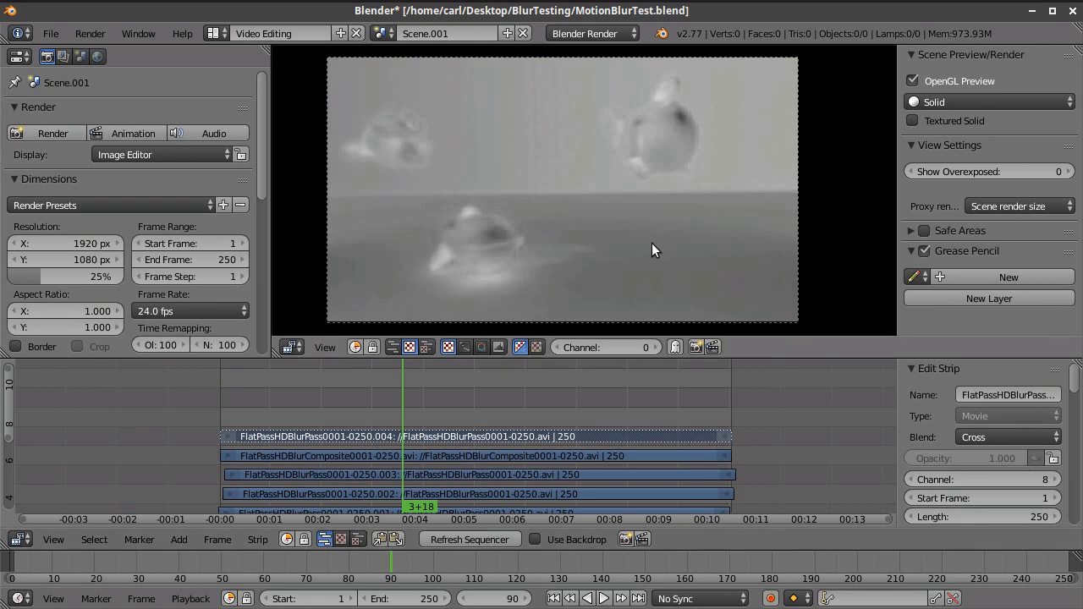
click(1036, 457)
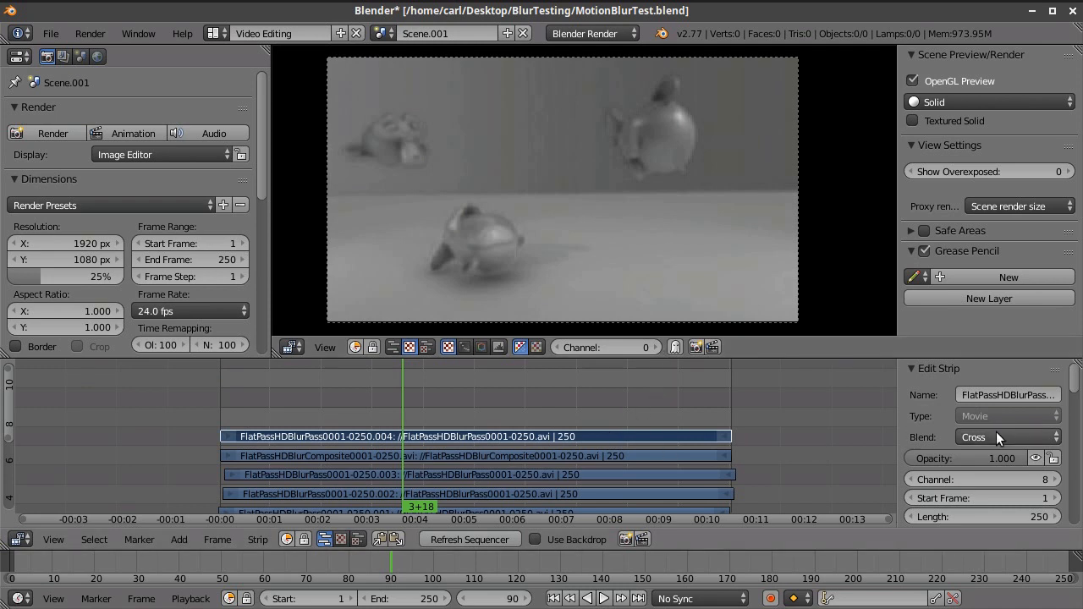
Set the opacity of the .004 strip to 0.5 so it blends evenly with the inverted composite.
click(981, 457)
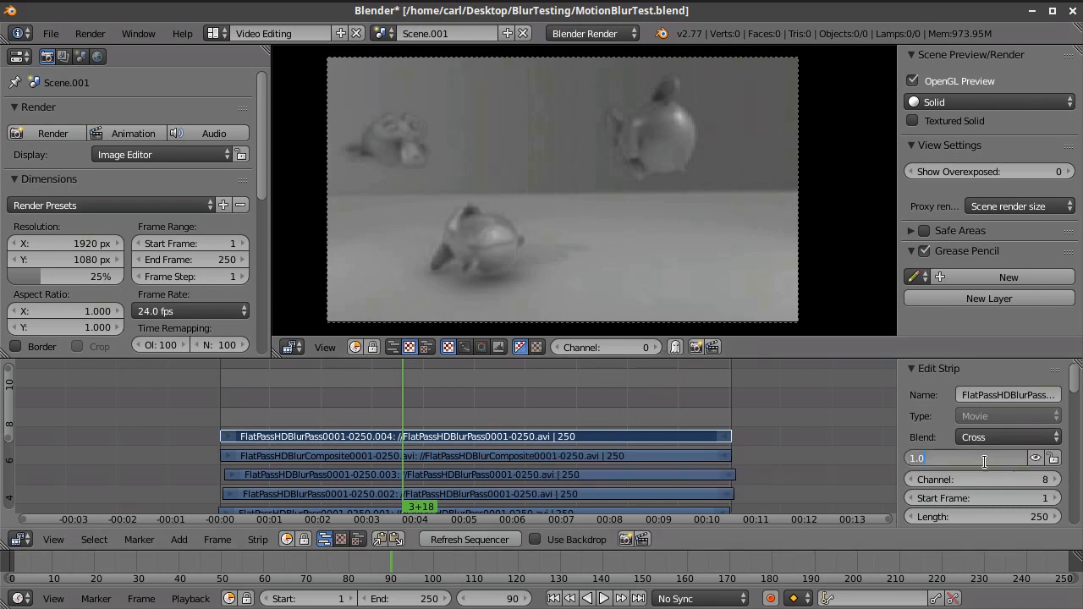
text(0.5)
key(Return)
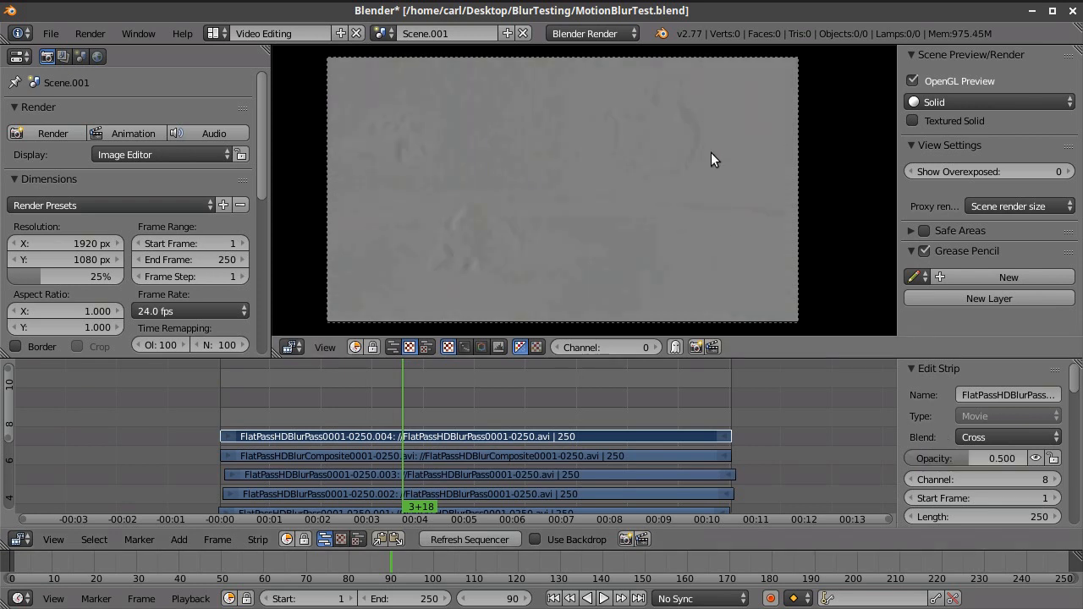
Play the blended difference image from frame 90, stop near frame 96 and examine the object edges up close.
scroll(710, 188, up, 1)
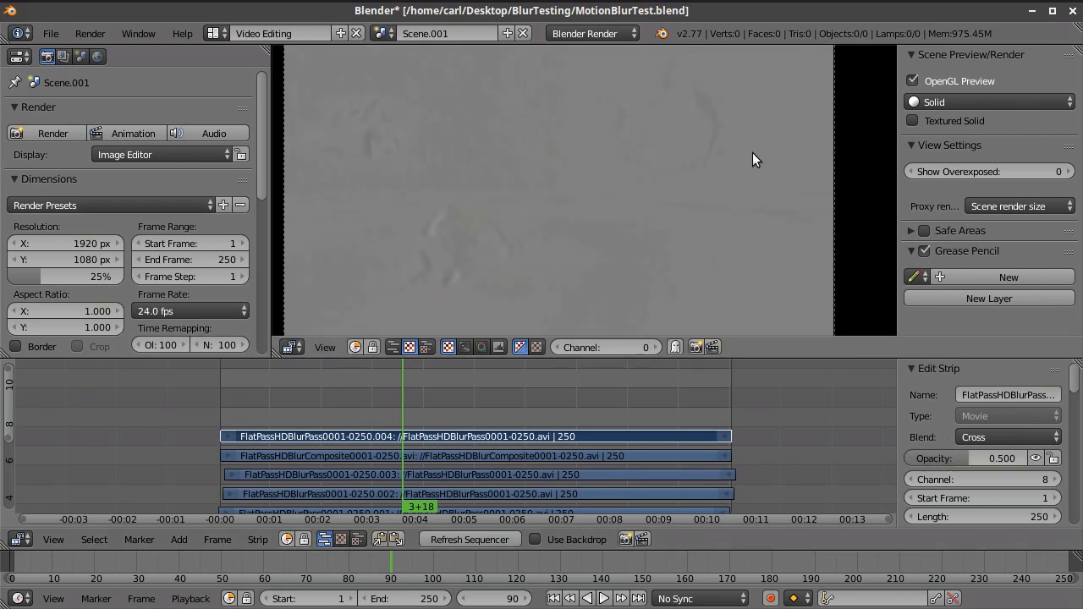
scroll(763, 182, up, 2)
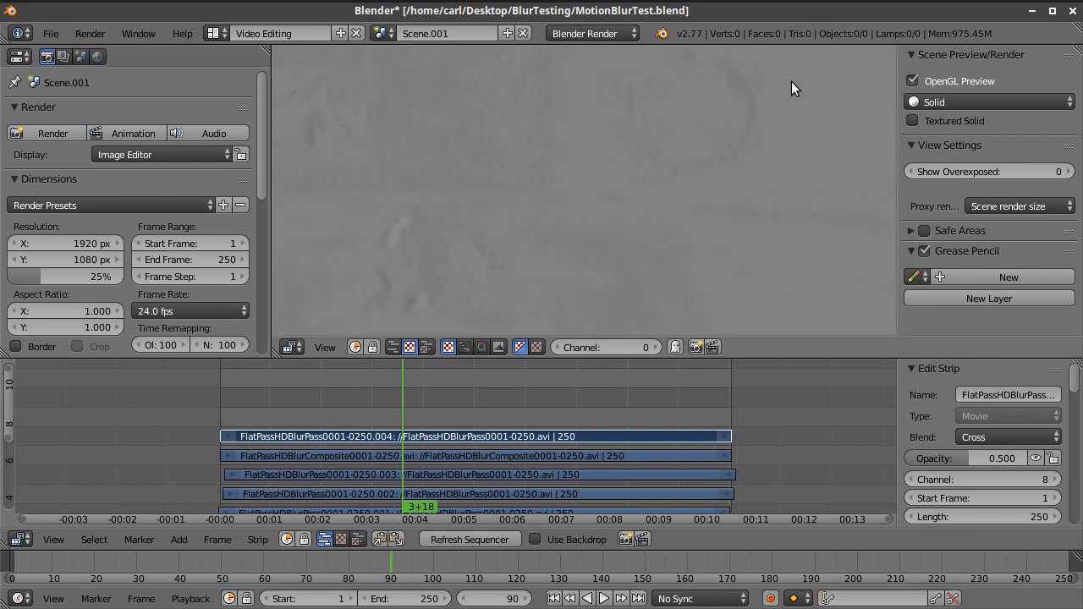
scroll(806, 102, down, 2)
key(alt+a)
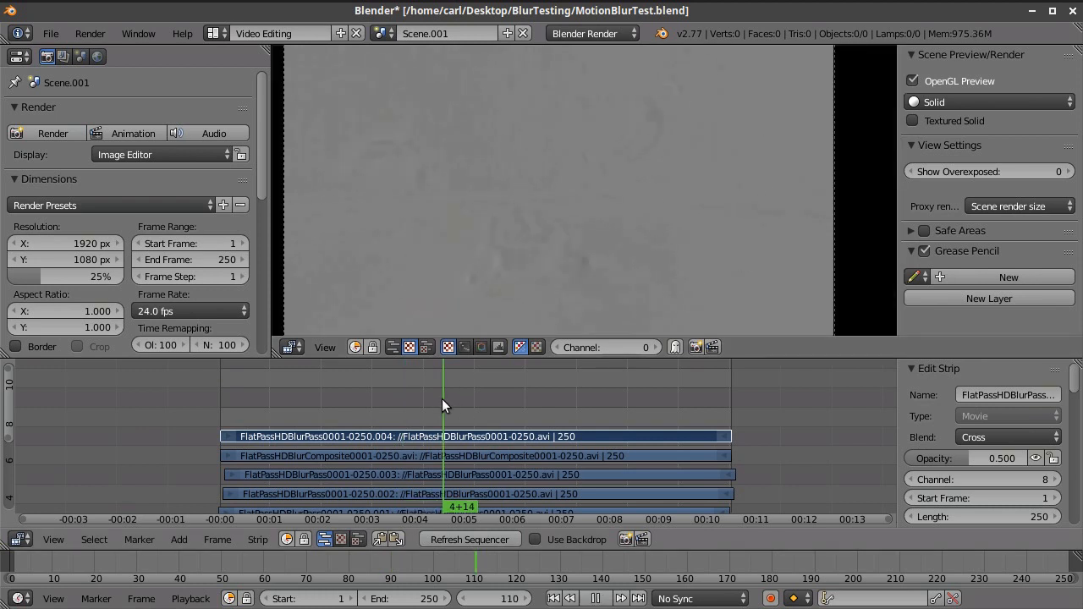
drag(492, 405, 410, 398)
key(alt+a)
scroll(466, 212, up, 2)
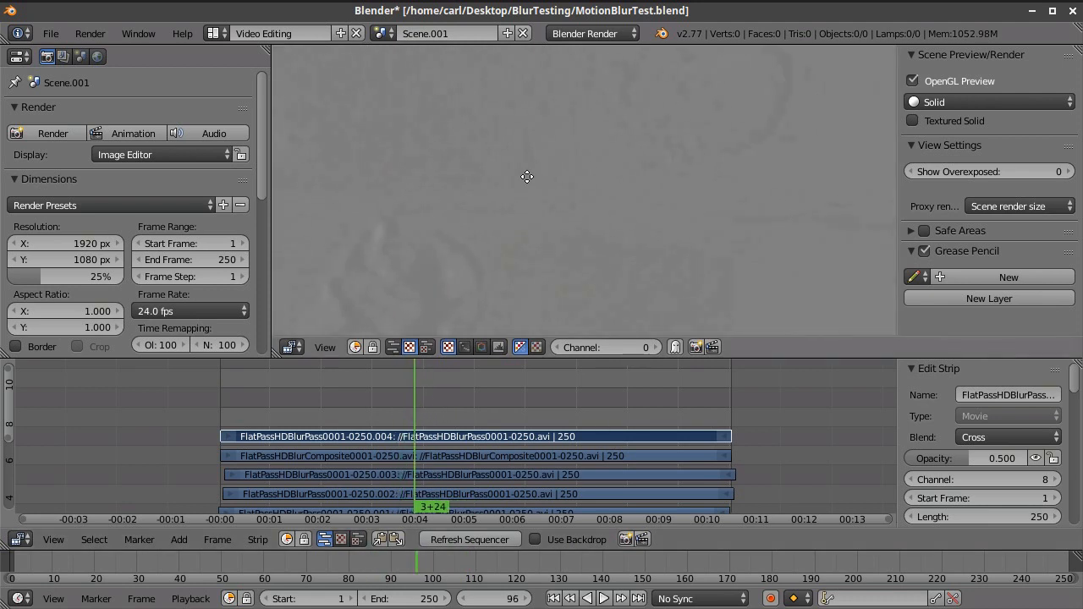
scroll(605, 122, down, 2)
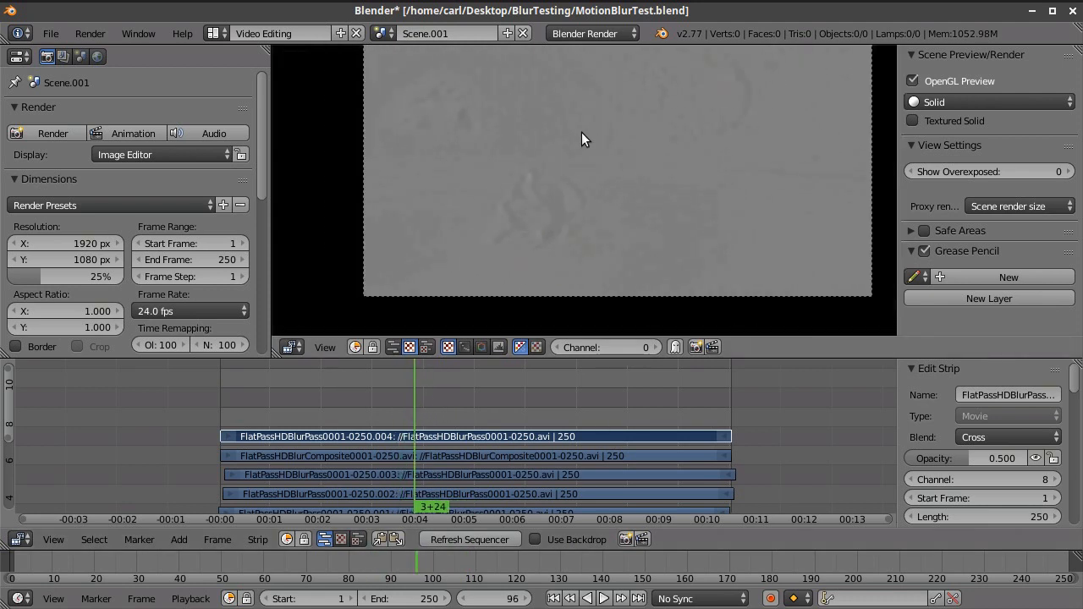
Scrub through frames 117, 118 and 147 and inspect the remaining blur differences around the moving objects.
drag(370, 398, 458, 405)
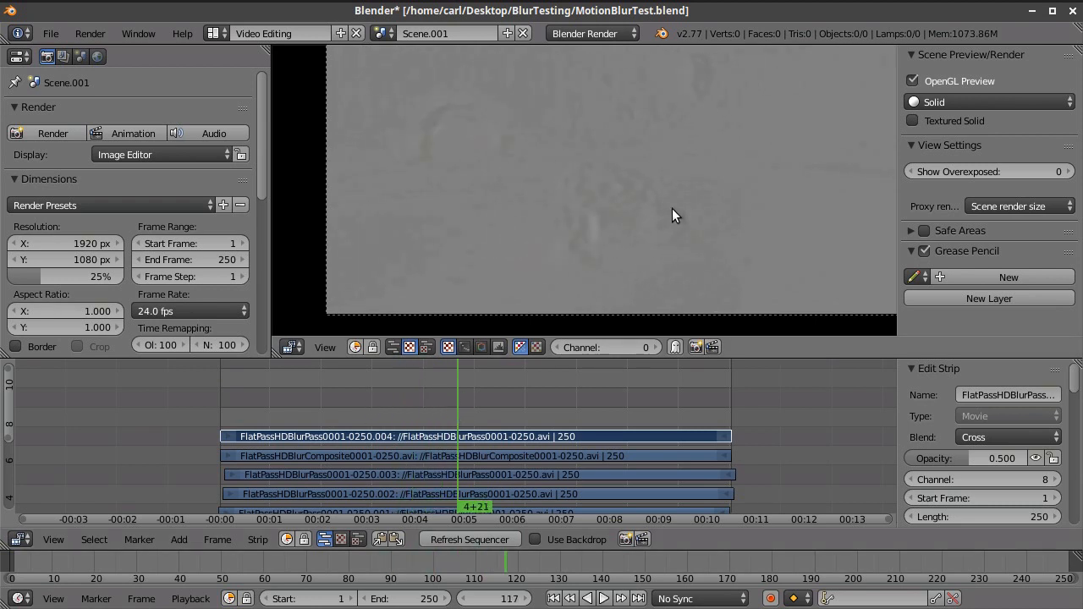
scroll(728, 139, up, 2)
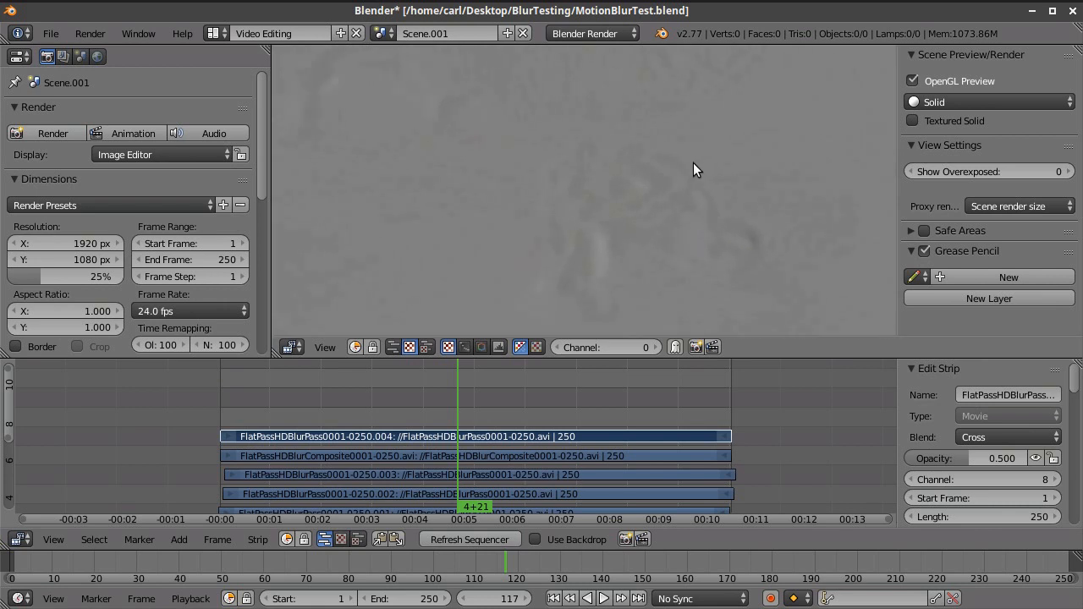
scroll(690, 173, down, 1)
drag(468, 443, 456, 414)
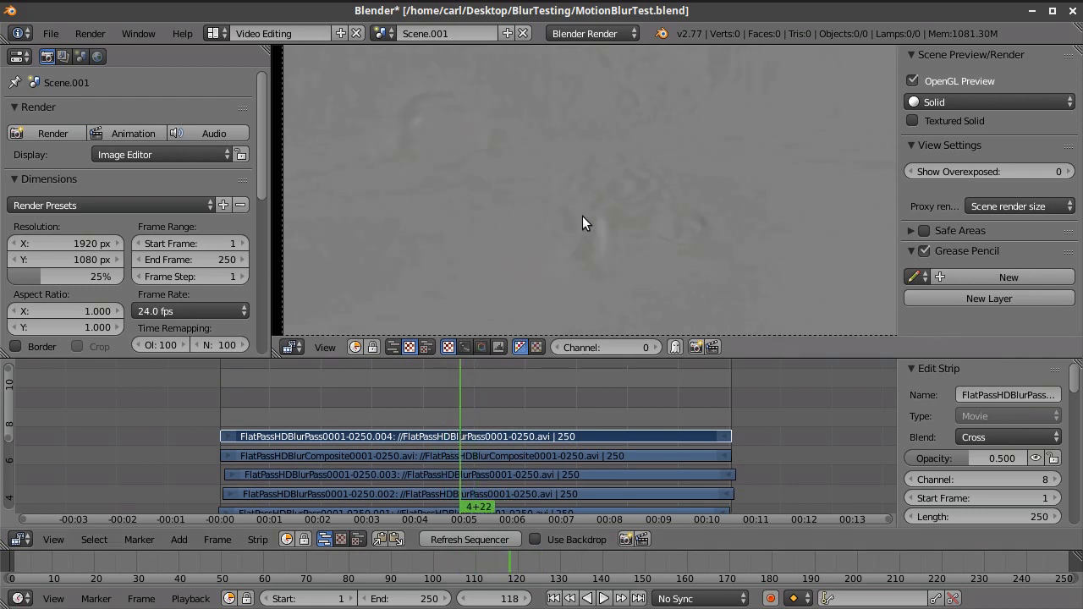
scroll(584, 219, down, 2)
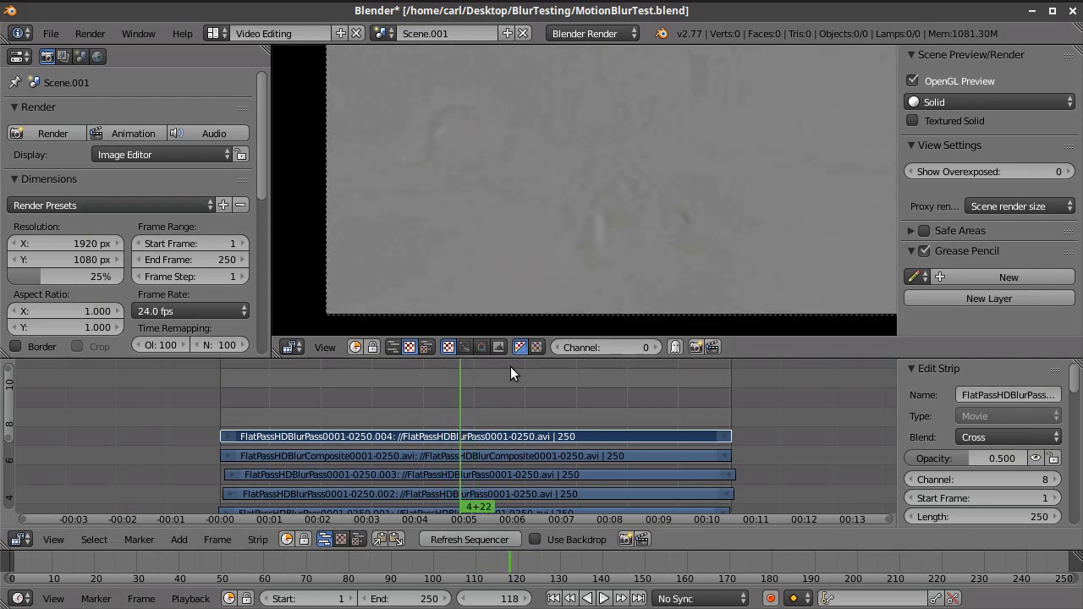
drag(489, 390, 518, 383)
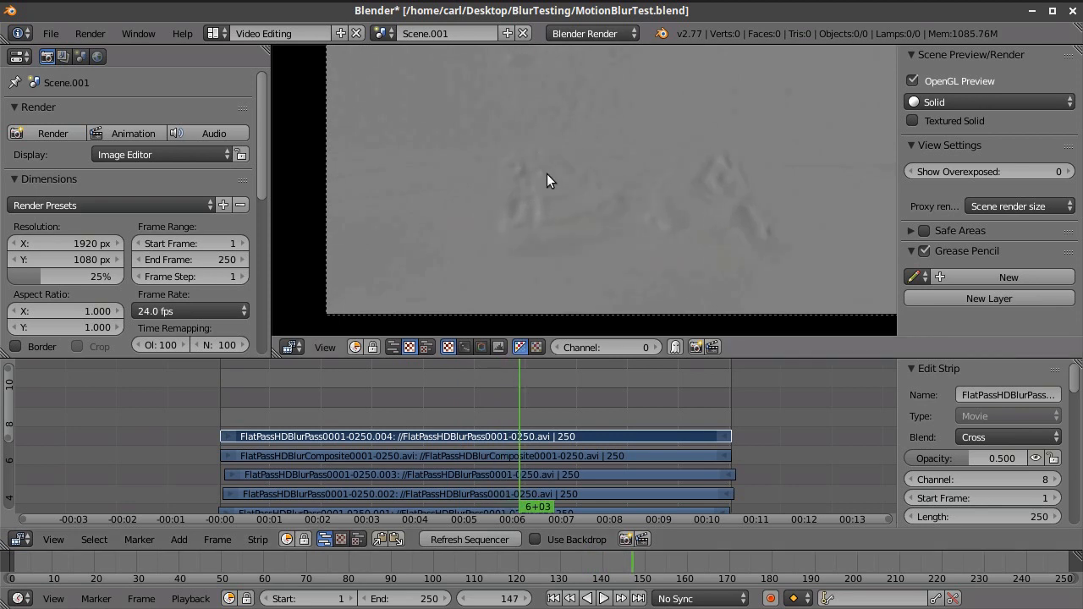
Play the difference image onward from frame 147, pausing at frames 188 and 231 to examine it, and return to frame 134.
key(alt+a)
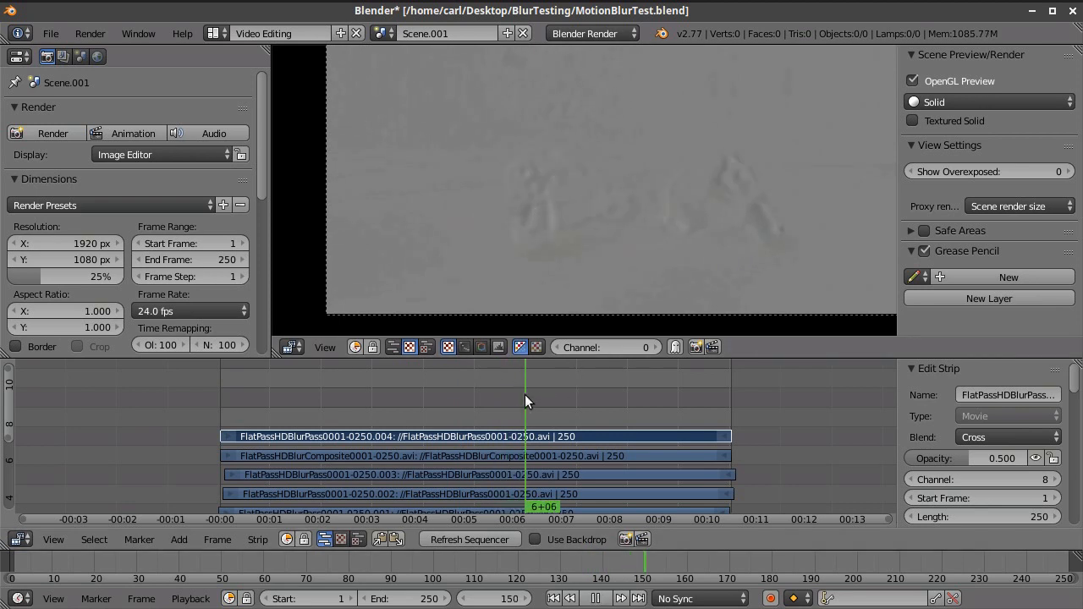
key(alt+a)
scroll(596, 200, up, 1)
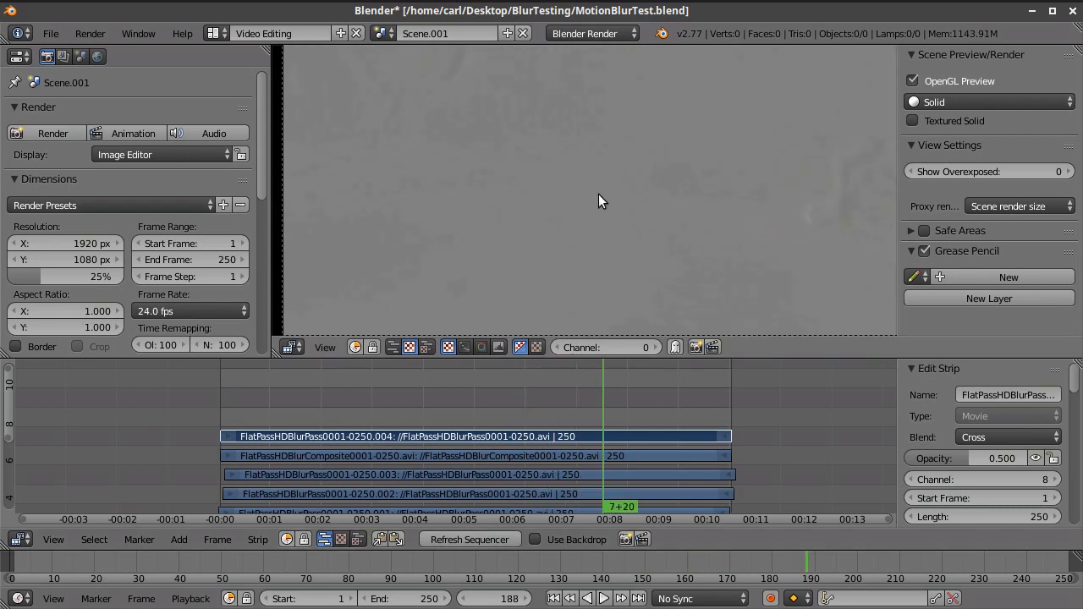
scroll(589, 178, down, 2)
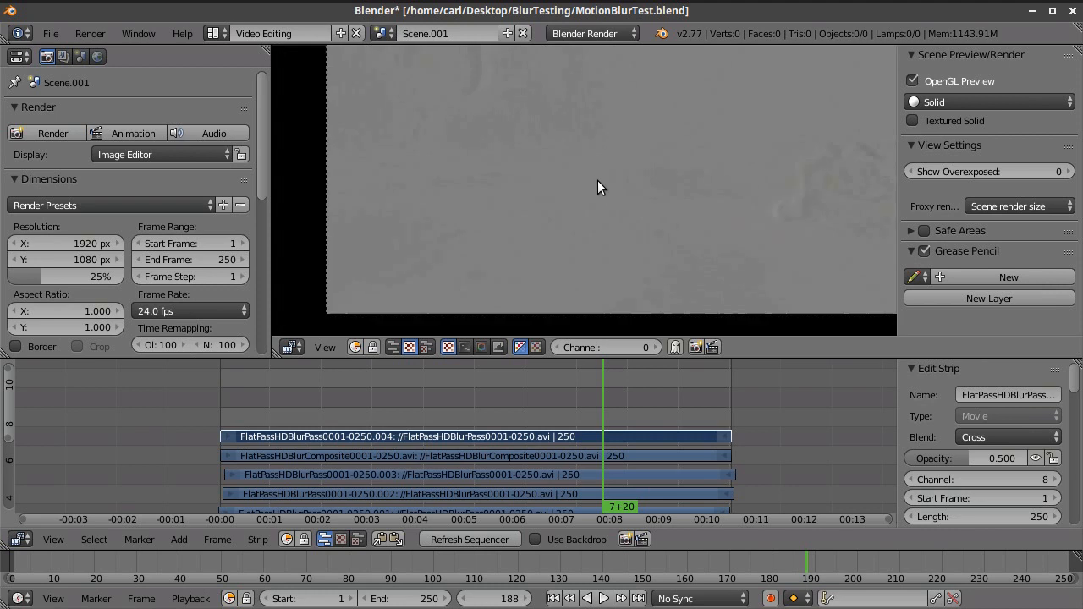
key(alt+a)
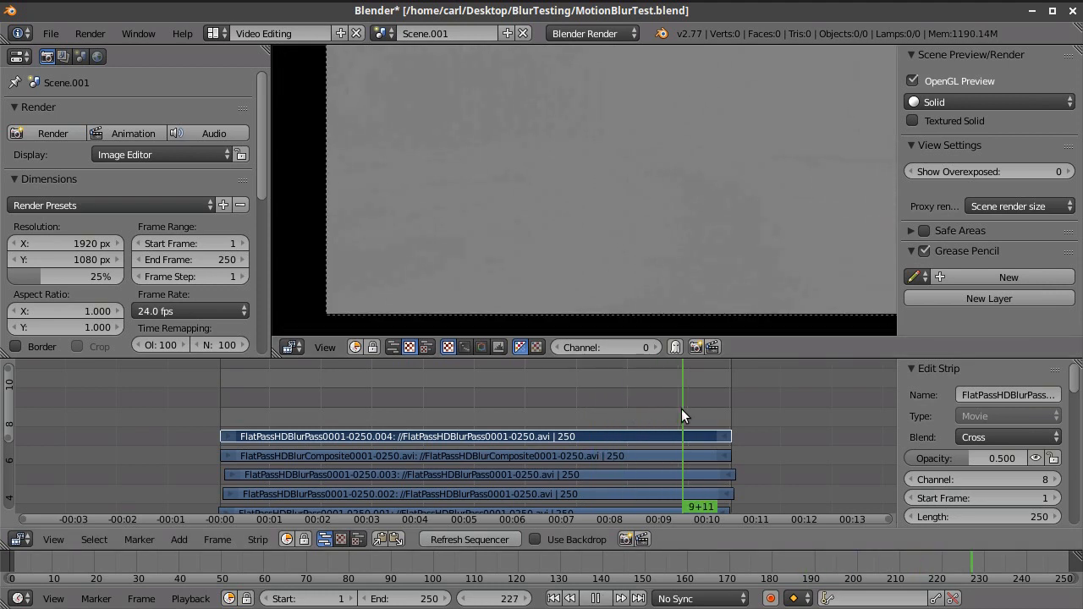
key(alt+a)
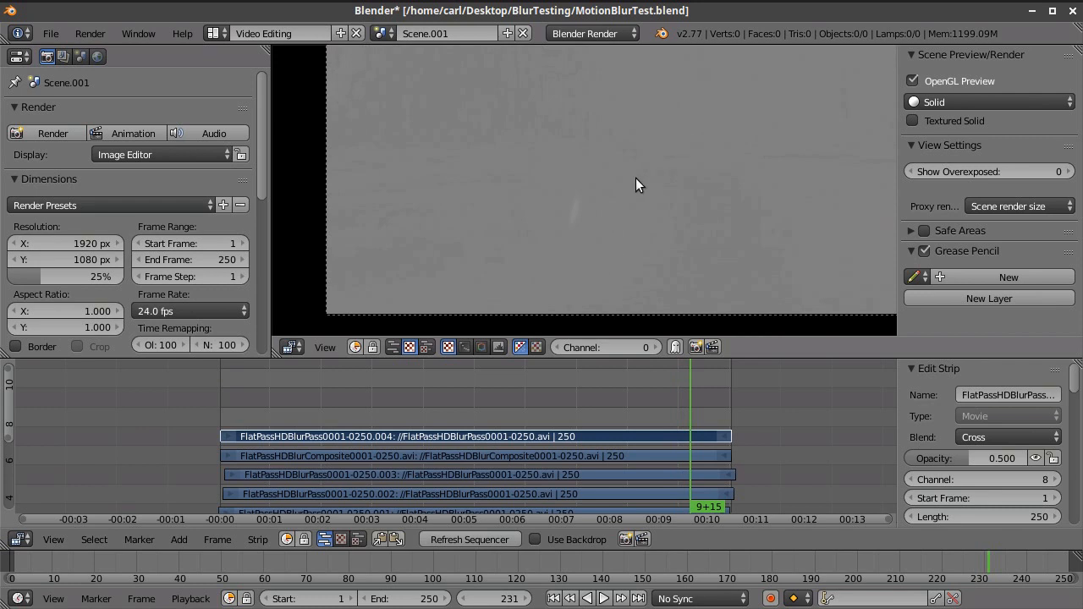
scroll(640, 186, down, 2)
key(alt+a)
drag(710, 398, 493, 392)
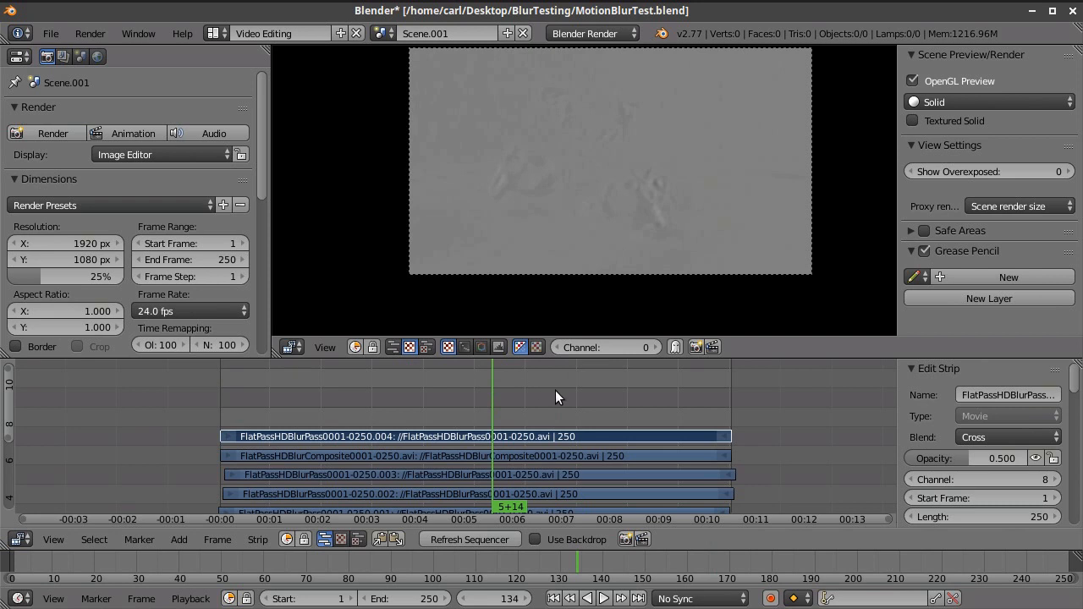
Combine the .004 strip and the FlatPassHDBlurComposite strip into one meta strip.
scroll(627, 404, down, 1)
middle_drag(630, 402, 616, 372)
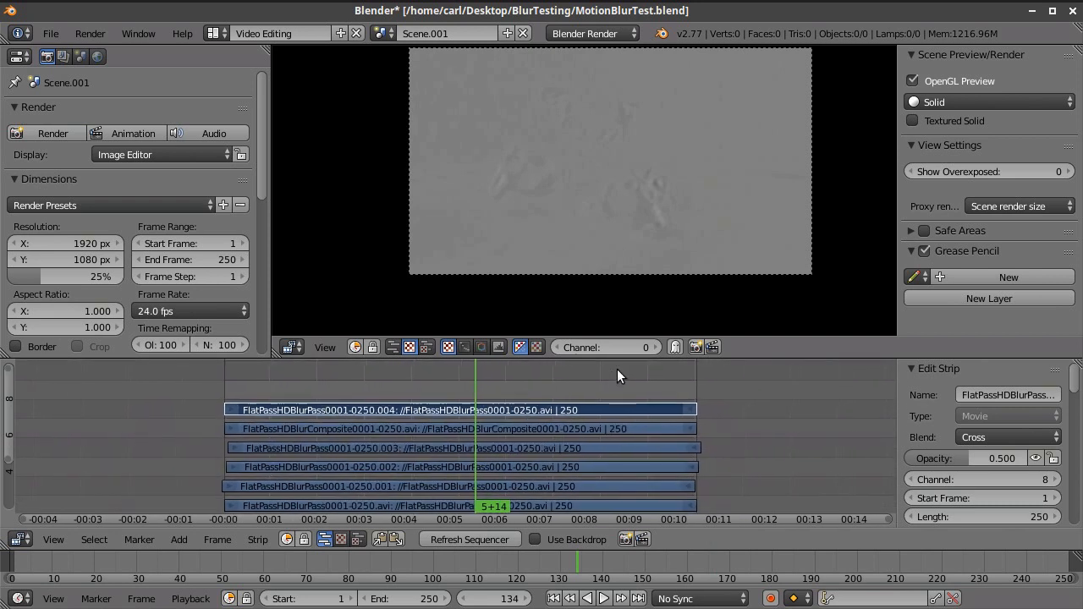
scroll(617, 372, up, 2)
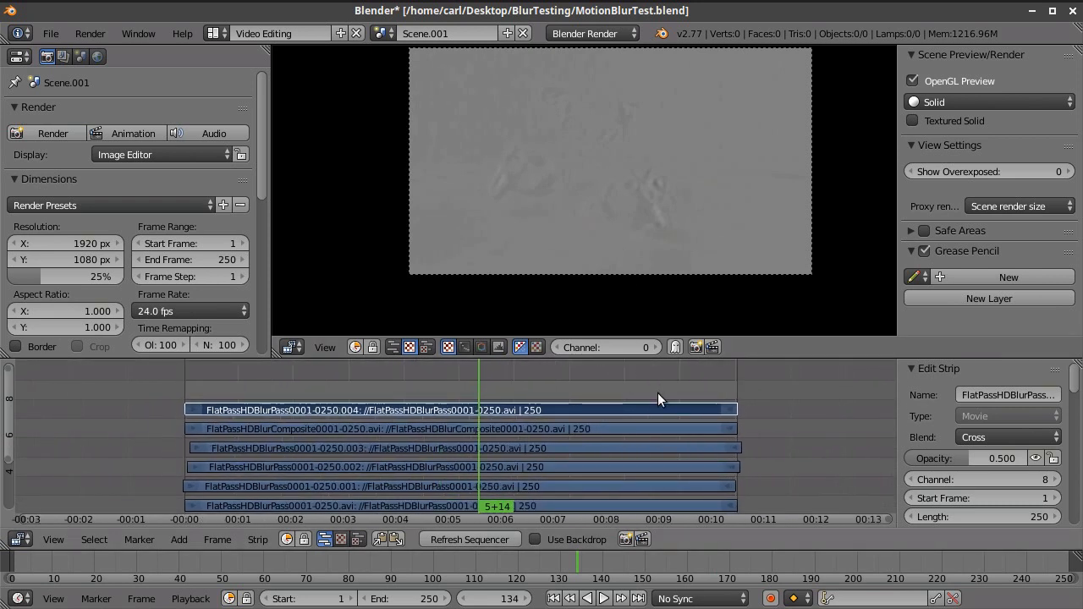
right_click(624, 430)
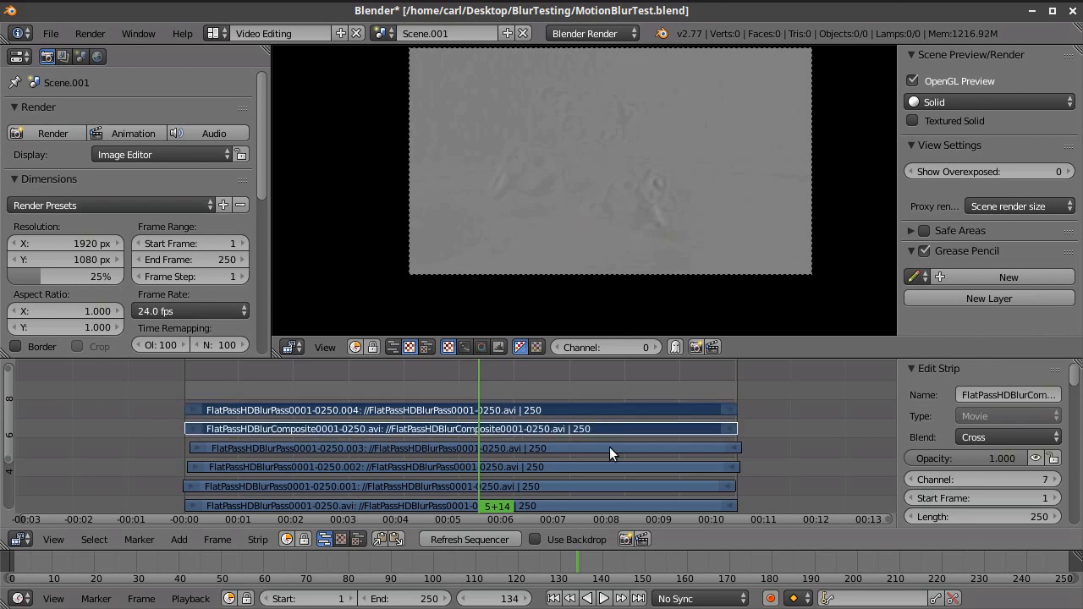
click(255, 539)
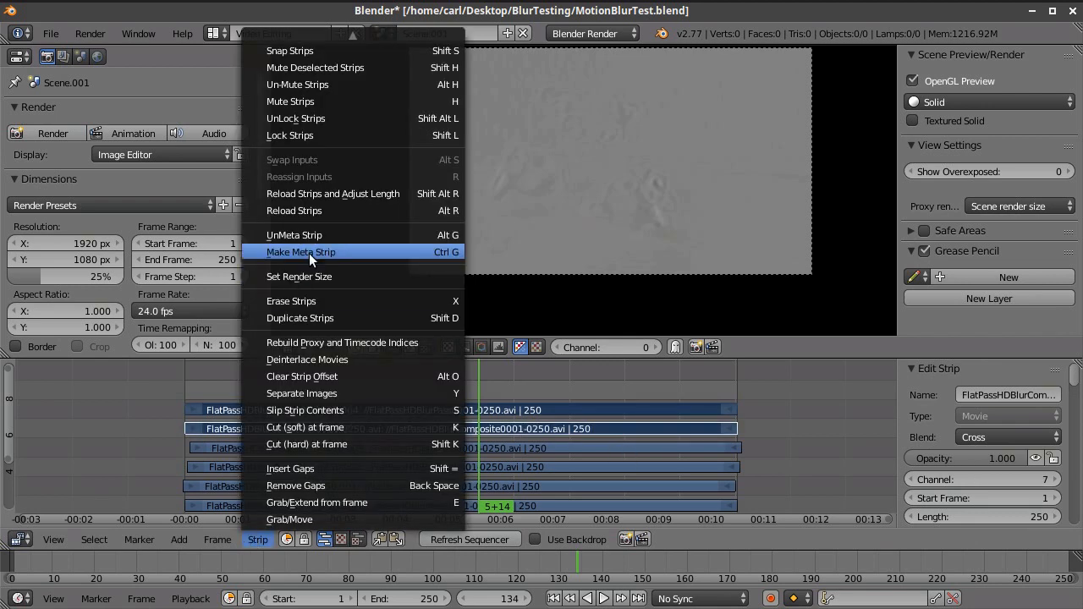
click(309, 253)
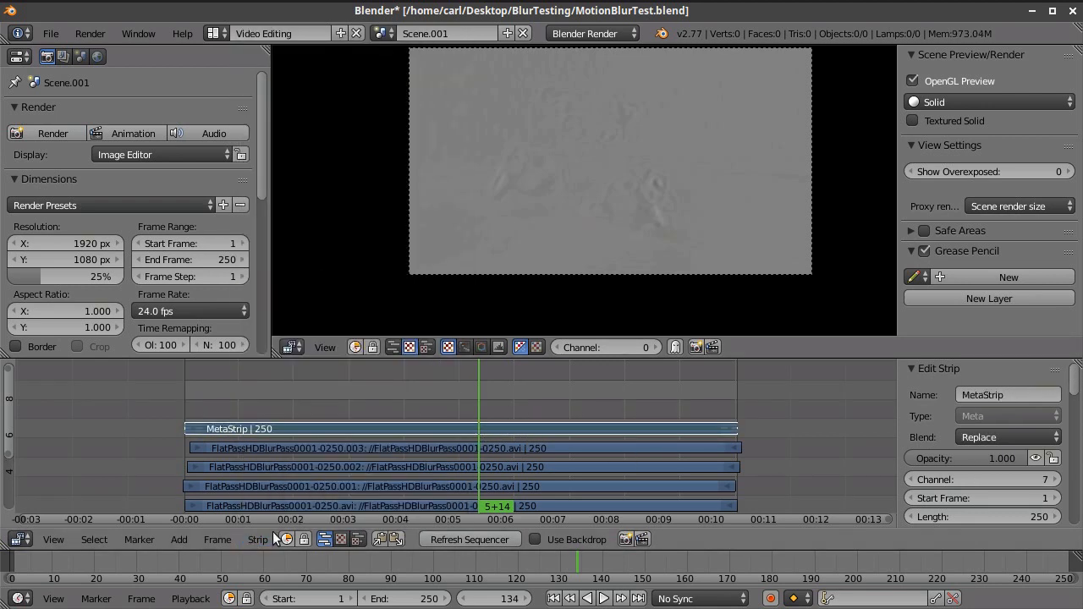
Add a Transform effect strip on top of the selected meta strip.
click(188, 537)
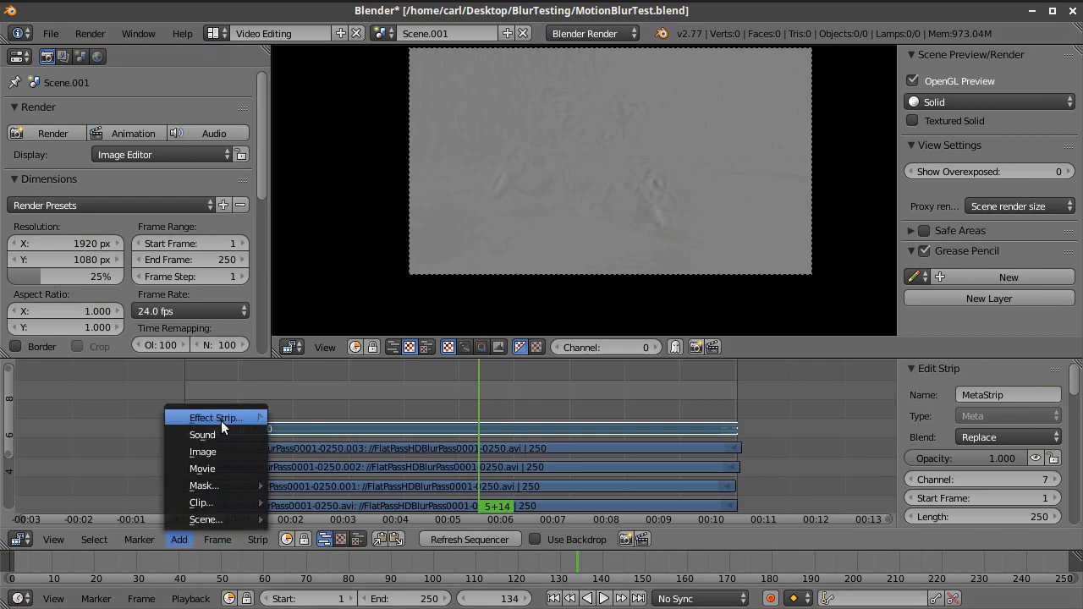
mouse_move(221, 419)
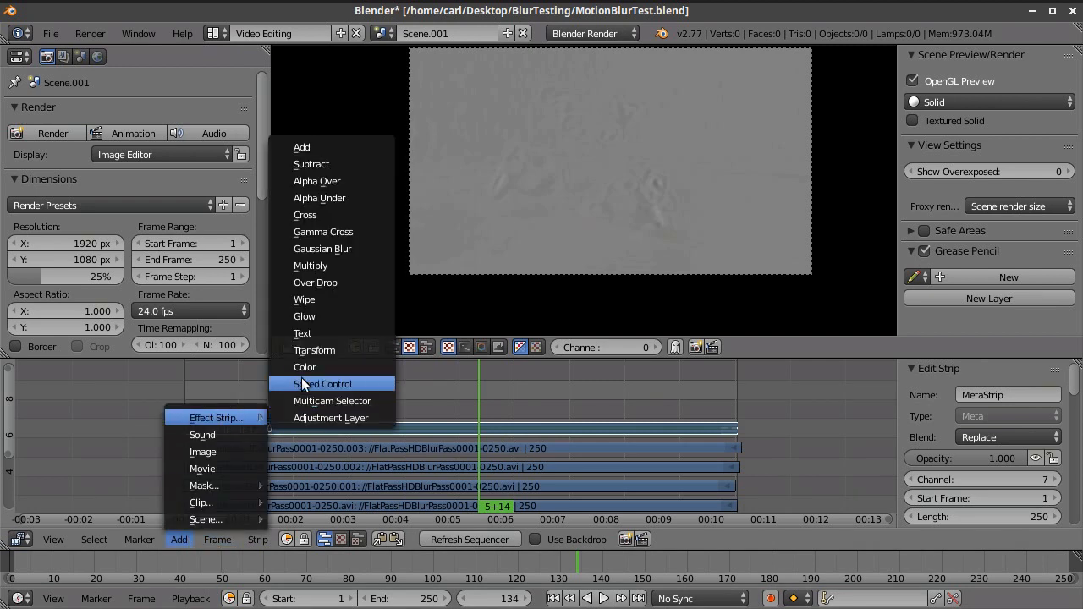
click(310, 351)
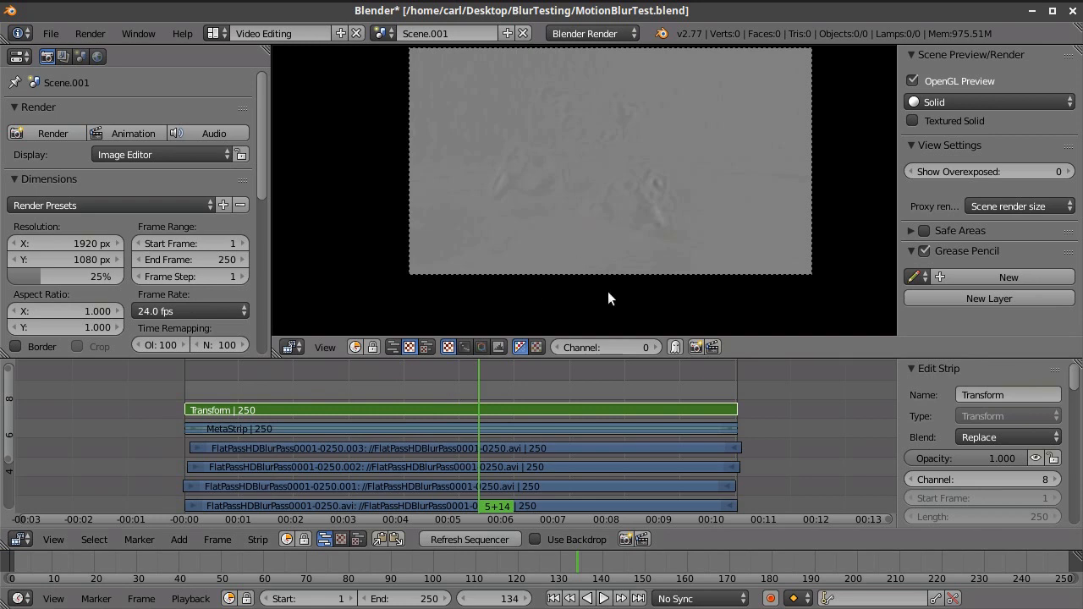
Duplicate the Transform strip onto channel 9 and mute the copy.
key(shift+d)
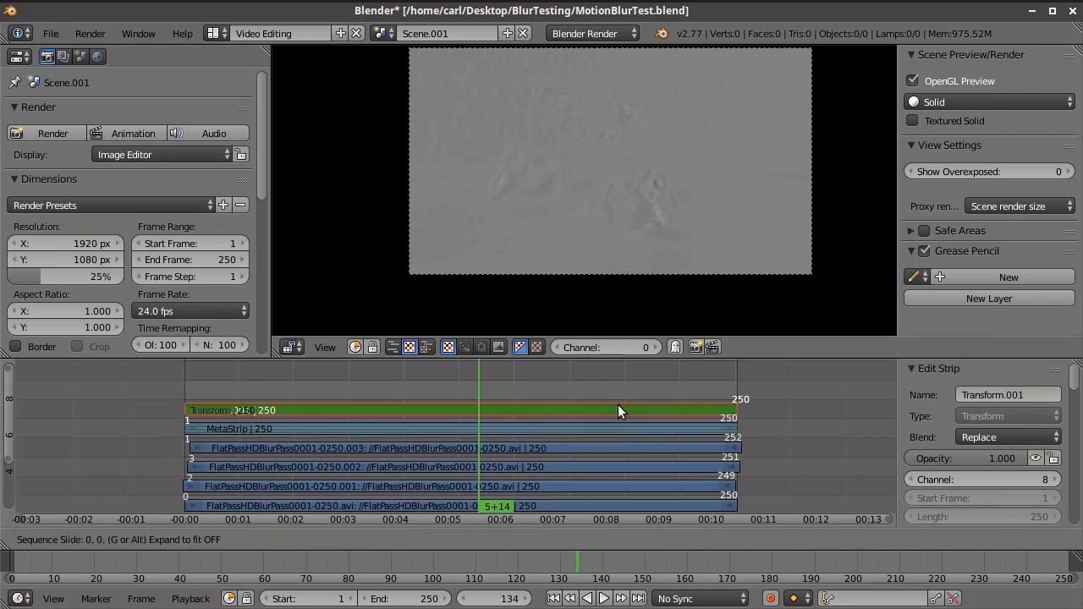
click(616, 393)
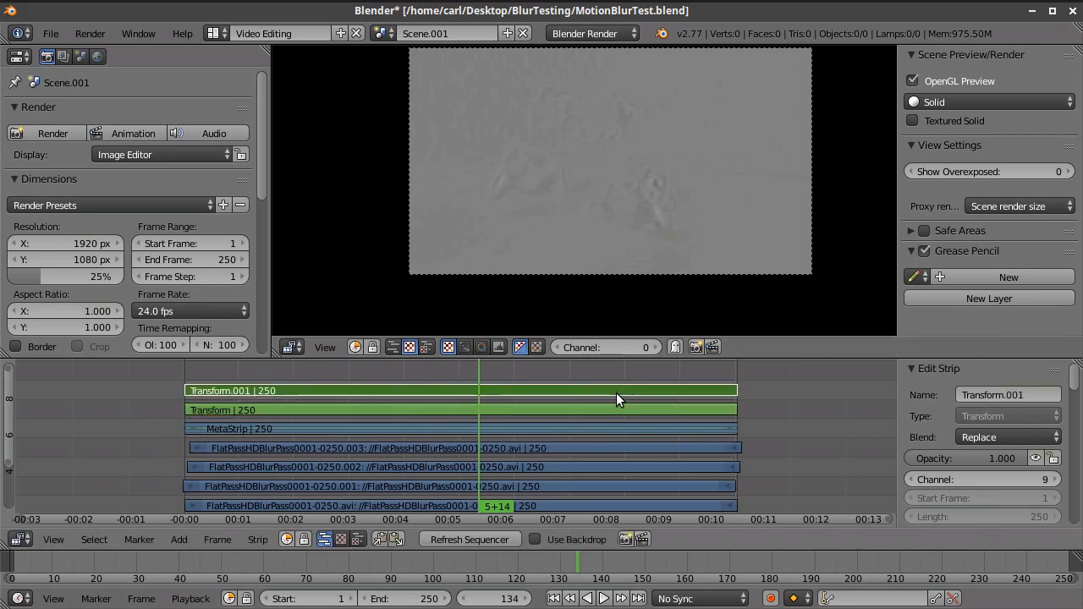
click(1037, 457)
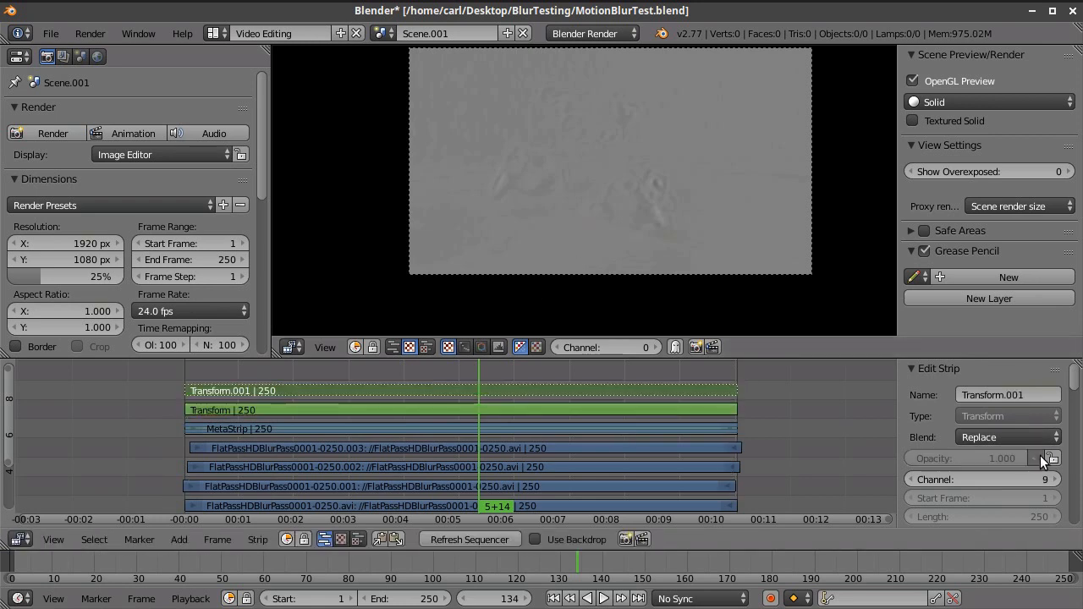
Add a Curves modifier to the original Transform strip on channel 8.
click(693, 410)
scroll(953, 483, down, 2)
scroll(953, 483, down, 5)
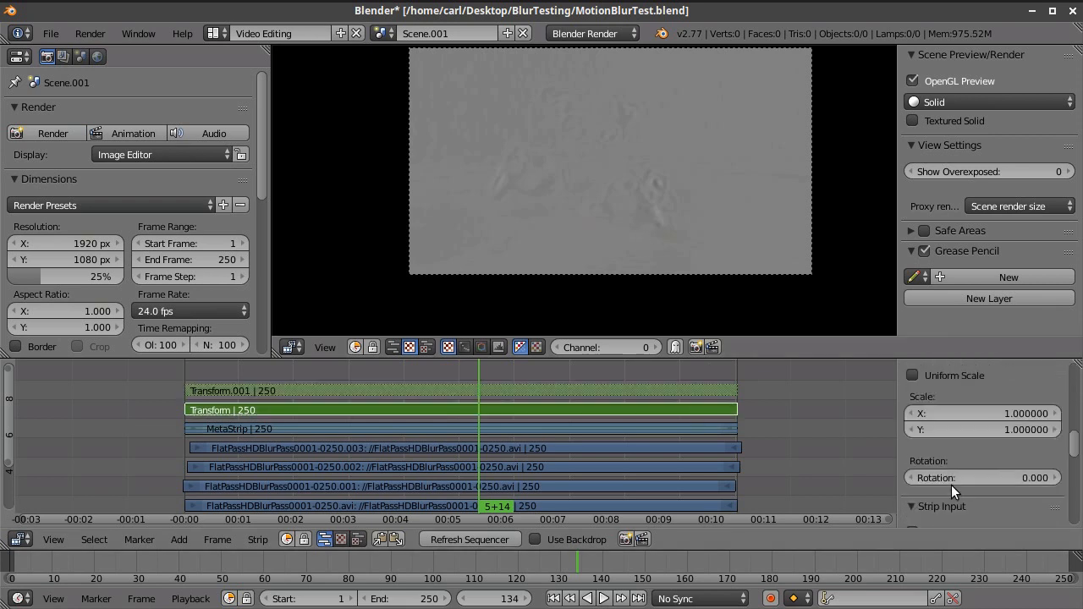
scroll(652, 224, up, 3)
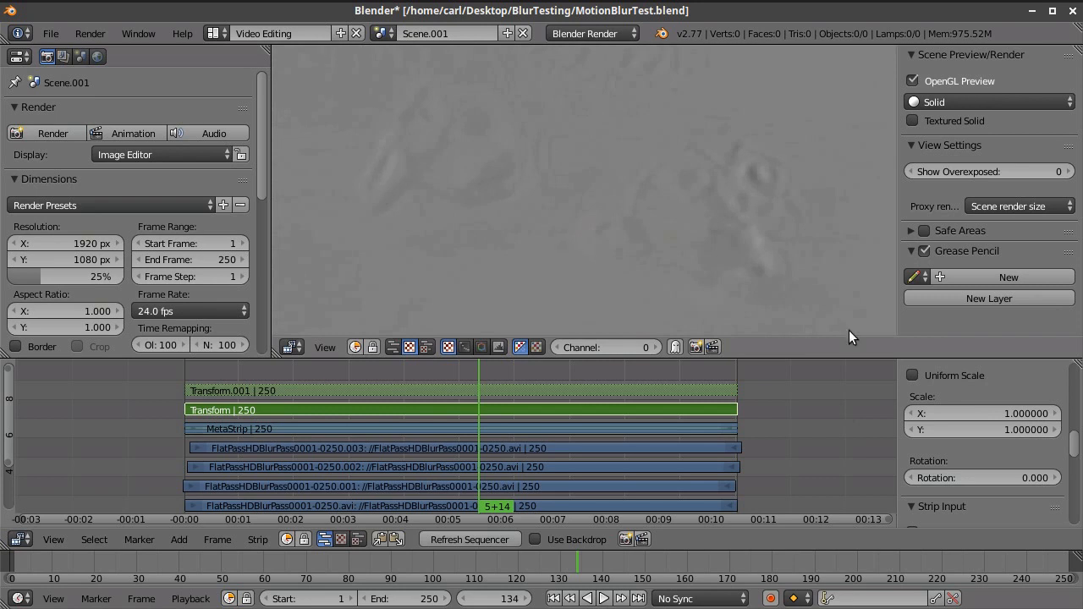
scroll(971, 451, down, 8)
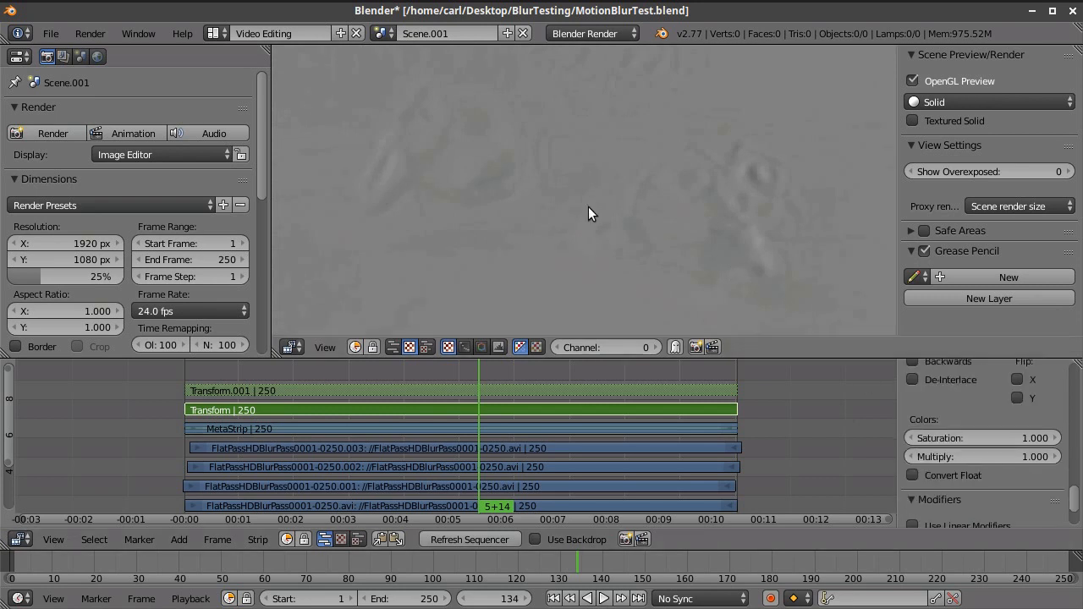
scroll(516, 210, down, 2)
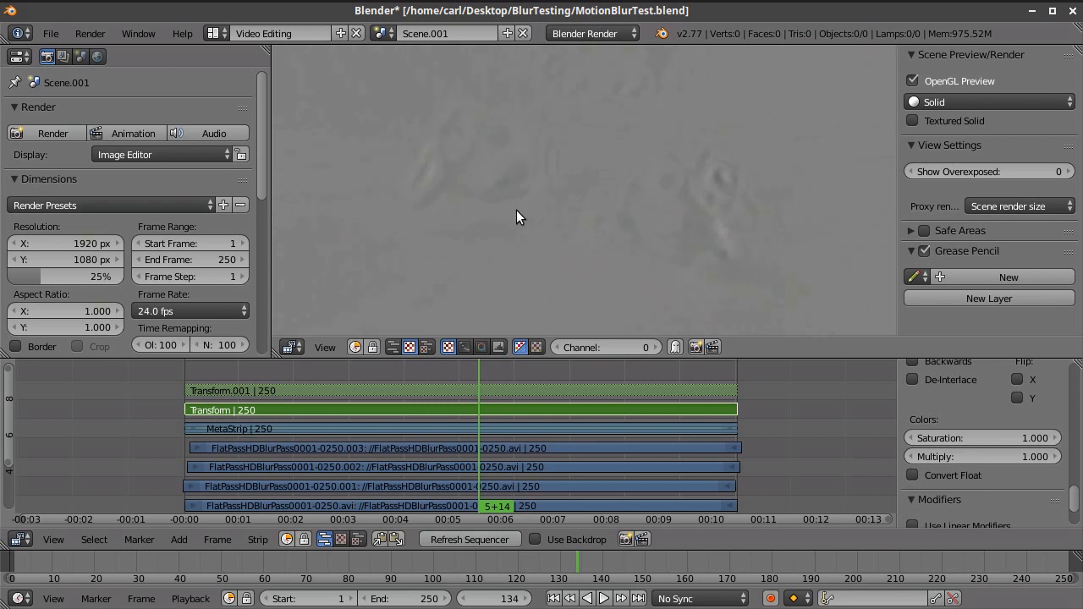
scroll(946, 465, down, 4)
click(948, 468)
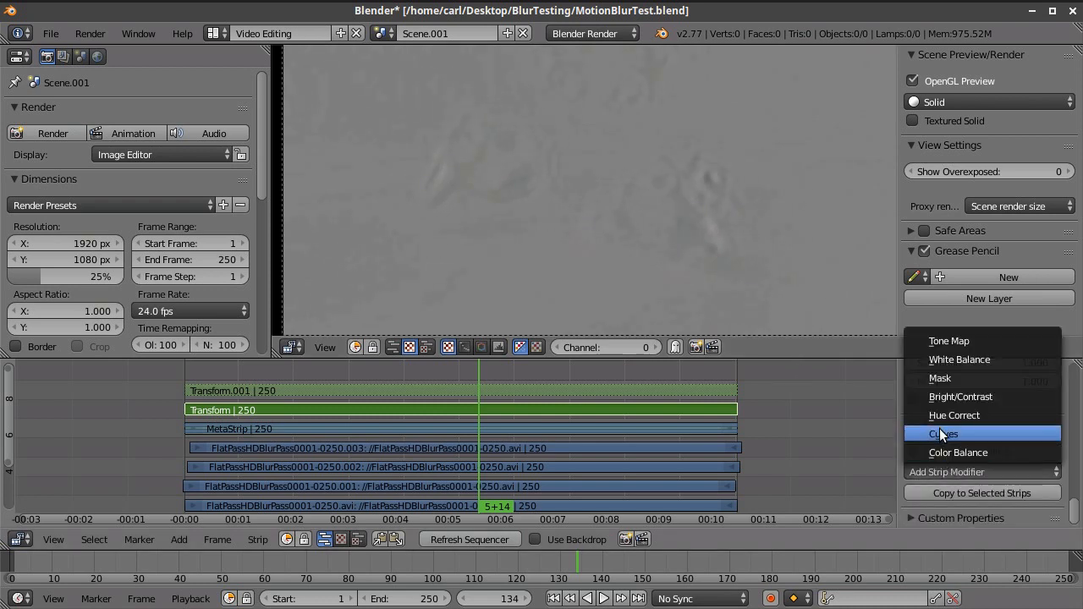
click(941, 434)
Move the lower-left point of the Transform strip's combined curve to X 0.5, keeping Y at 0.
scroll(961, 448, down, 2)
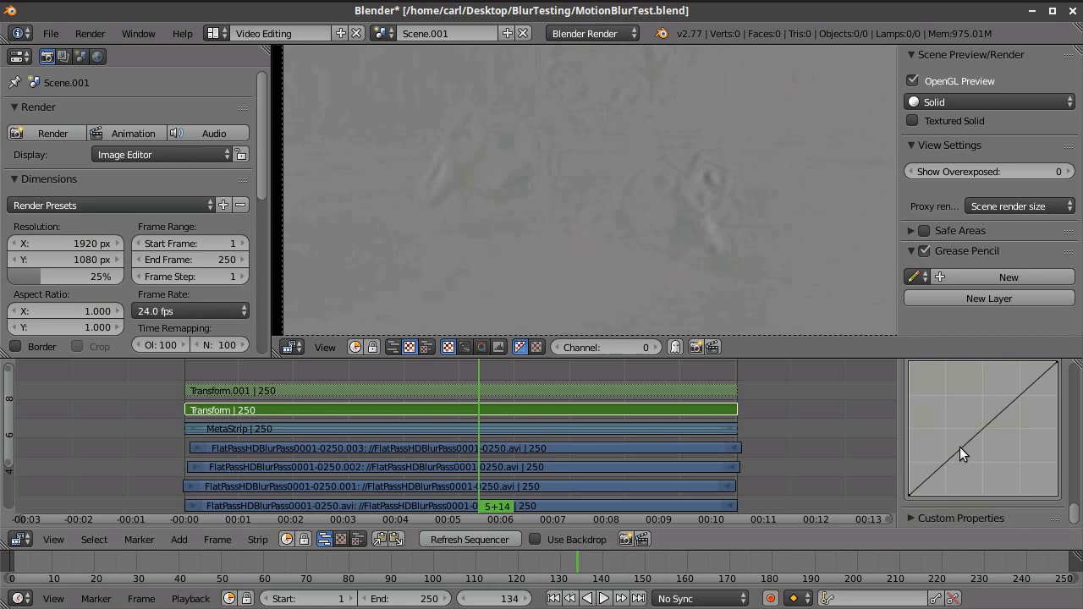
click(912, 495)
scroll(951, 487, down, 1)
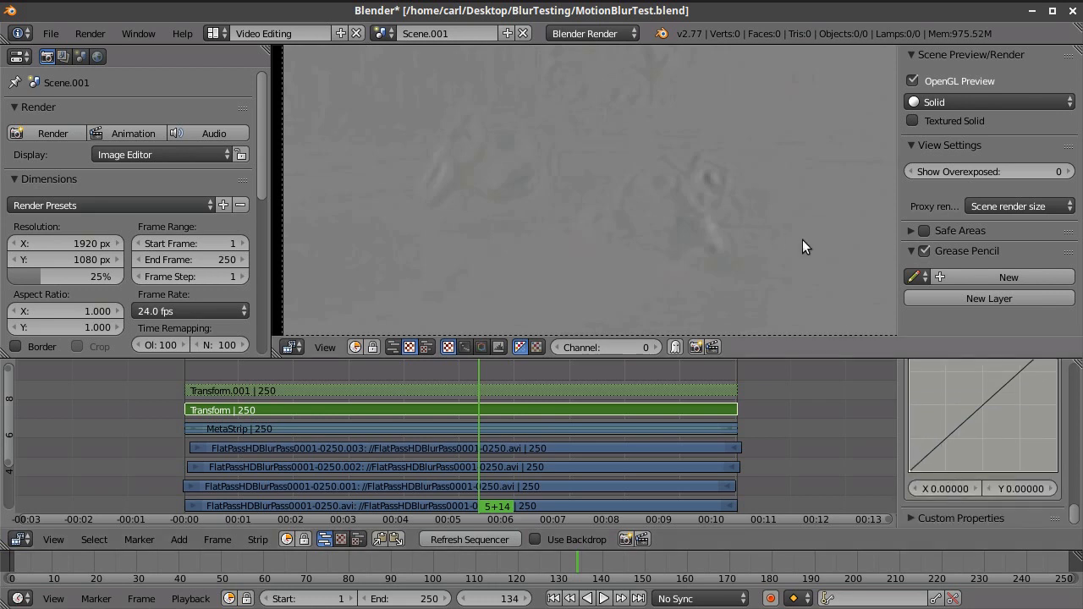
click(943, 489)
text(0)
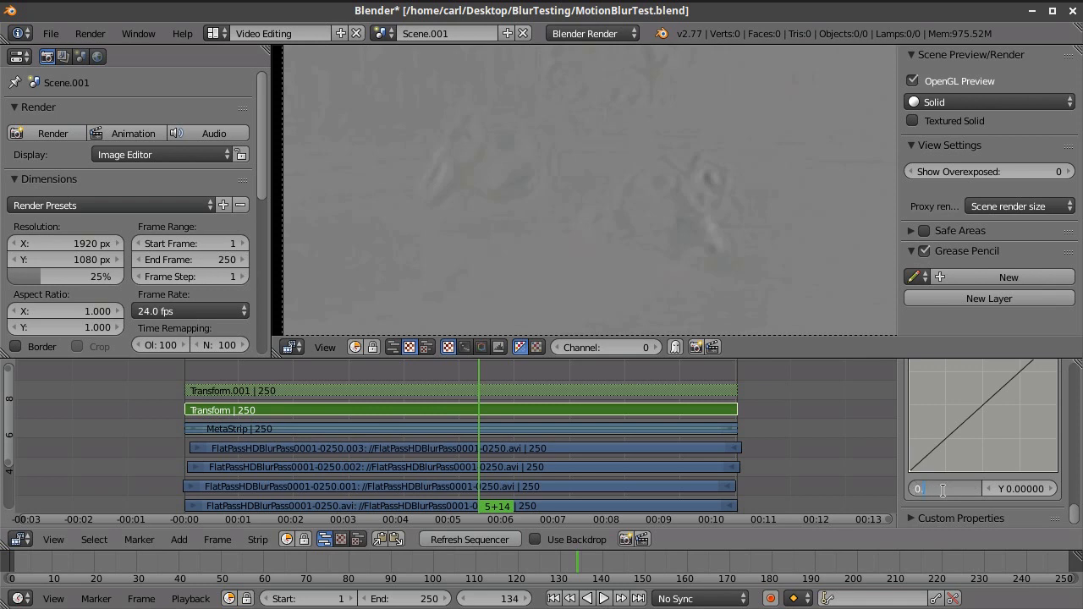
text(.5)
key(Return)
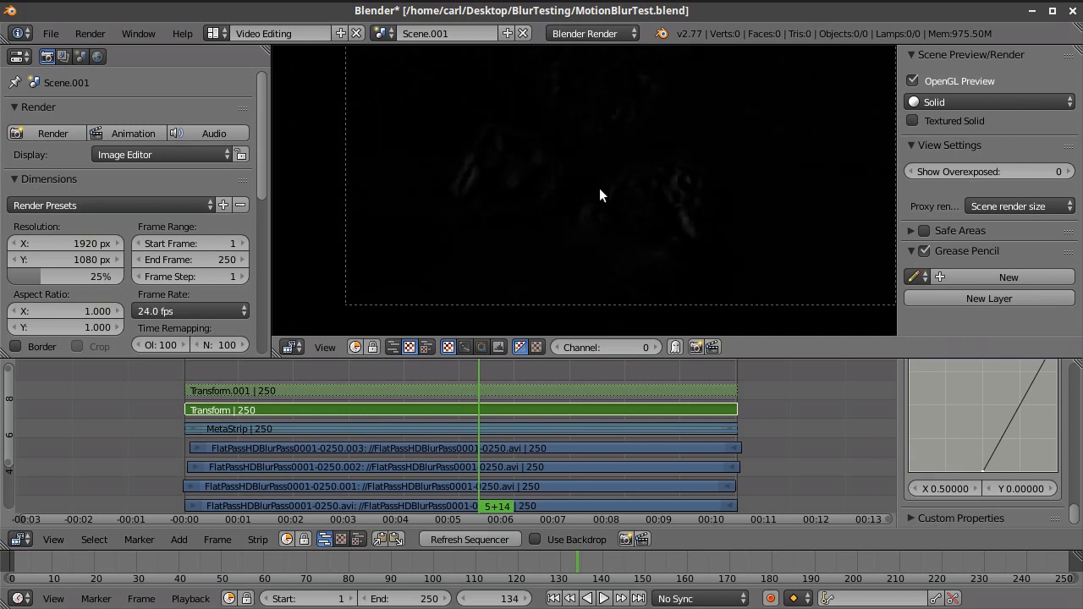
Unmute the Transform.001 strip and add a Curves modifier to it.
right_click(642, 393)
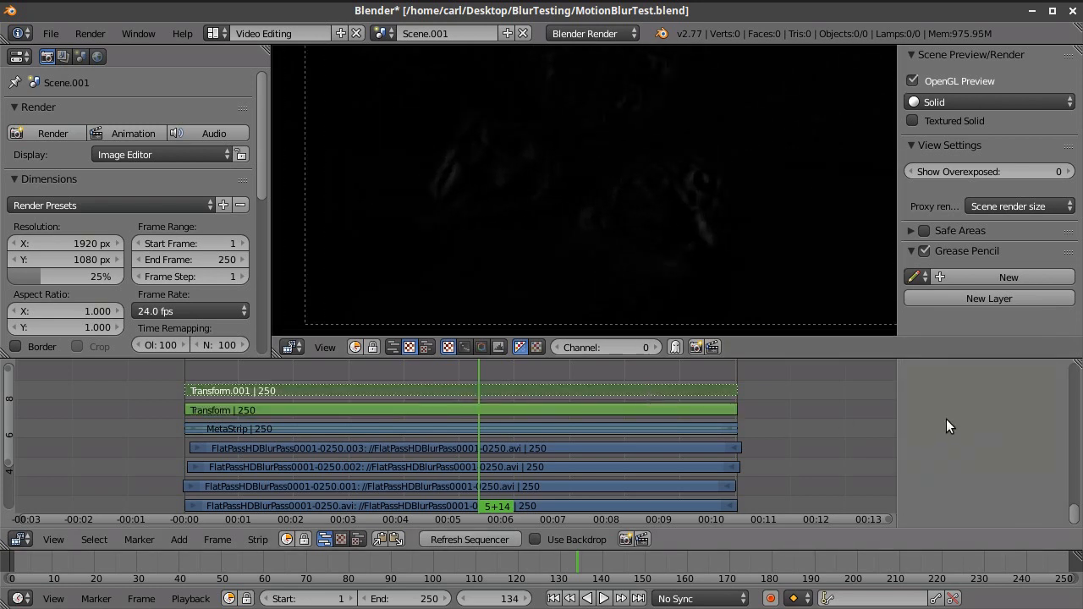
scroll(963, 405, up, 10)
scroll(967, 401, up, 3)
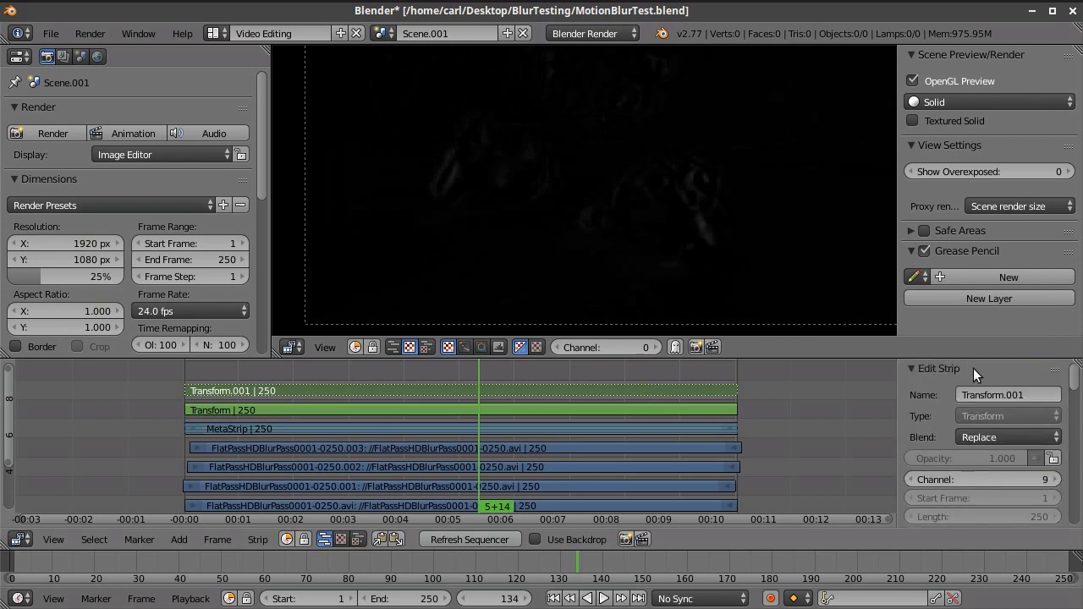
click(1040, 457)
scroll(1013, 449, down, 15)
scroll(1010, 455, down, 8)
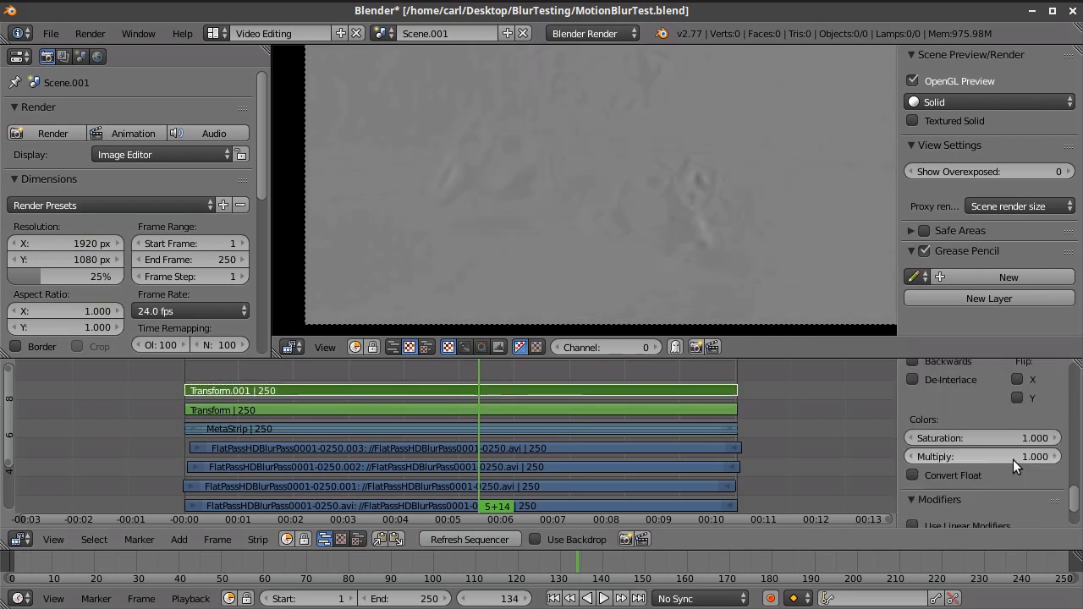
click(1006, 470)
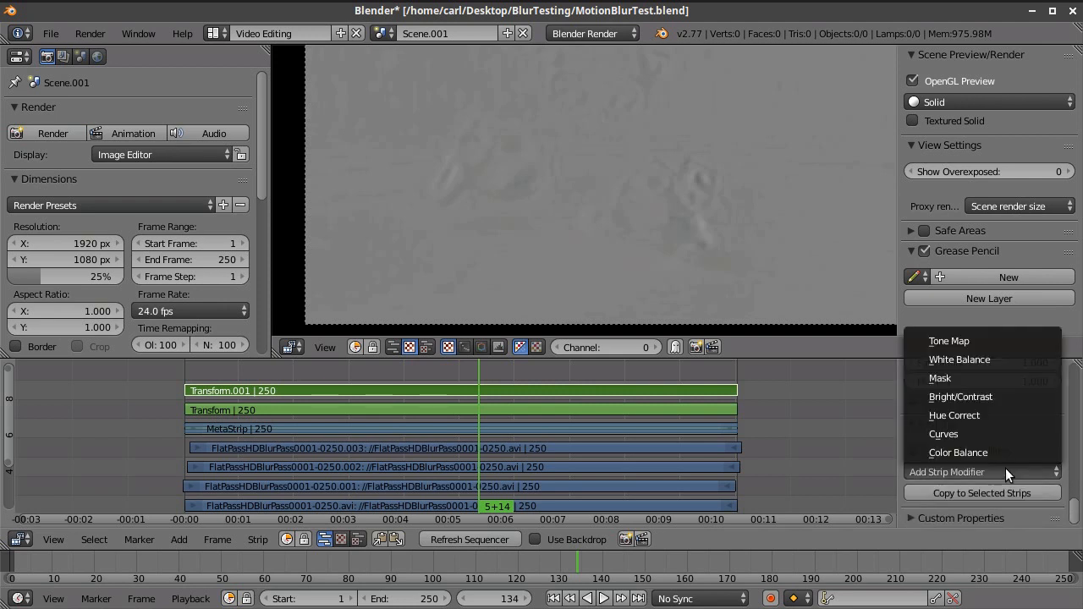
click(975, 433)
Invert the Transform.001 curve, with its start point at X 0, Y 1 and its end point at X 0.5, Y 0.
scroll(980, 440, down, 6)
drag(912, 491, 910, 362)
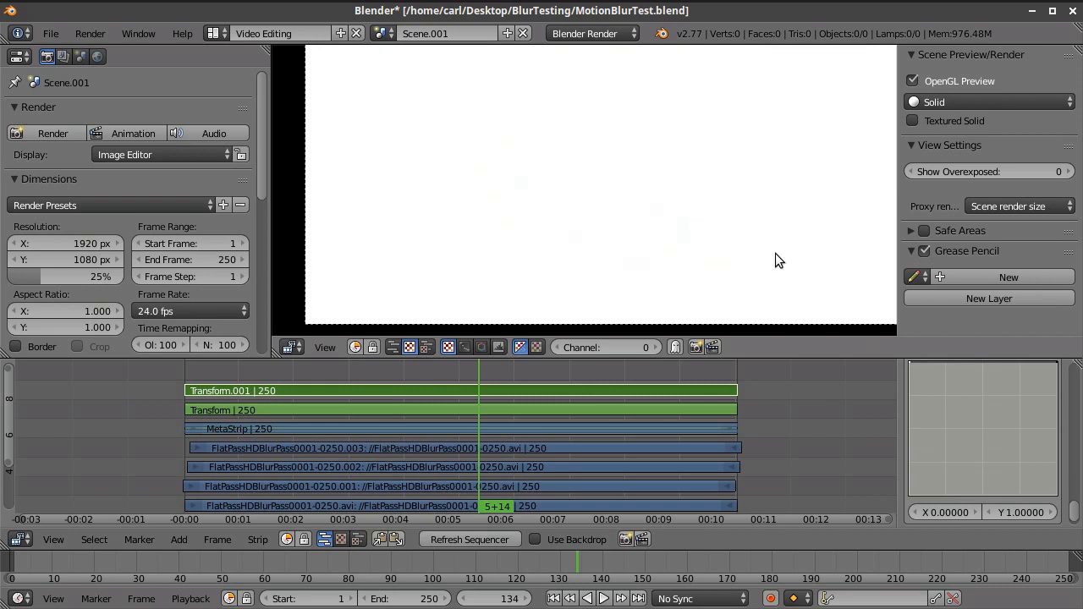
scroll(1054, 435, up, 2)
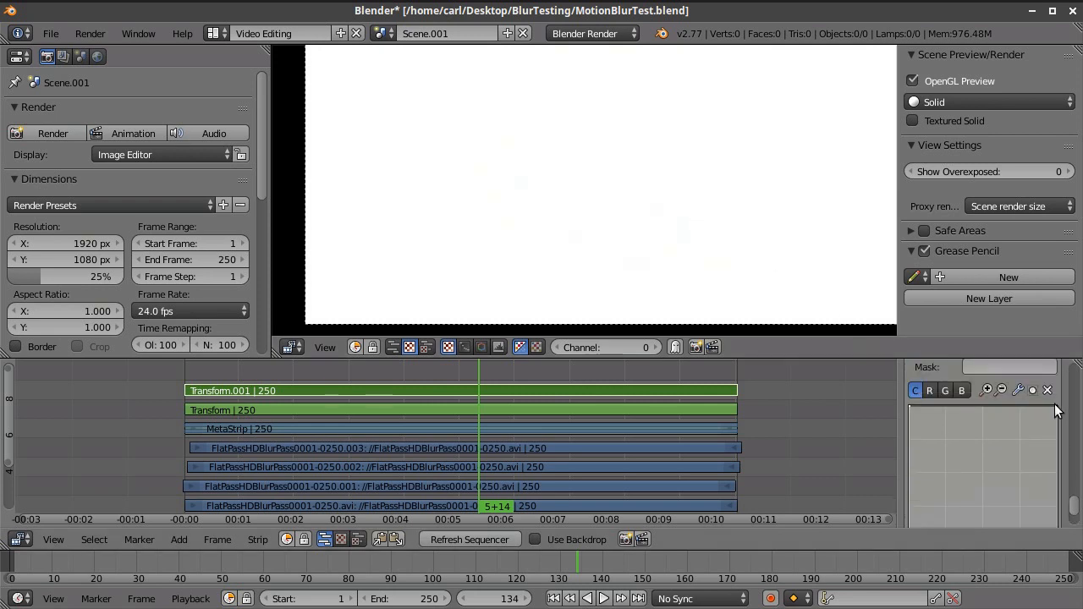
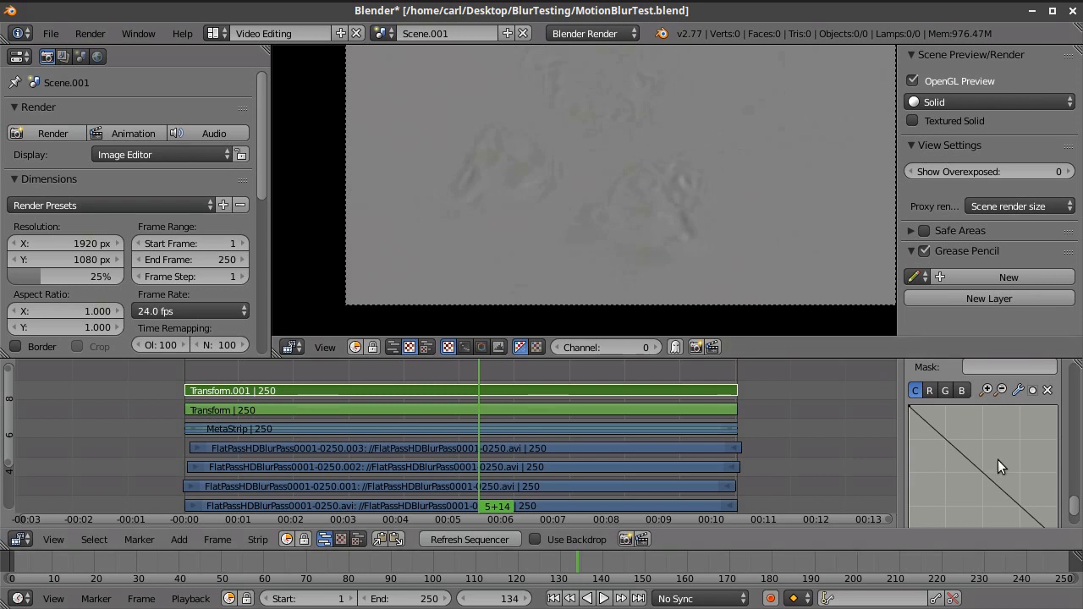
scroll(943, 415, down, 2)
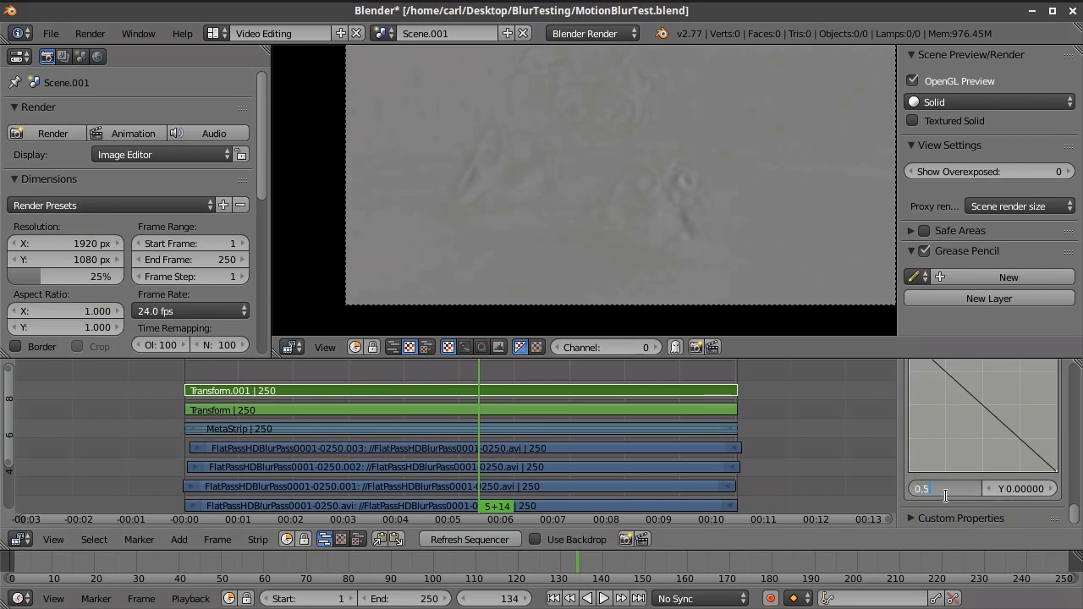
key(Return)
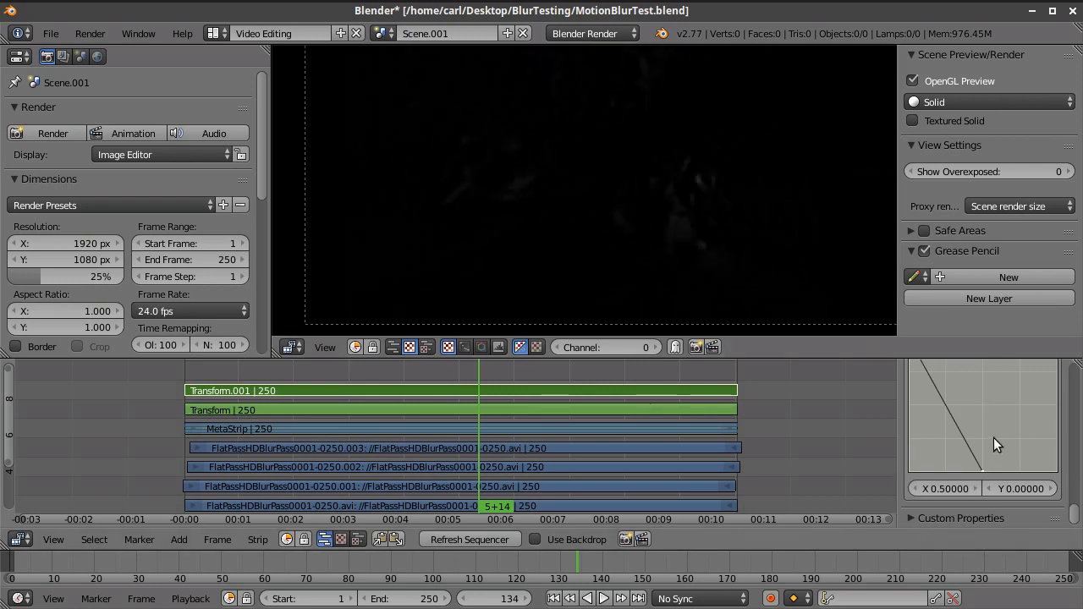
Set the blend mode of the Transform.001 strip to Add.
scroll(993, 438, down, 5)
scroll(996, 429, up, 8)
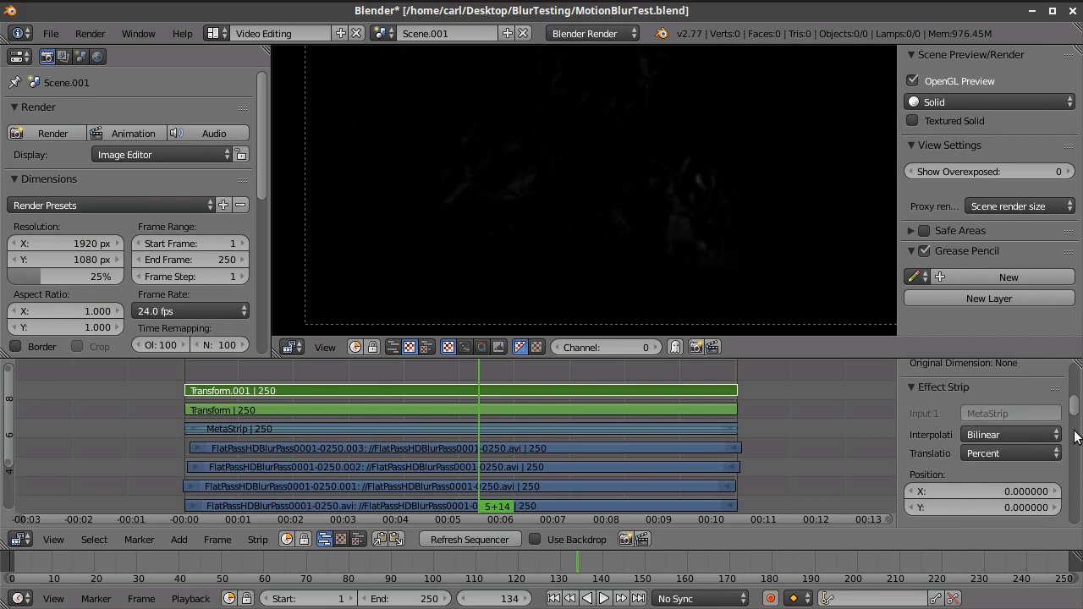
scroll(1066, 430, up, 2)
click(1014, 437)
click(975, 380)
Scrub to frames 142 and 153 and examine the combined difference image around the moving objects up close.
scroll(717, 213, down, 2)
drag(551, 364, 496, 380)
scroll(558, 256, up, 2)
scroll(606, 194, down, 1)
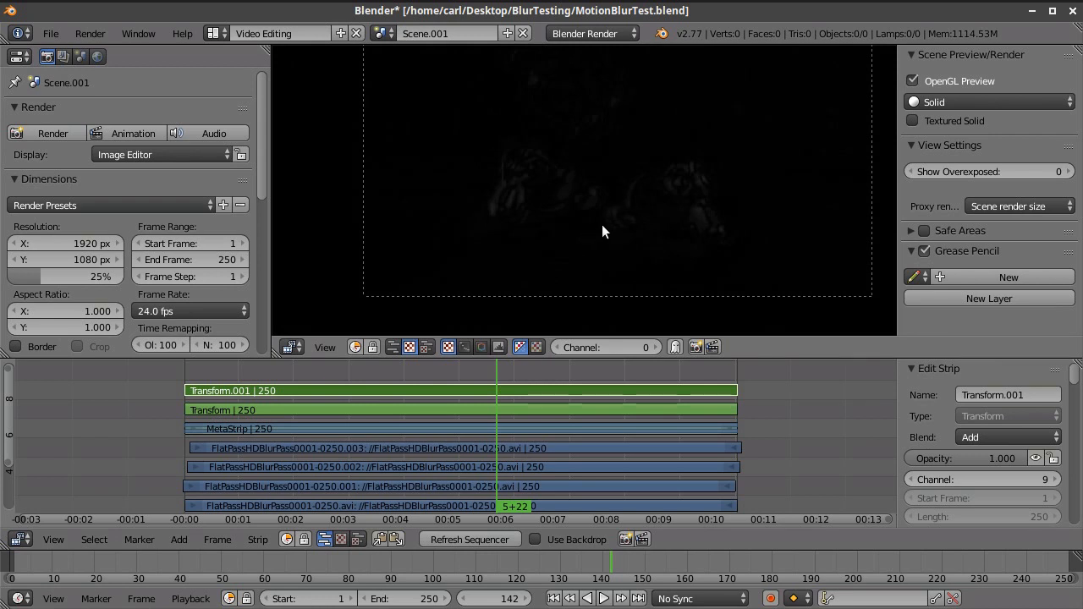
scroll(666, 254, up, 3)
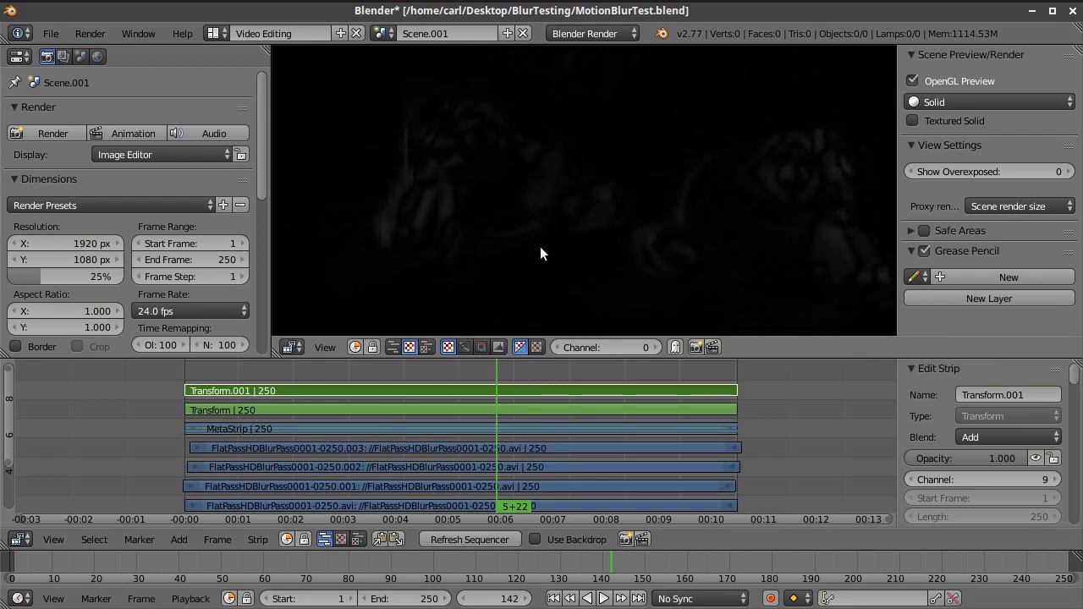
scroll(478, 224, down, 2)
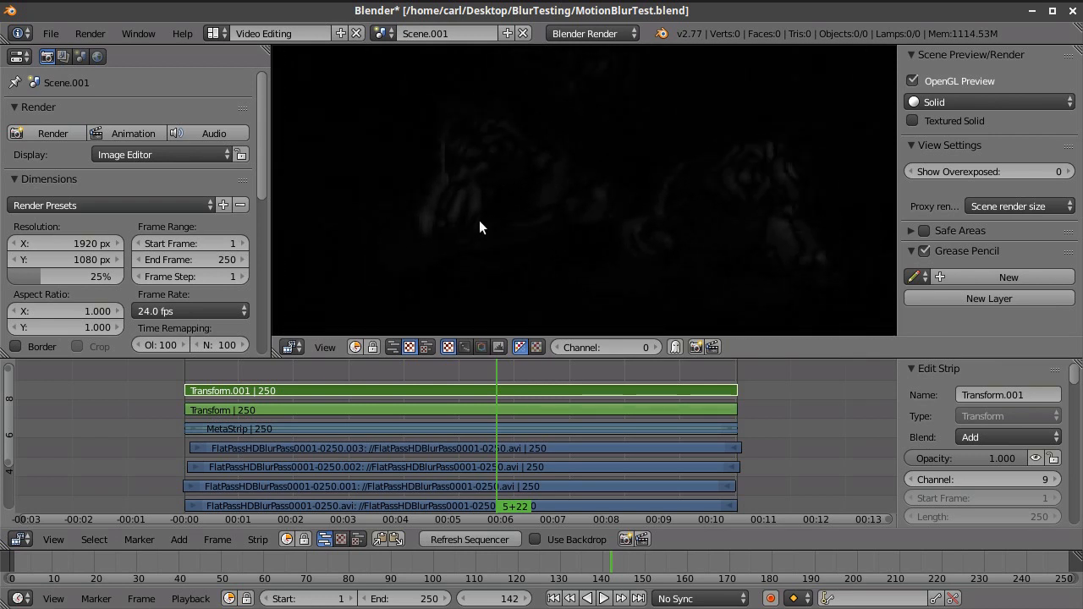
mouse_move(514, 376)
mouse_down()
mouse_move(567, 375)
mouse_move(426, 367)
mouse_move(519, 371)
mouse_up()
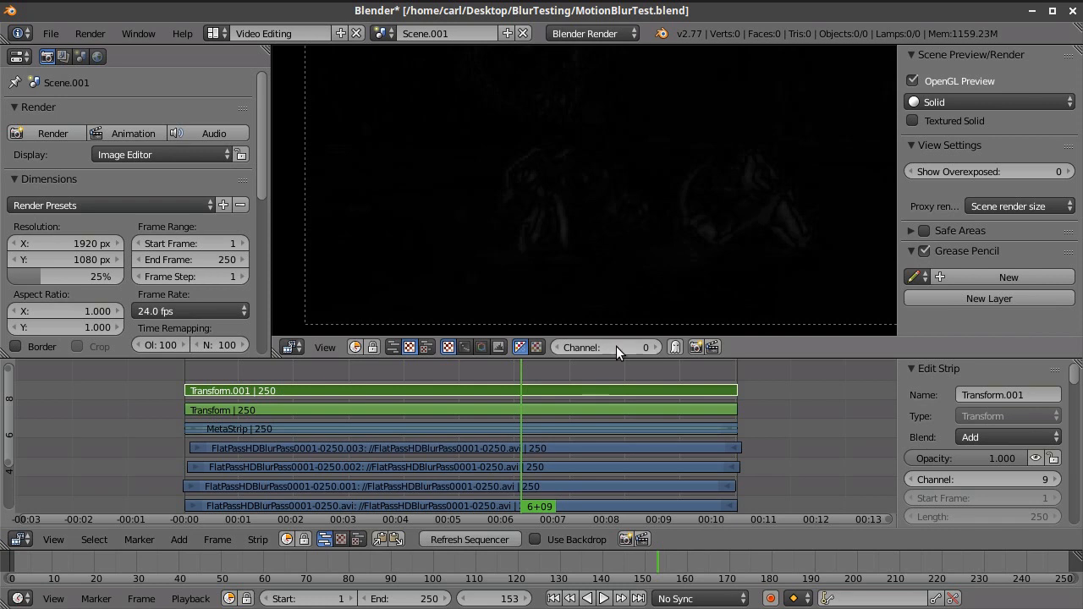
Combine the MetaStrip and both Transform strips into one new meta strip.
right_click(602, 429)
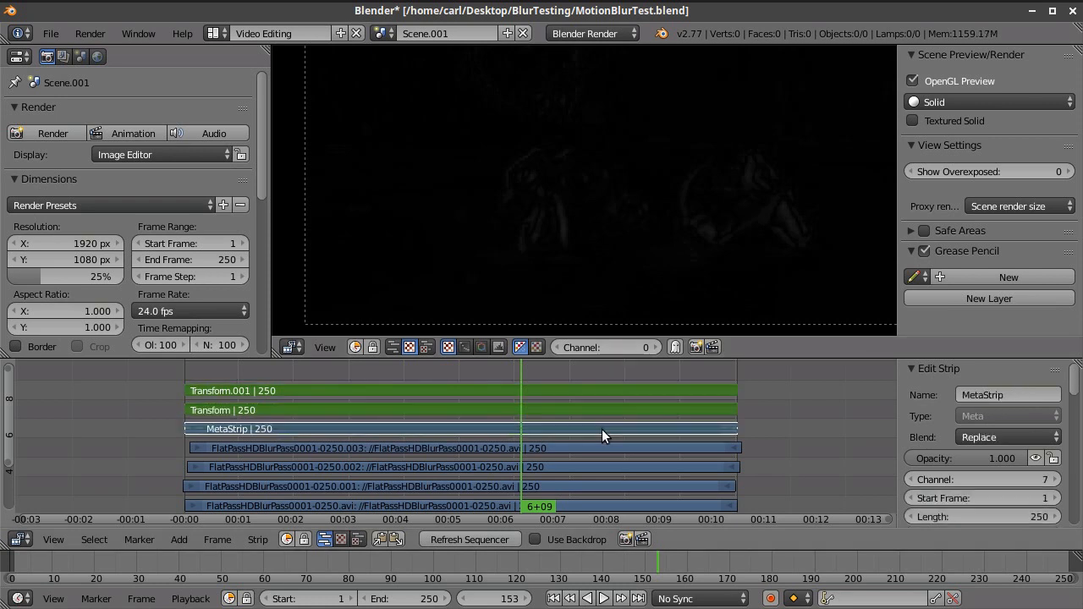
click(267, 539)
click(303, 273)
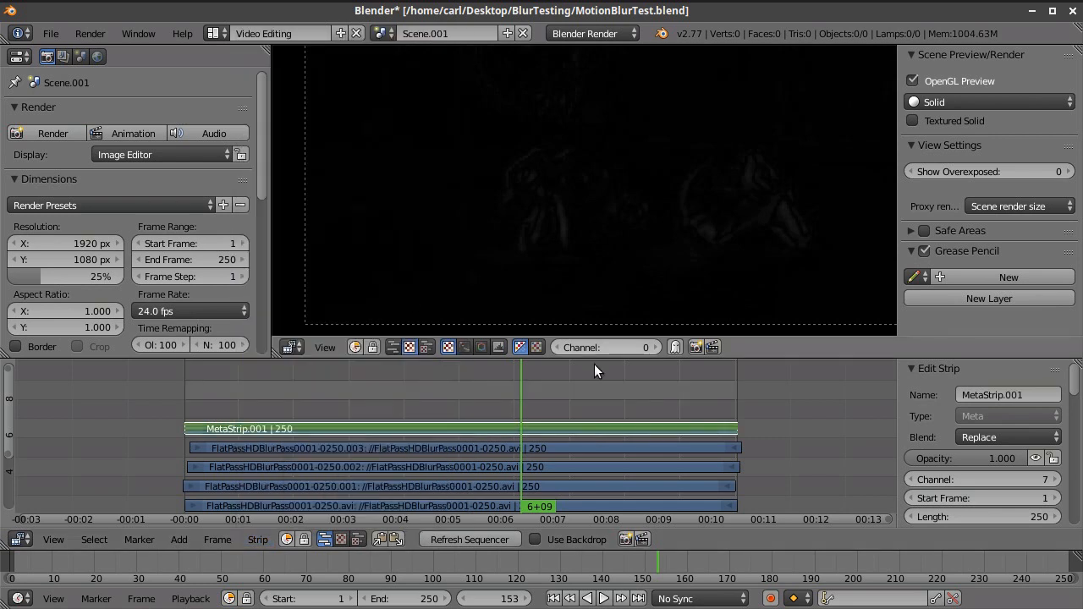
Set the colour Multiply value of the MetaStrip.001 strip to 4 to amplify the difference image.
scroll(997, 427, down, 10)
scroll(984, 446, down, 3)
scroll(978, 453, up, 6)
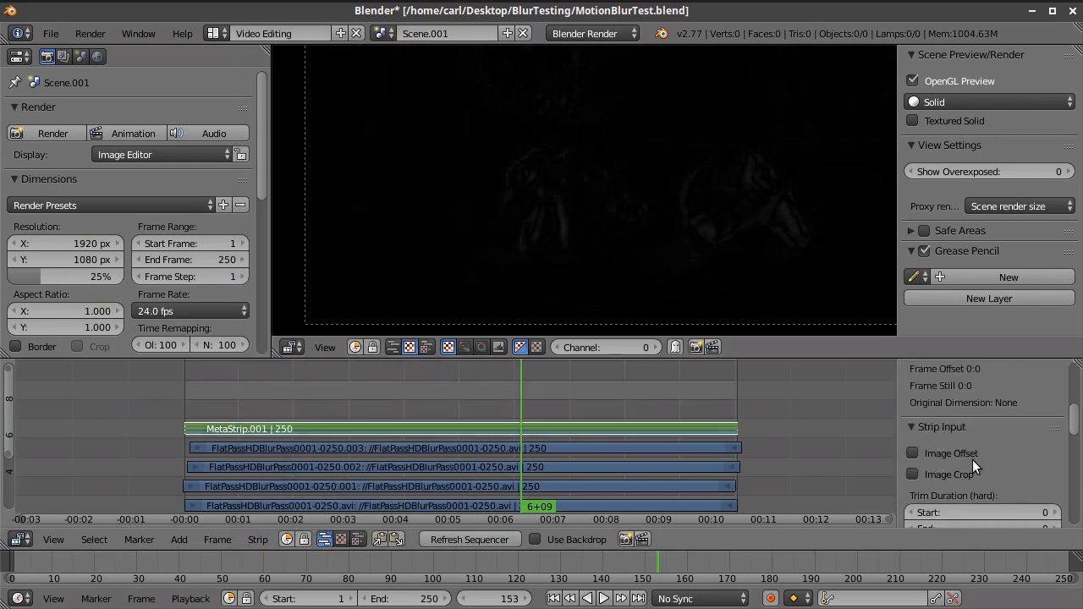
scroll(972, 460, up, 8)
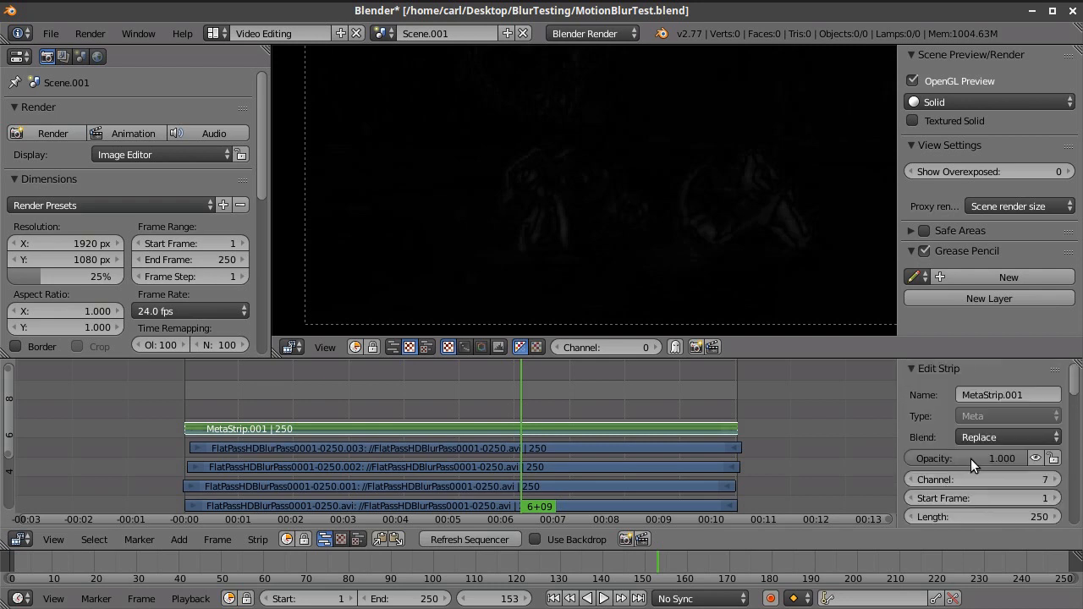
scroll(970, 459, down, 8)
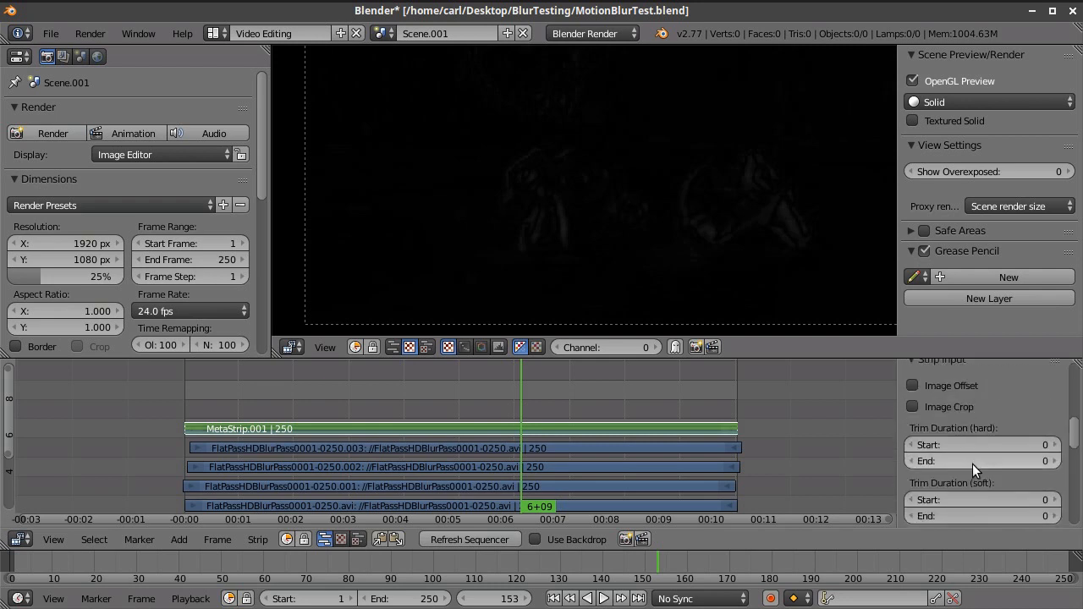
scroll(972, 464, down, 6)
click(979, 499)
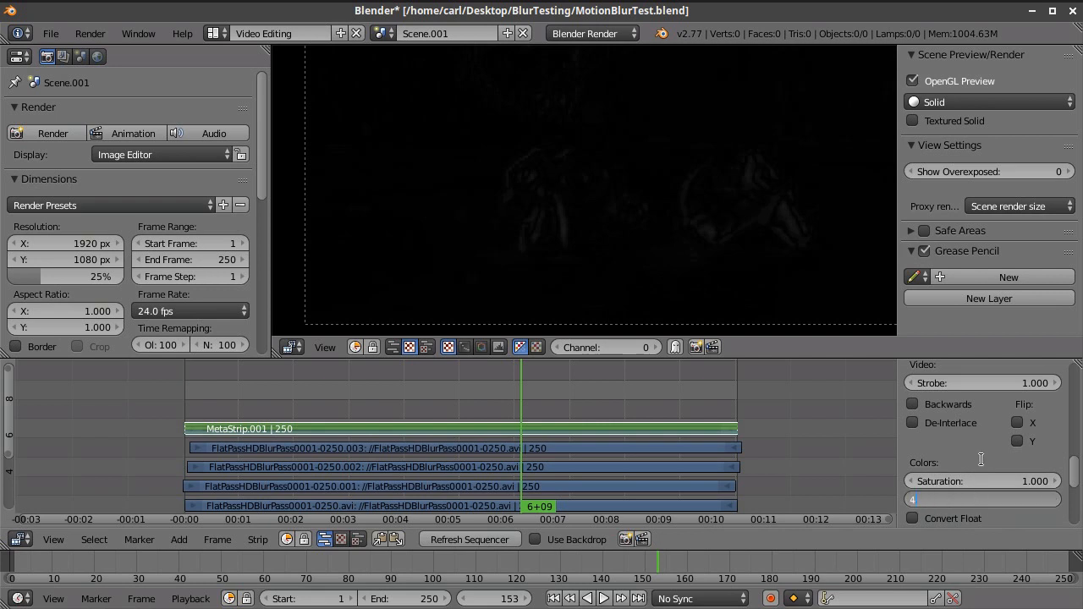
text(4)
key(Return)
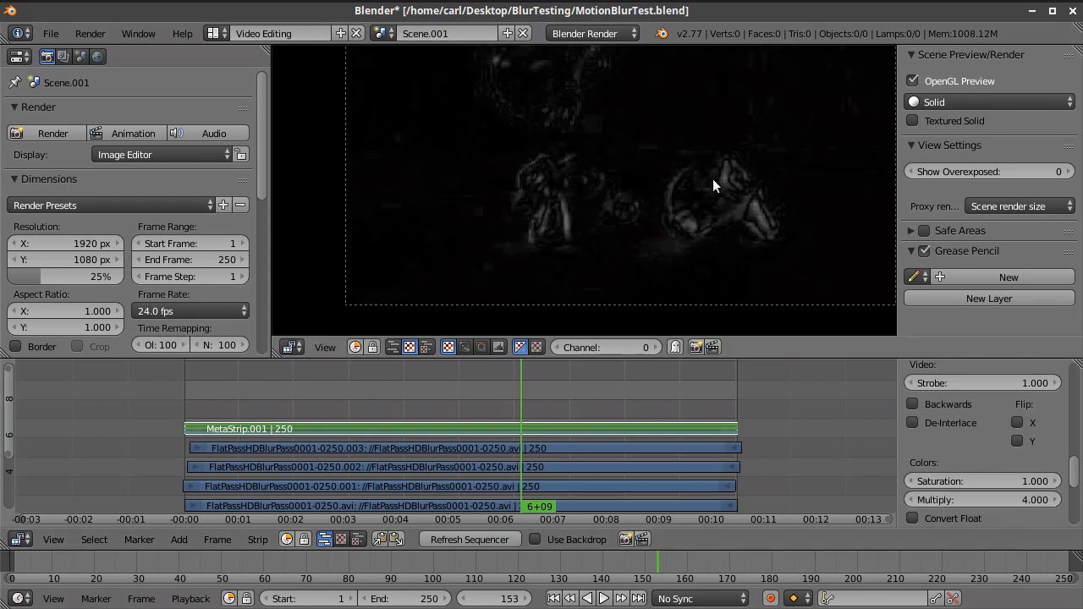
Examine the amplified difference image up close at frame 153, and play and scrub the sequence to check the moving objects.
scroll(638, 225, up, 2)
scroll(655, 186, down, 2)
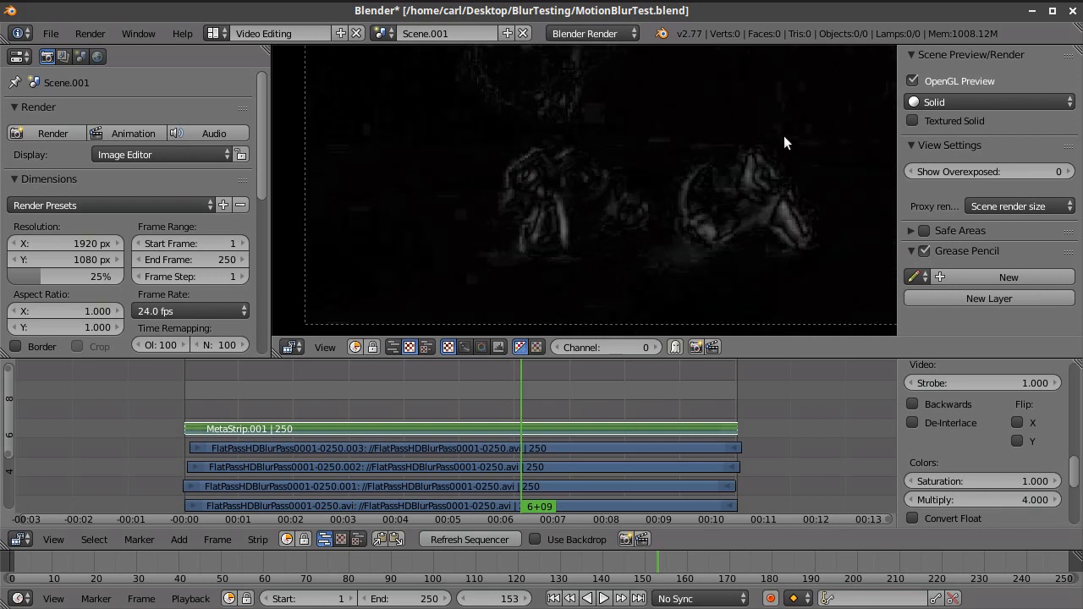
scroll(711, 226, down, 2)
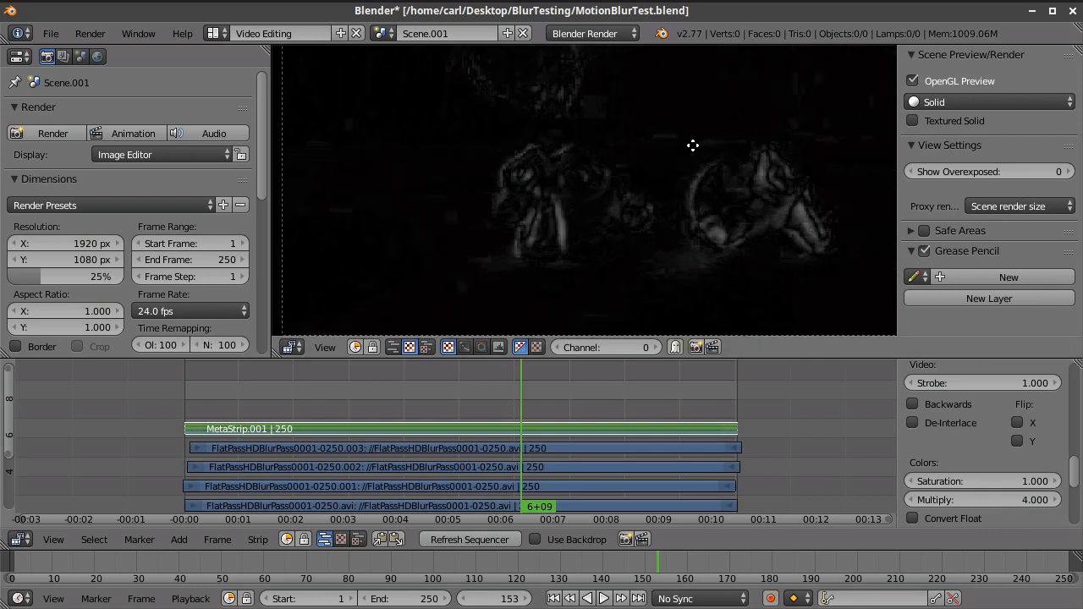
scroll(627, 234, up, 3)
scroll(607, 210, up, 1)
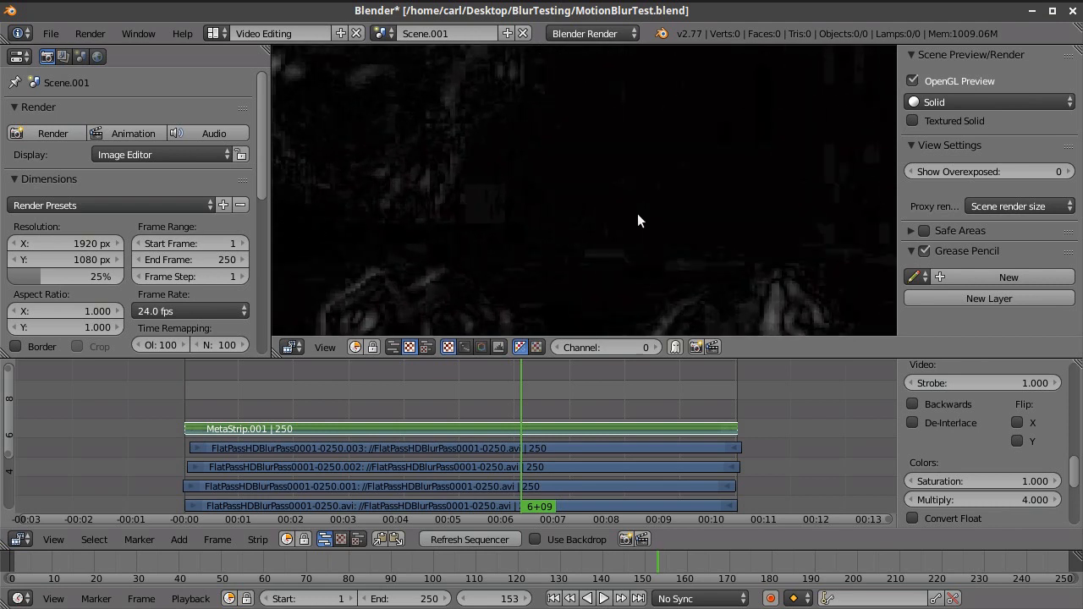
scroll(643, 232, down, 3)
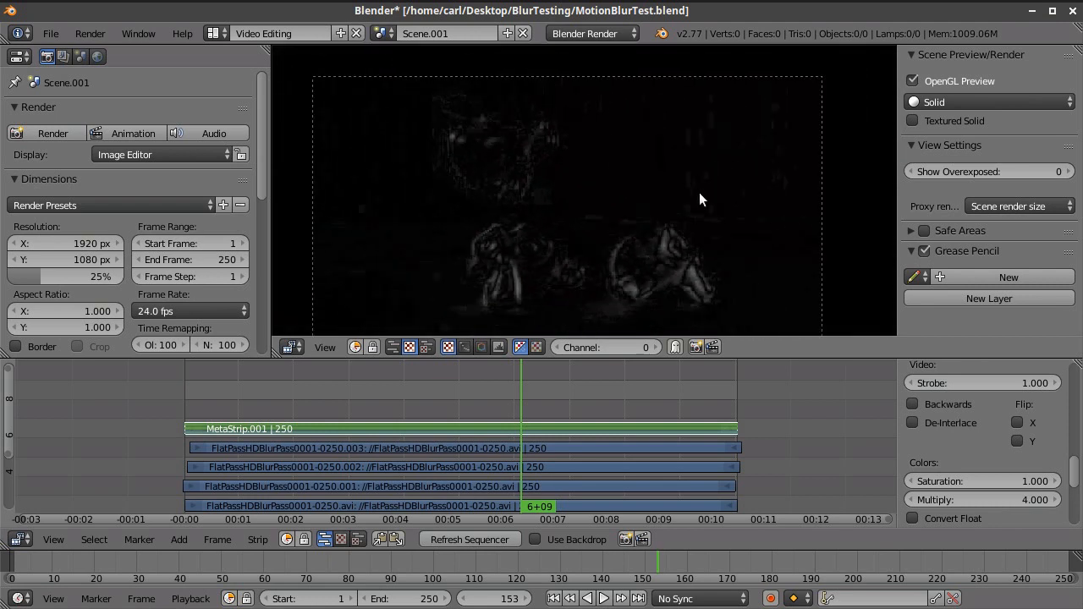
key(alt+a)
drag(540, 391, 504, 412)
key(alt+a)
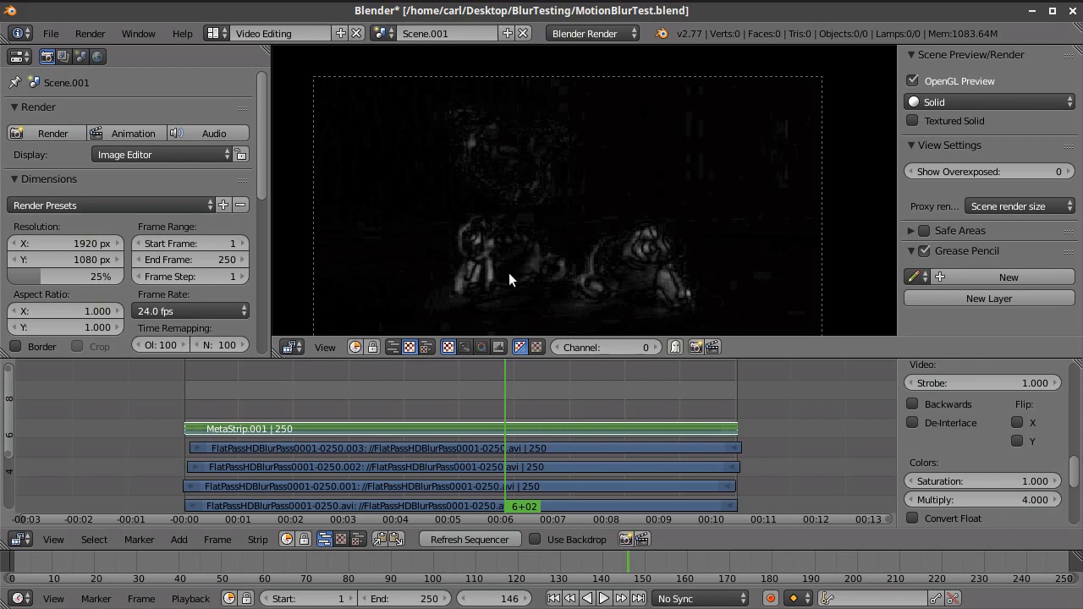
scroll(512, 266, down, 1)
key(alt+a)
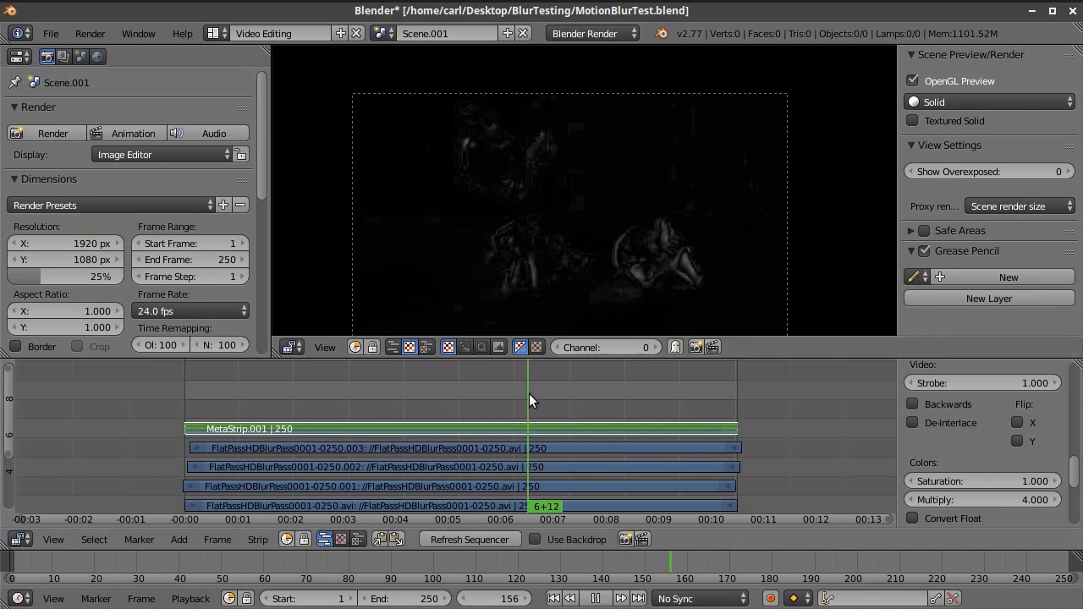
key(alt+a)
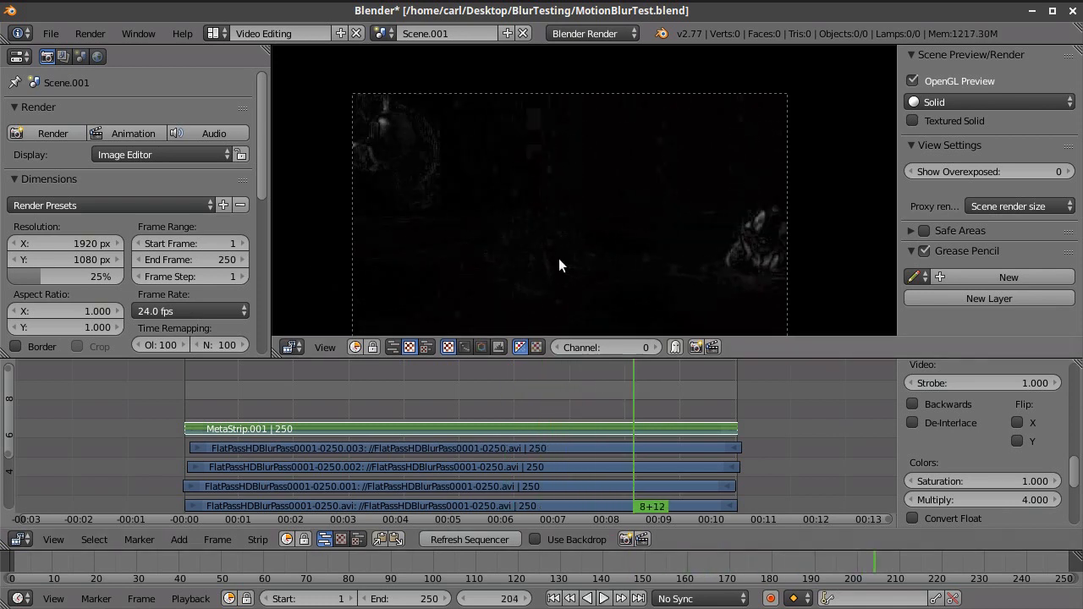
key(alt+a)
drag(641, 389, 470, 388)
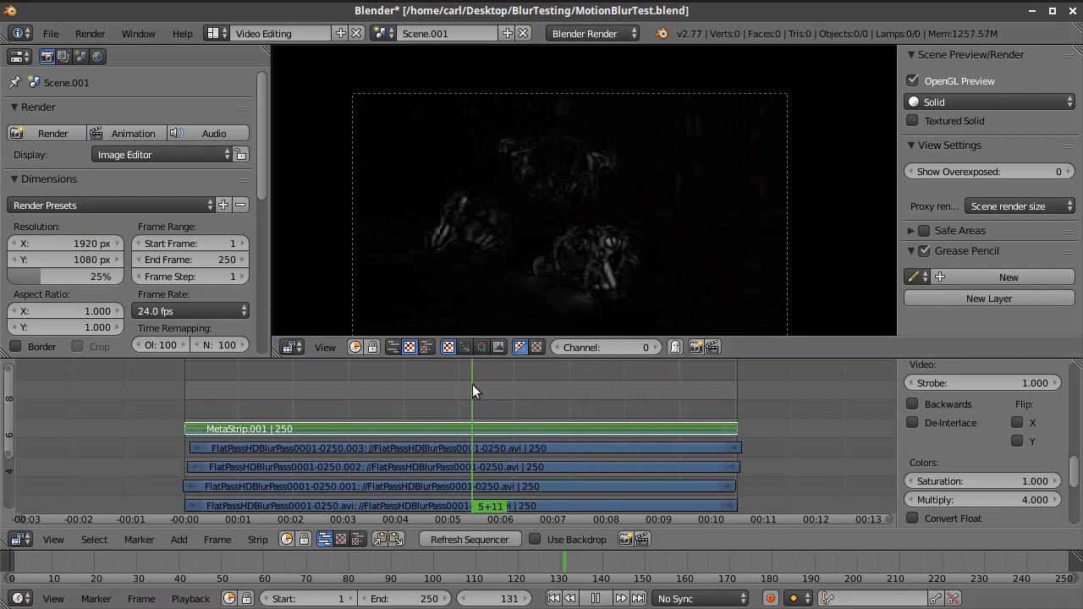
Add a Gaussian Blur effect strip on top of MetaStrip.001.
click(169, 539)
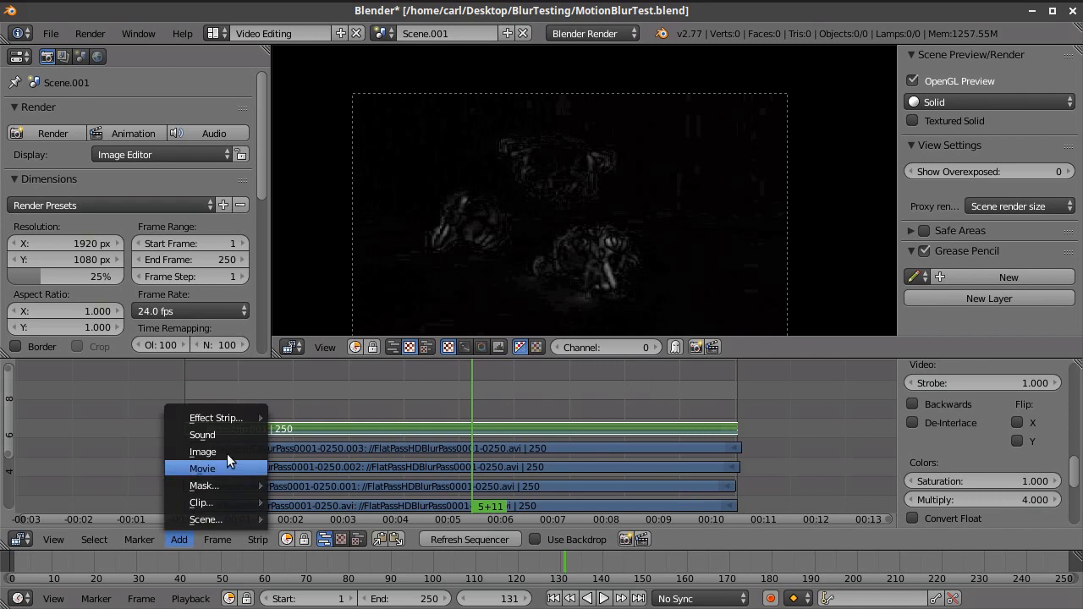
mouse_move(216, 418)
click(322, 251)
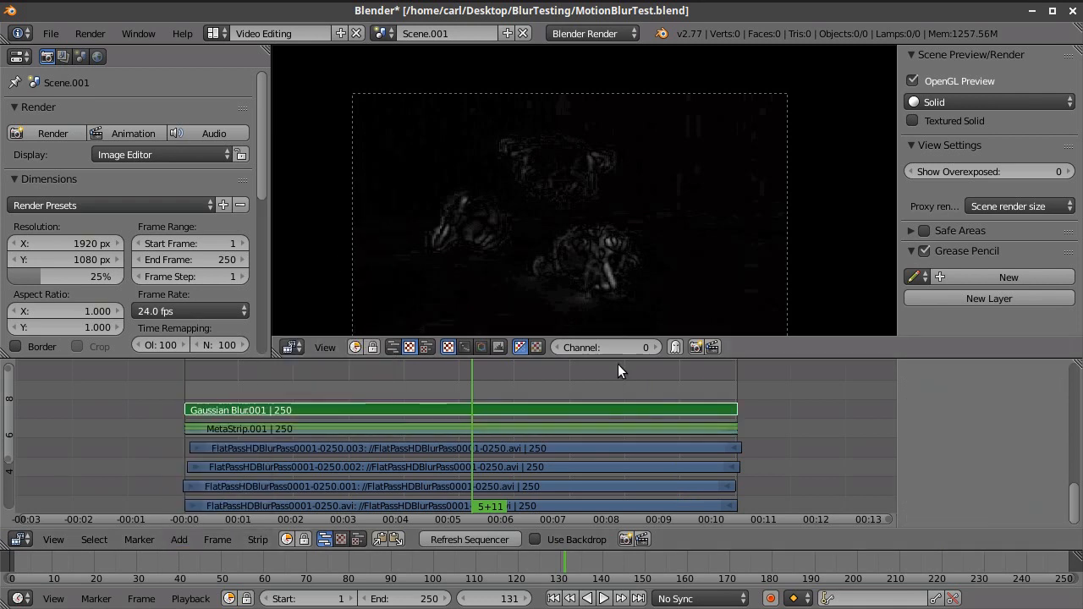
Set the Gaussian Blur strip's Size X and Size Y to 2 and inspect the softened difference at frame 153.
scroll(982, 449, up, 5)
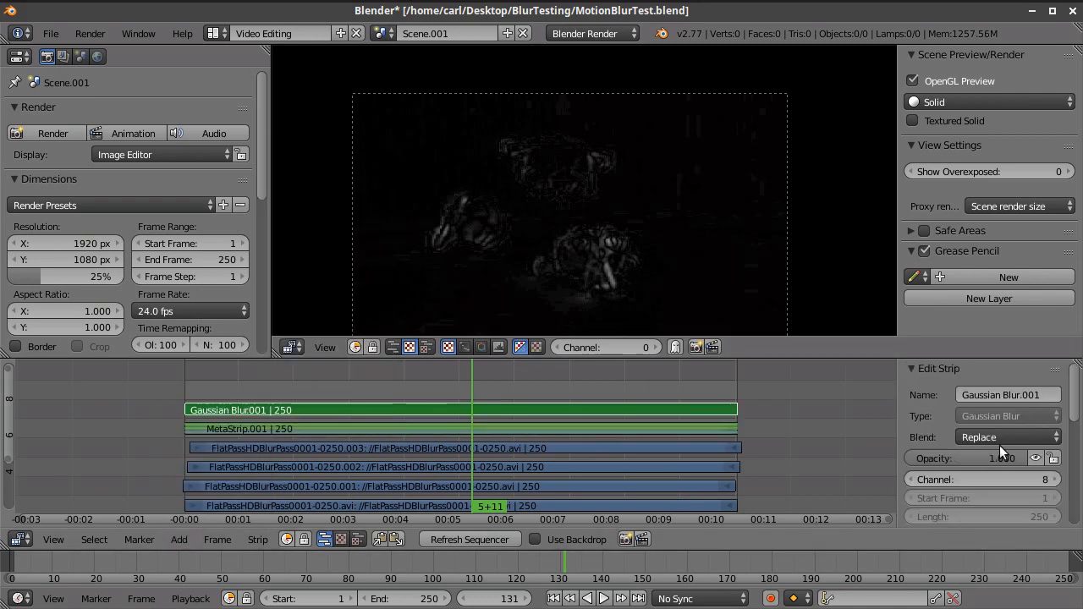
scroll(956, 455, down, 8)
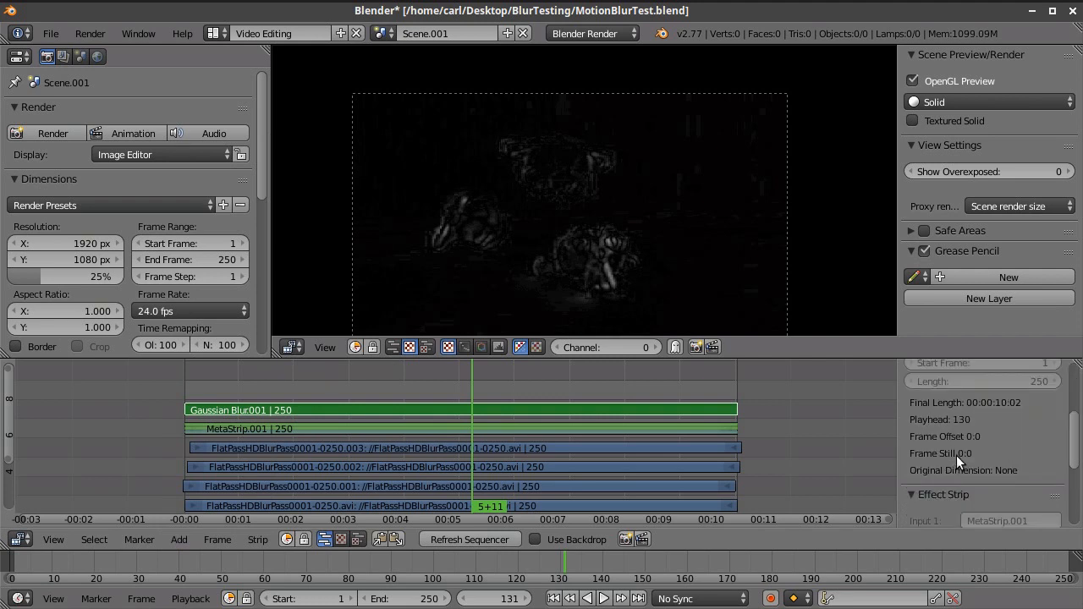
click(963, 472)
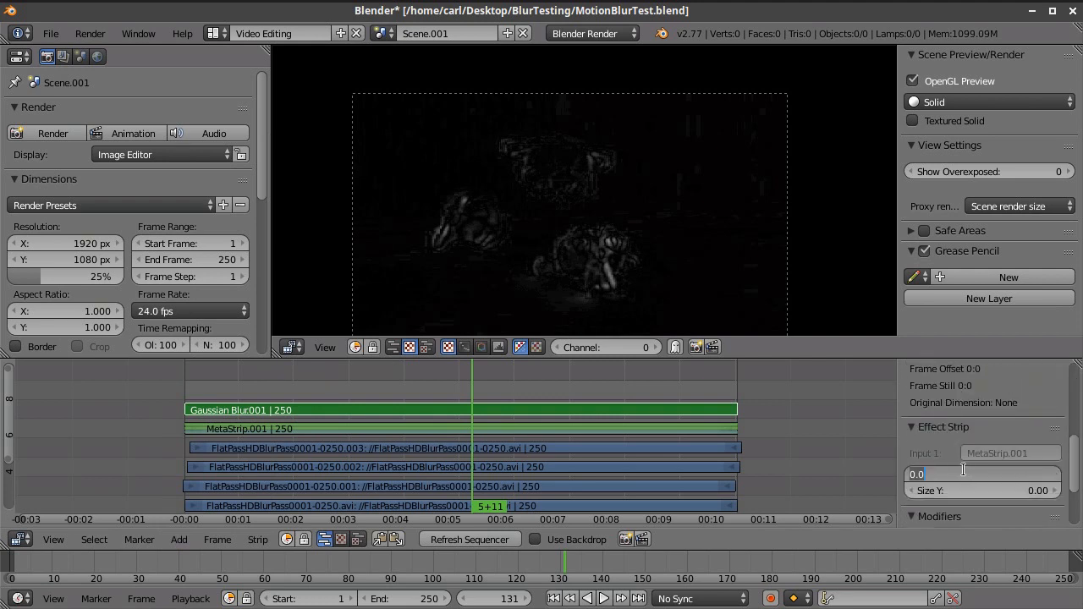
text(2)
key(Return)
text(2)
key(Return)
scroll(573, 236, up, 8)
middle_drag(570, 211, 553, 184)
mouse_move(504, 372)
mouse_down()
mouse_move(497, 380)
mouse_move(546, 380)
mouse_move(447, 381)
mouse_move(550, 384)
mouse_move(520, 384)
mouse_up()
Check the size values of the Gaussian Blur.001 strip in the scene named Scene and return to Scene.001.
click(383, 33)
click(405, 59)
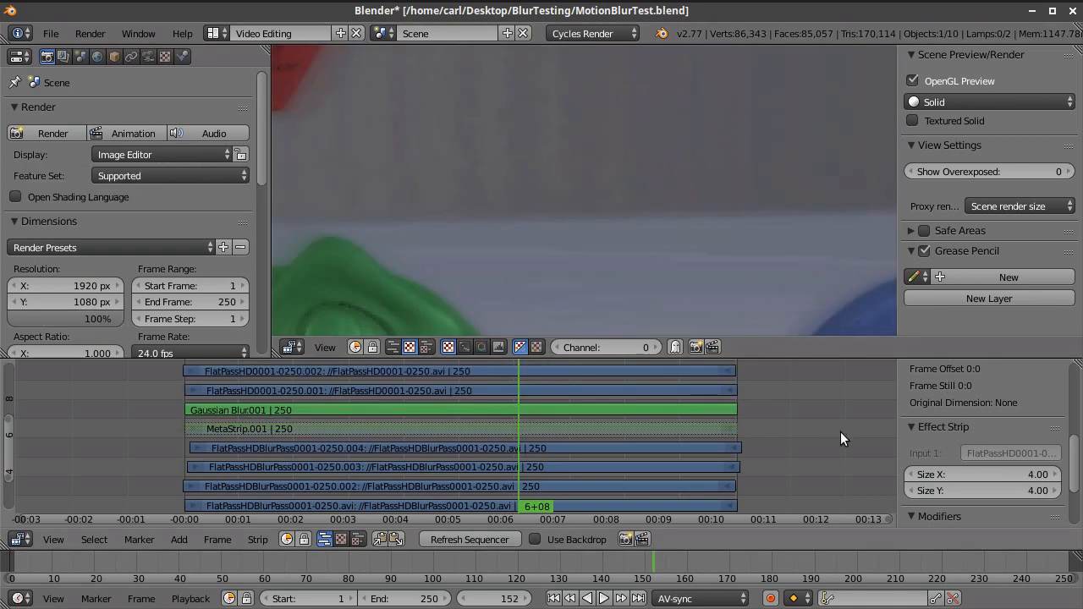
shift+scroll(838, 432, up, 3)
right_click(641, 440)
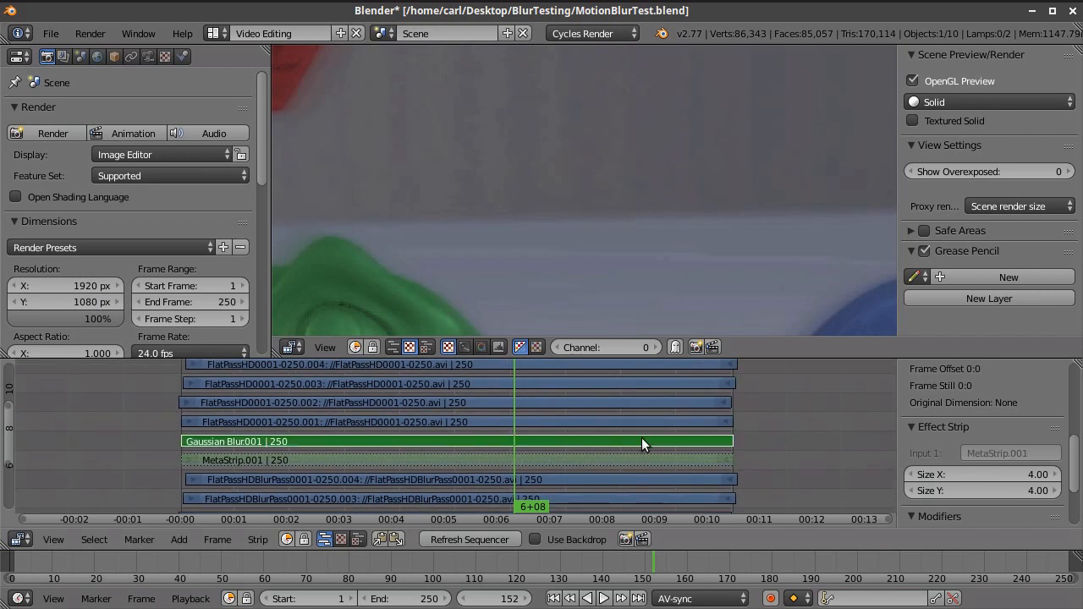
middle_drag(767, 408, 757, 446)
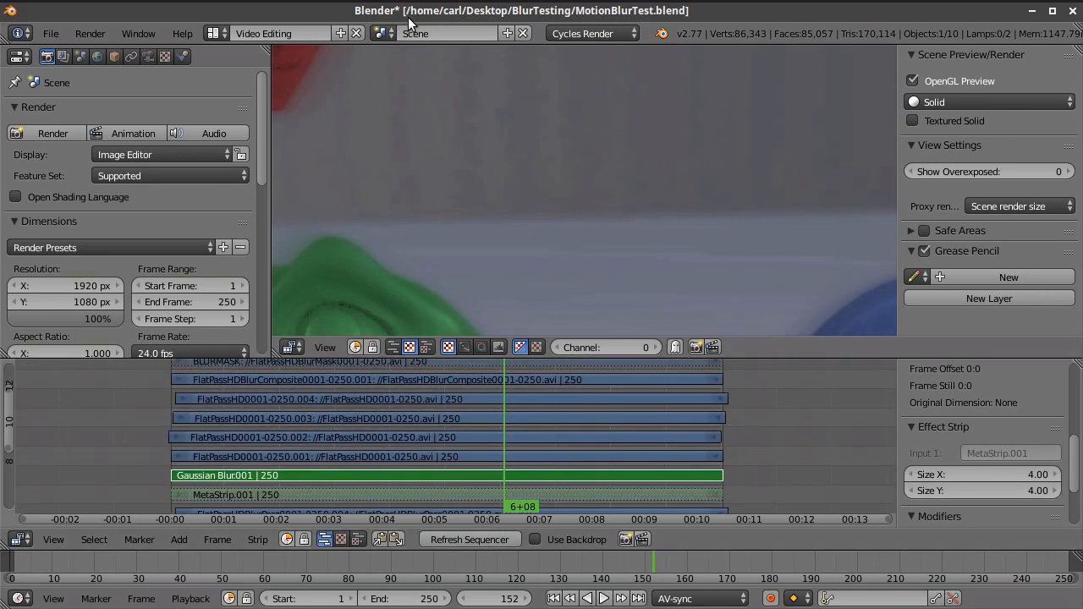
click(382, 33)
click(395, 77)
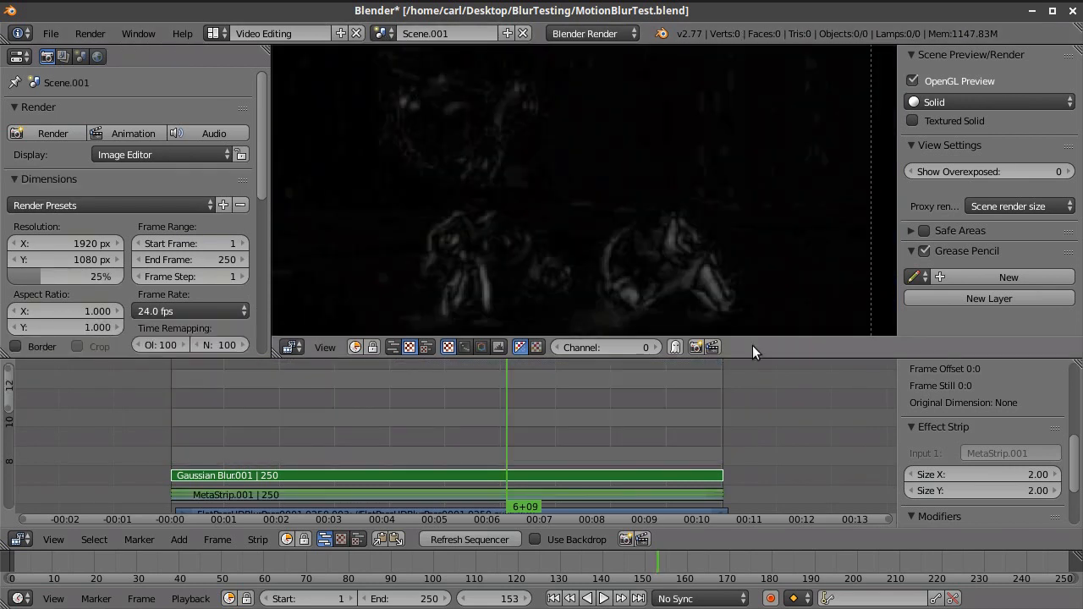
Set the Gaussian Blur strip's Size X and Size Y to 4 and play back the blurred difference image.
click(1025, 474)
text(4)
key(Tab)
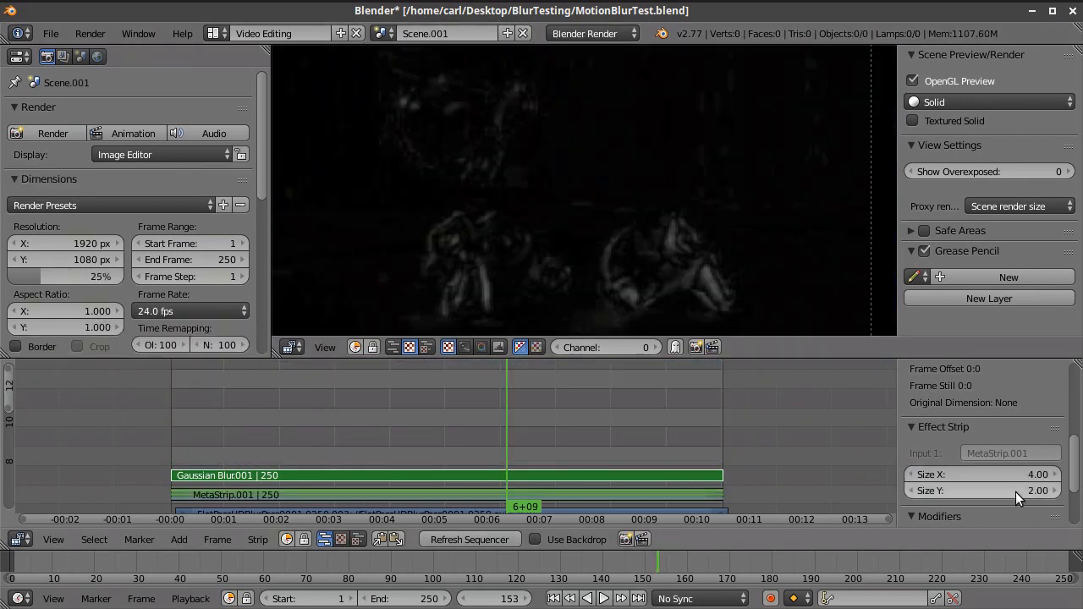
text(4)
key(Return)
key(alt+a)
scroll(685, 213, down, 2)
drag(562, 435, 420, 432)
key(alt+a)
scroll(460, 425, down, 1)
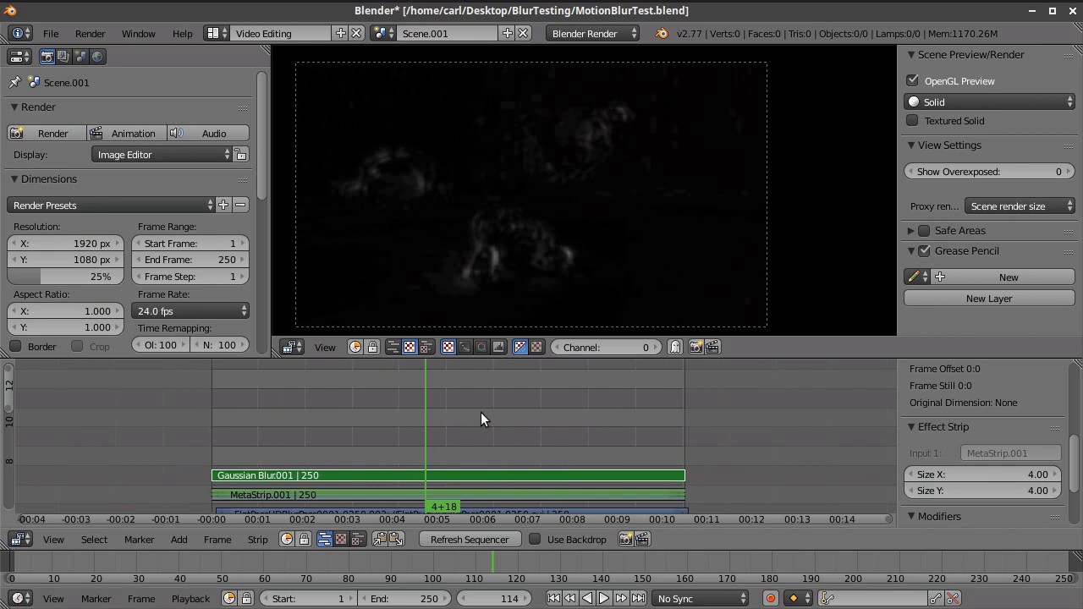
Set the render output file to FlatPassHDBlurMask0001-0250.avi in the BlurTesting folder and render the animation.
scroll(199, 203, down, 7)
scroll(209, 209, down, 2)
click(240, 263)
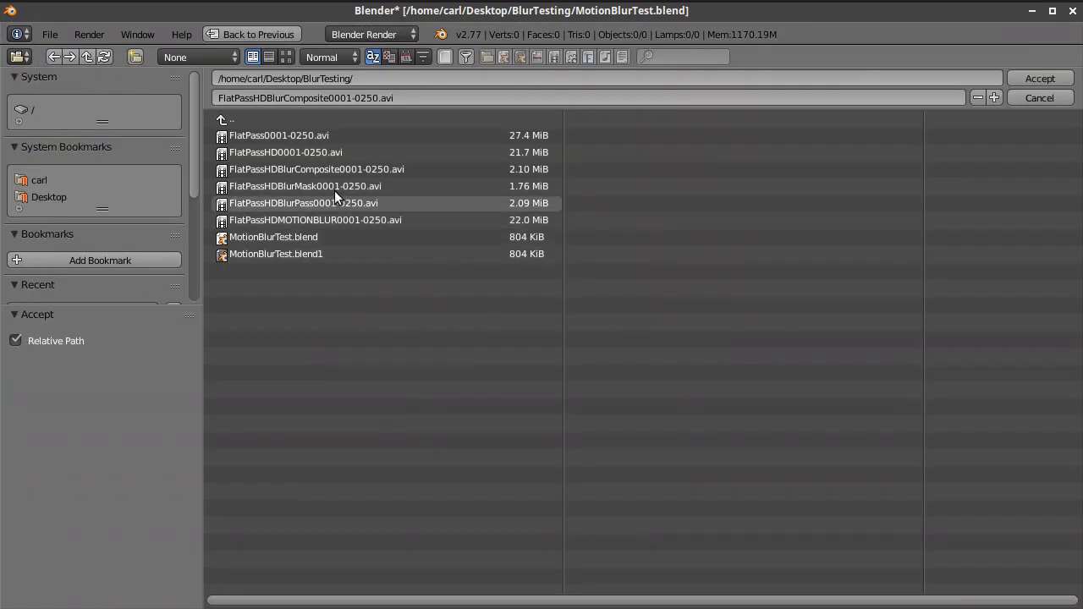
click(332, 186)
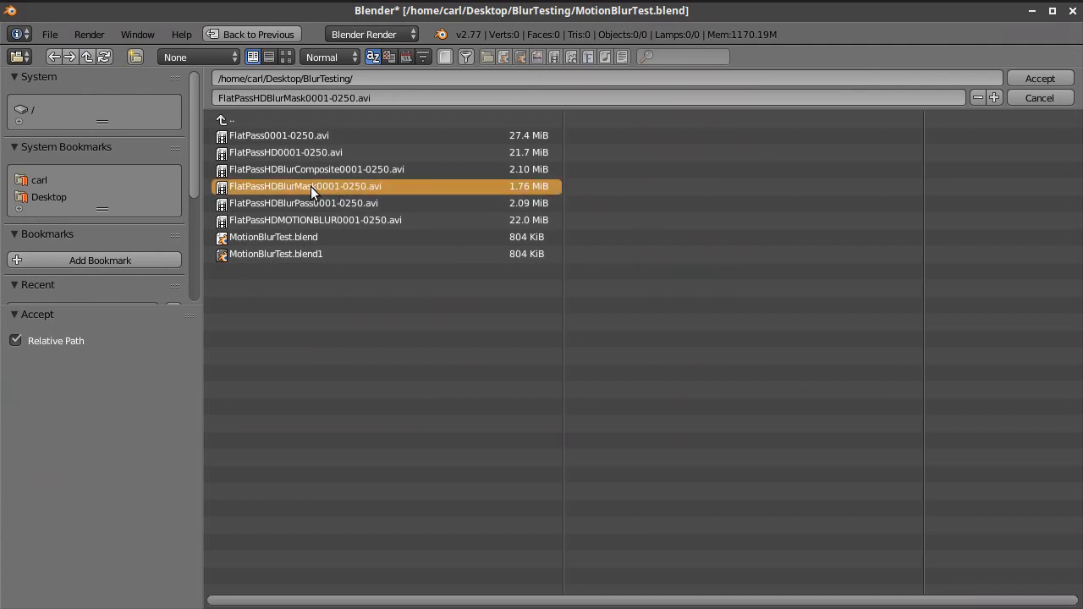
click(1046, 79)
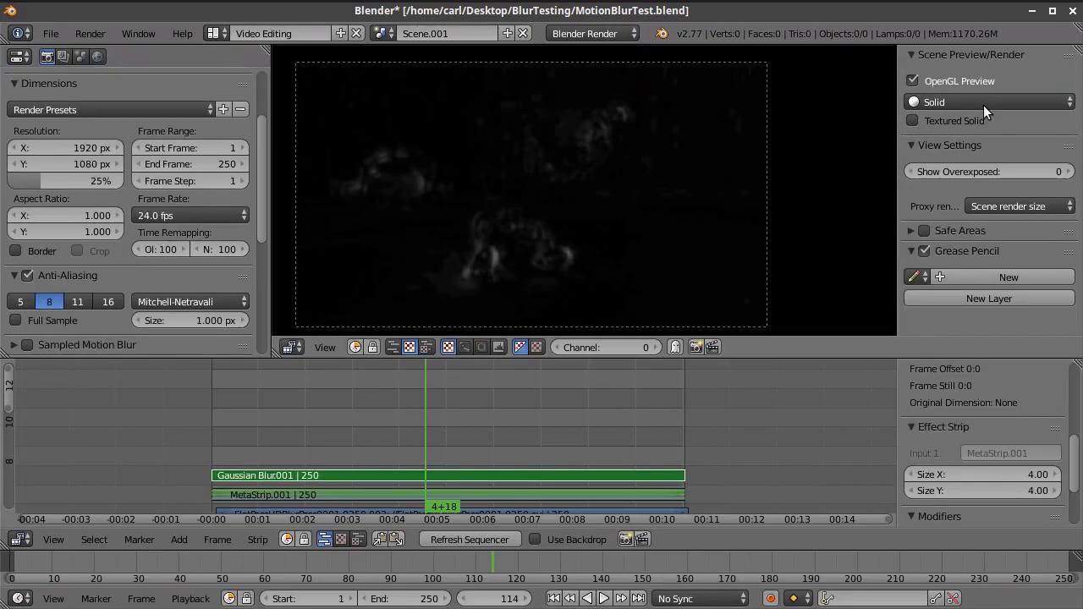
scroll(176, 200, up, 3)
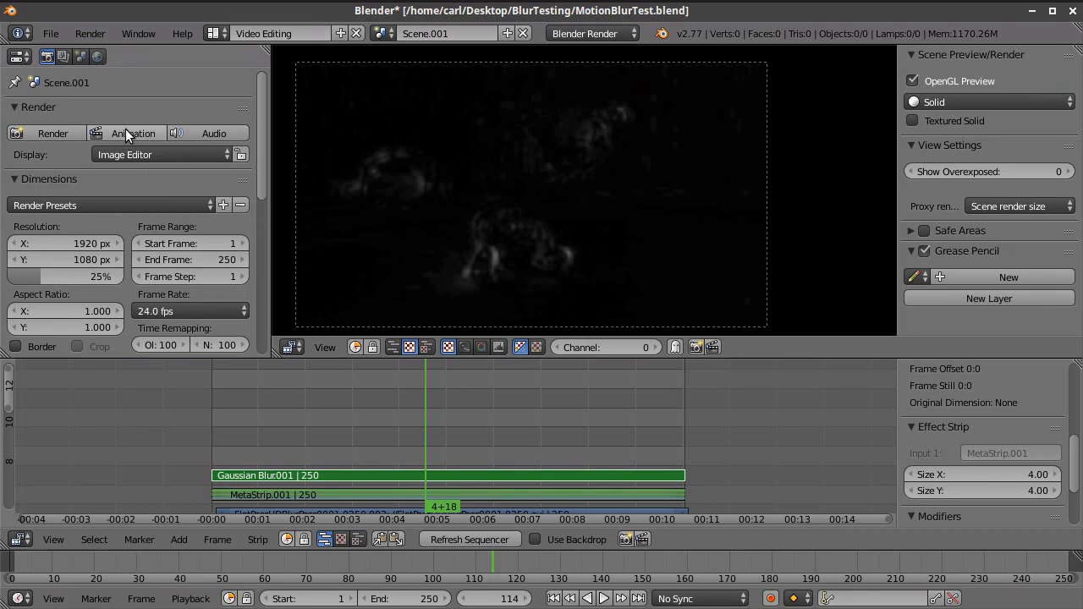
click(125, 129)
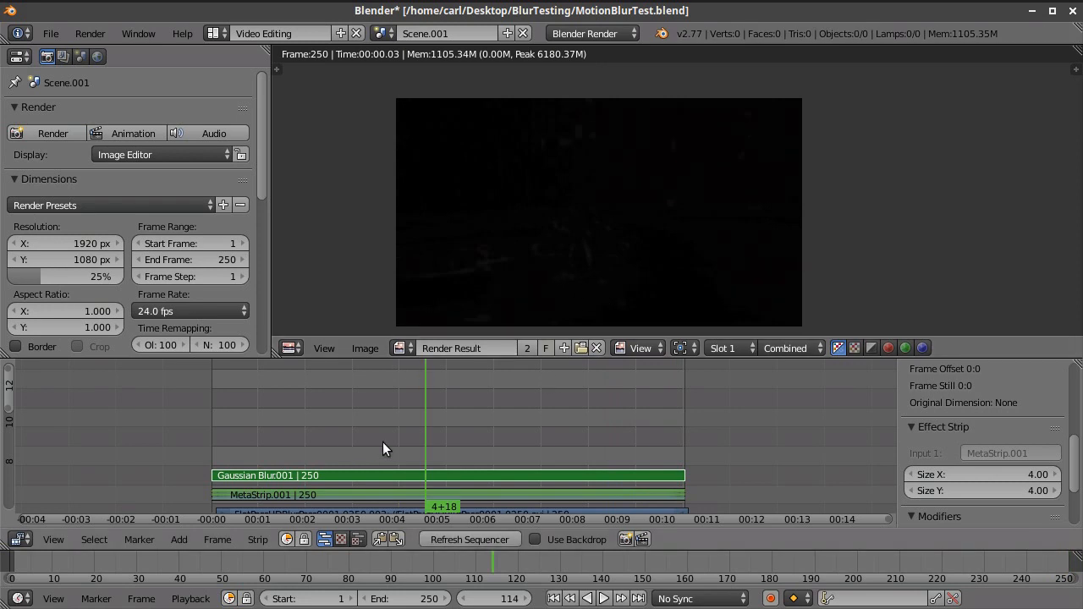
Add the movie FlatPassHD0001-0250.avi as a new strip starting at frame 1.
click(552, 599)
click(179, 540)
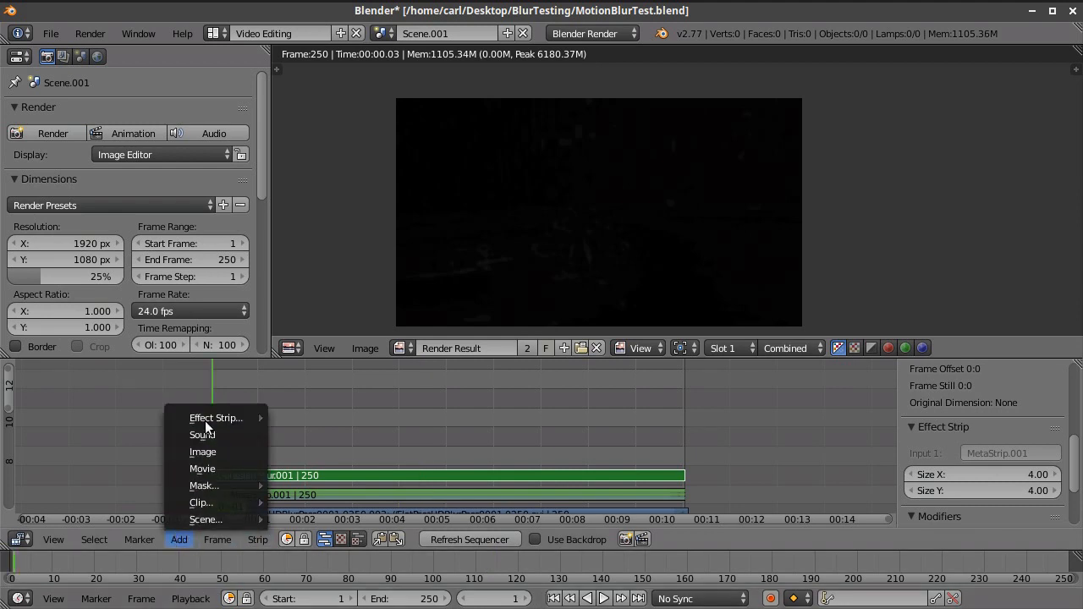
click(225, 463)
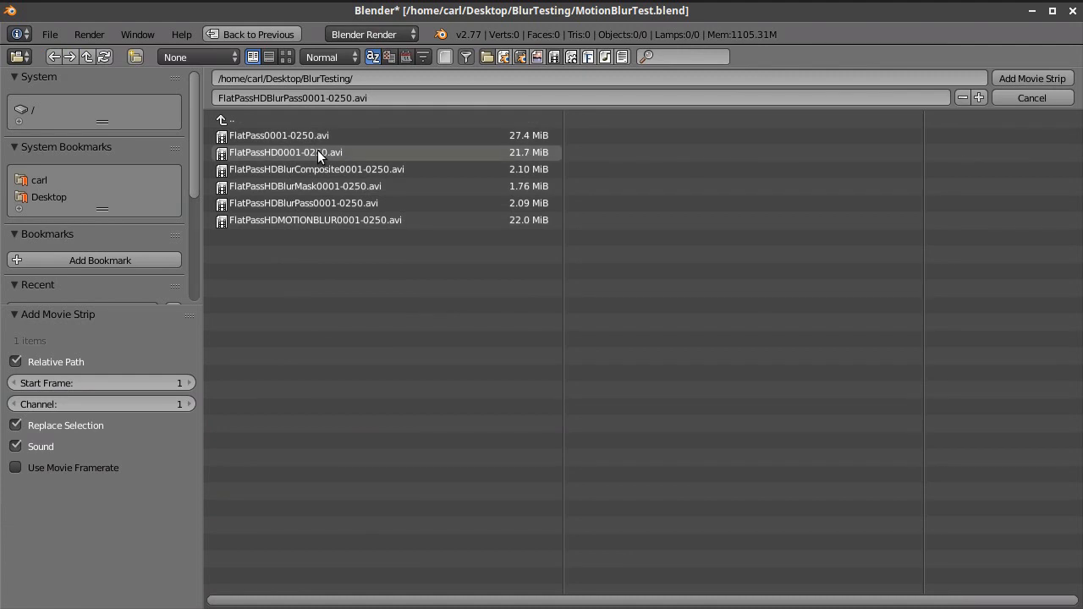
click(317, 153)
click(1050, 79)
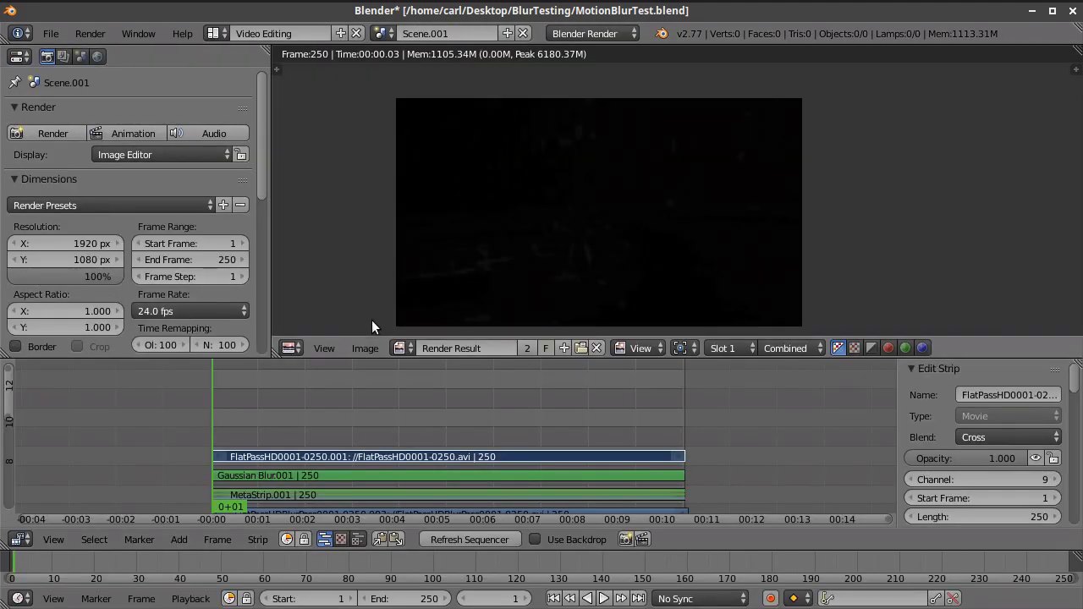
Change the render result area back to the video sequence preview, show the whole frame and play the sequence from frame 30.
drag(370, 419, 267, 427)
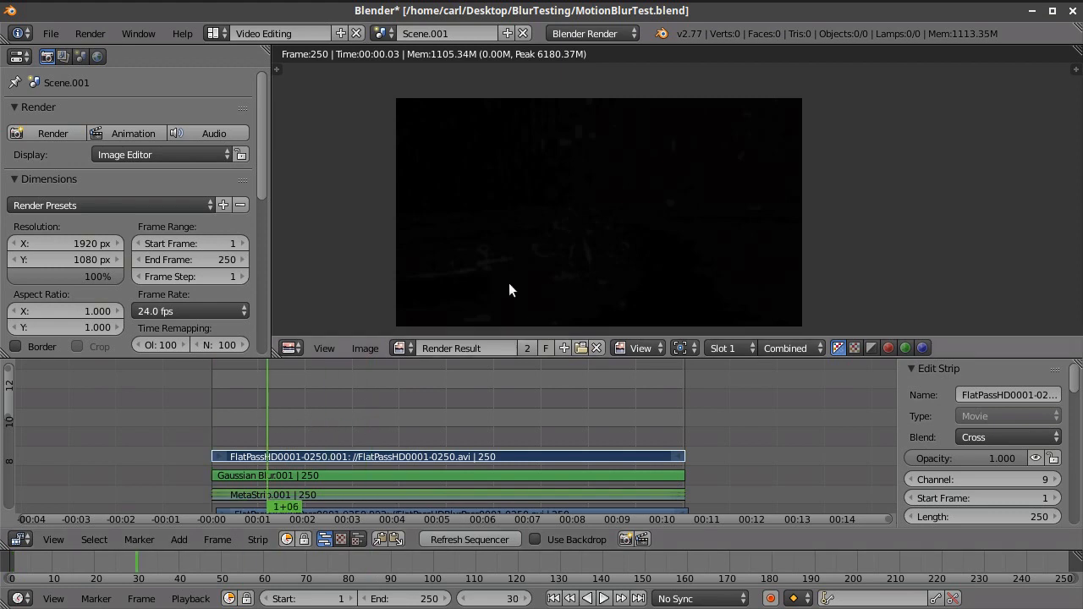
click(291, 348)
click(341, 193)
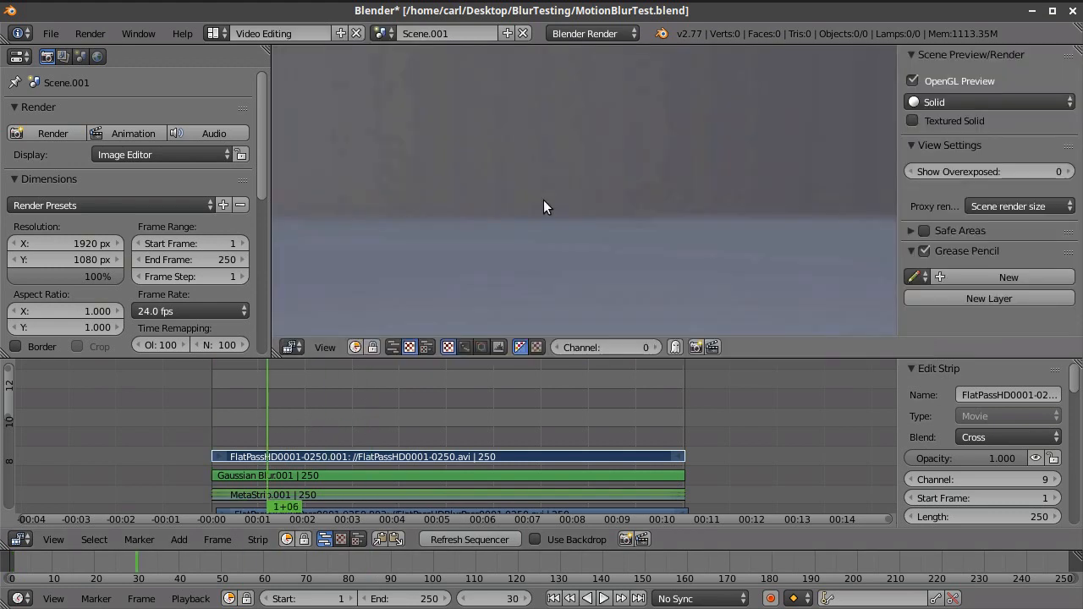
scroll(611, 191, down, 15)
middle_drag(649, 230, 651, 239)
key(alt+a)
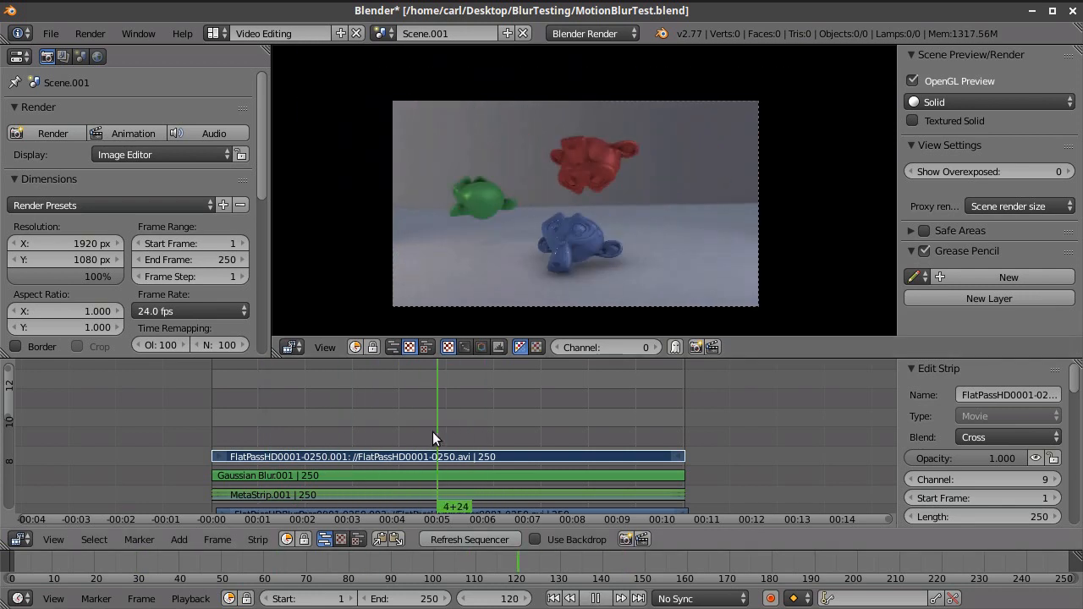
Examine the flat HD pass in the preview up close and at full frame, scrubbing the sequence to frame 137.
scroll(534, 261, up, 5)
key(alt+a)
scroll(576, 223, down, 1)
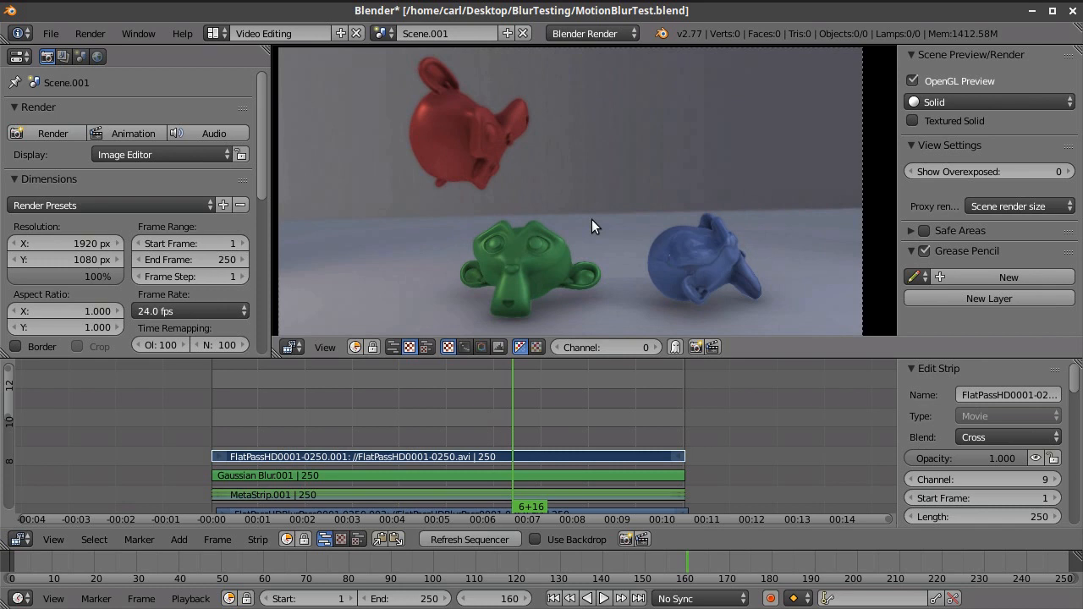
scroll(604, 208, down, 3)
middle_drag(601, 214, 606, 194)
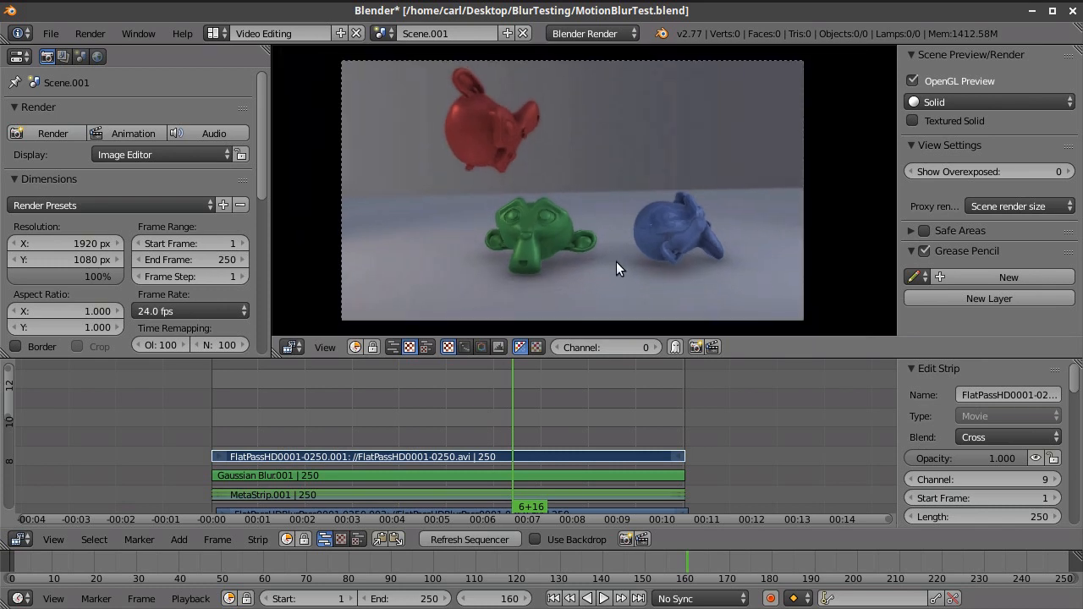
scroll(517, 408, up, 2)
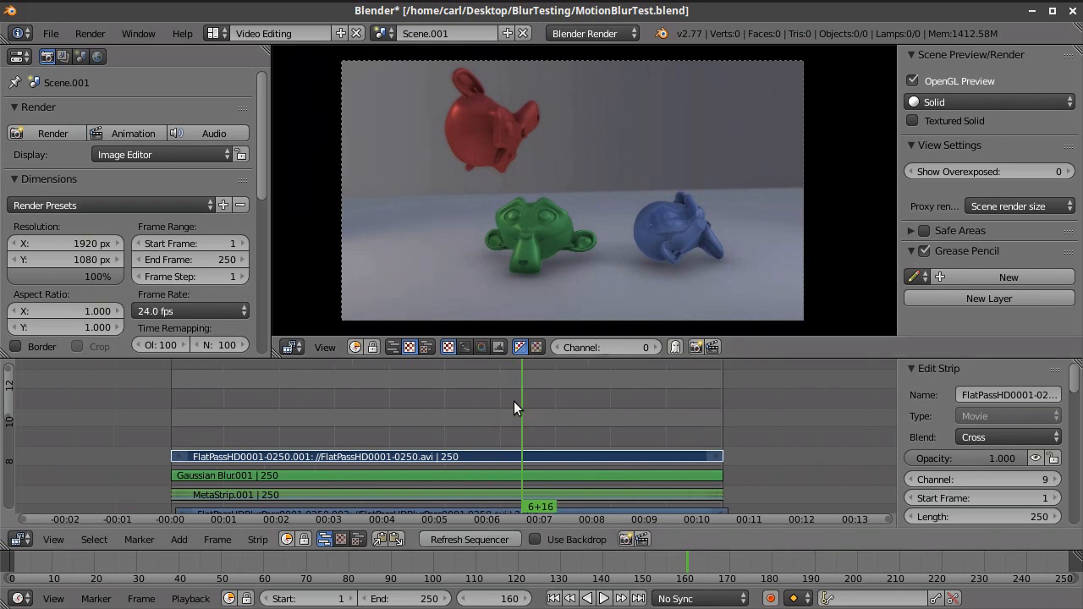
drag(511, 428, 470, 417)
scroll(548, 225, up, 2)
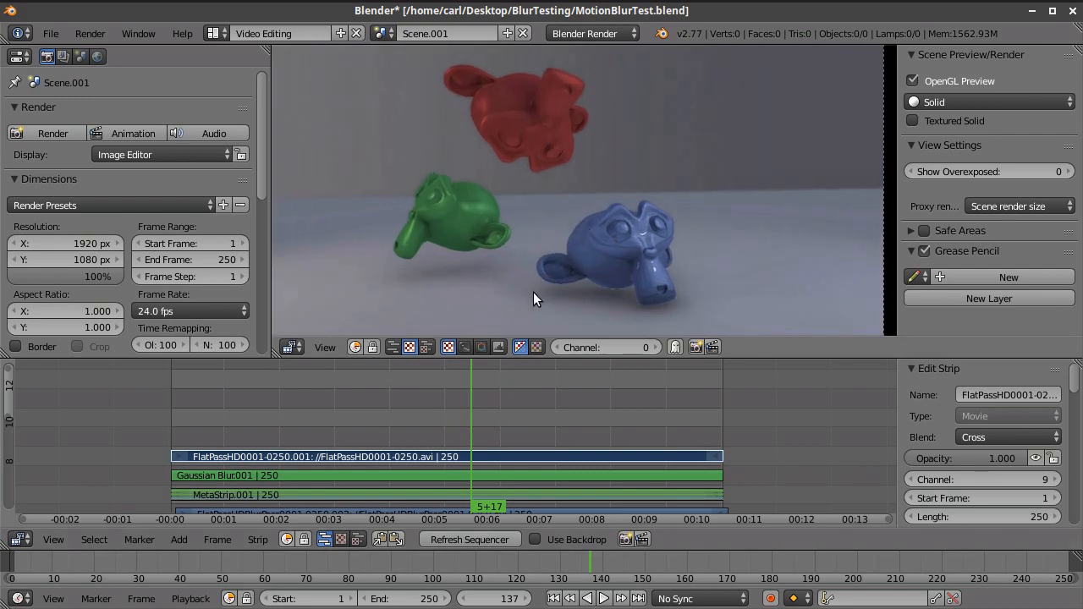
scroll(544, 295, down, 2)
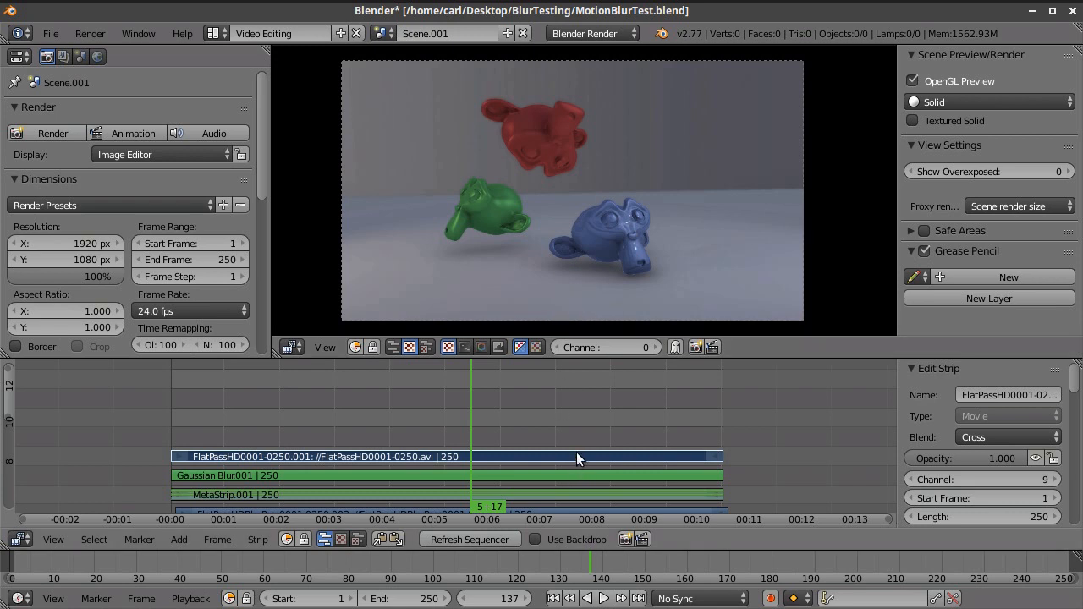
Duplicate the flat HD strip onto channel 10 with start frame 0 and set the copy's opacity to 0.075.
key(shift+d)
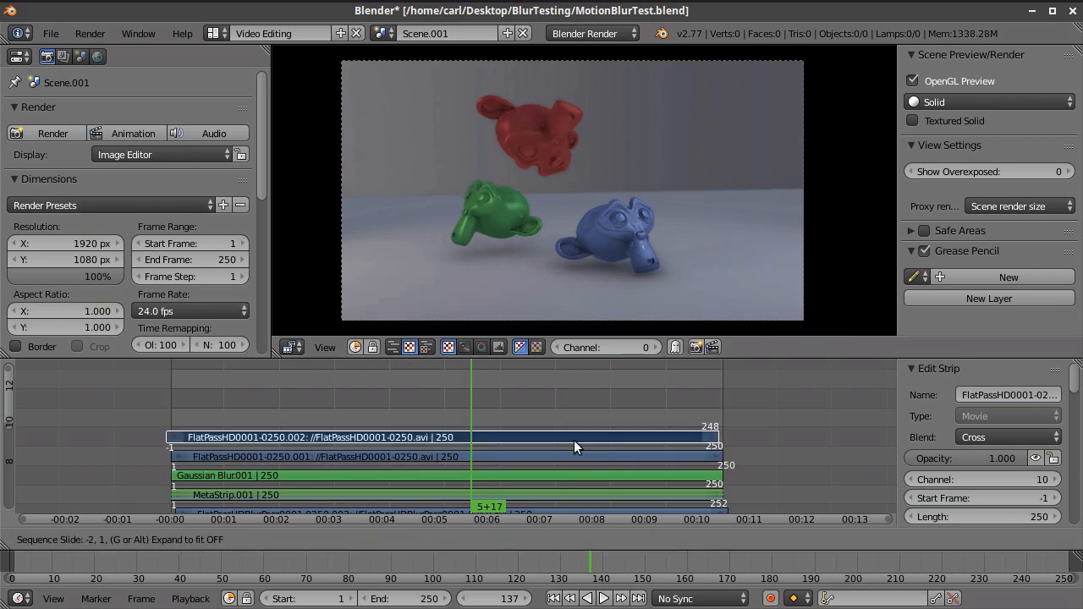
click(574, 446)
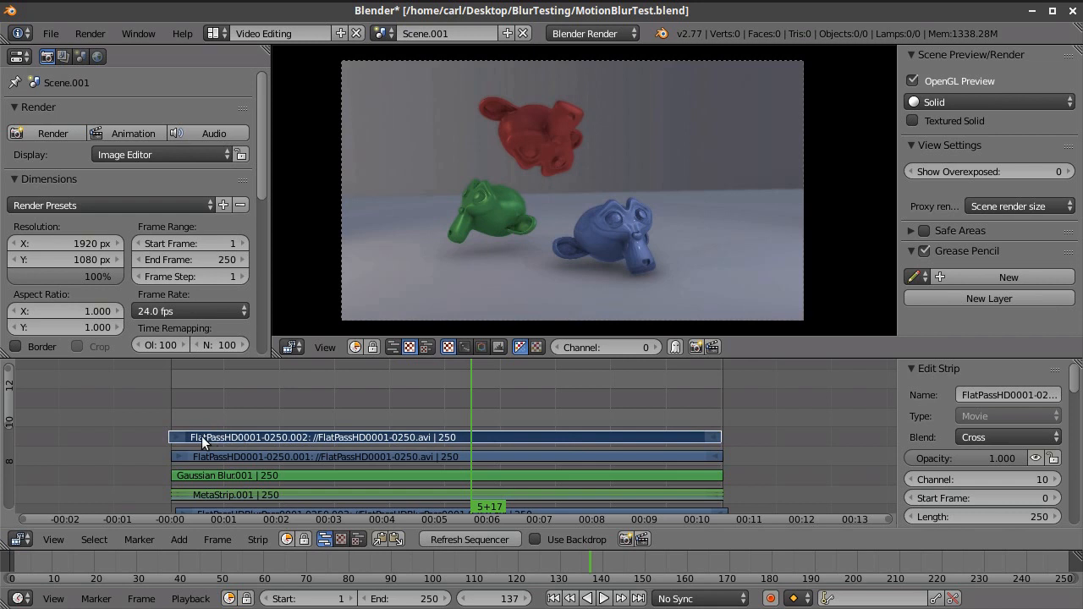
click(967, 457)
text(0.075)
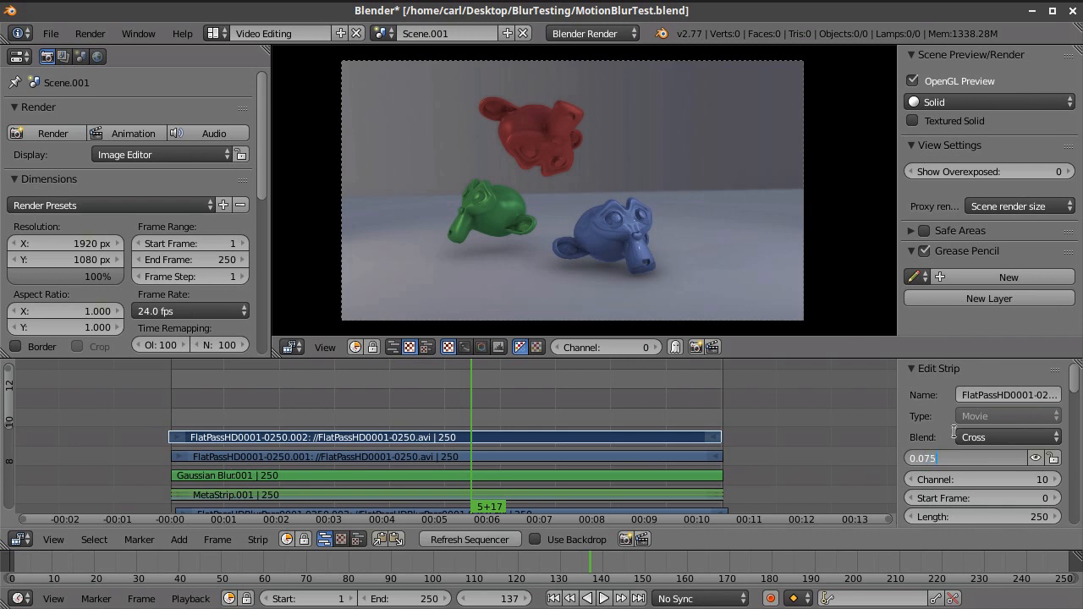
key(Return)
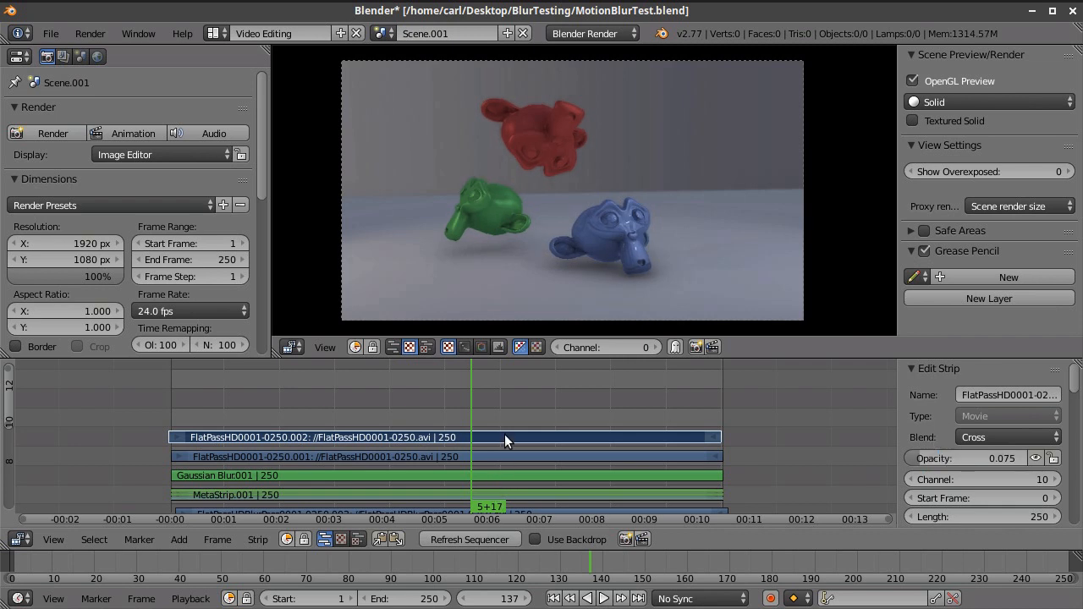
Duplicate the channel 10 strip onto channel 11 with start frame 2 and set the copy's opacity to 0.15.
key(shift+d)
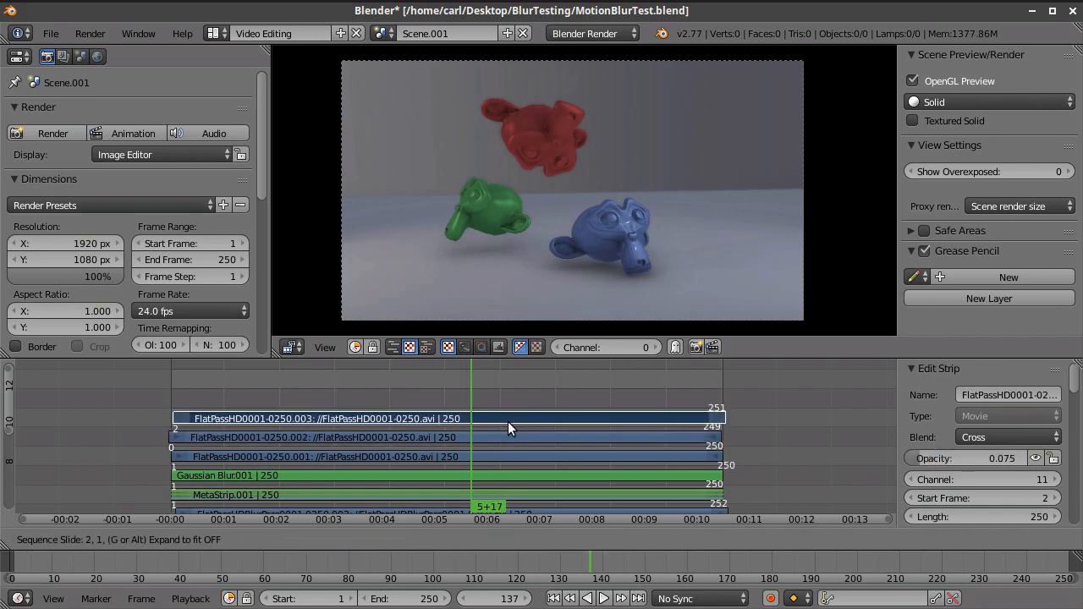
click(507, 422)
click(972, 459)
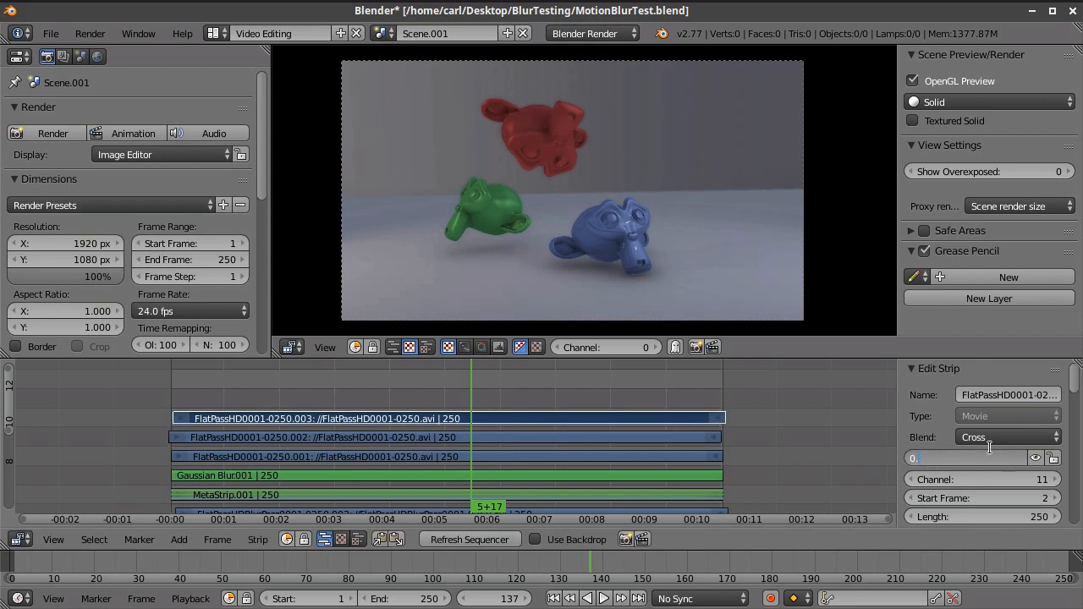
key(Return)
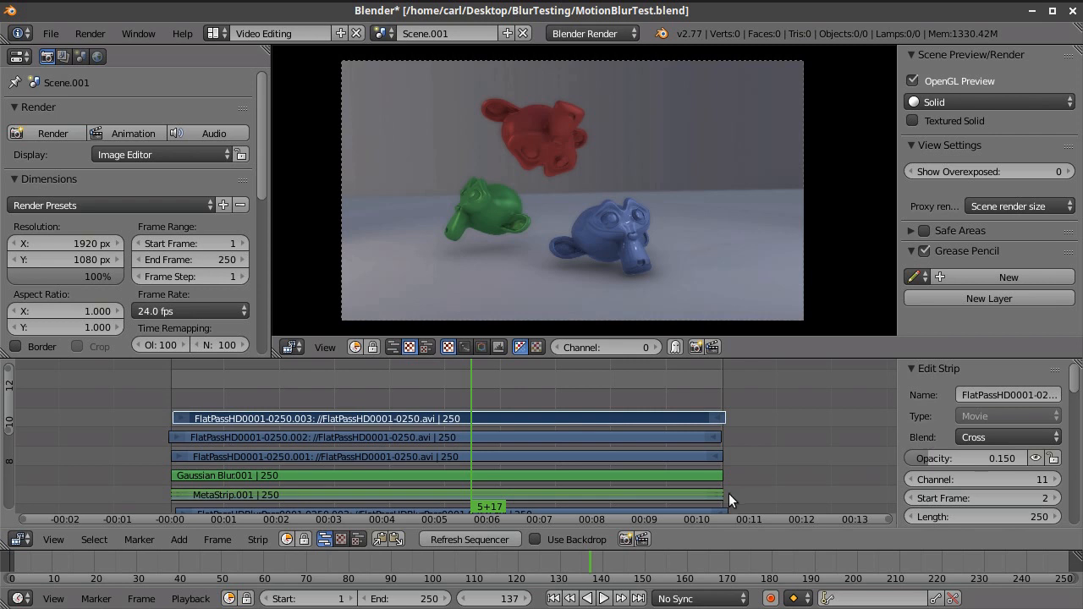
Duplicate the channel 11 strip onto channel 12 with start frame 3, set its opacity to 0.075 and play back the result.
key(shift+d)
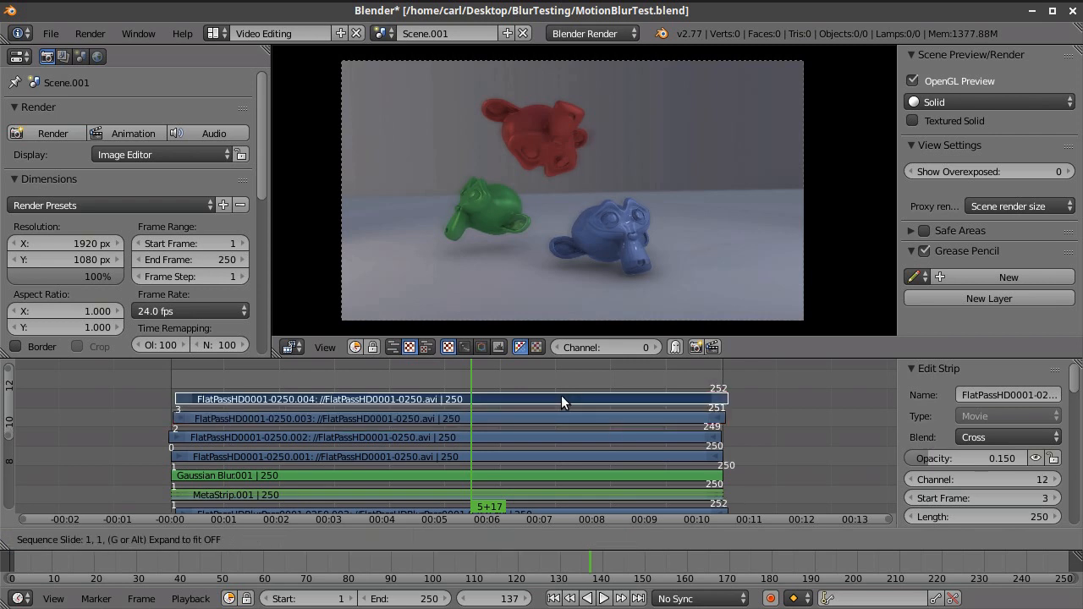
click(561, 396)
click(961, 457)
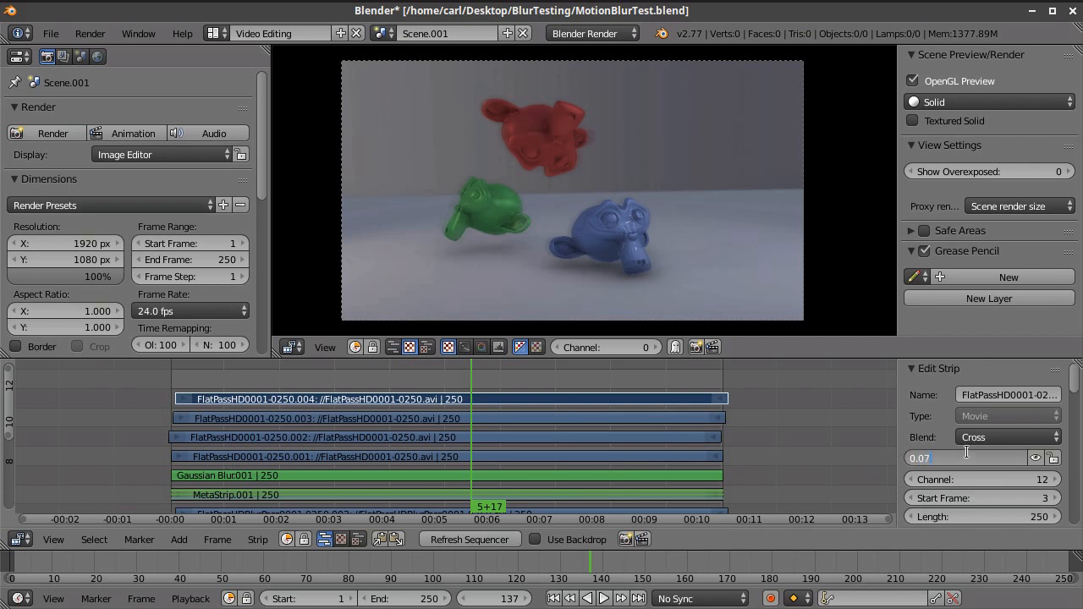
text(0.075)
key(Return)
scroll(630, 255, up, 3)
scroll(387, 199, down, 1)
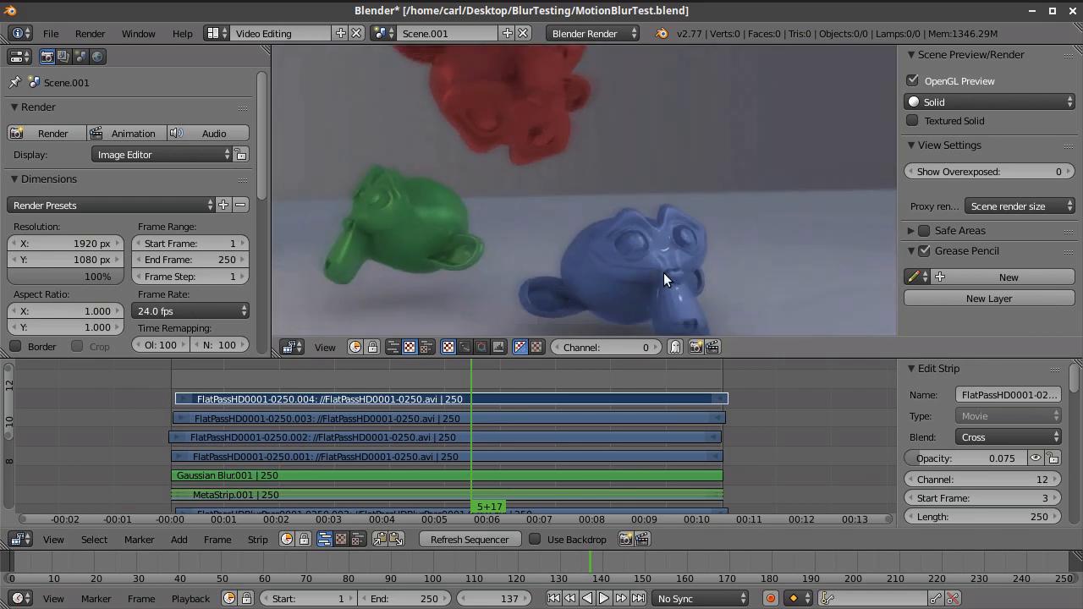
key(alt+a)
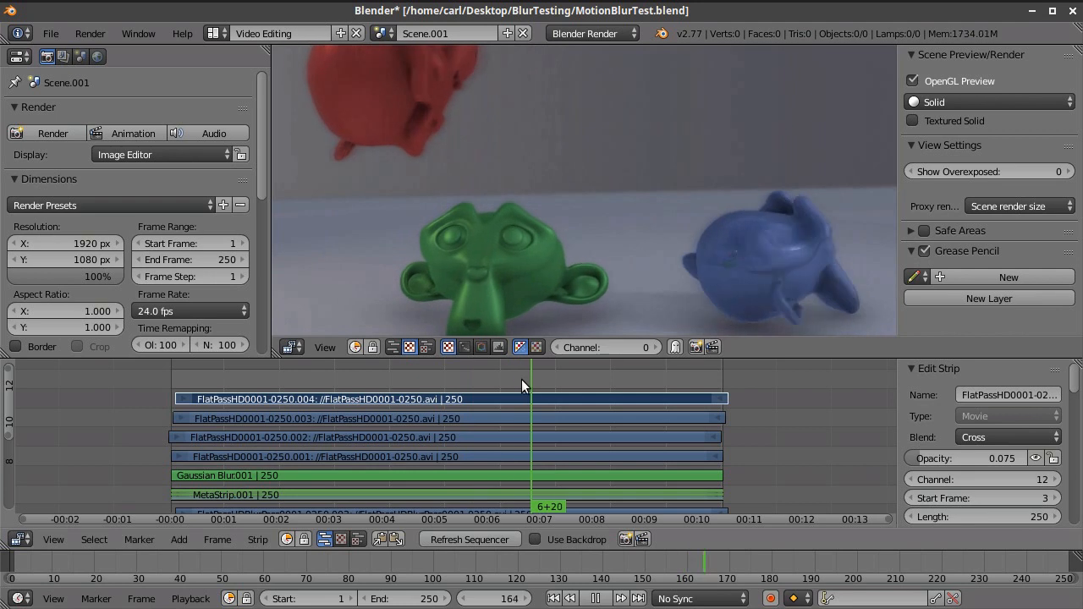
key(alt+a)
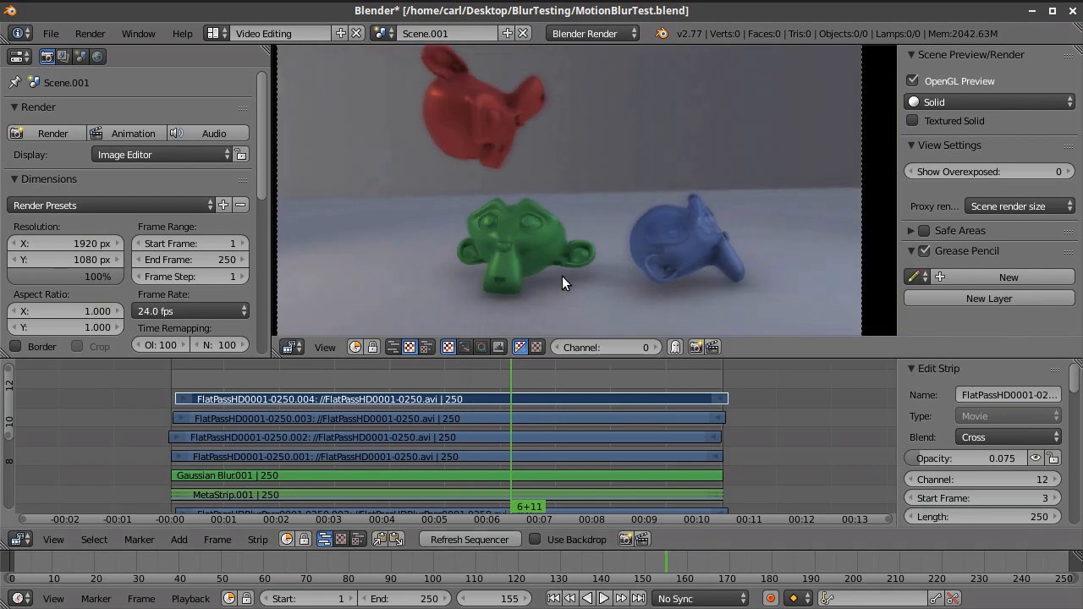
Return to frame 1 and add the movie FlatPassHDBlurPass0001-0250.avi as a new strip.
middle_drag(518, 382, 533, 399)
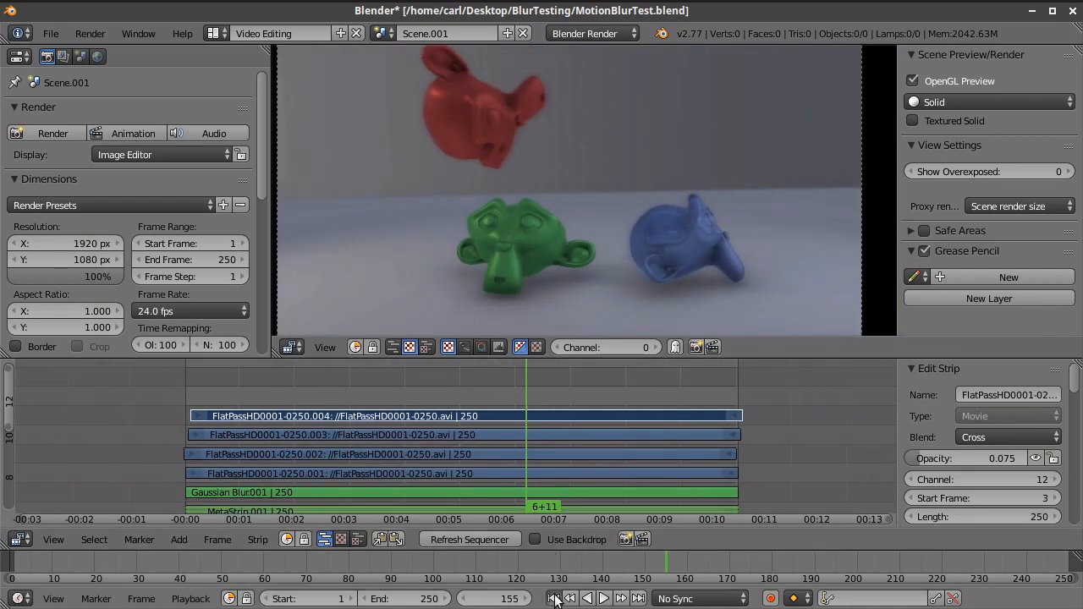
click(553, 598)
click(181, 539)
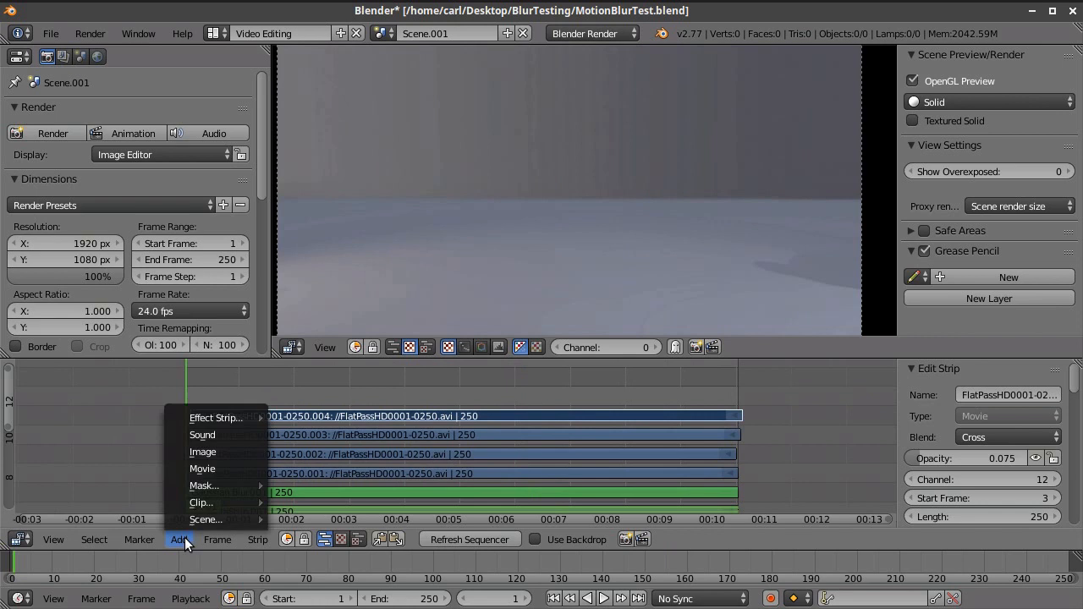
click(208, 468)
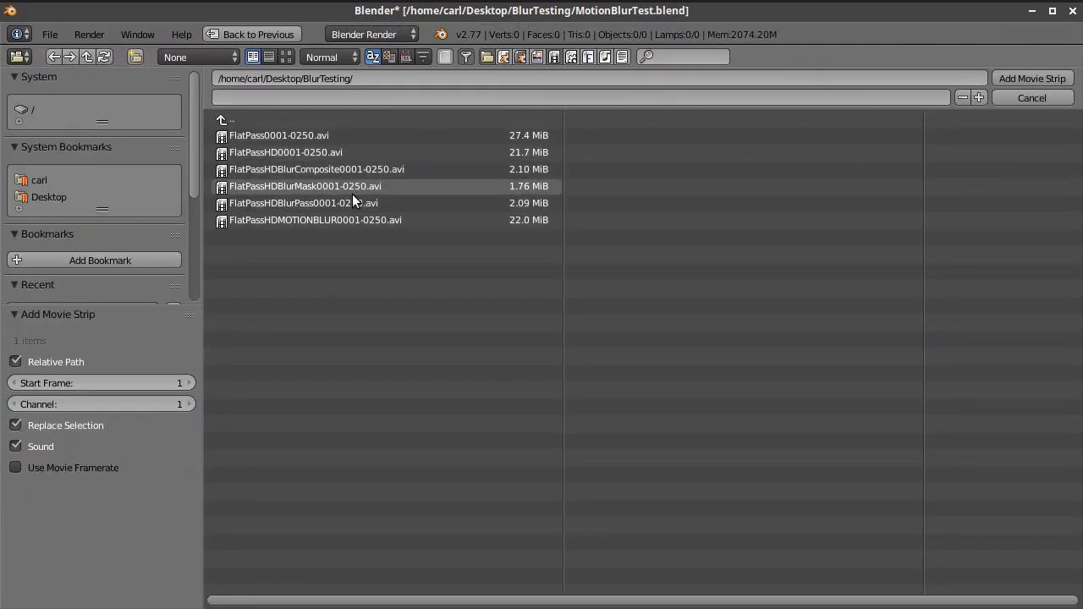
click(395, 204)
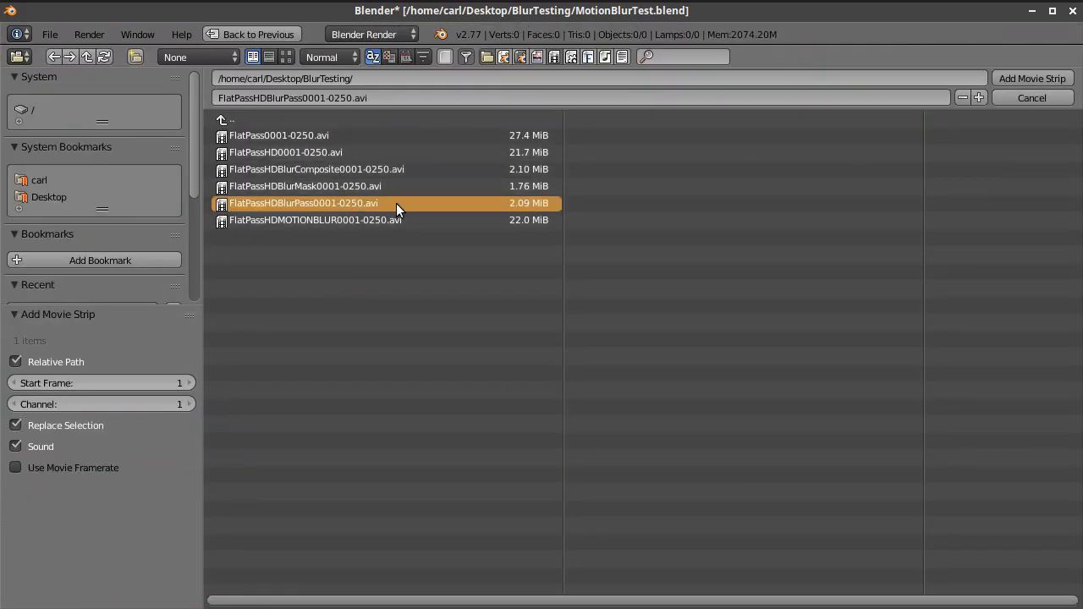
click(1032, 78)
Examine the blur pass around frames 97 to 99, inspecting the red monkey head up close and the whole frame.
drag(369, 382, 403, 388)
scroll(541, 245, up, 5)
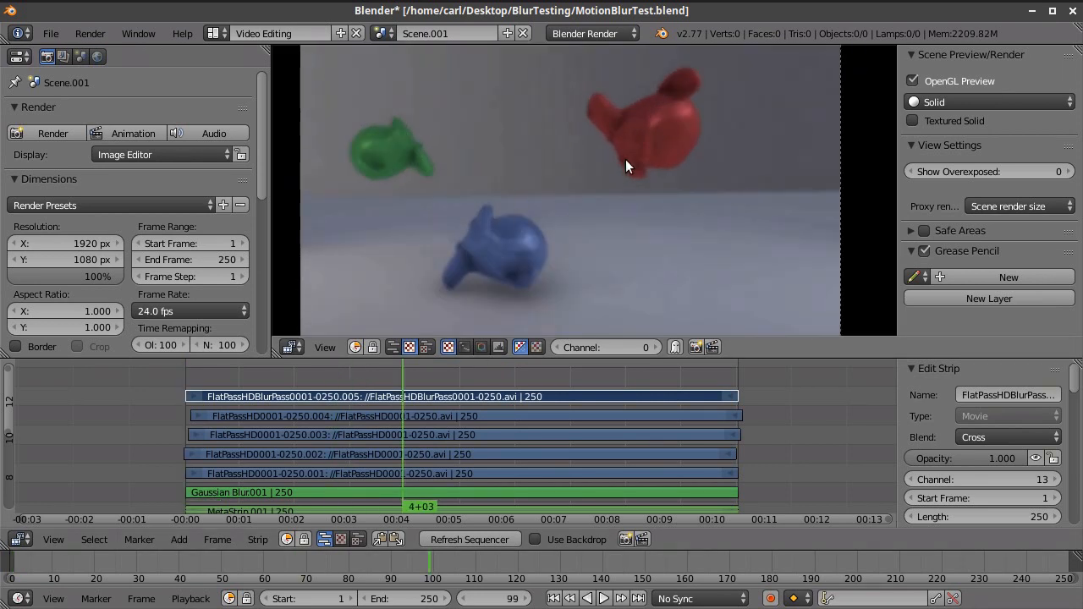
scroll(494, 244, up, 2)
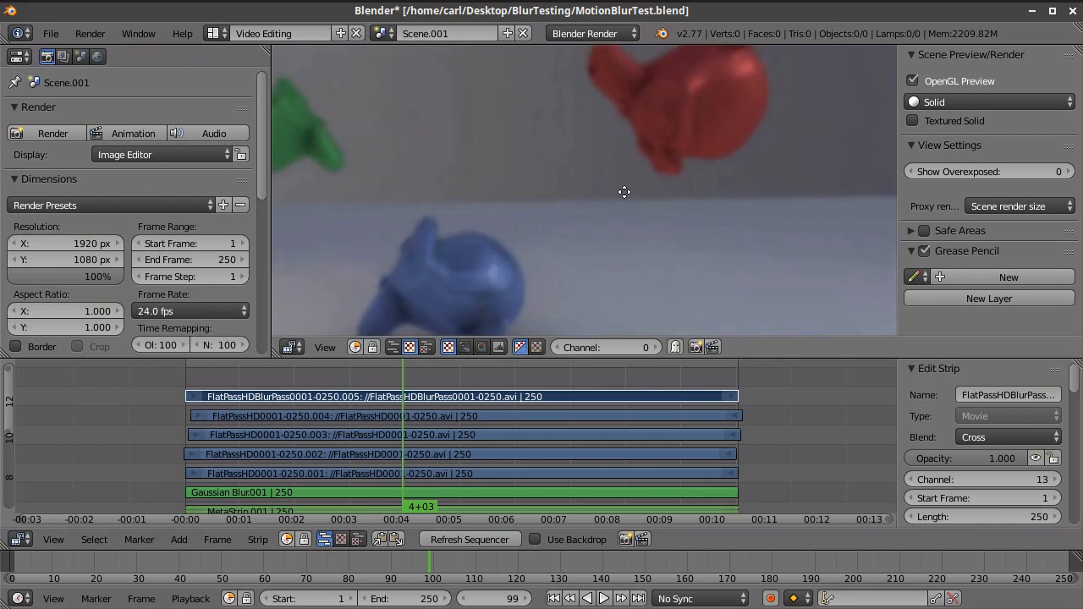
scroll(628, 176, up, 2)
middle_drag(629, 176, 521, 271)
scroll(599, 161, down, 4)
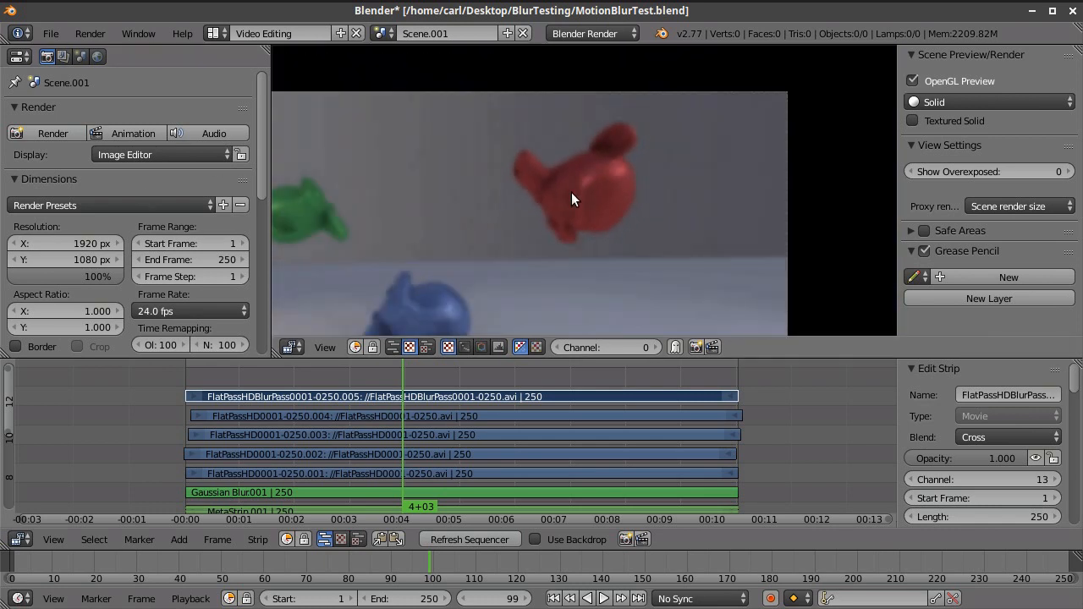
scroll(591, 203, down, 3)
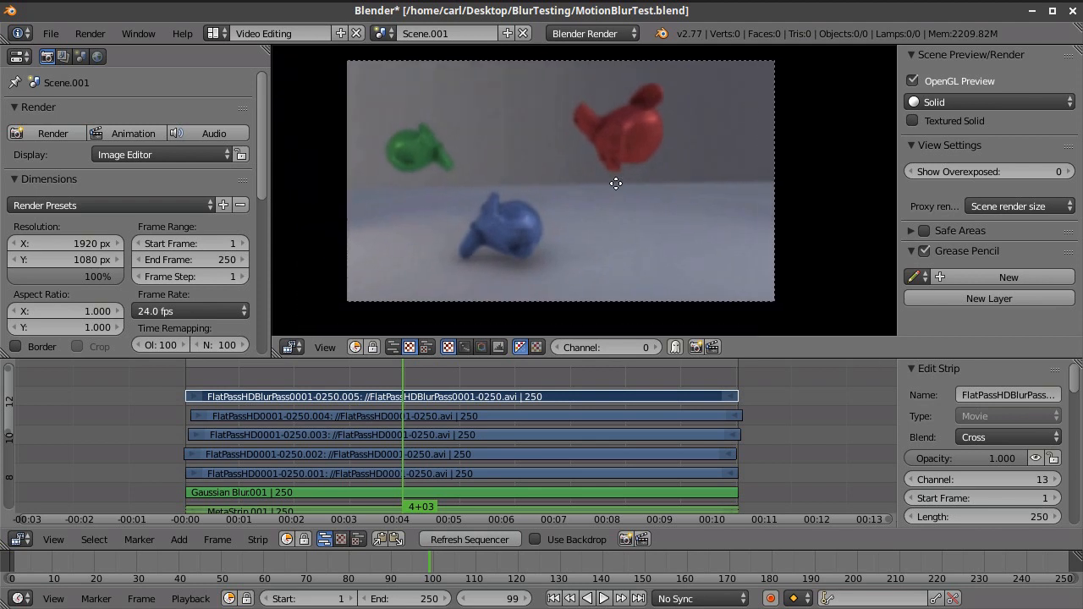
drag(455, 373, 399, 394)
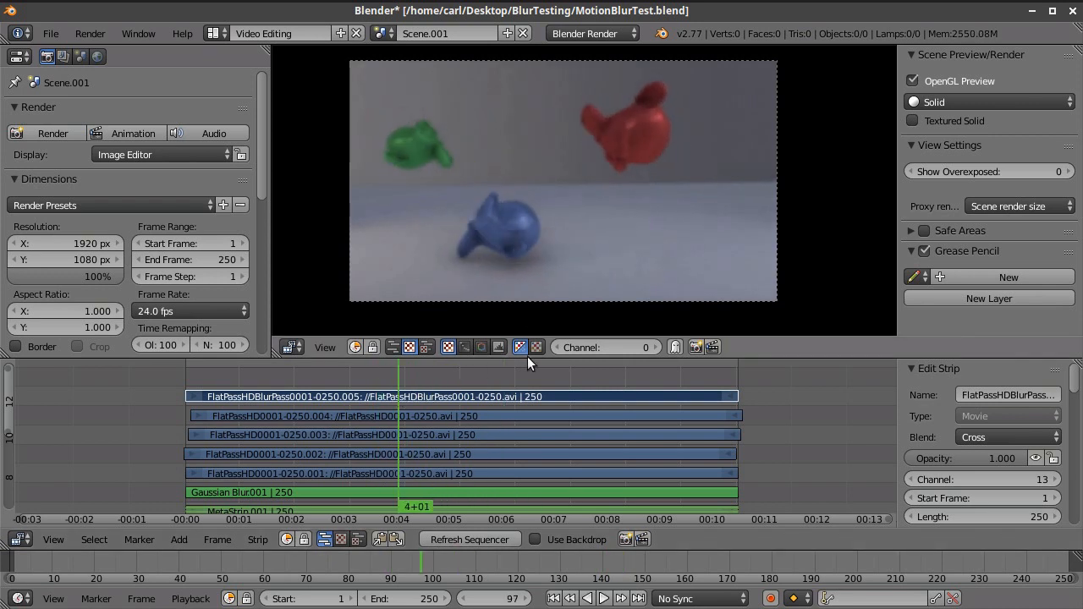
Add the movie FlatPassHDBlurMask0001-0250.avi above the blur pass and slide the strip to start at frame 1.
click(182, 538)
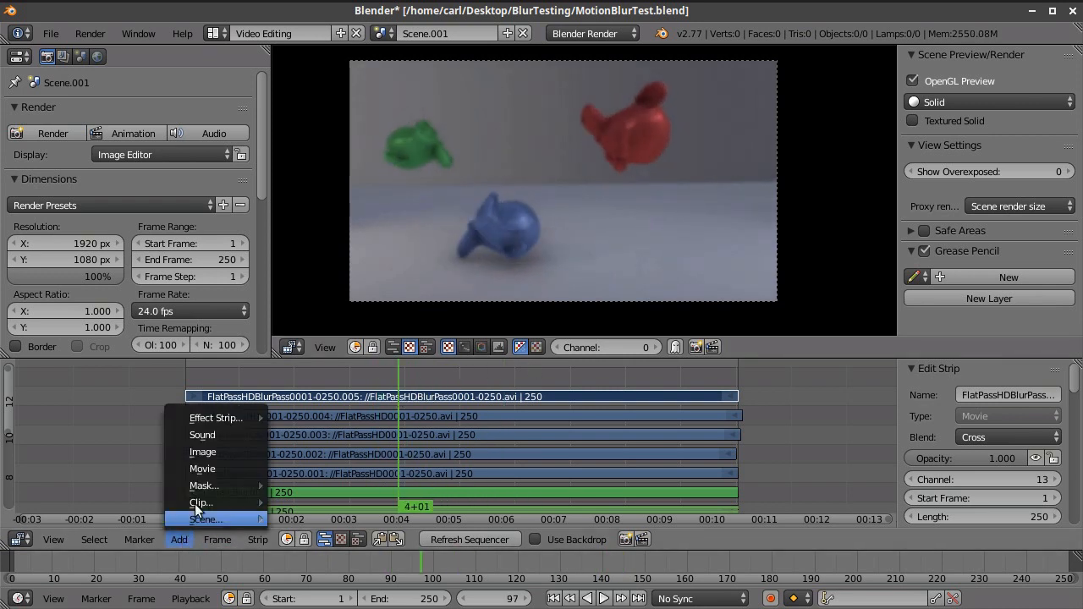
click(215, 468)
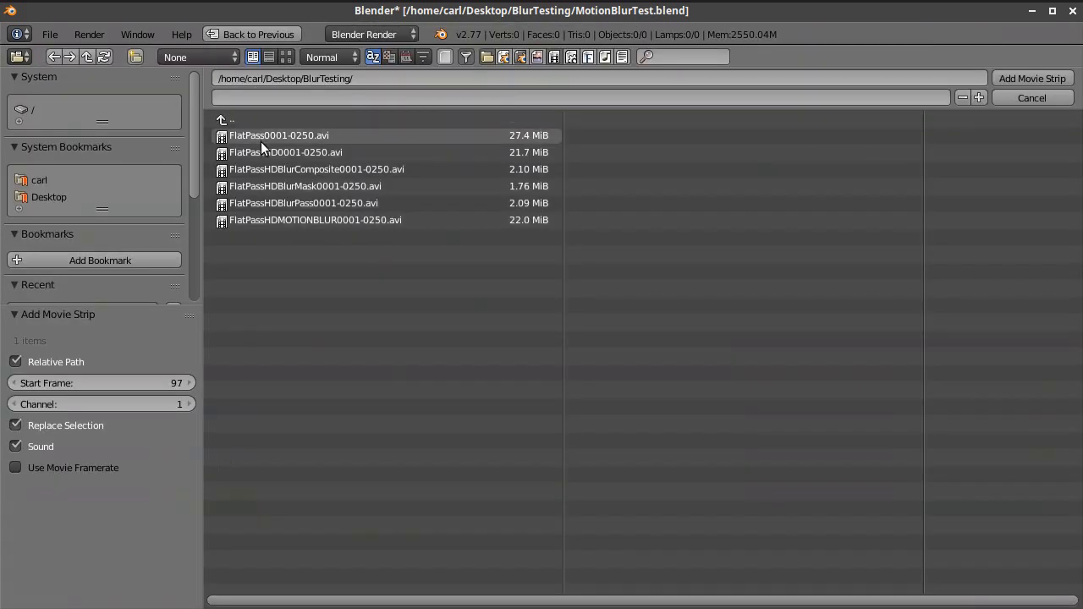
click(333, 187)
click(1045, 77)
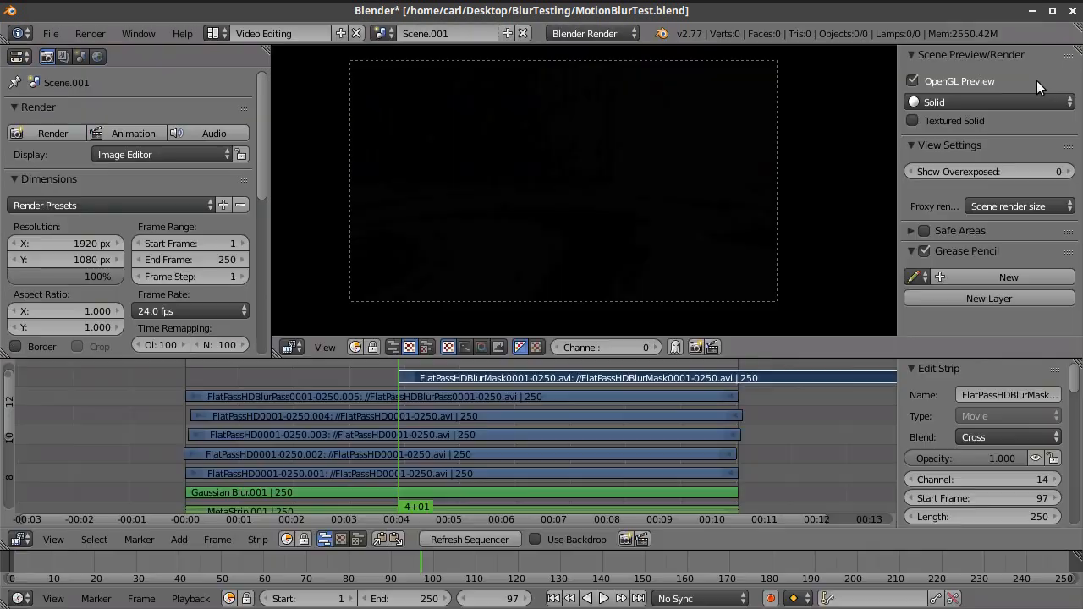
key(g)
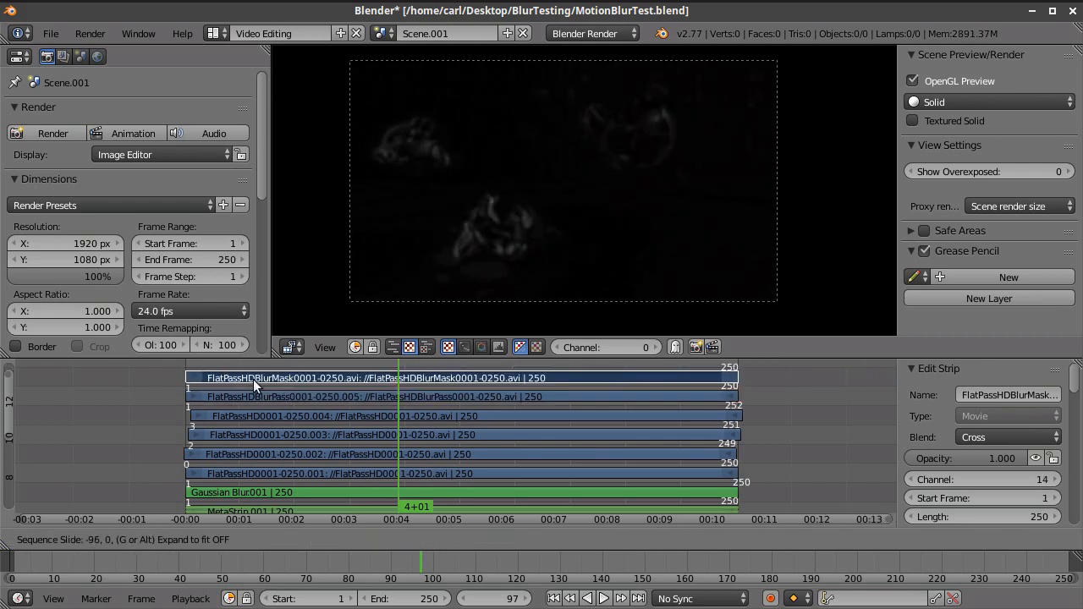
click(253, 379)
Play back the blur mask strip and scrub the sequence to frame 128.
middle_drag(834, 443, 816, 525)
key(alt+a)
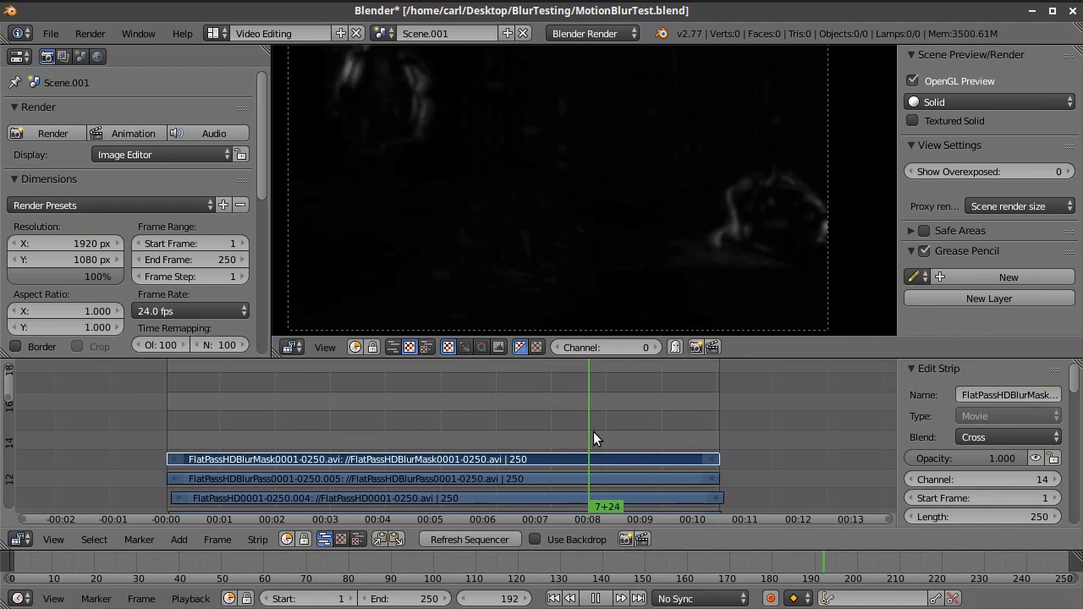
drag(559, 434, 448, 438)
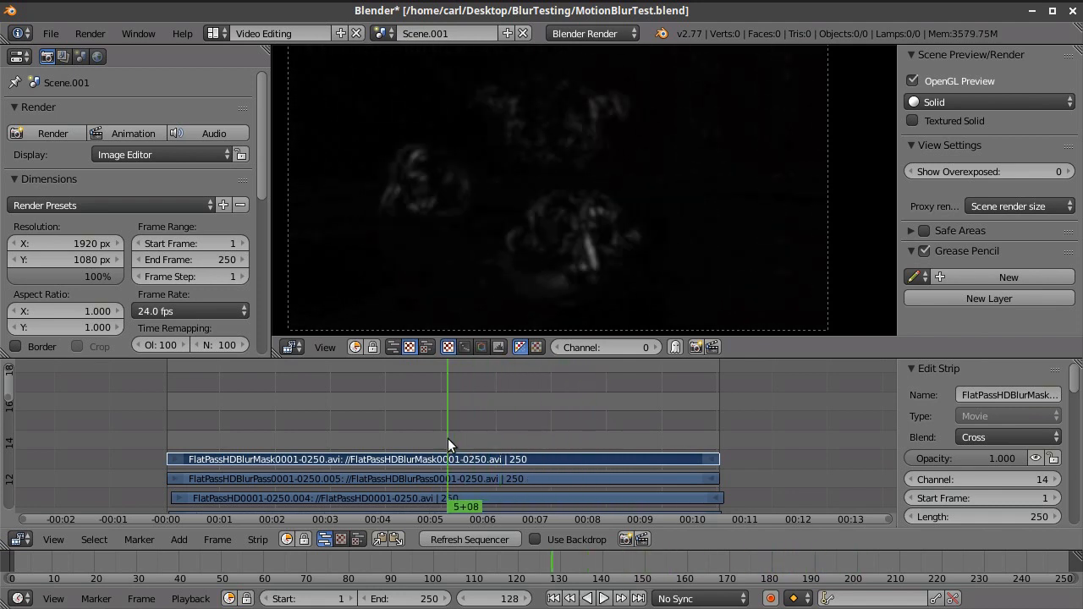
Mute the FlatPassHDBlurMask strip and rename it MASKPASS.
click(1036, 458)
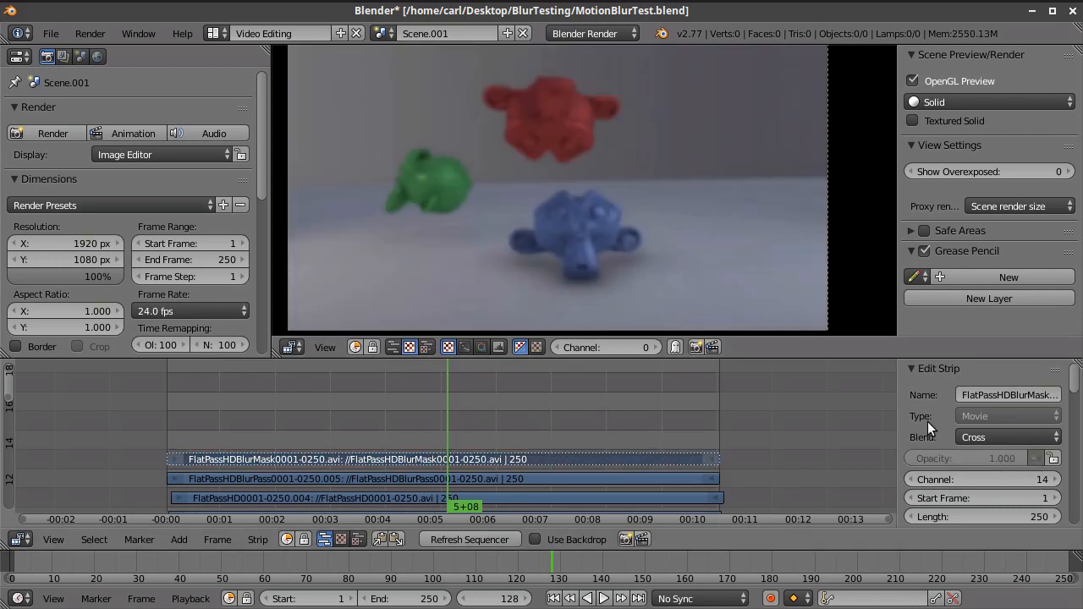
click(1012, 395)
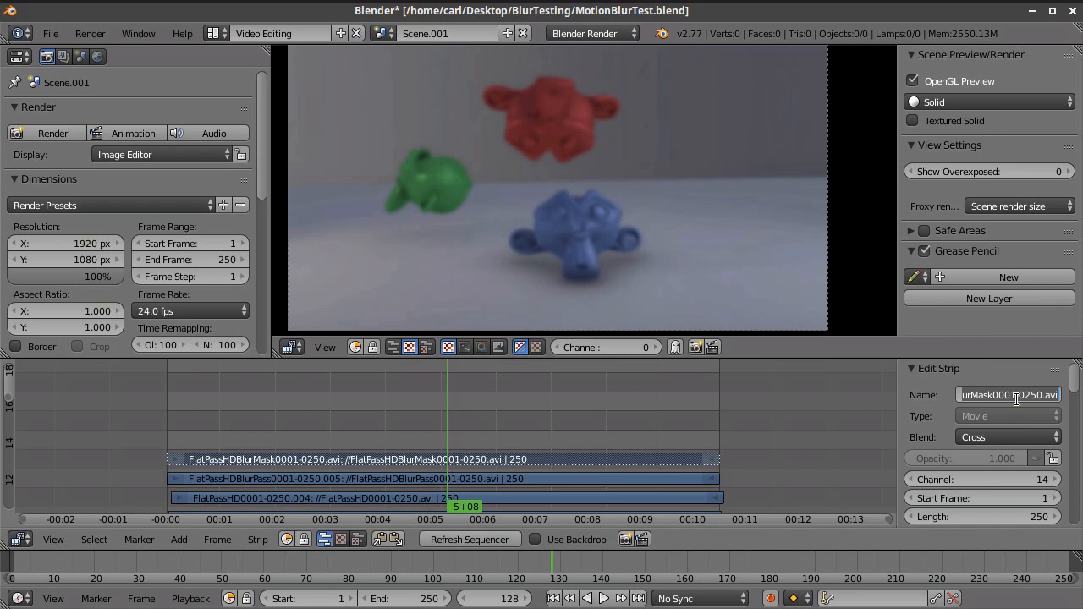
text(MASKPASS)
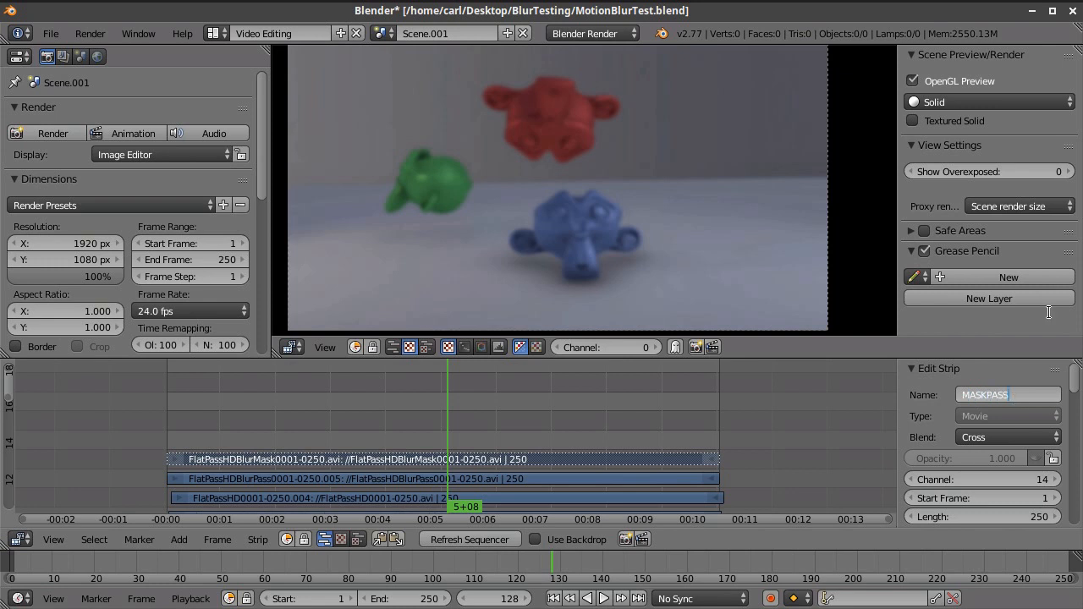
key(Return)
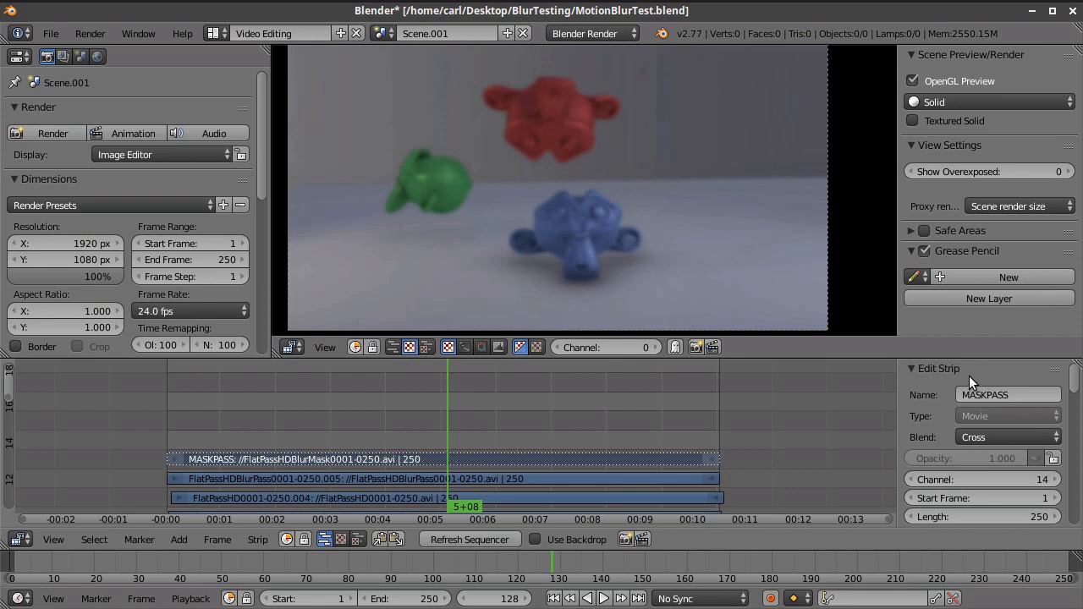
Add a Curves modifier to the FlatPassHDBlurPass0001-0250.005 strip.
right_click(471, 479)
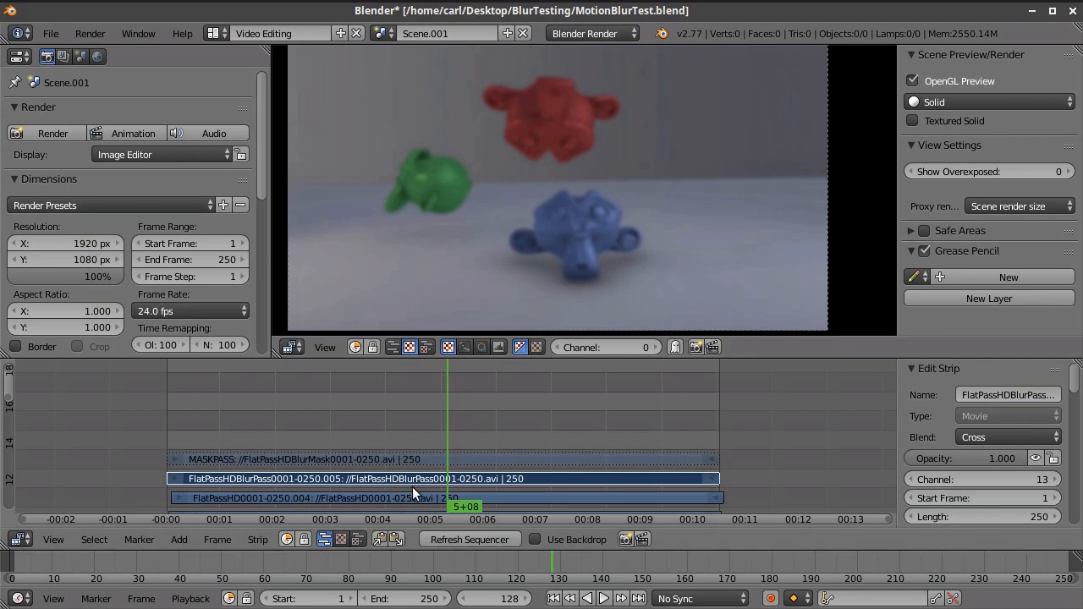
scroll(1028, 452, down, 12)
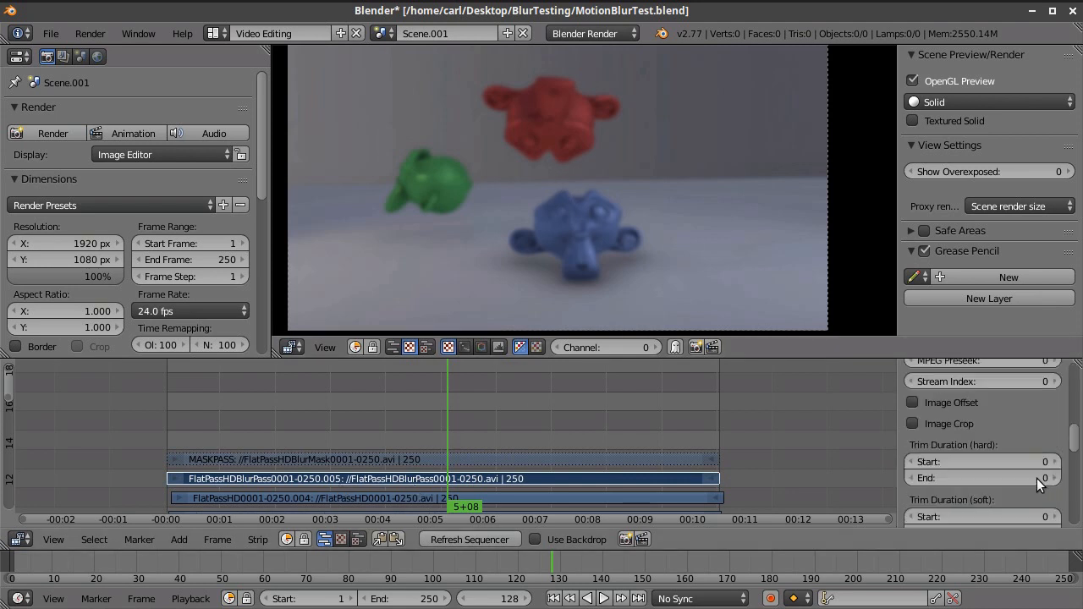
click(999, 472)
click(952, 434)
scroll(973, 435, down, 5)
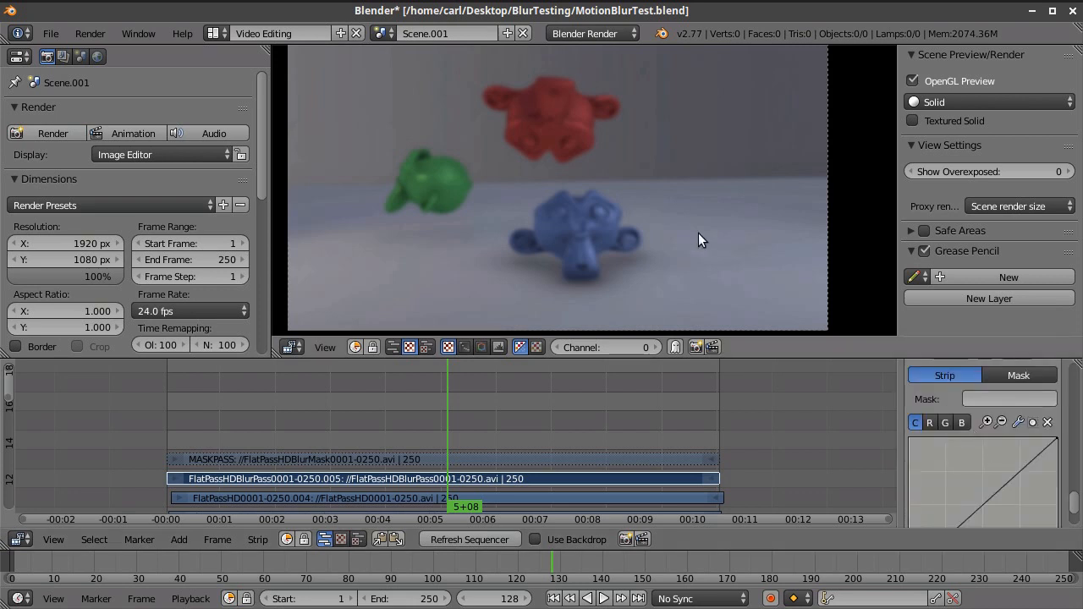
Add a Mask modifier to the FlatPassHDBlurPass0001-0250.005 strip, using the MASKPASS strip as its mask.
scroll(952, 430, up, 3)
click(956, 404)
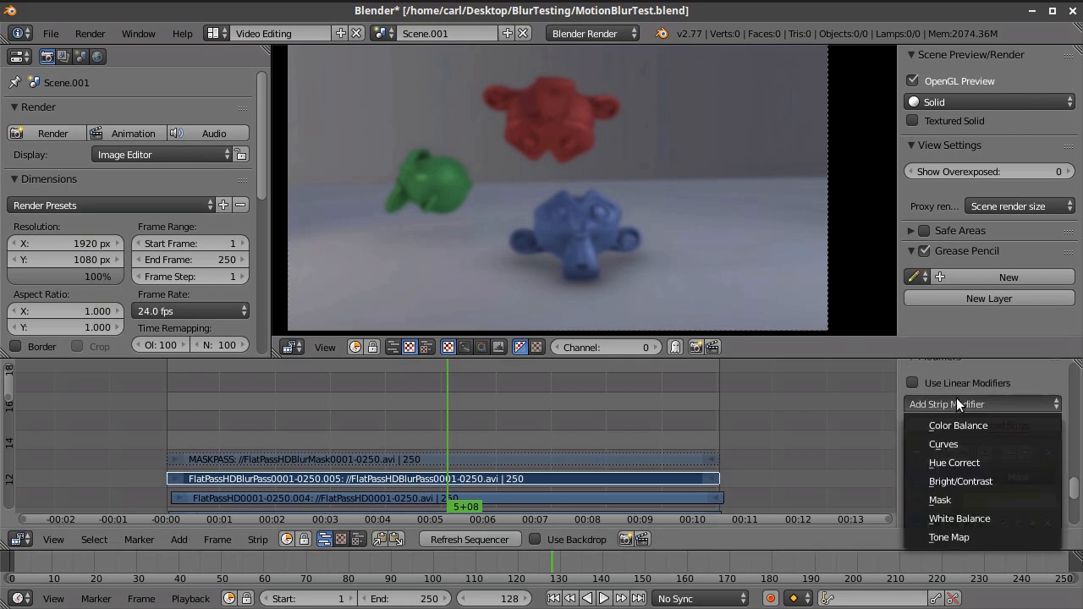
click(960, 497)
scroll(975, 471, down, 2)
scroll(975, 471, down, 4)
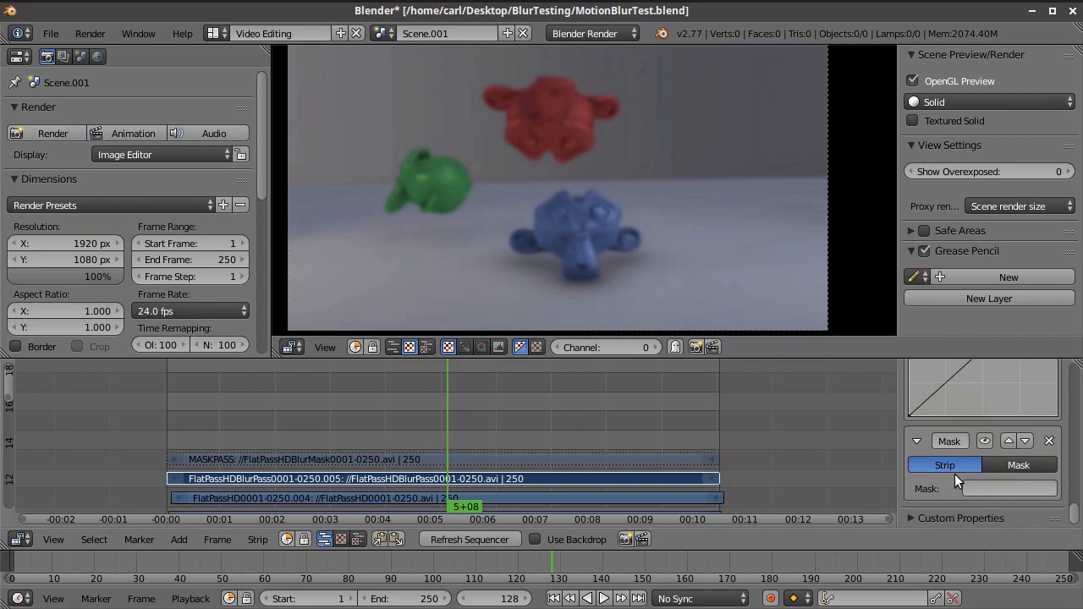
click(988, 490)
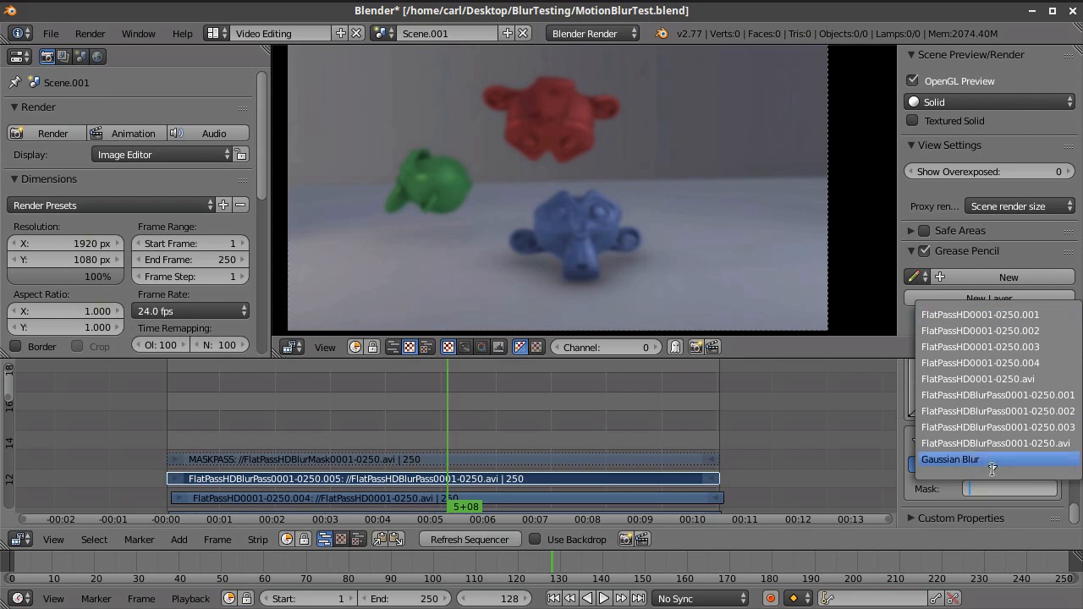
mouse_move(991, 467)
scroll(992, 467, down, 1)
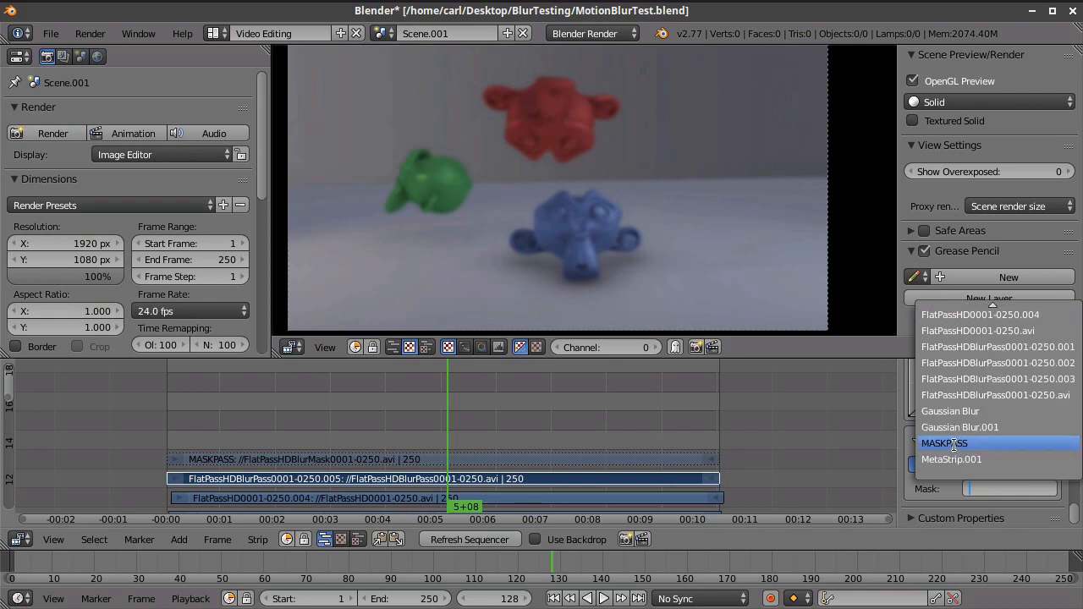
click(955, 444)
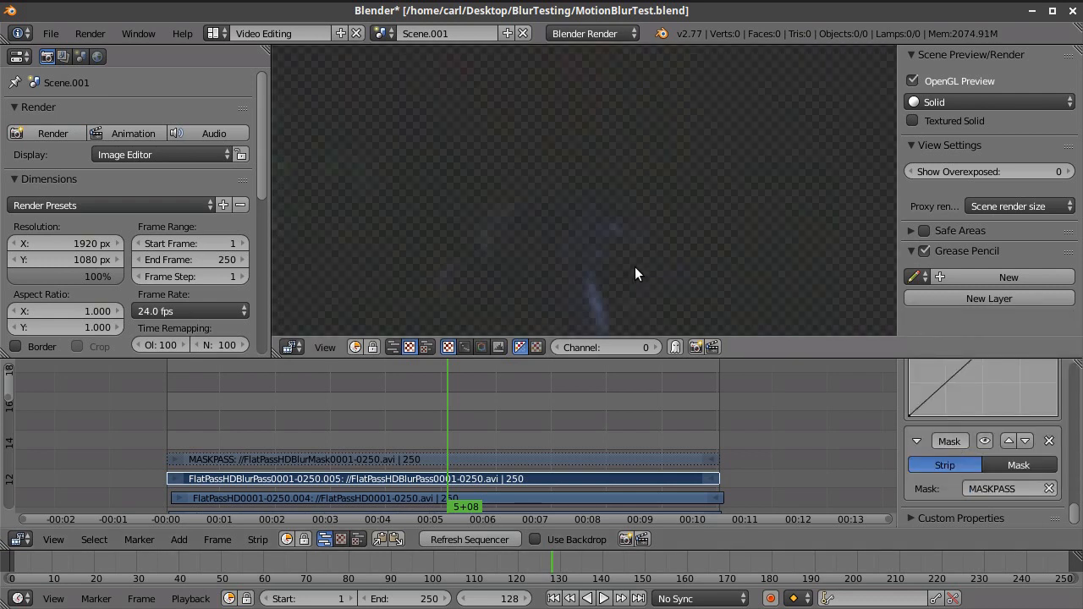
Set the MASKPASS strip's color Multiply to 4 and refresh the sequencer preview.
scroll(996, 447, up, 5)
scroll(996, 447, up, 4)
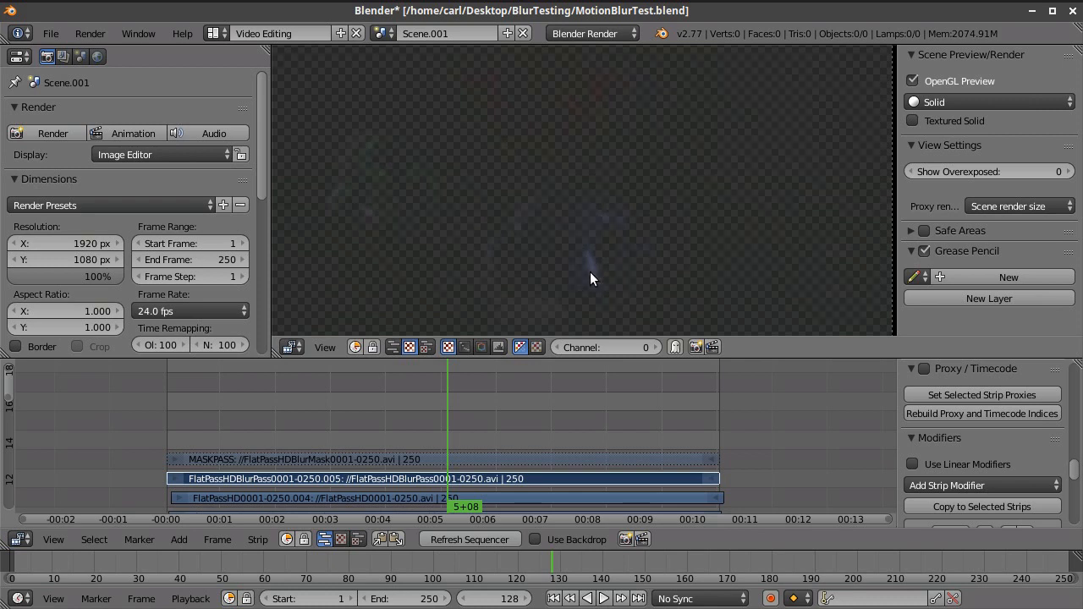
scroll(586, 280, up, 5)
scroll(595, 262, down, 9)
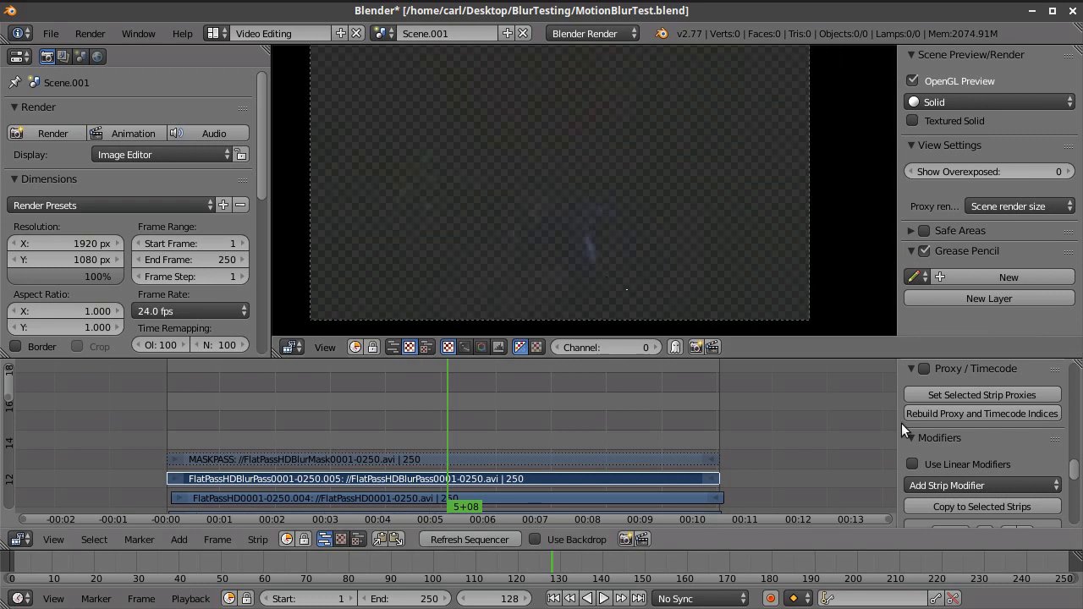
right_click(512, 460)
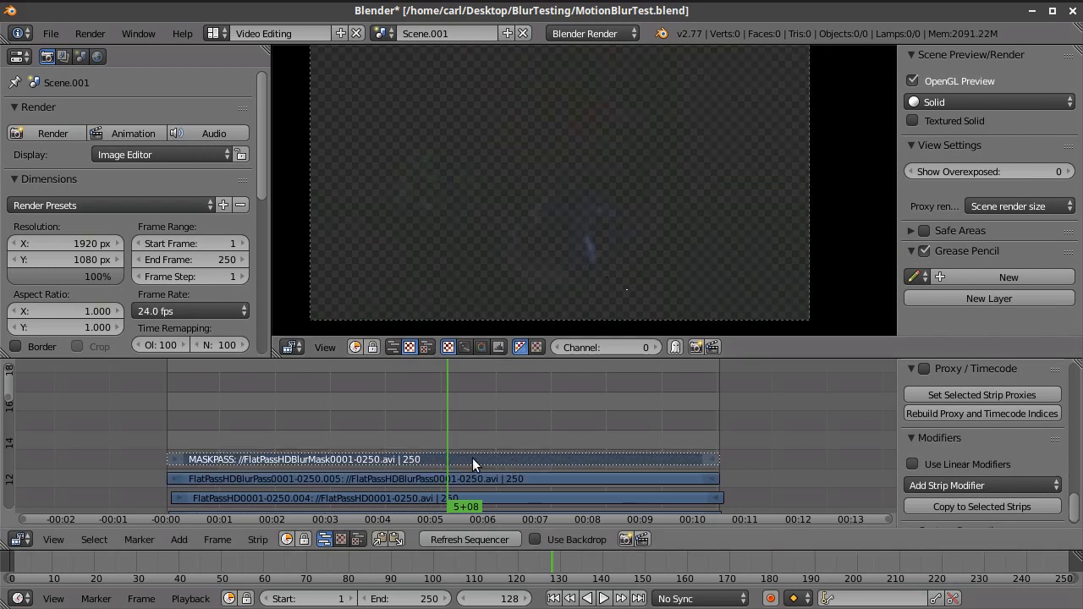
scroll(1024, 453, up, 10)
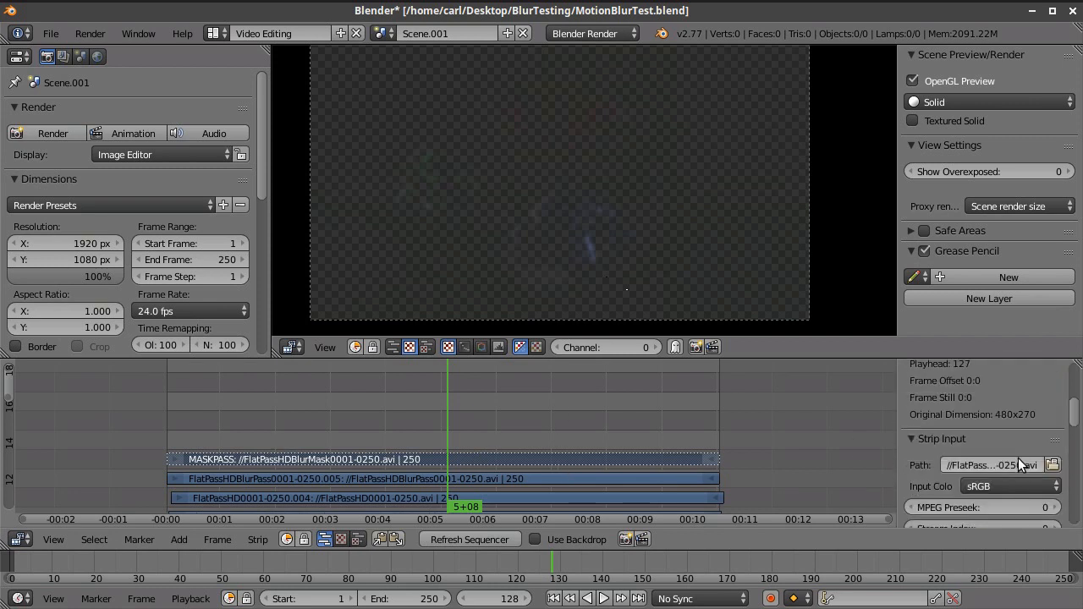
scroll(1019, 455, down, 8)
click(968, 427)
text(4)
key(Return)
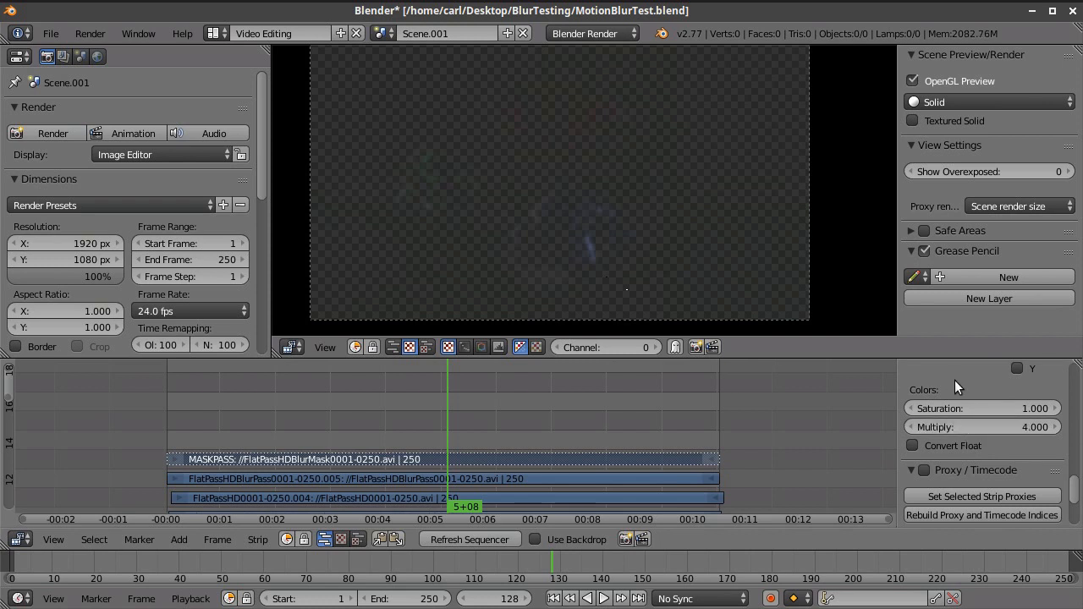
click(457, 539)
scroll(595, 243, up, 2)
scroll(593, 282, down, 3)
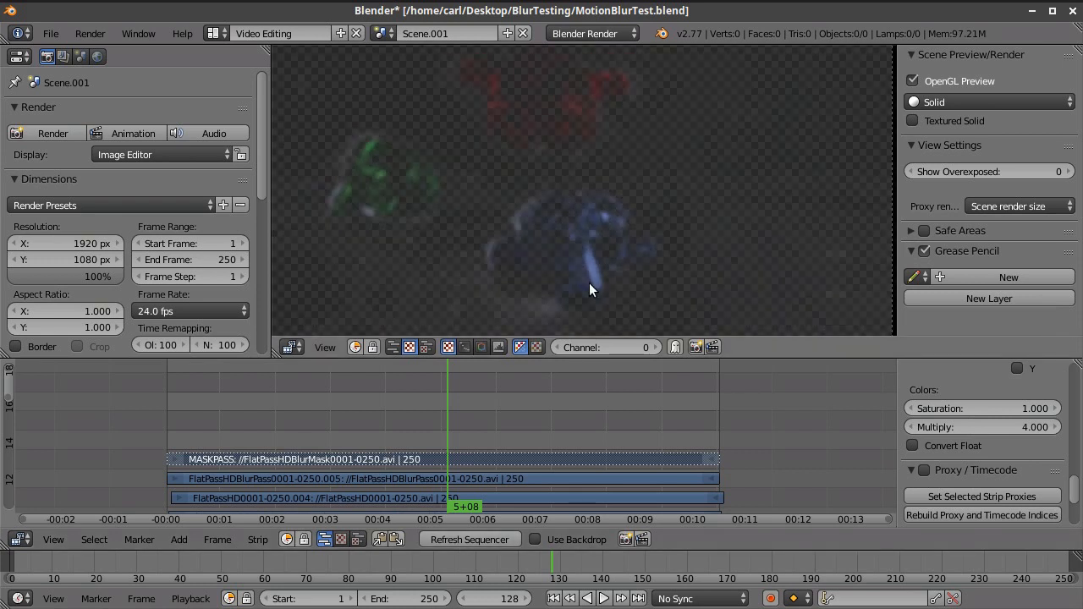
Change the blend mode of the FlatPassHDBlurPass0001-0250.005 strip to Alpha Over.
click(521, 479)
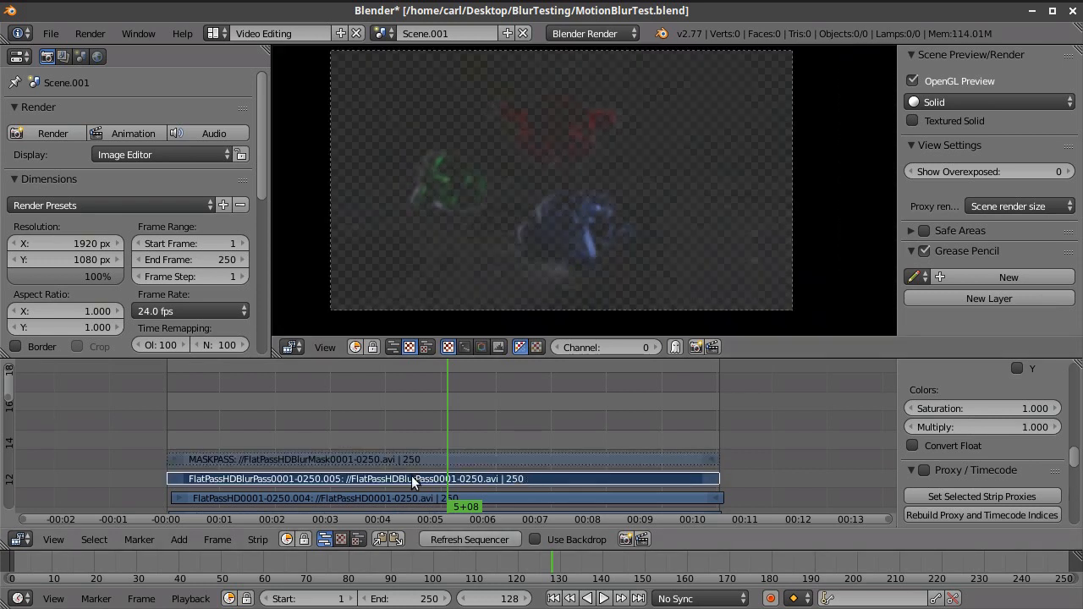
scroll(1007, 453, up, 10)
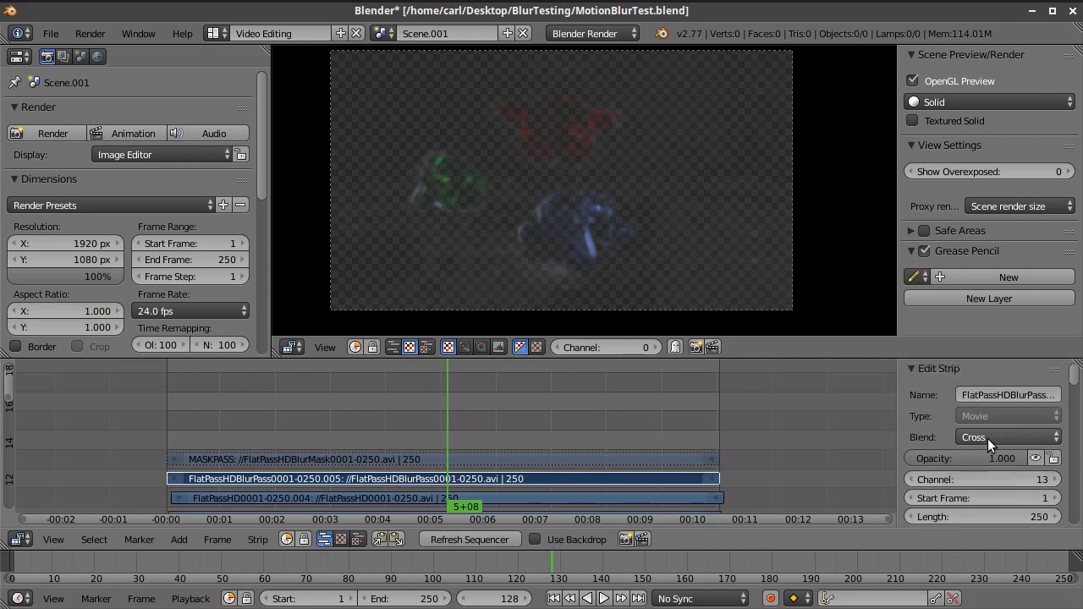
click(987, 438)
click(985, 343)
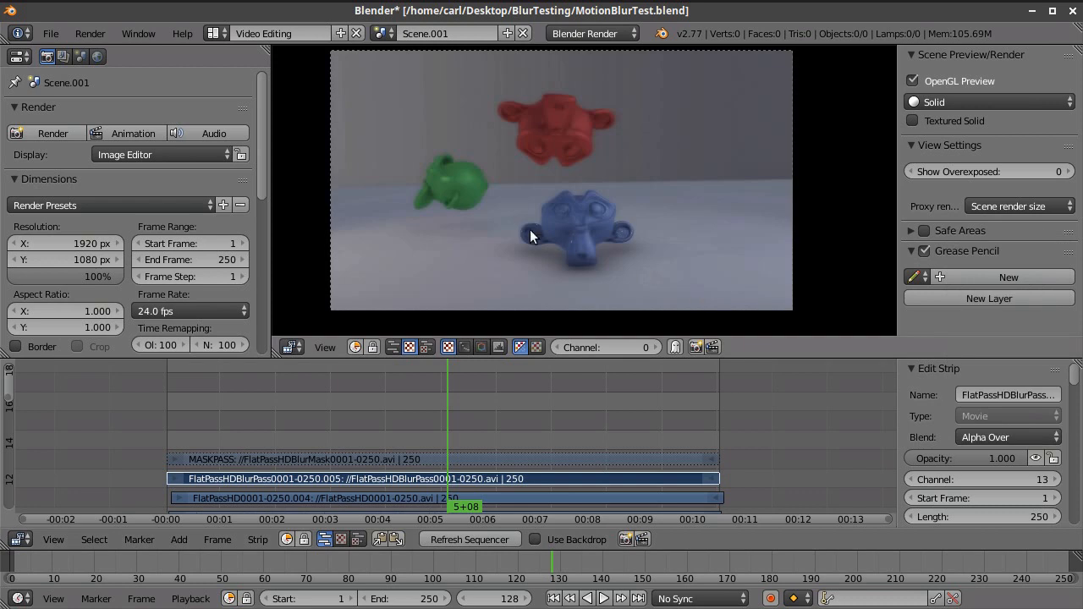
Examine the masked composite up close, play it back and scrub the sequence to frame 183.
scroll(630, 240, up, 3)
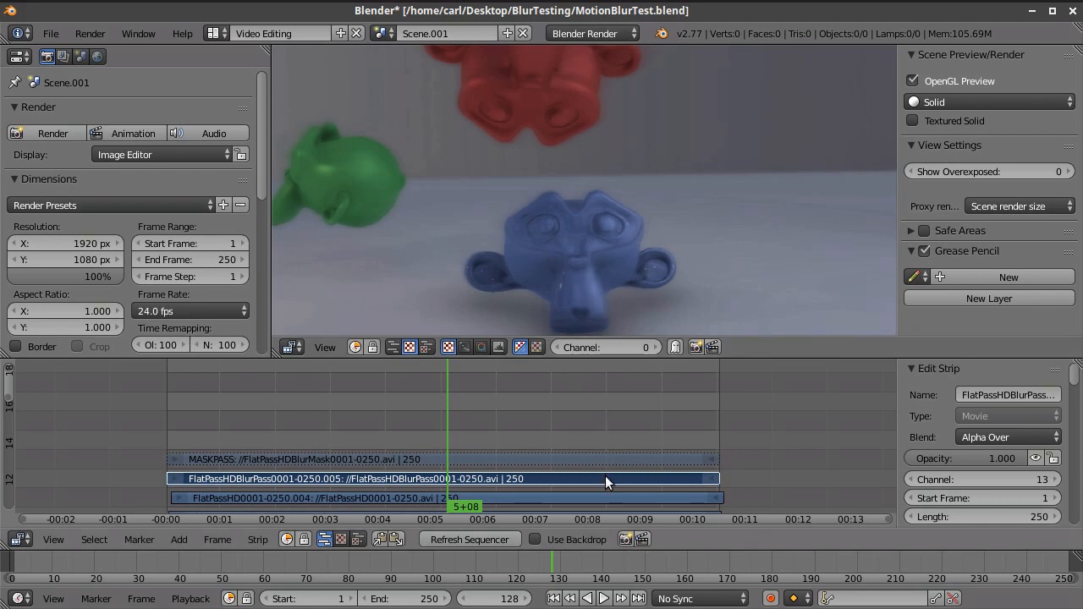
scroll(616, 250, up, 3)
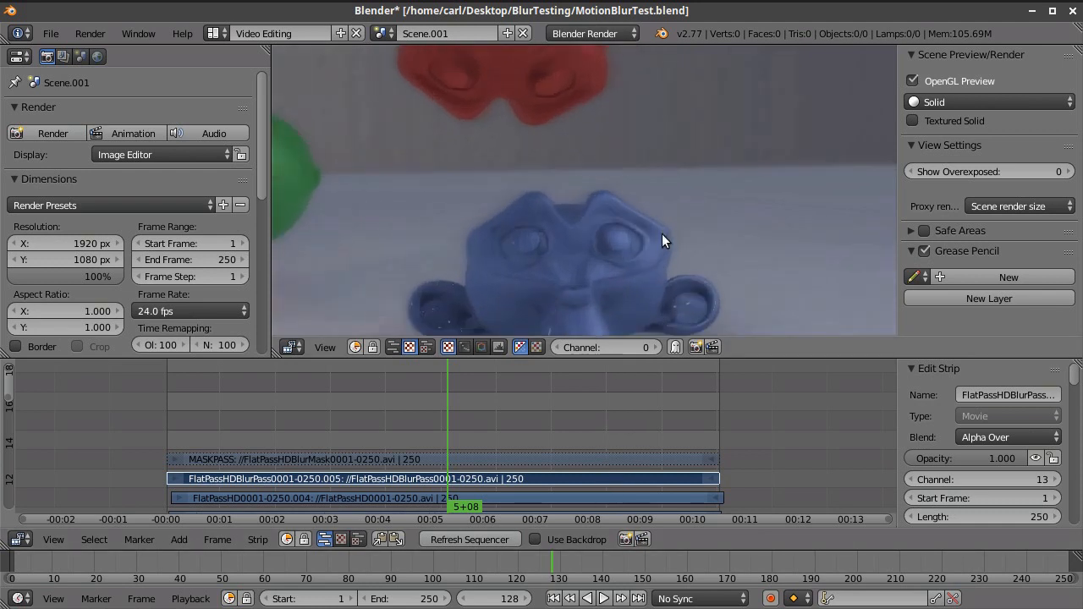
scroll(531, 240, down, 3)
middle_drag(552, 402, 536, 353)
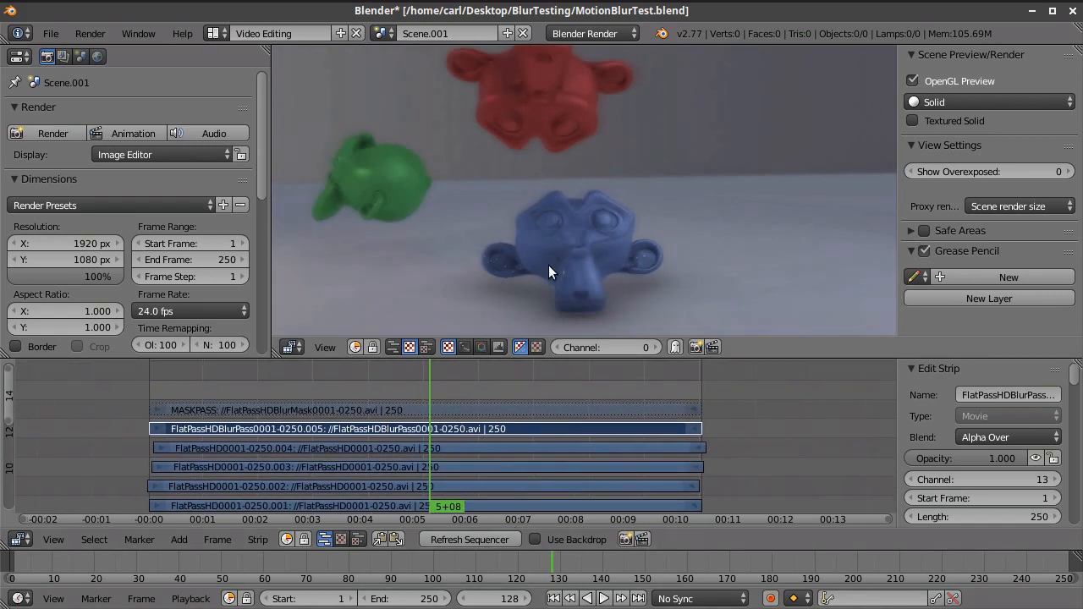
scroll(551, 259, down, 1)
key(alt+a)
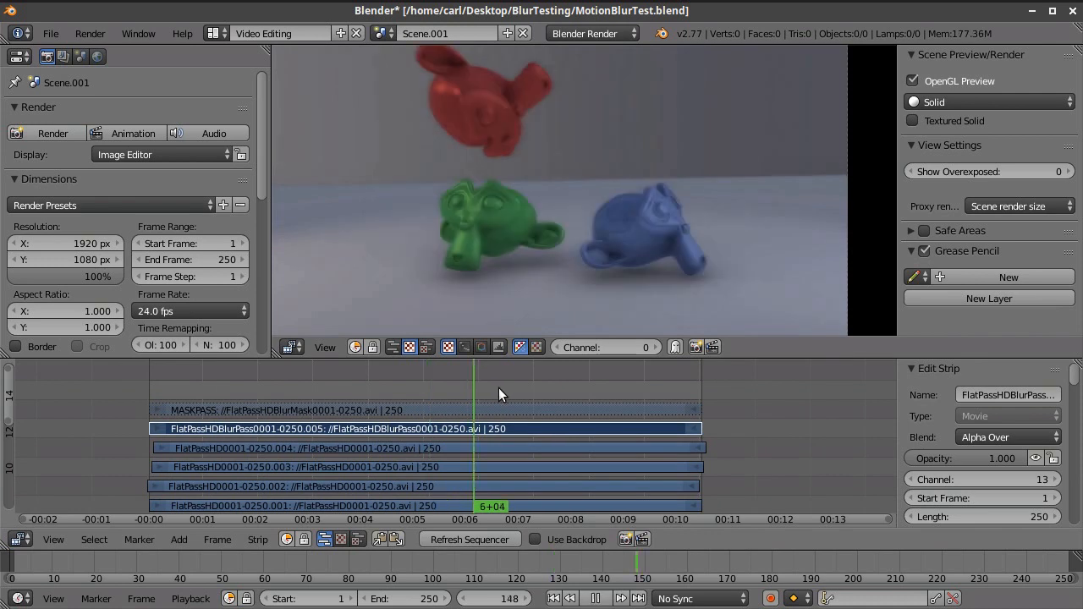
drag(489, 390, 551, 427)
scroll(548, 431, up, 6)
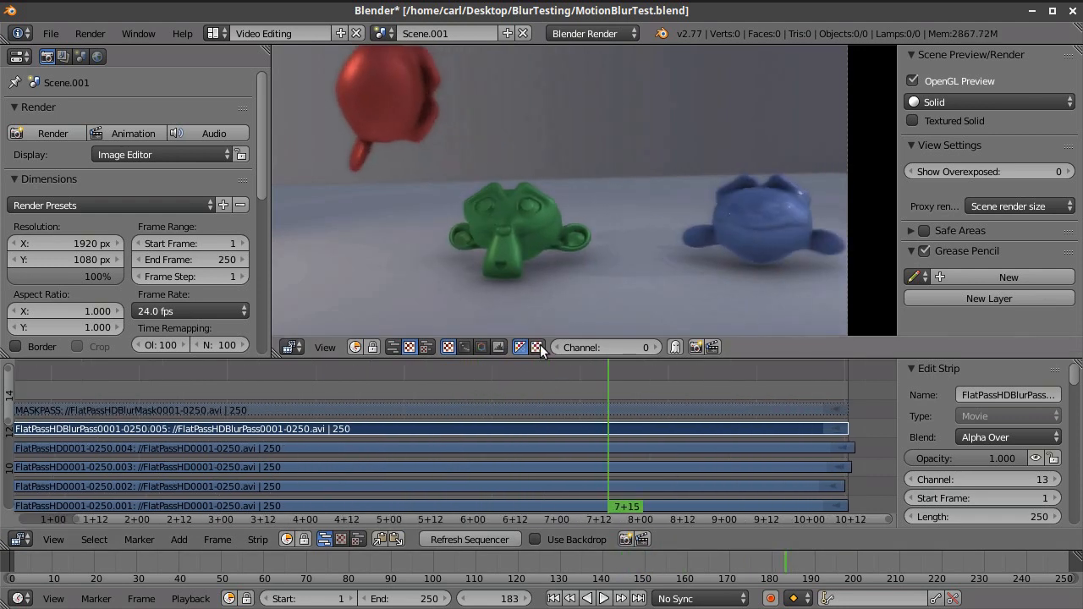
Inspect the edges of the green and red monkey heads in the masked composite at frame 183.
scroll(567, 257, up, 5)
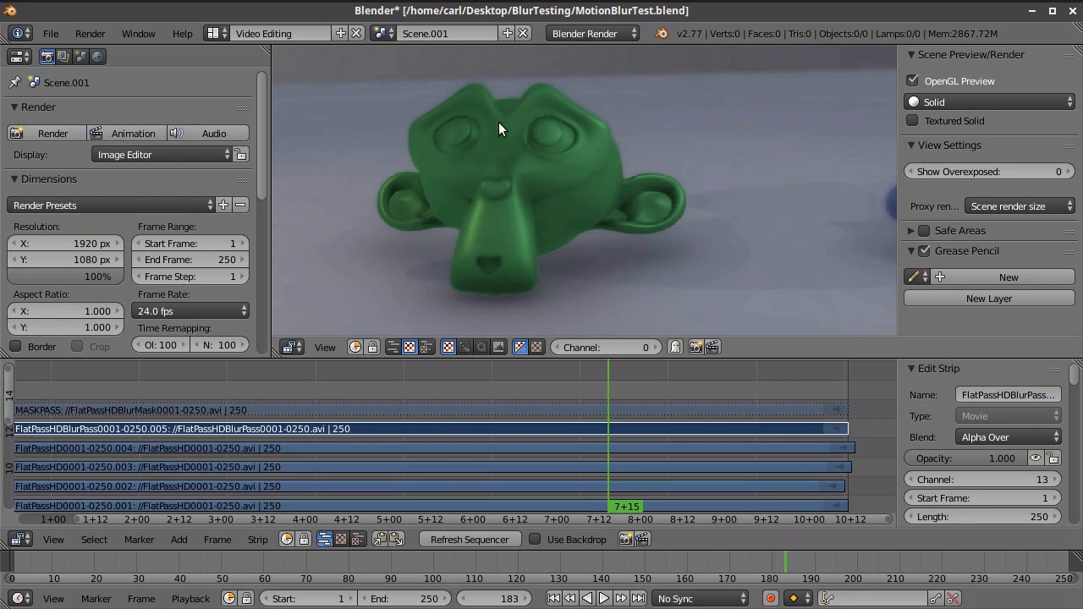
scroll(507, 136, down, 4)
middle_drag(542, 157, 594, 246)
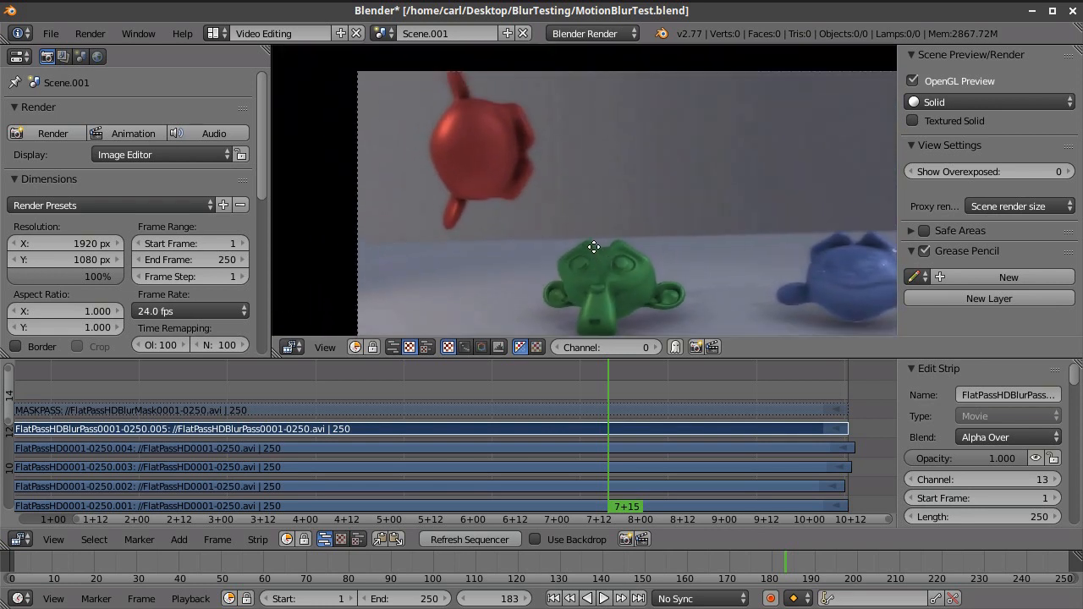
scroll(573, 208, up, 2)
scroll(550, 216, up, 1)
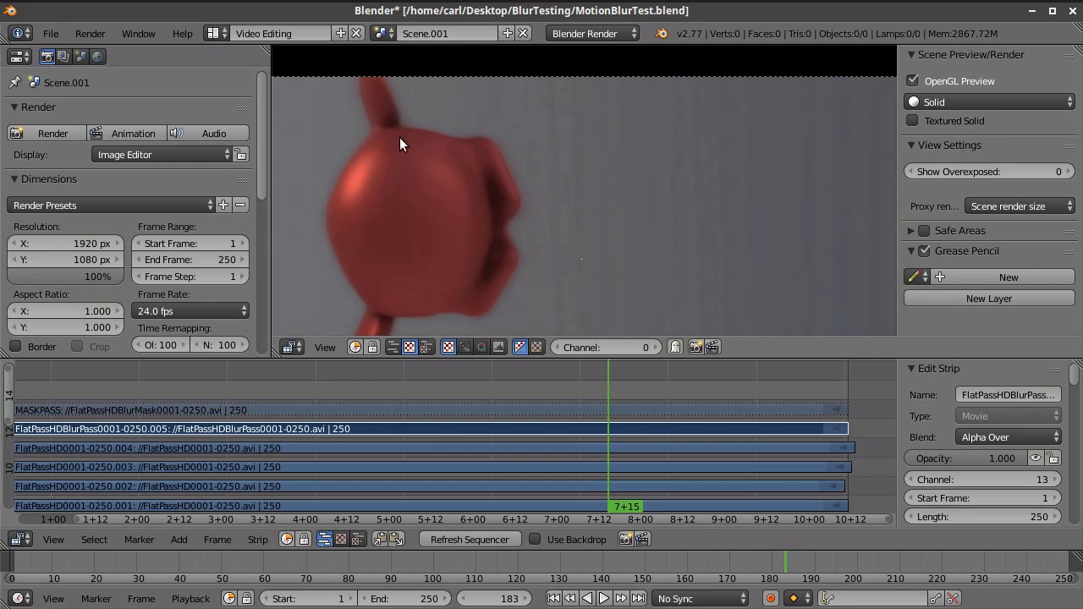
scroll(419, 323, down, 1)
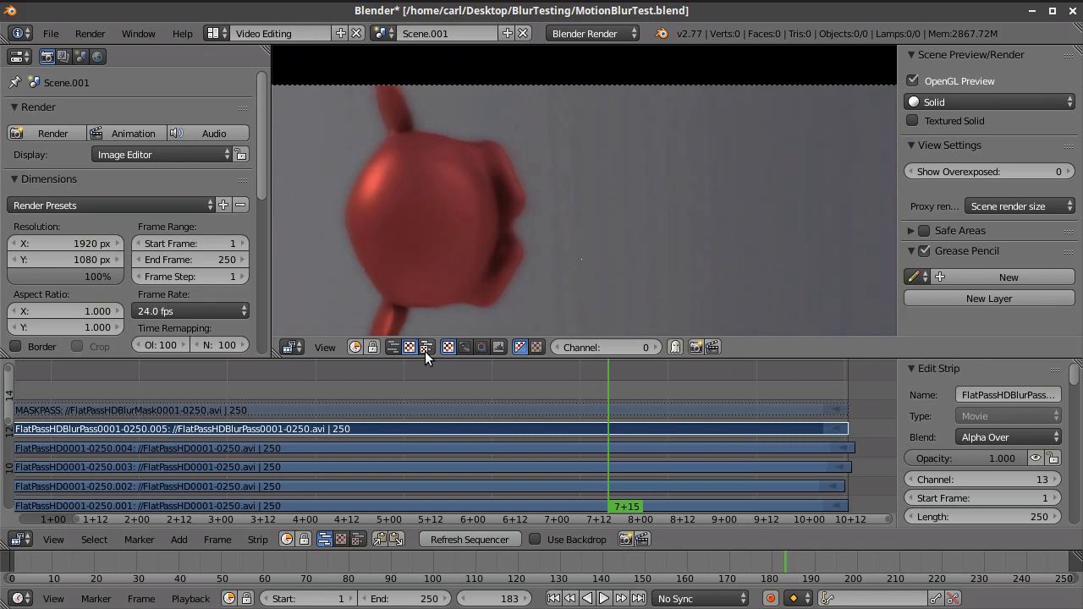
scroll(434, 378, down, 4)
middle_drag(435, 380, 473, 363)
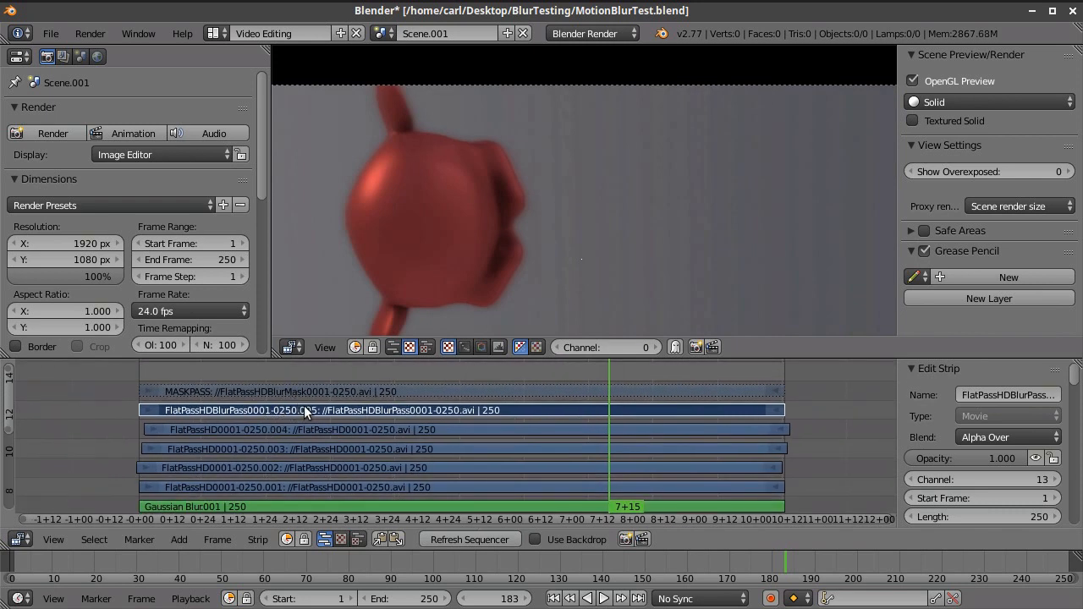
Mute the FlatPassHDBlurPass0001-0250.005 strip and inspect the red and blue monkey heads up close at frame 183.
click(1036, 459)
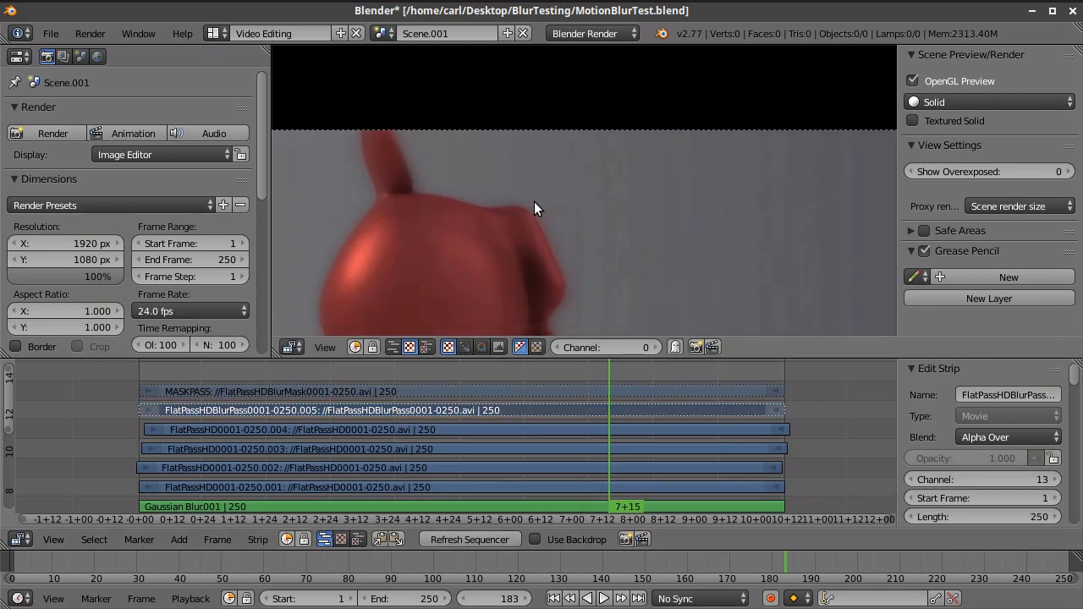
scroll(536, 207, up, 8)
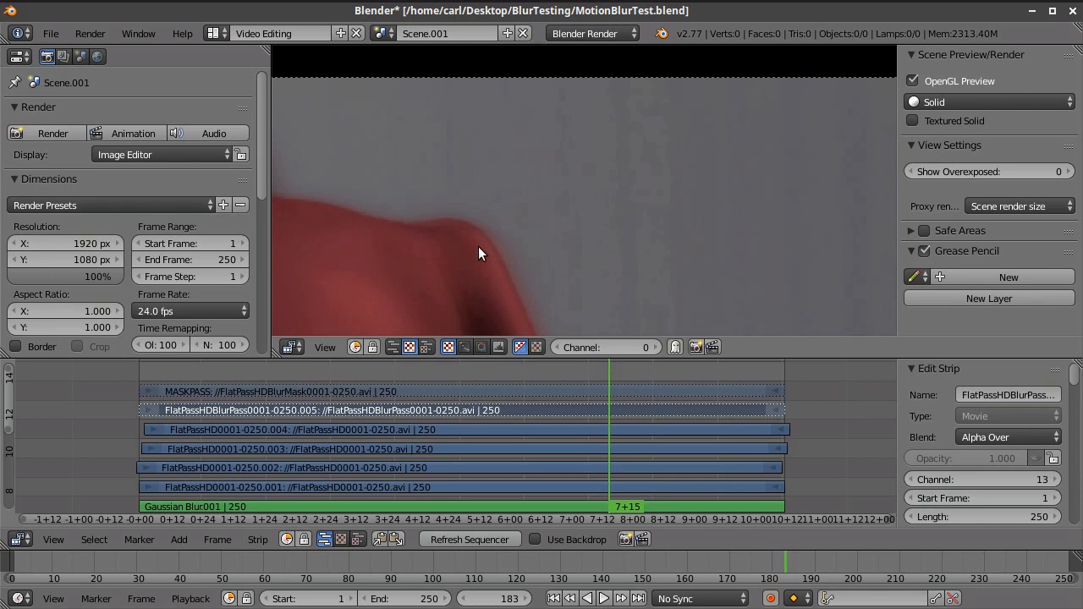
scroll(502, 265, down, 5)
middle_drag(501, 265, 576, 249)
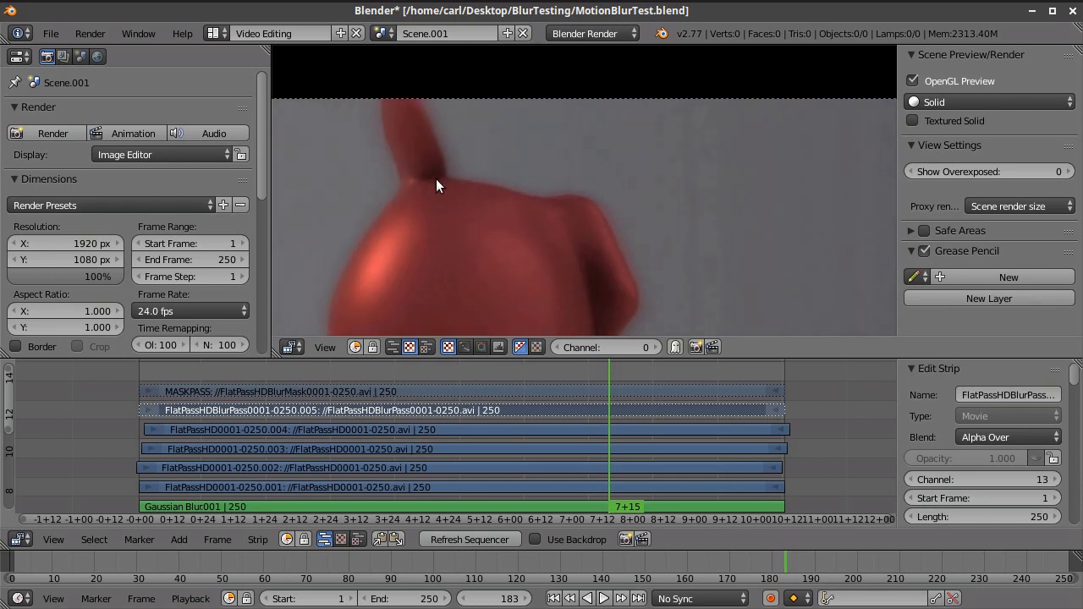
scroll(433, 178, down, 5)
middle_drag(481, 208, 462, 188)
scroll(433, 162, down, 3)
scroll(462, 190, down, 3)
middle_drag(660, 237, 328, 176)
scroll(495, 237, up, 6)
middle_drag(523, 255, 549, 162)
scroll(515, 199, up, 7)
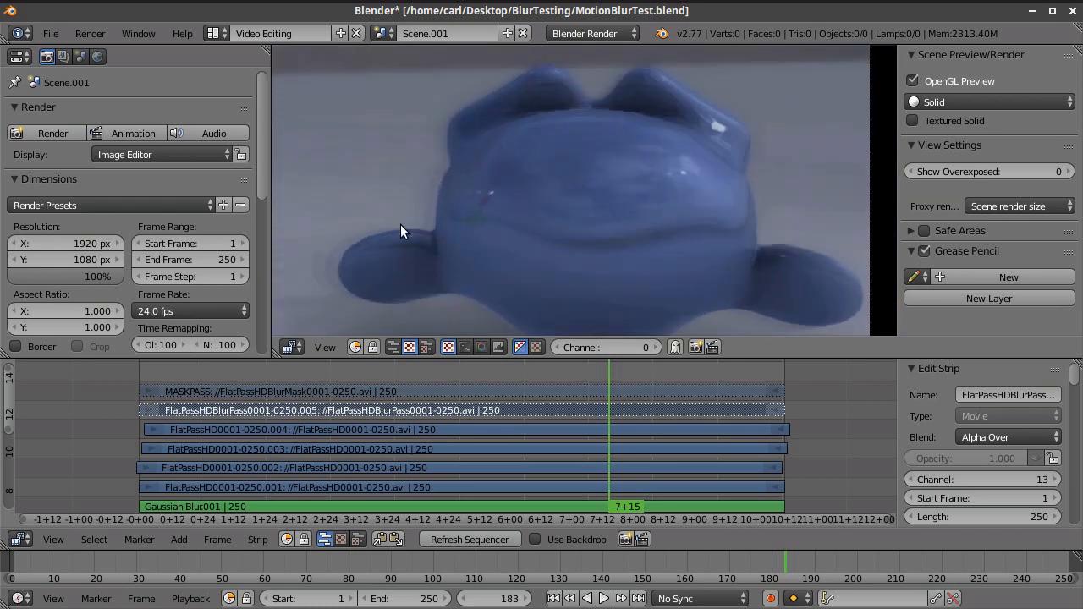
Toggle the muting of the FlatPassHDBlurPass0001-0250.005 strip to compare the blue monkey head with and without it, leaving the strip unmuted.
scroll(457, 228, down, 2)
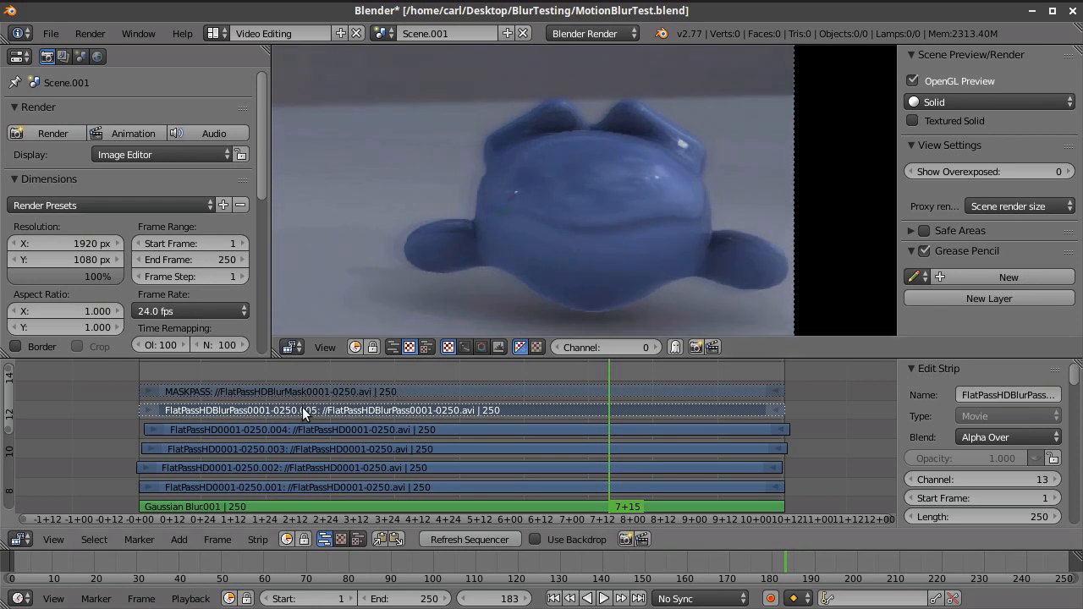
click(1036, 458)
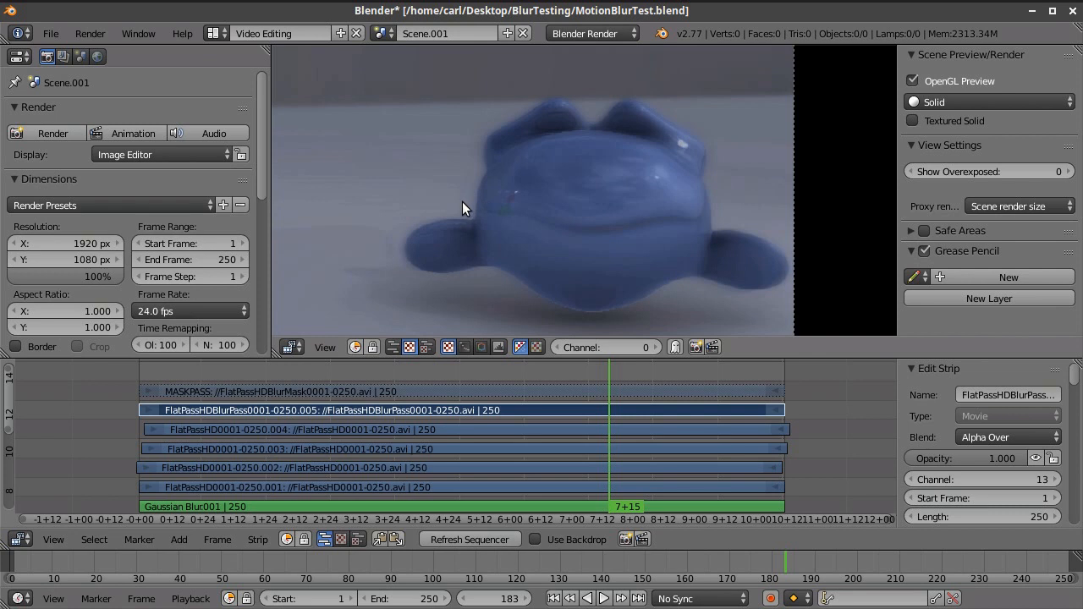
scroll(464, 225, up, 1)
scroll(491, 216, up, 1)
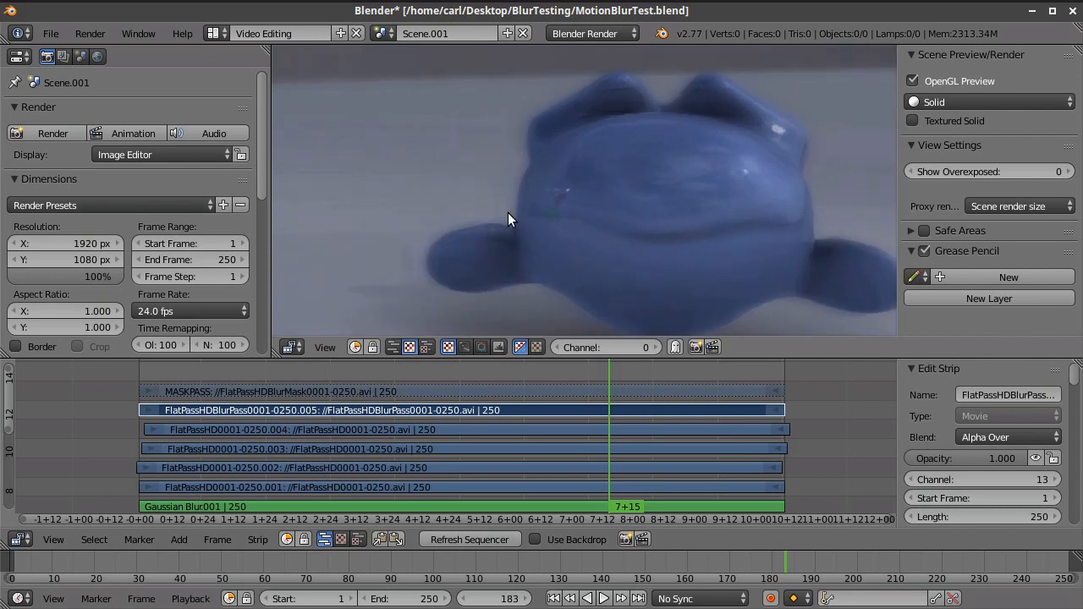
click(1037, 460)
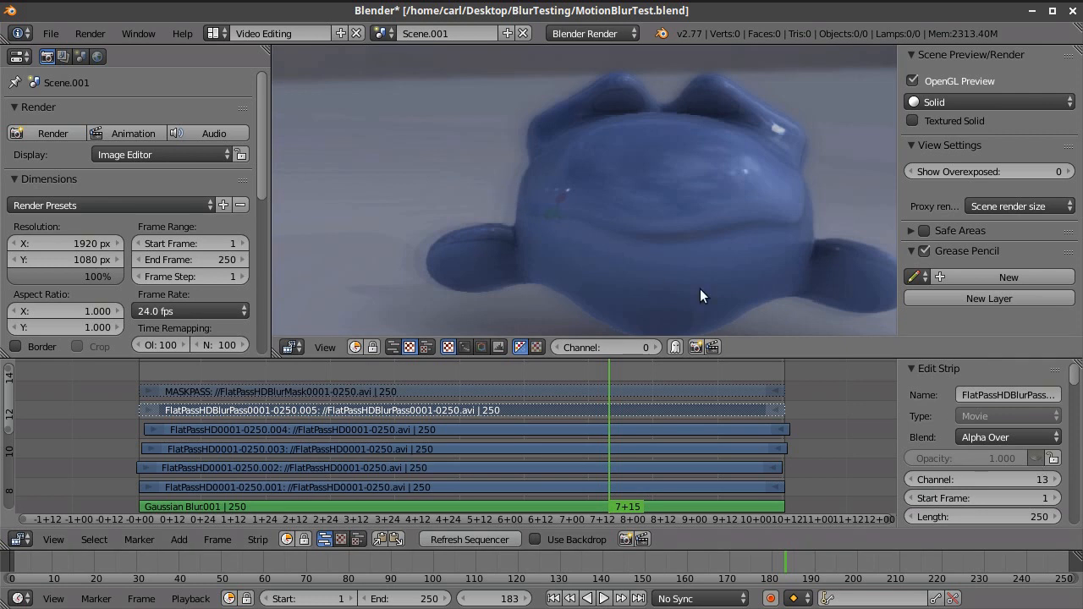
click(1037, 459)
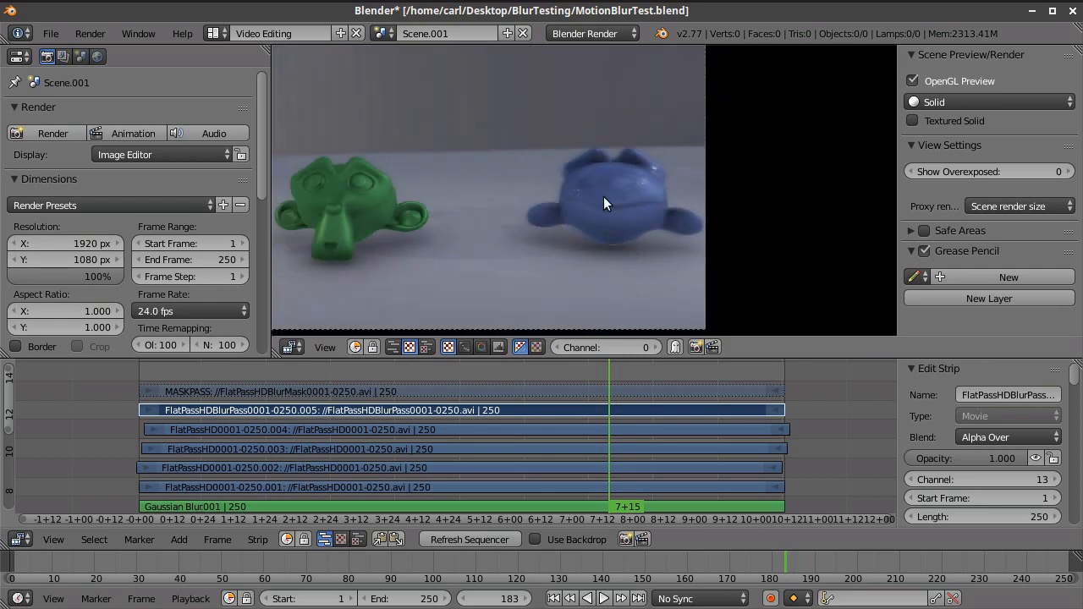
Examine the blue monkey head's edges up close and the whole composite at frame 183 with the blur pass enabled.
scroll(586, 208, up, 3)
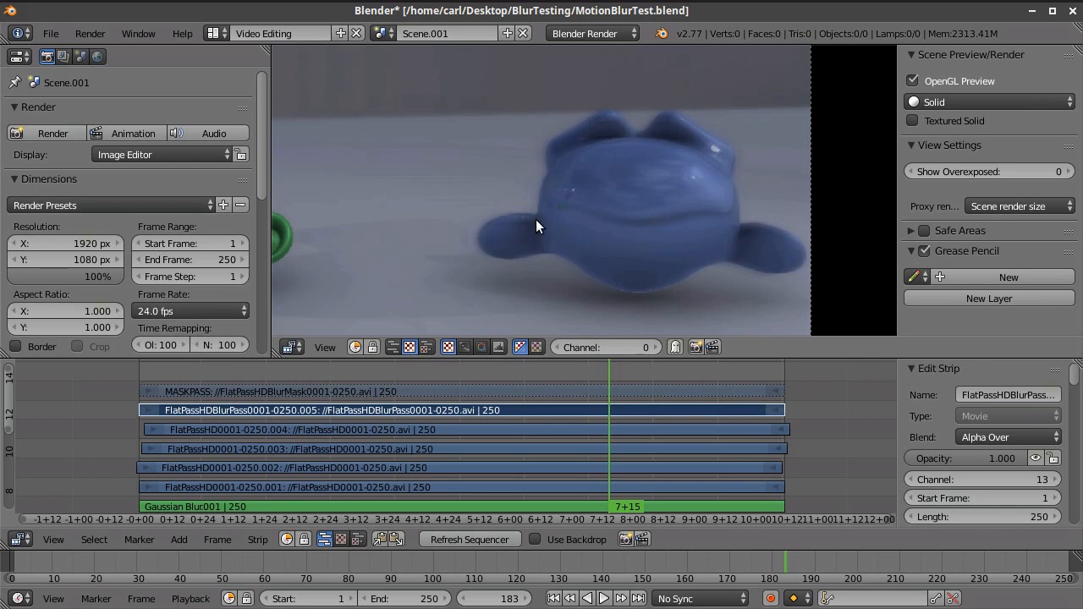
scroll(537, 228, up, 2)
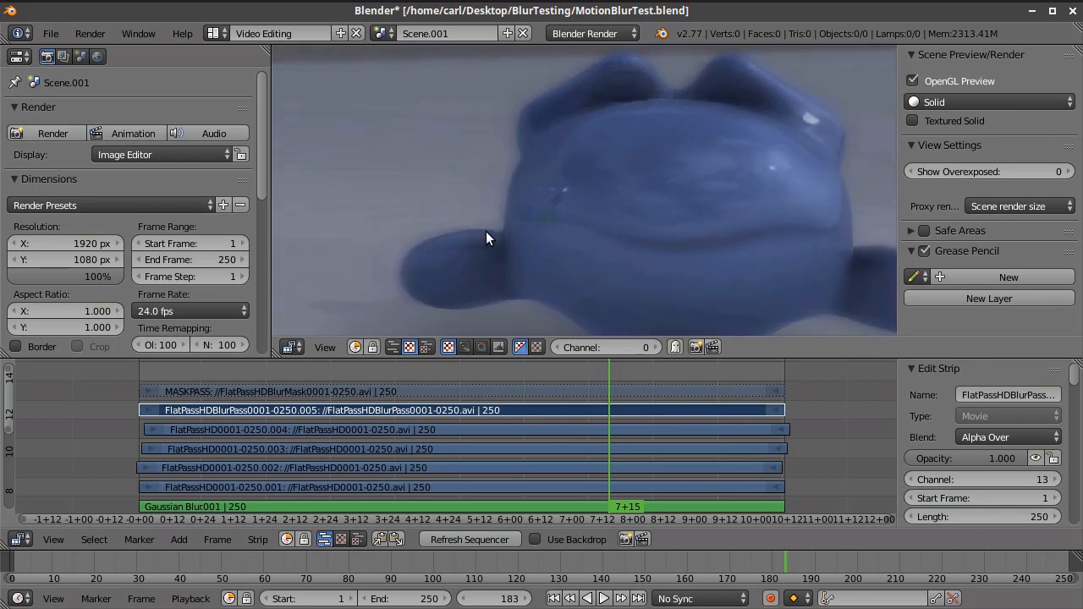
scroll(486, 231, down, 2)
scroll(514, 240, down, 3)
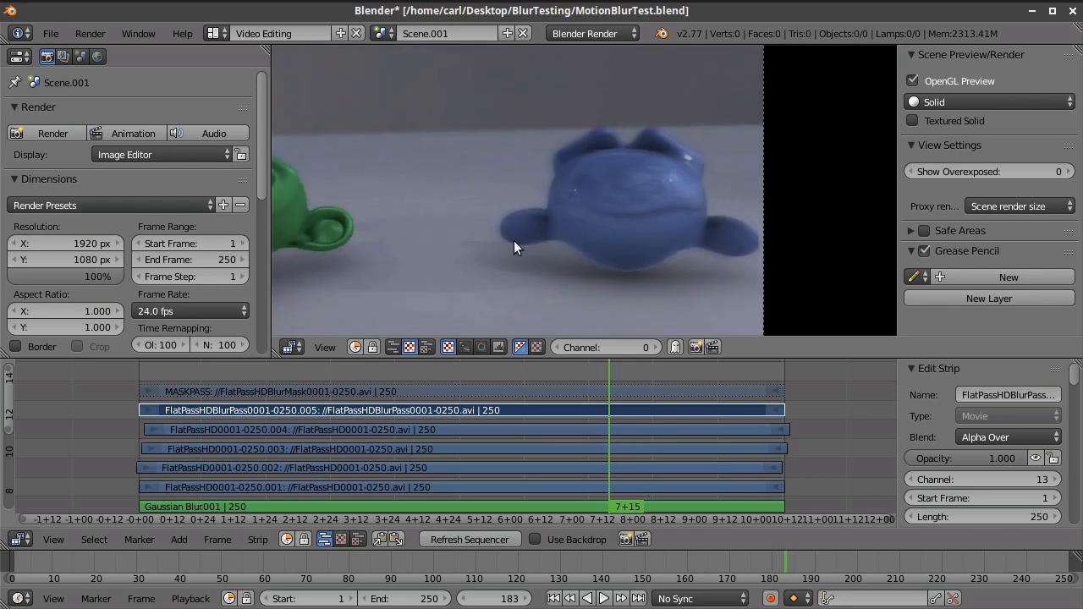
mouse_move(539, 251)
middle_down()
mouse_move(477, 239)
mouse_move(581, 278)
mouse_move(542, 269)
middle_up()
scroll(544, 262, down, 1)
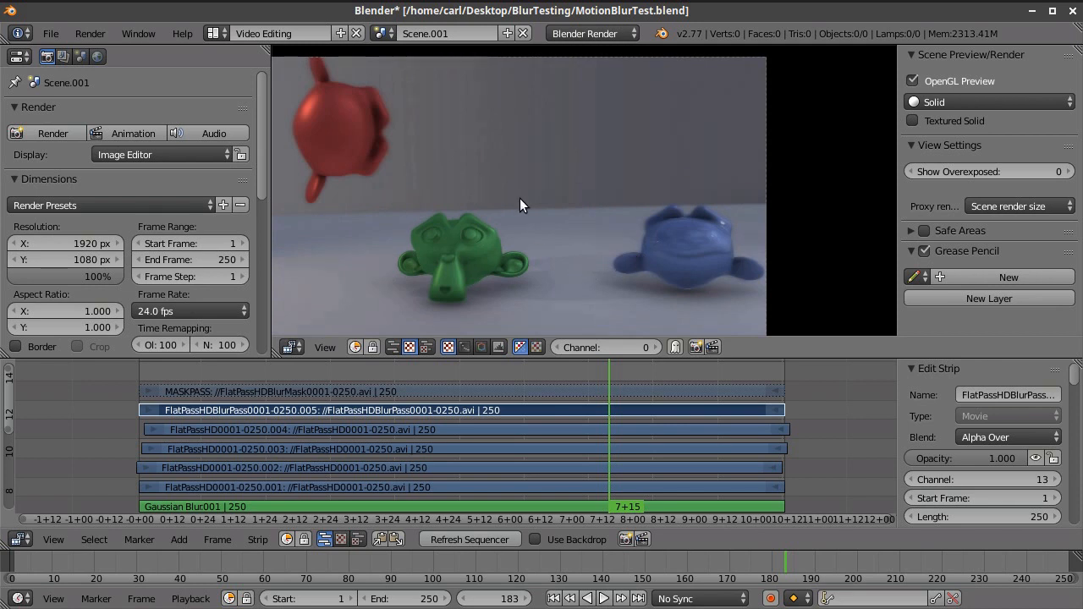
scroll(551, 240, up, 3)
scroll(556, 271, down, 2)
Scrub the sequence to frames 163 and 130 and inspect the blur on the red and green monkey heads.
drag(512, 382, 557, 375)
scroll(529, 267, up, 1)
scroll(515, 255, down, 1)
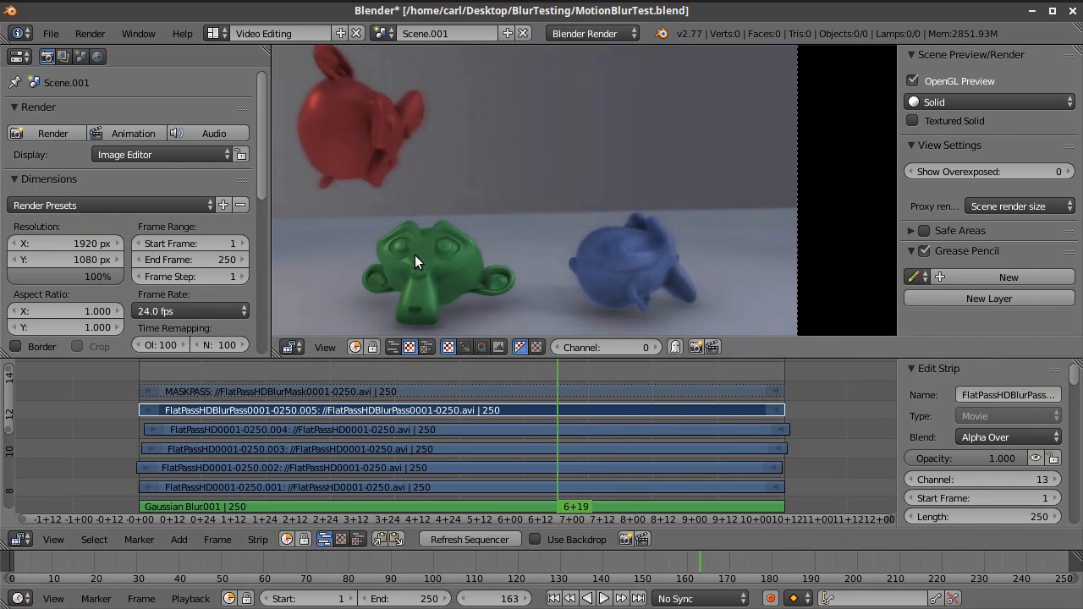
drag(444, 372, 473, 368)
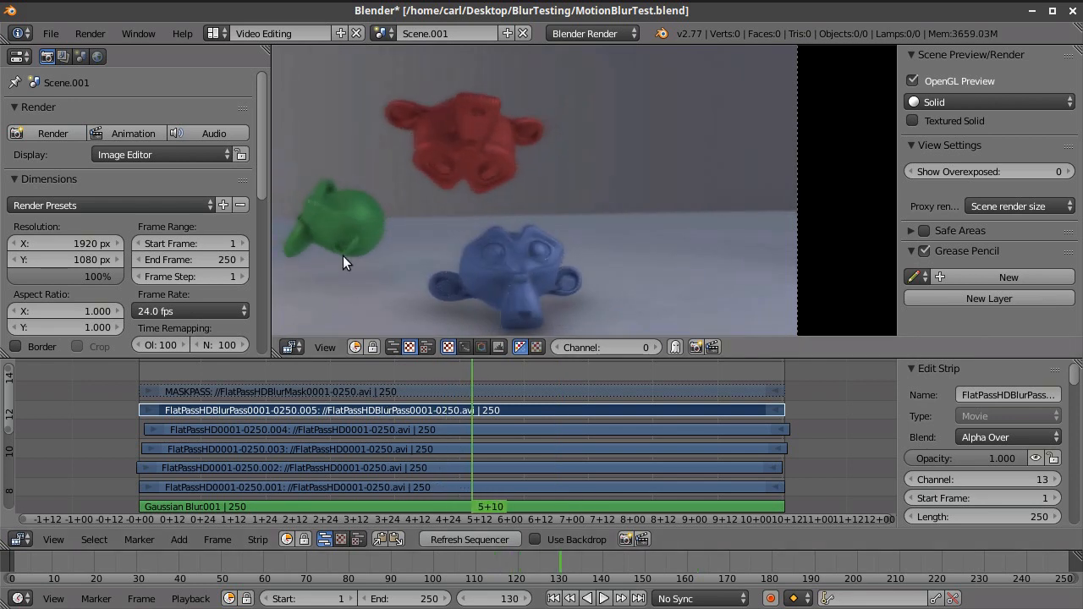
scroll(343, 256, up, 4)
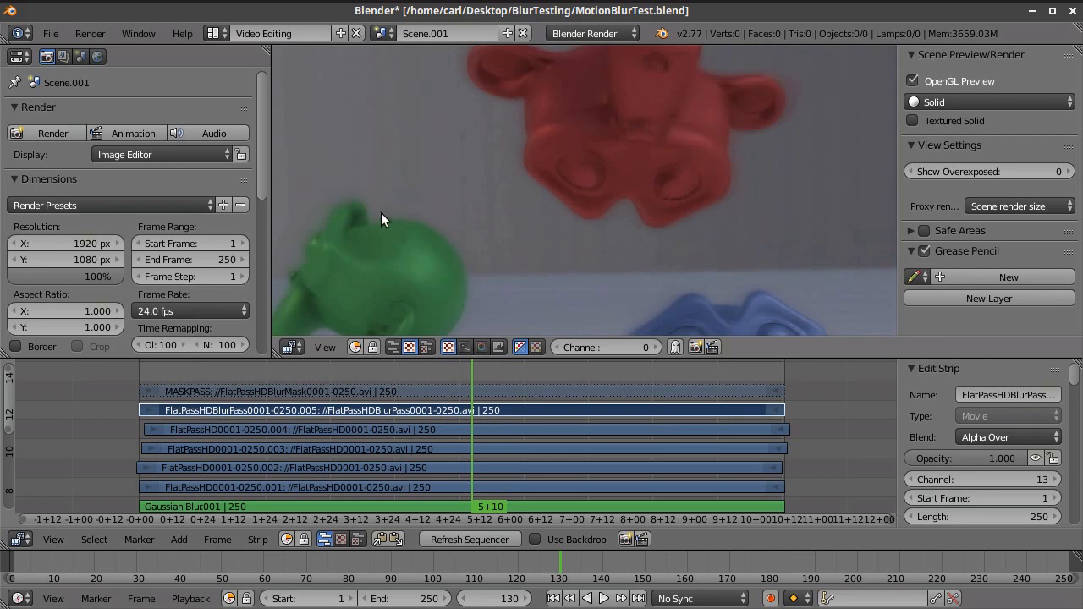
scroll(359, 225, down, 4)
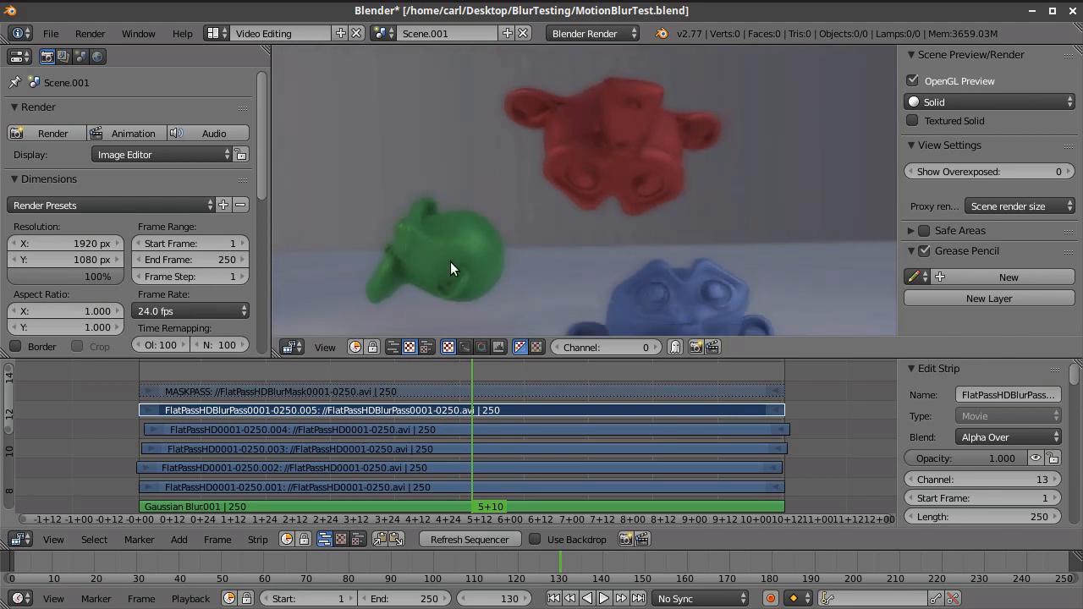
scroll(471, 255, down, 1)
Play back the composite, scrub to frame 154 and check all three monkey heads in the preview.
key(alt+a)
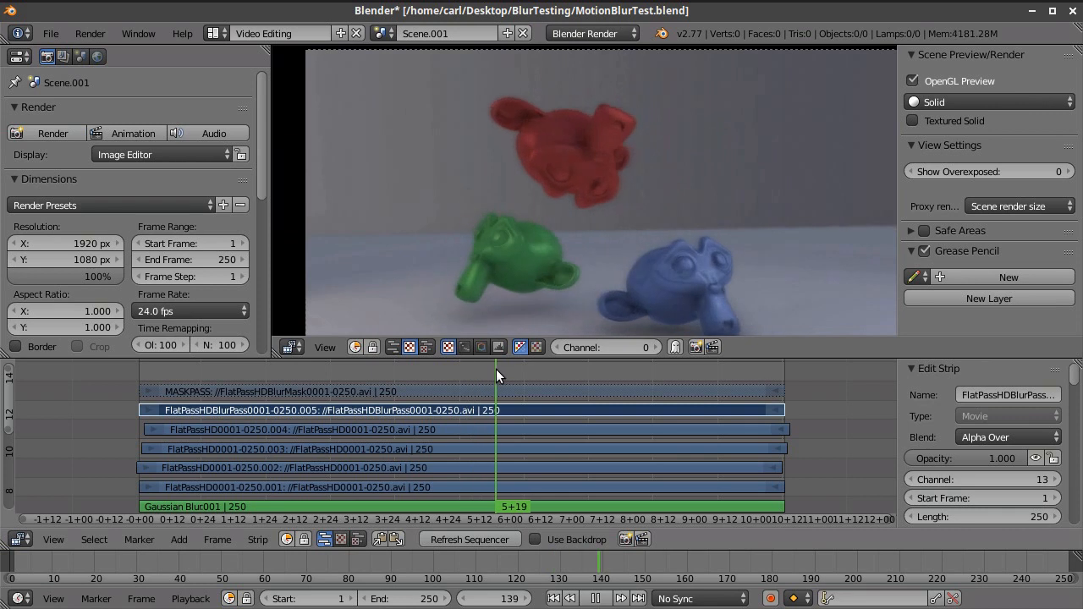
drag(492, 368, 534, 375)
scroll(578, 137, down, 1)
scroll(578, 138, down, 1)
middle_drag(583, 176, 524, 154)
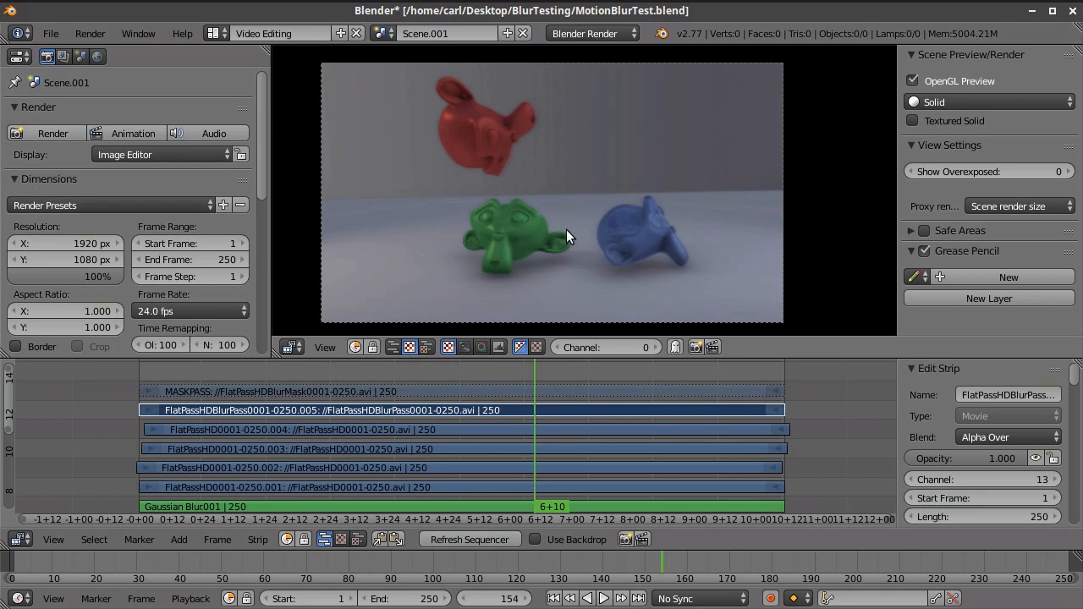
scroll(566, 236, up, 1)
scroll(559, 216, down, 1)
scroll(575, 220, up, 4)
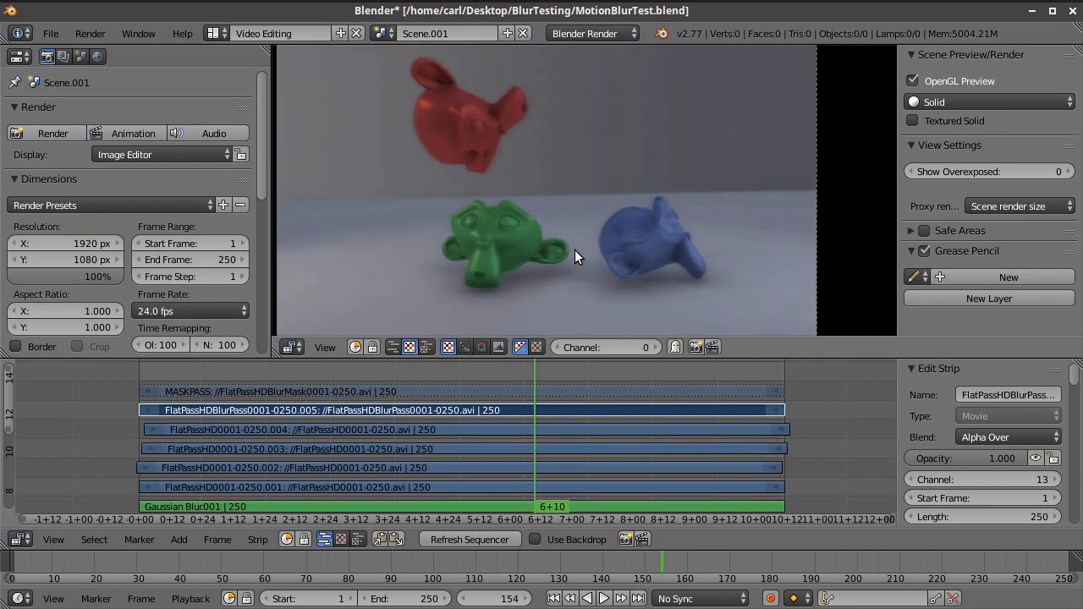
scroll(575, 240, down, 4)
Check the green monkey head at frame 124, play the composite again and scrub to frame 148.
drag(579, 365, 458, 381)
scroll(445, 208, up, 4)
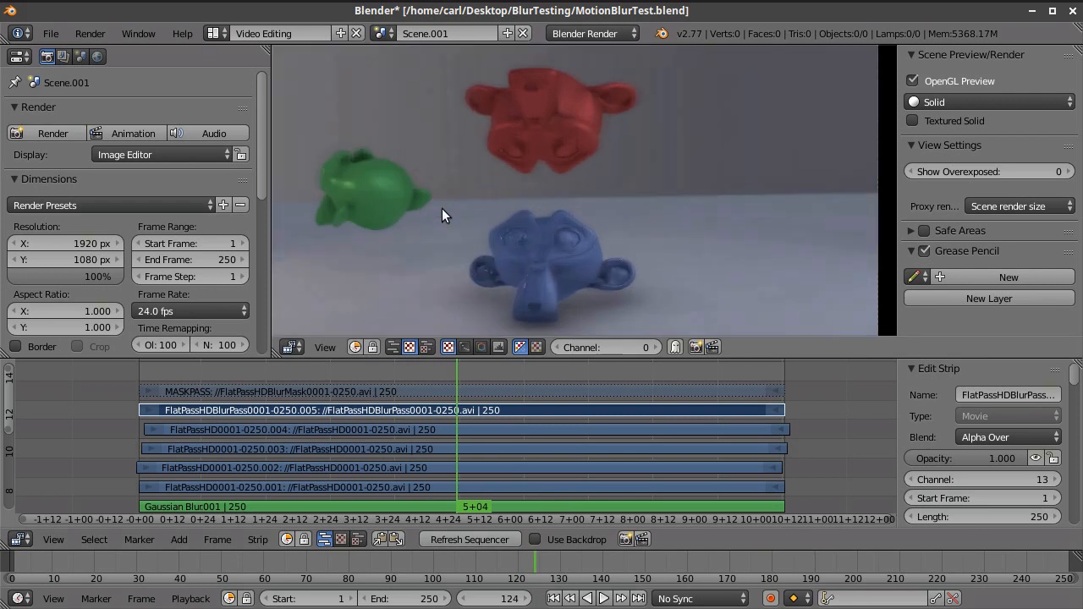
scroll(443, 207, down, 2)
scroll(446, 207, down, 3)
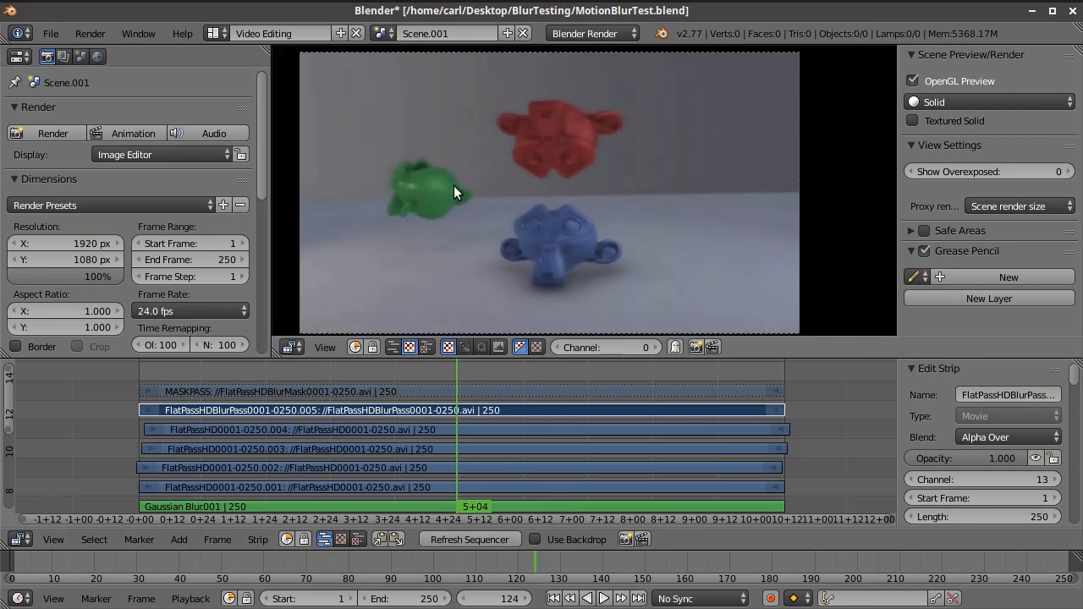
key(alt+a)
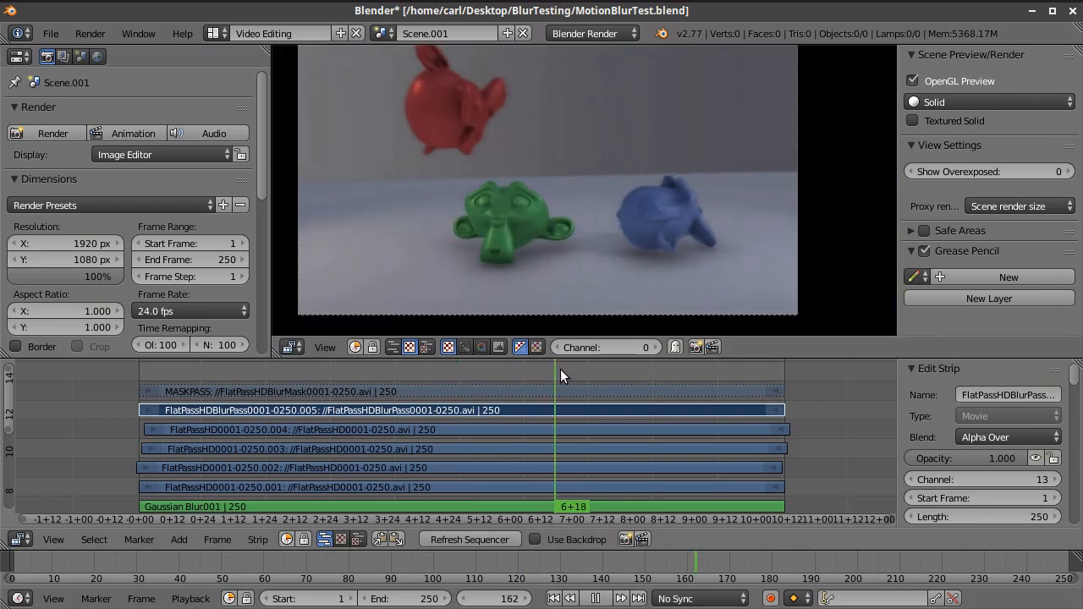
mouse_move(509, 365)
mouse_down()
mouse_move(426, 366)
mouse_move(532, 364)
mouse_move(517, 363)
mouse_up()
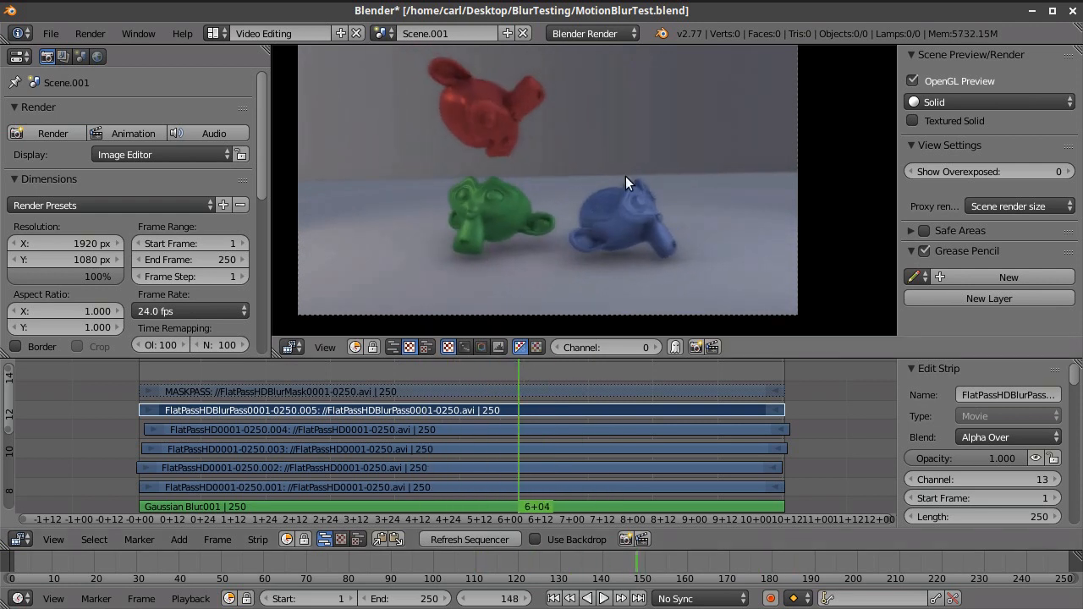
Review the full strip stack in the sequencer and inspect the green and blue monkey heads at frame 148.
key(Home)
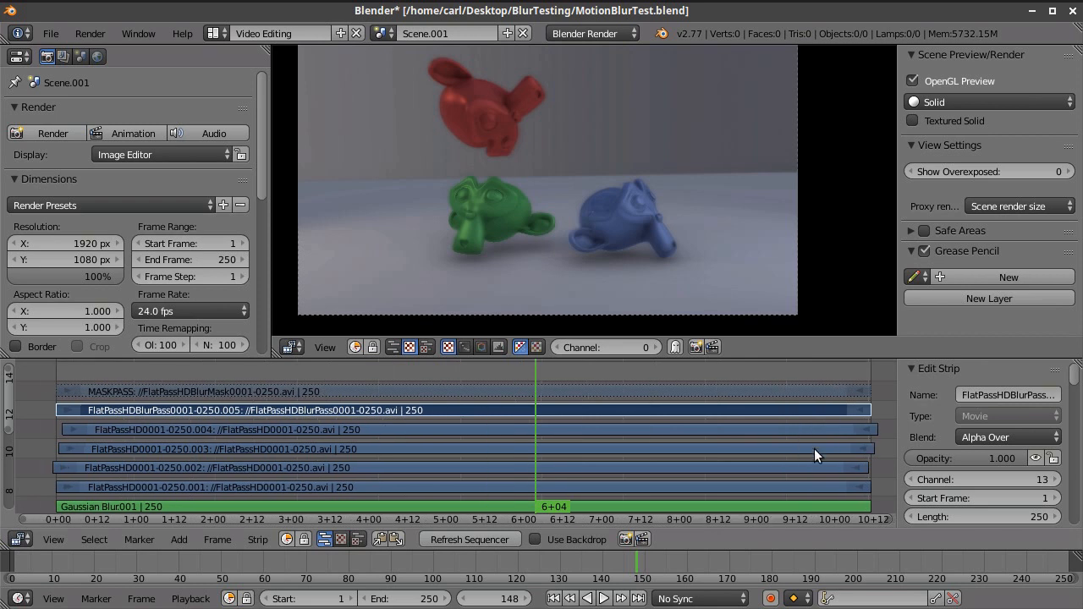
scroll(703, 384, down, 3)
middle_drag(821, 426, 597, 398)
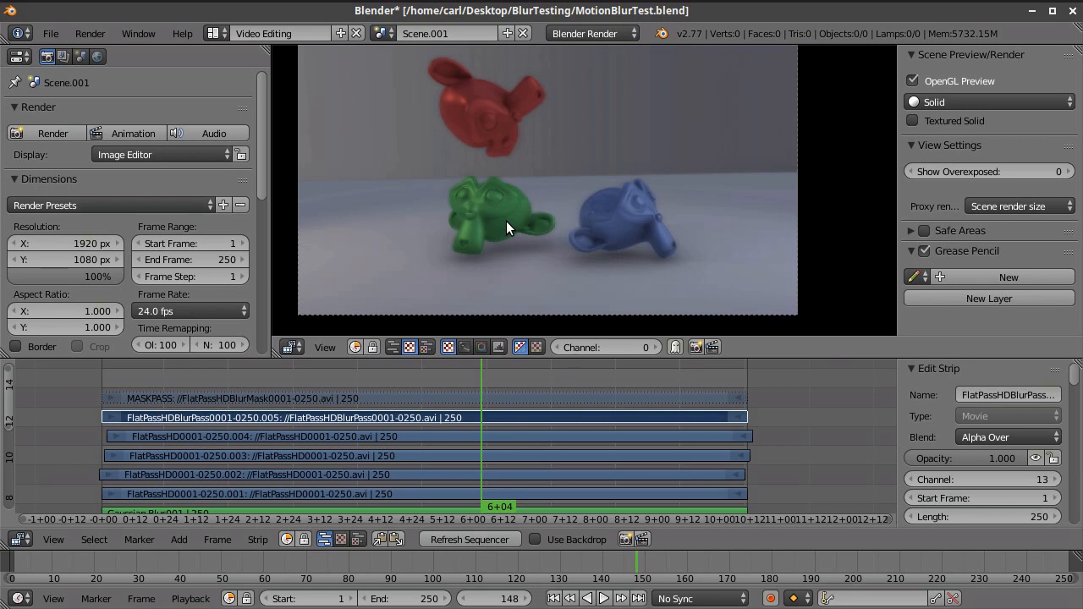
scroll(588, 221, up, 4)
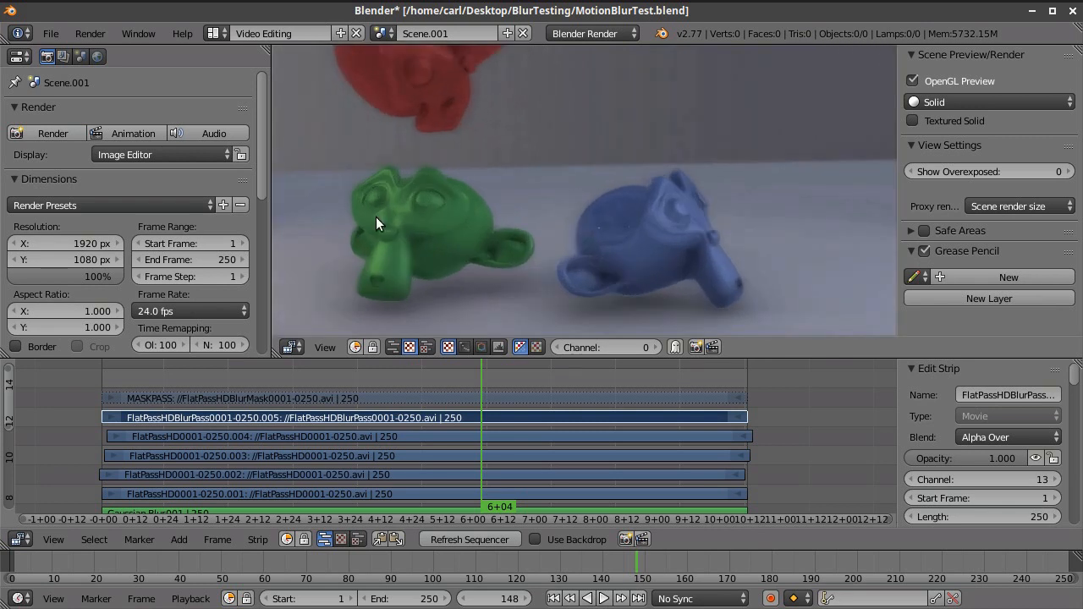
scroll(566, 197, down, 3)
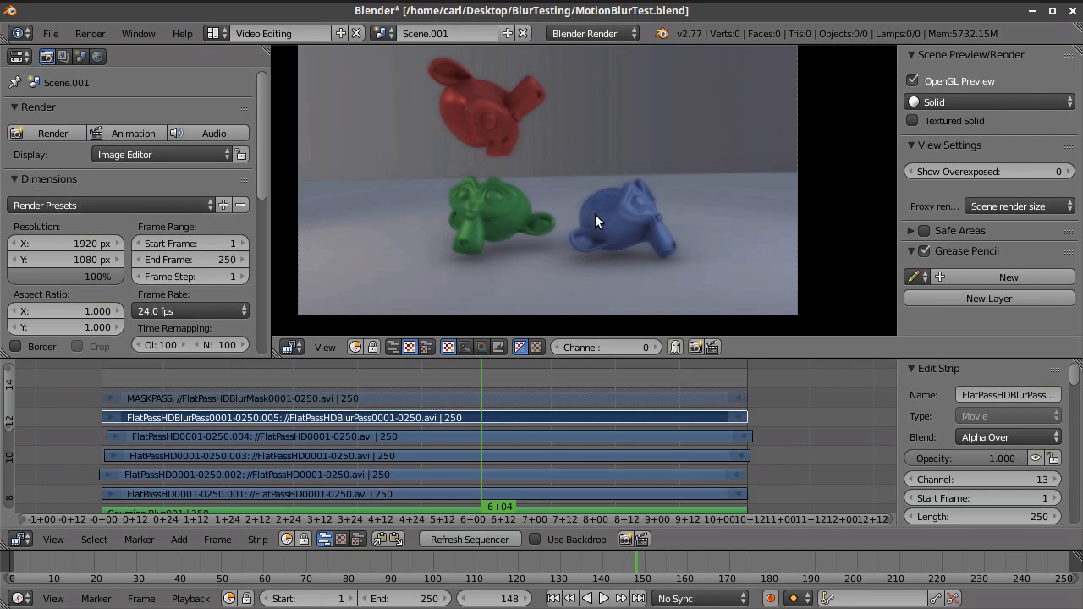
scroll(589, 207, down, 2)
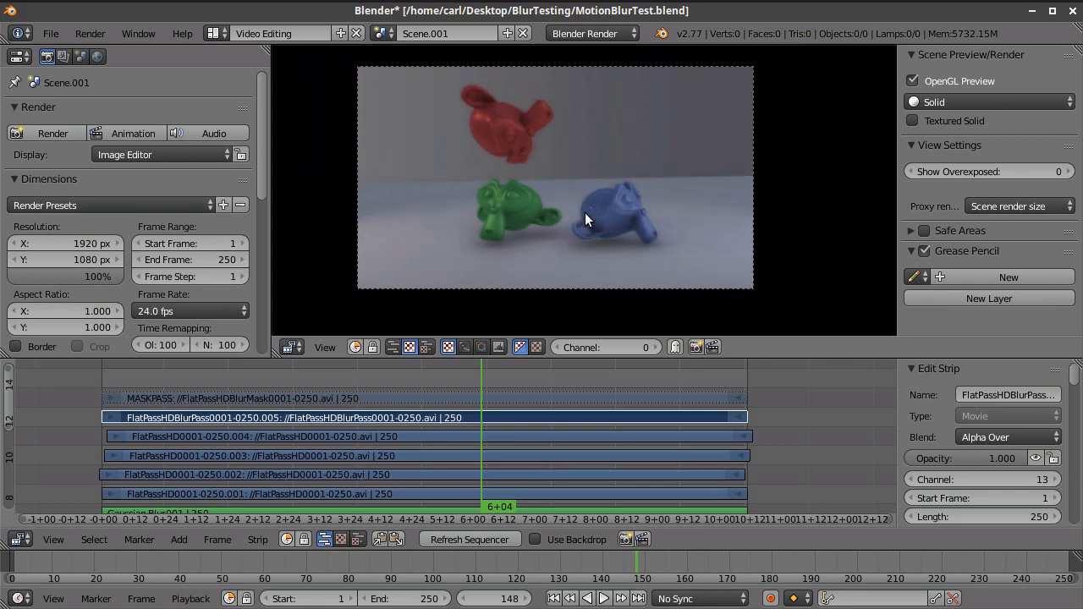
scroll(590, 218, up, 2)
scroll(592, 218, up, 2)
scroll(593, 219, down, 2)
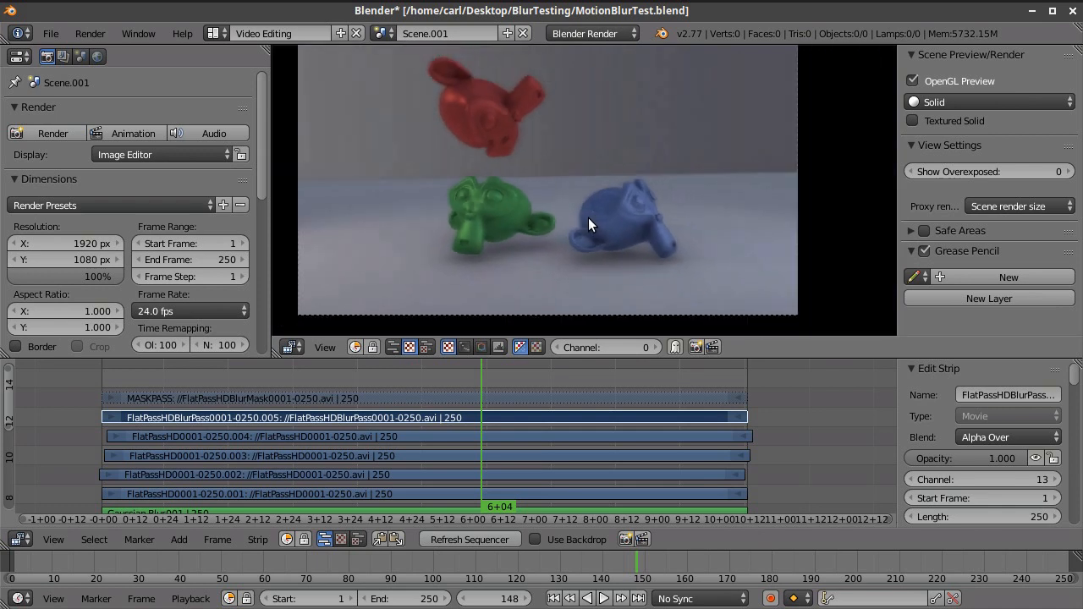
scroll(588, 218, down, 1)
middle_drag(654, 174, 650, 200)
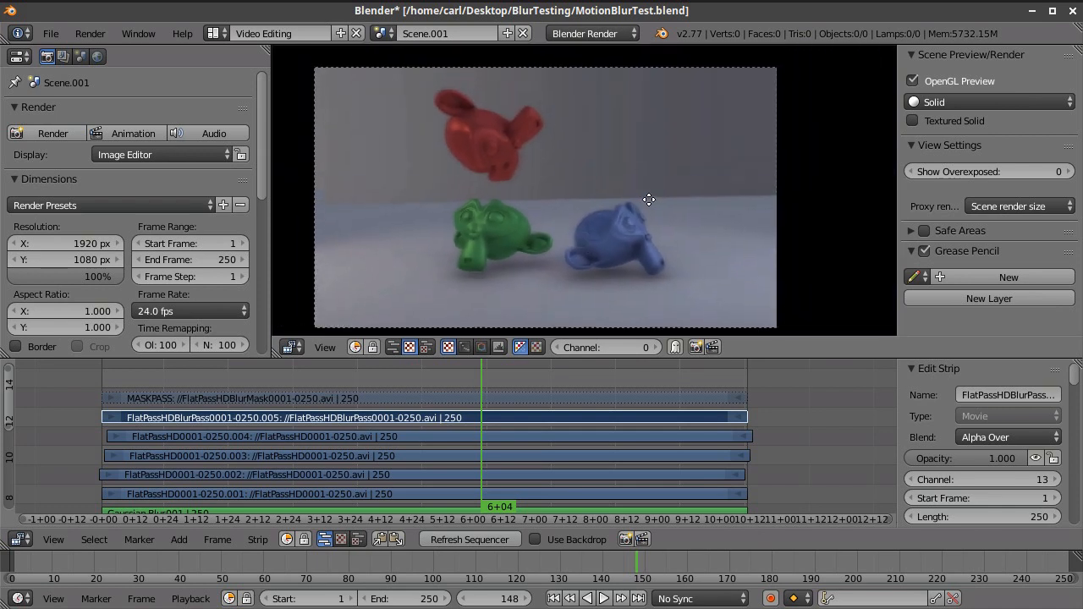
scroll(620, 207, up, 1)
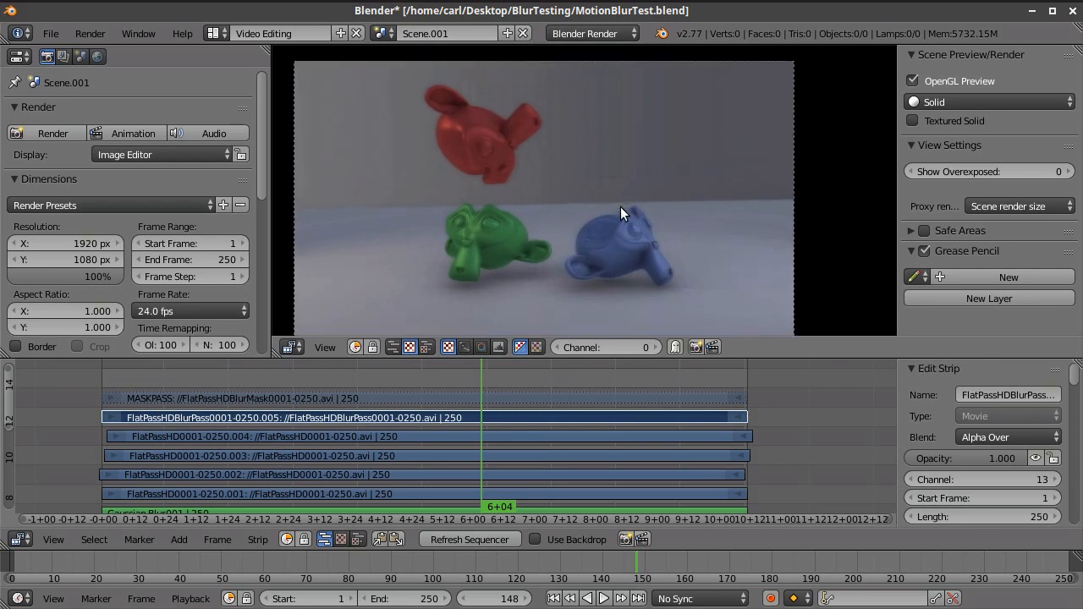
middle_drag(620, 207, 656, 198)
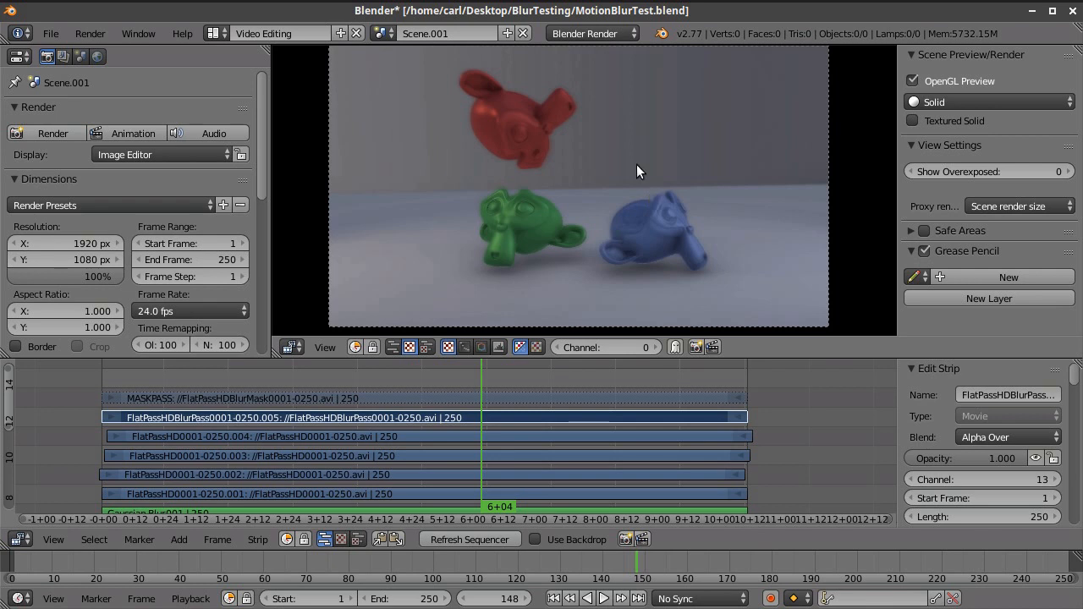
scroll(628, 198, up, 1)
scroll(630, 197, down, 3)
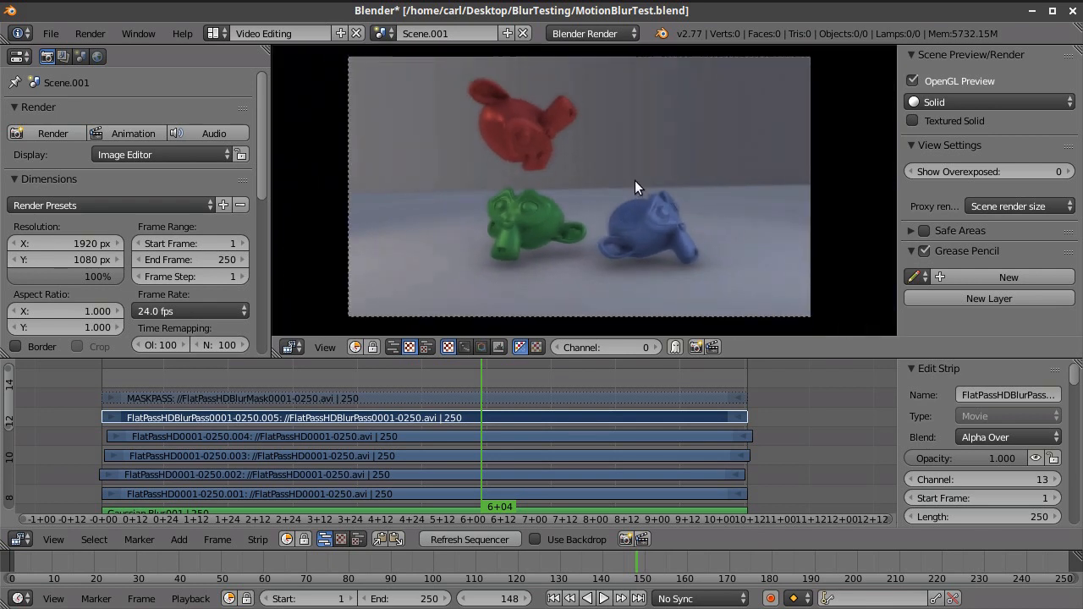
scroll(618, 205, up, 1)
scroll(620, 203, up, 2)
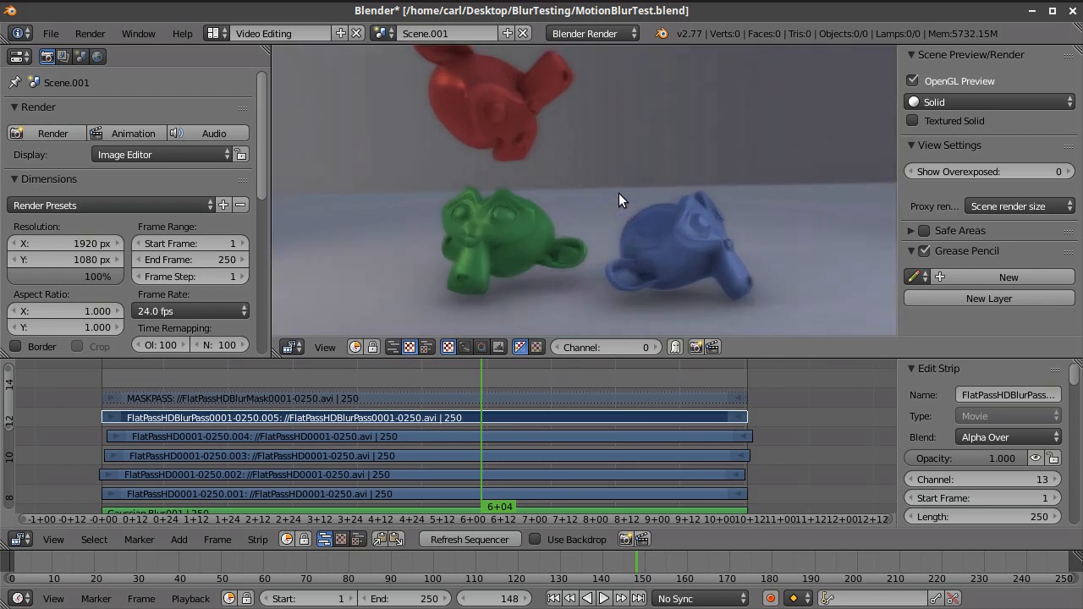
scroll(615, 196, down, 1)
scroll(611, 207, up, 1)
scroll(609, 205, down, 2)
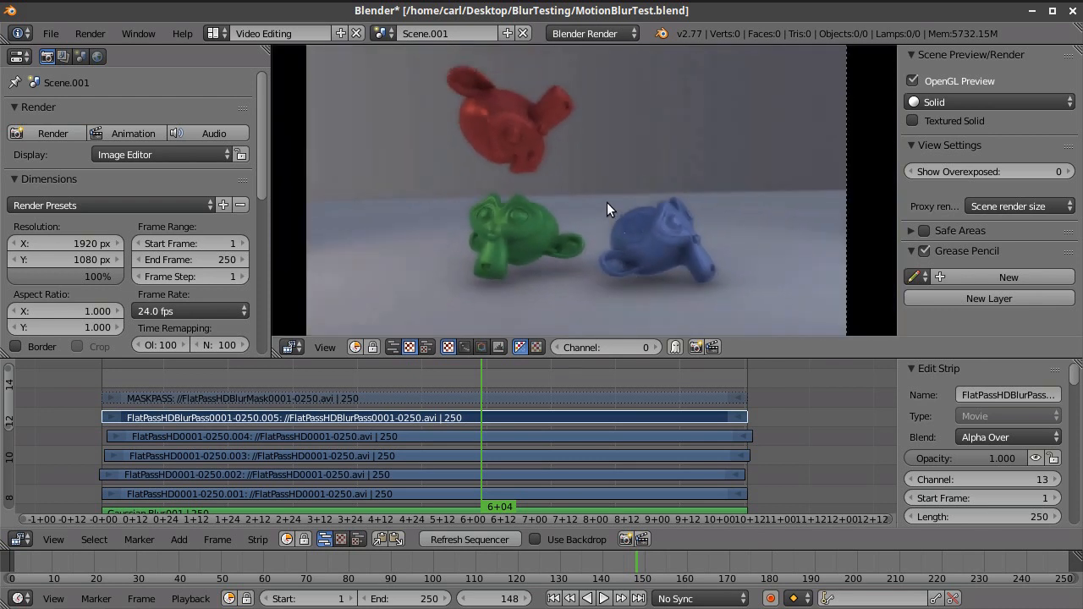